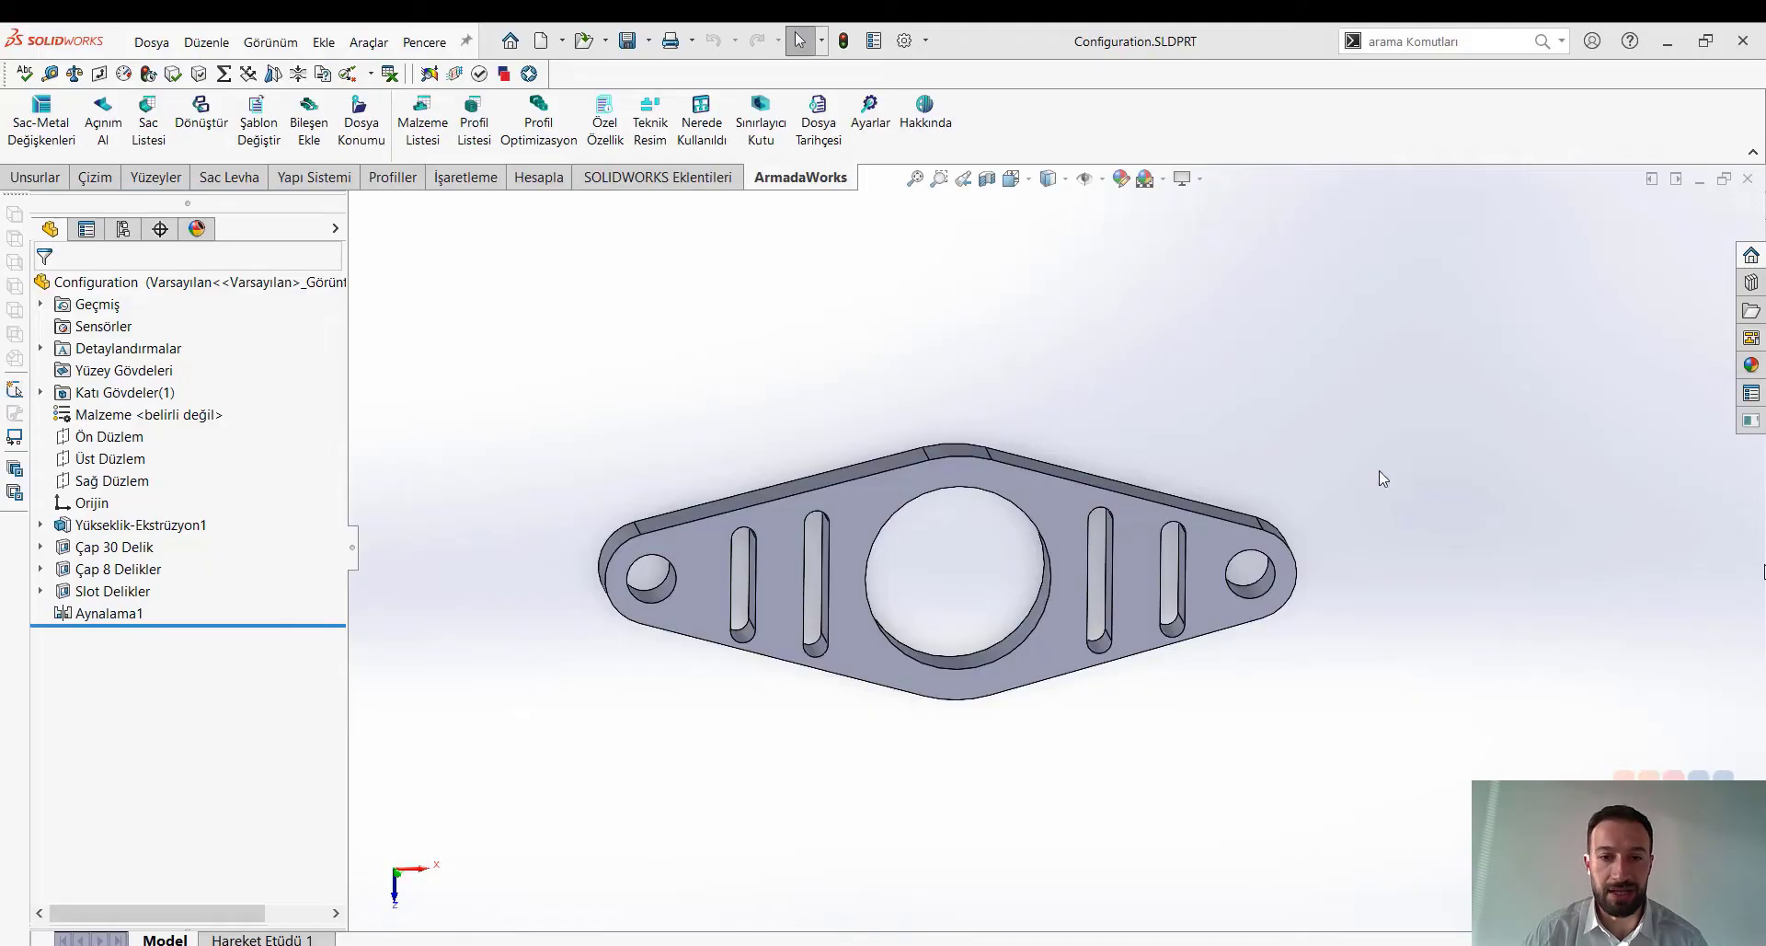
# Orbit the flange and show the part's configuration list.
pyautogui.moveTo(1214, 417); pyautogui.dragTo(919, 519, button='middle')
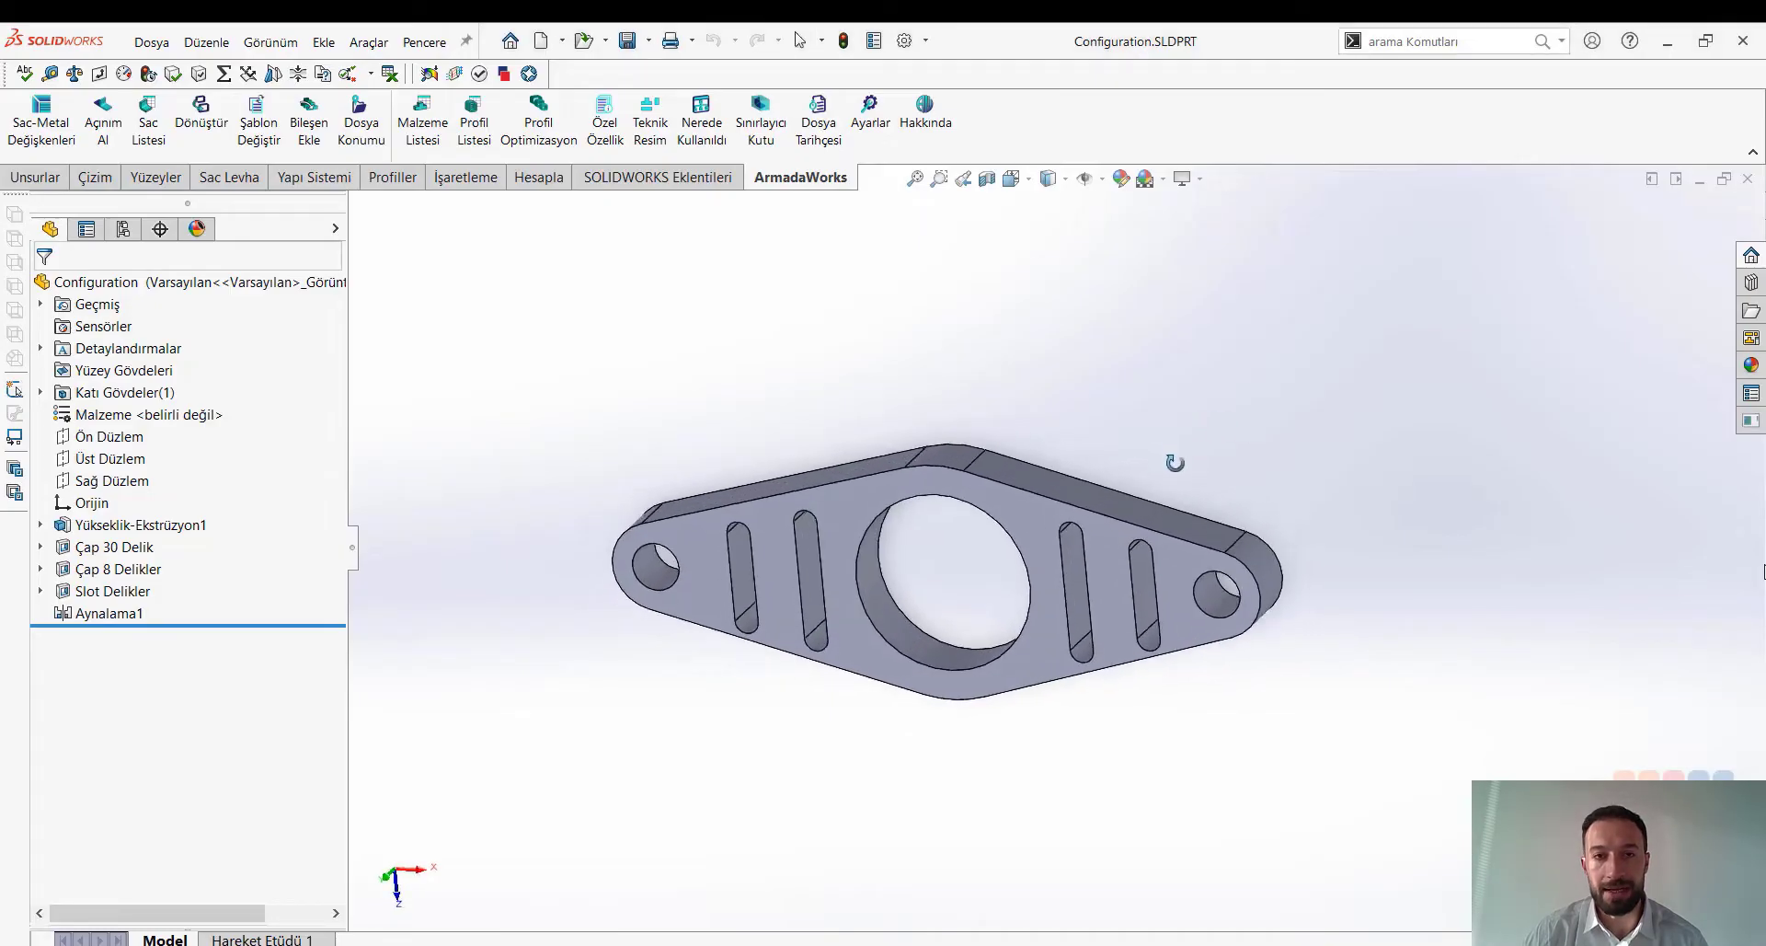
pyautogui.moveTo(919, 429)
pyautogui.mouseDown(button='middle')
pyautogui.moveTo(963, 444)
pyautogui.moveTo(929, 460)
pyautogui.mouseUp(button='middle')
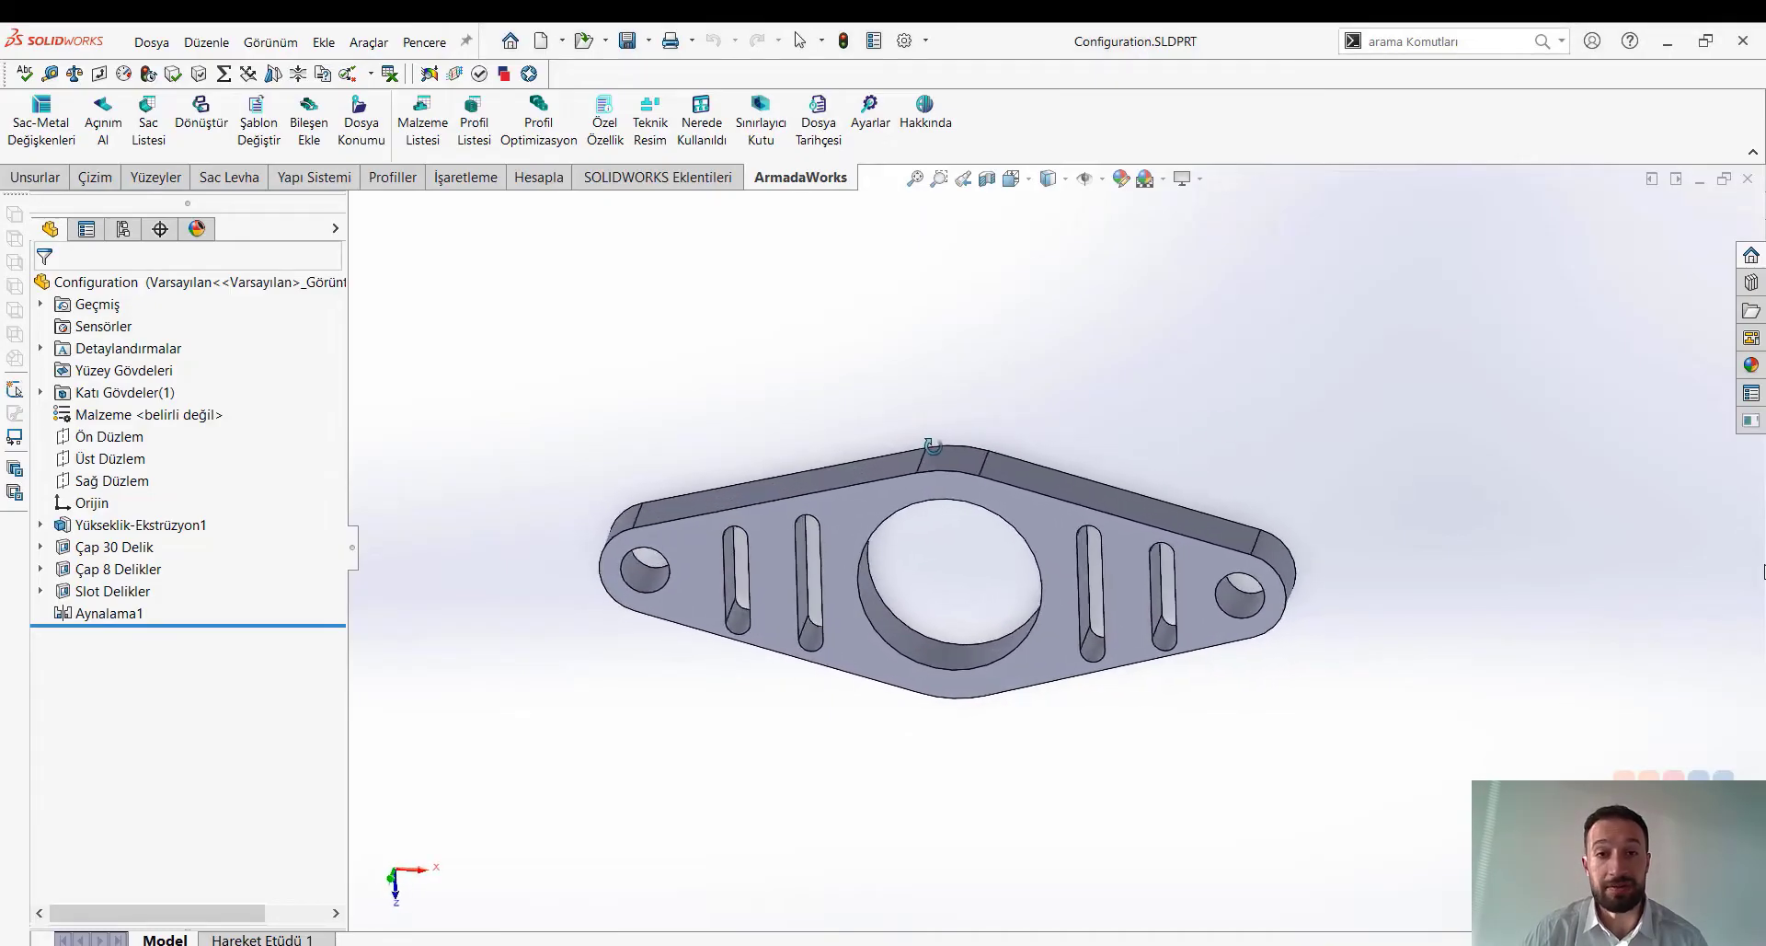
pyautogui.click(121, 229)
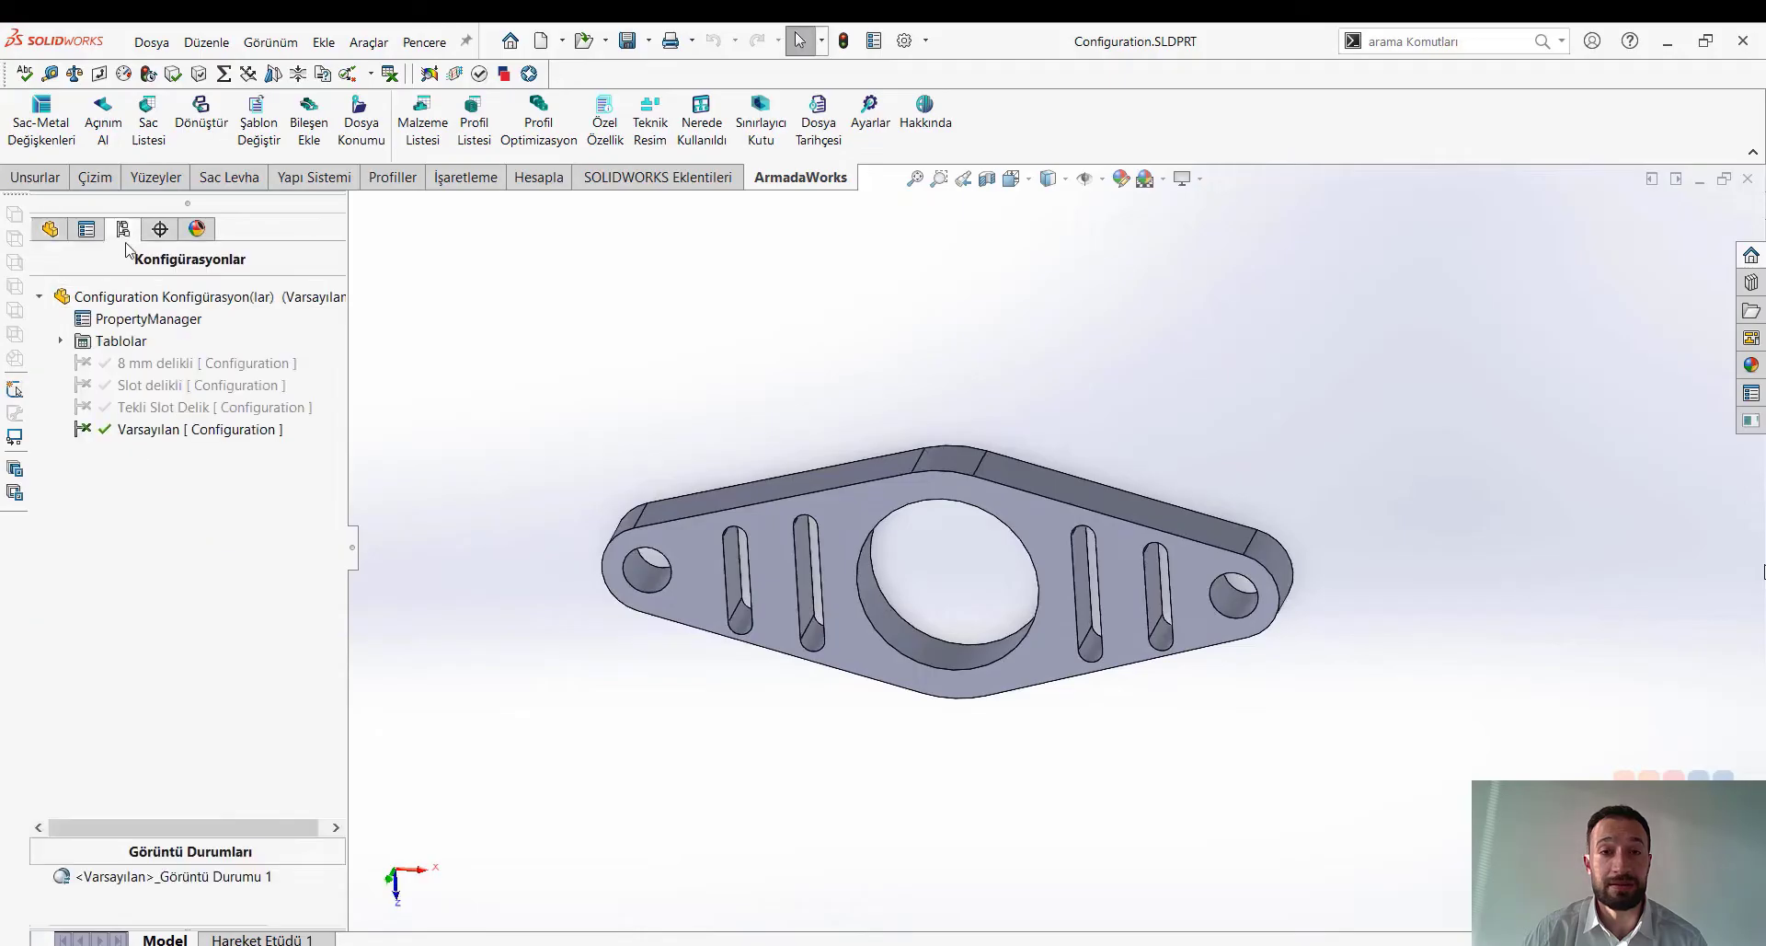
# Preview 8 mm delikli, Slot delikli and Tekli Slot Delik, then reactivate Varsayılan.
pyautogui.doubleClick(161, 366)
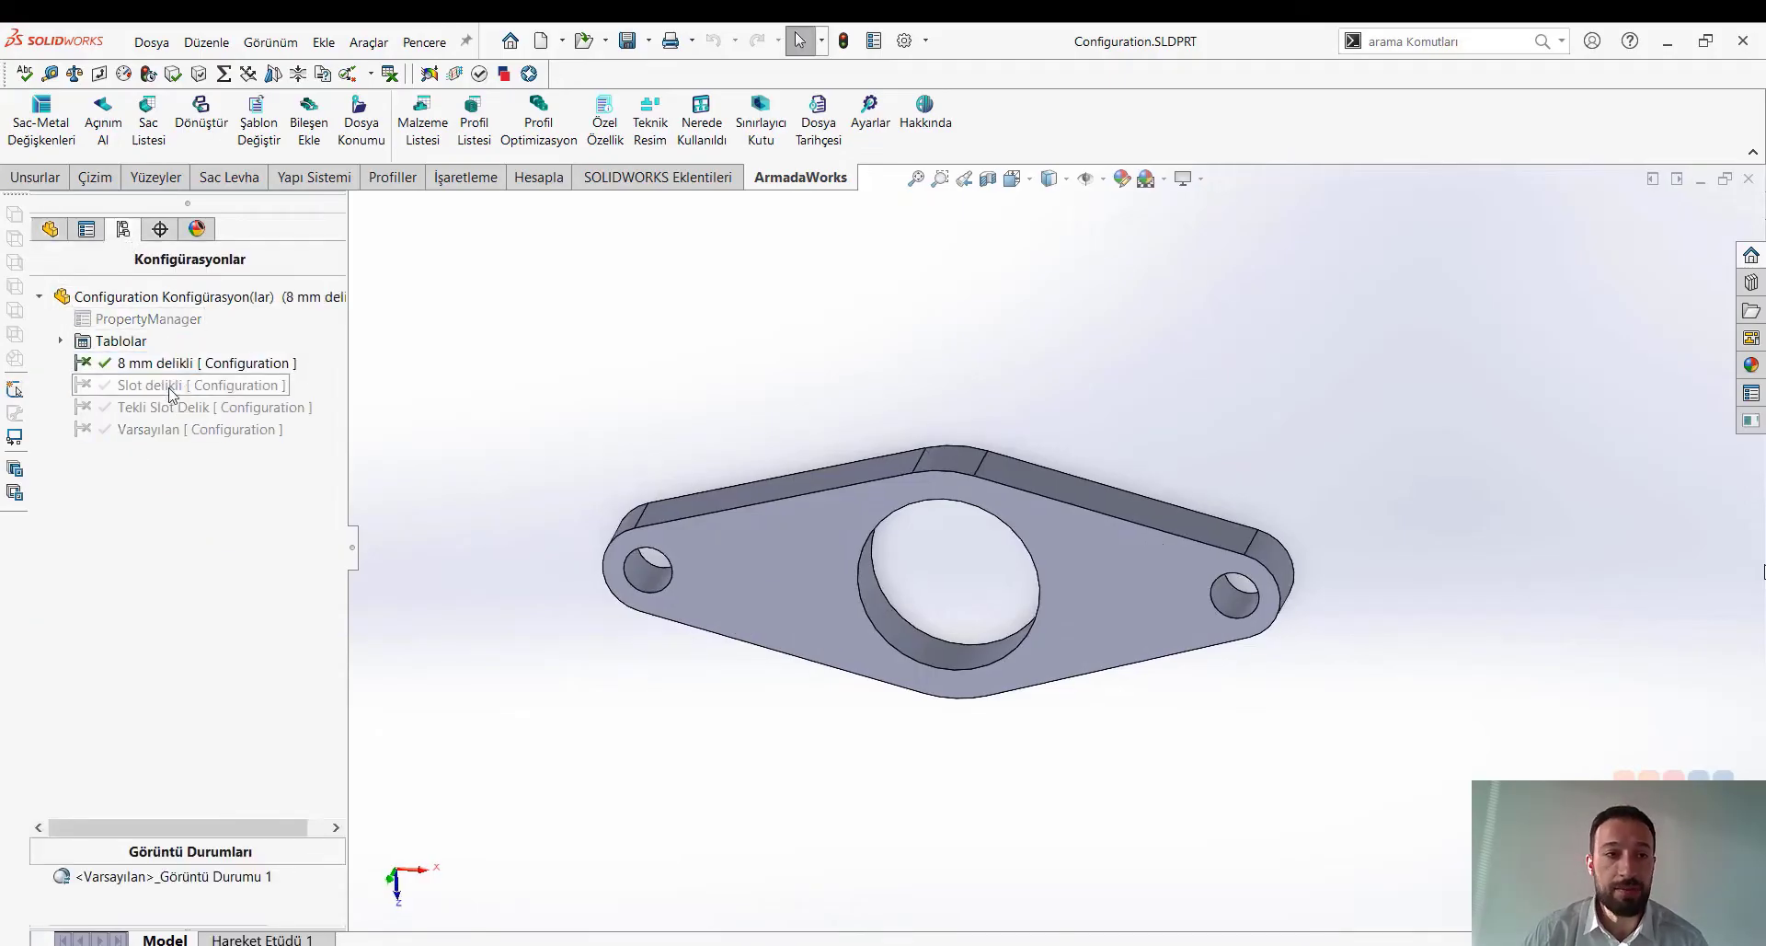
pyautogui.doubleClick(169, 387)
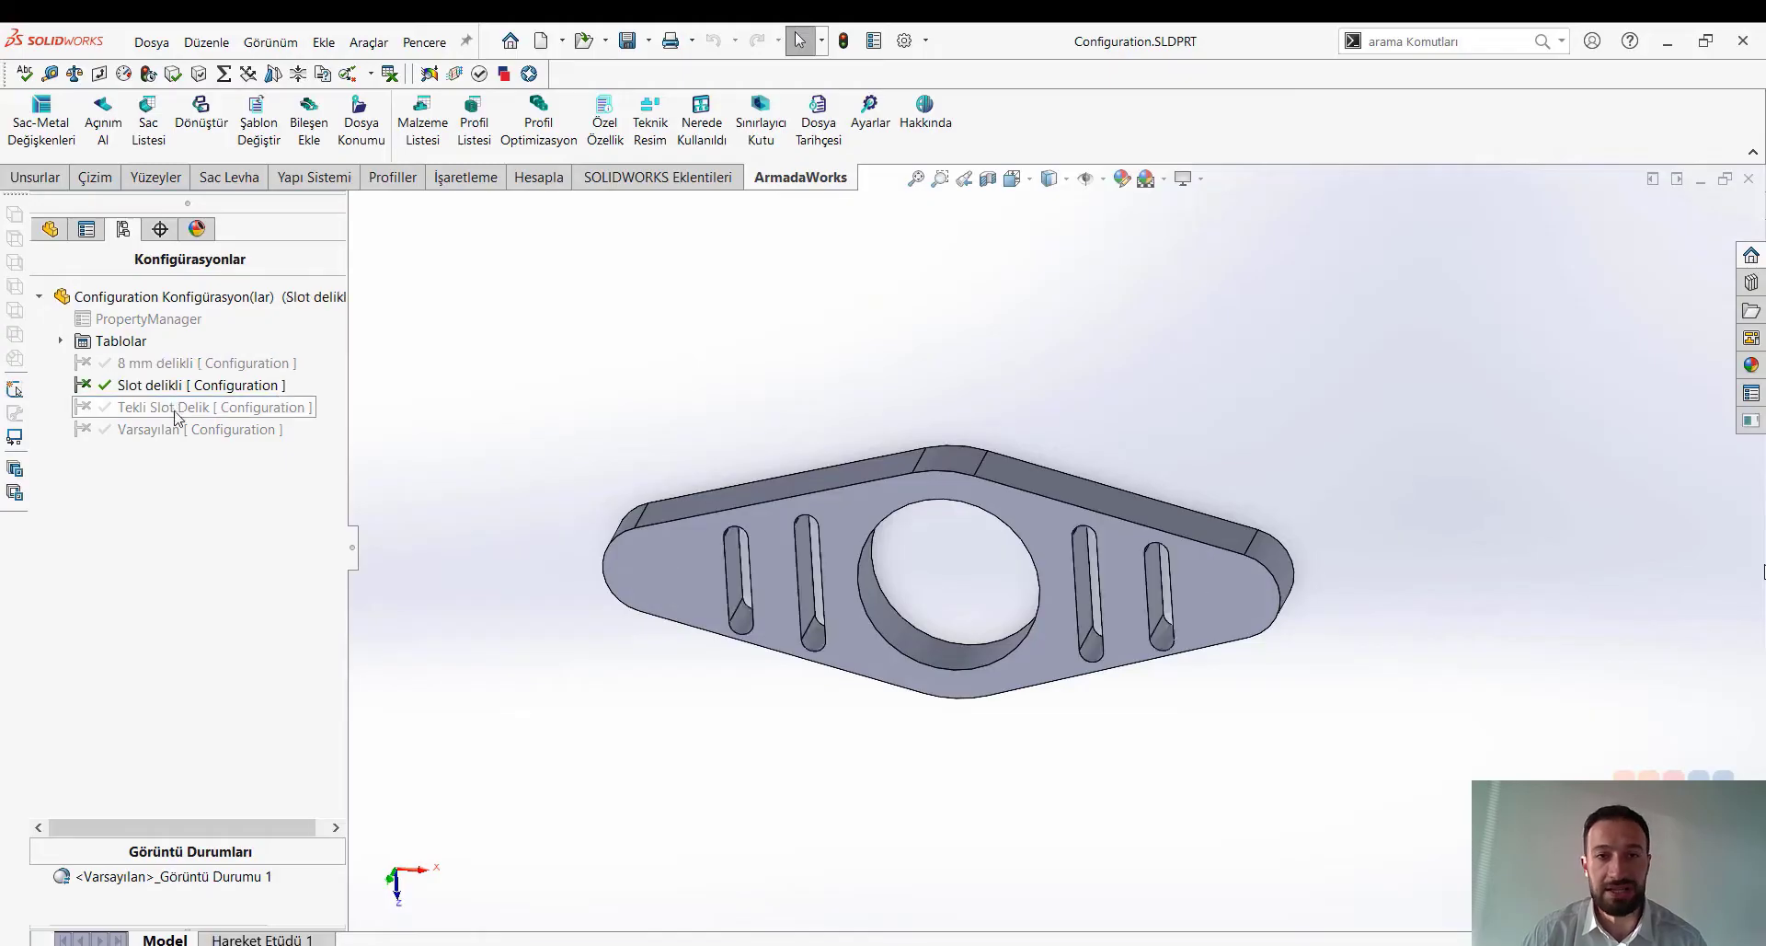
pyautogui.doubleClick(175, 409)
pyautogui.doubleClick(174, 429)
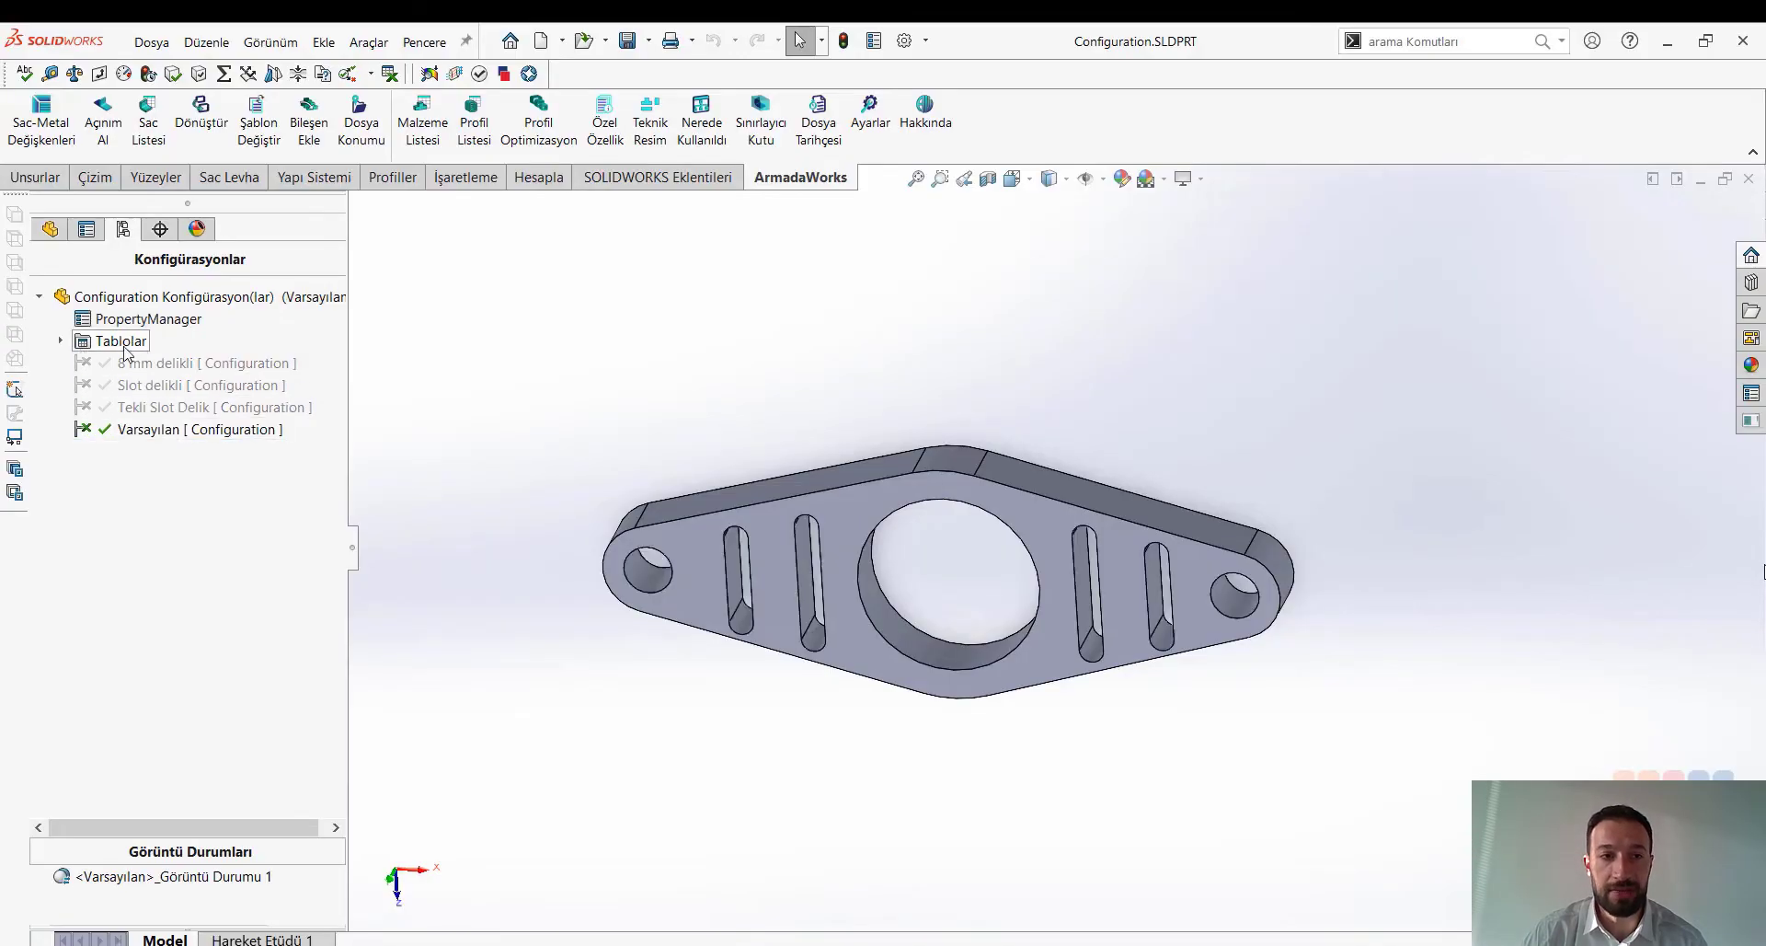
# Delete the existing Tasarım Tablosu design table under Tablolar.
pyautogui.click(62, 341)
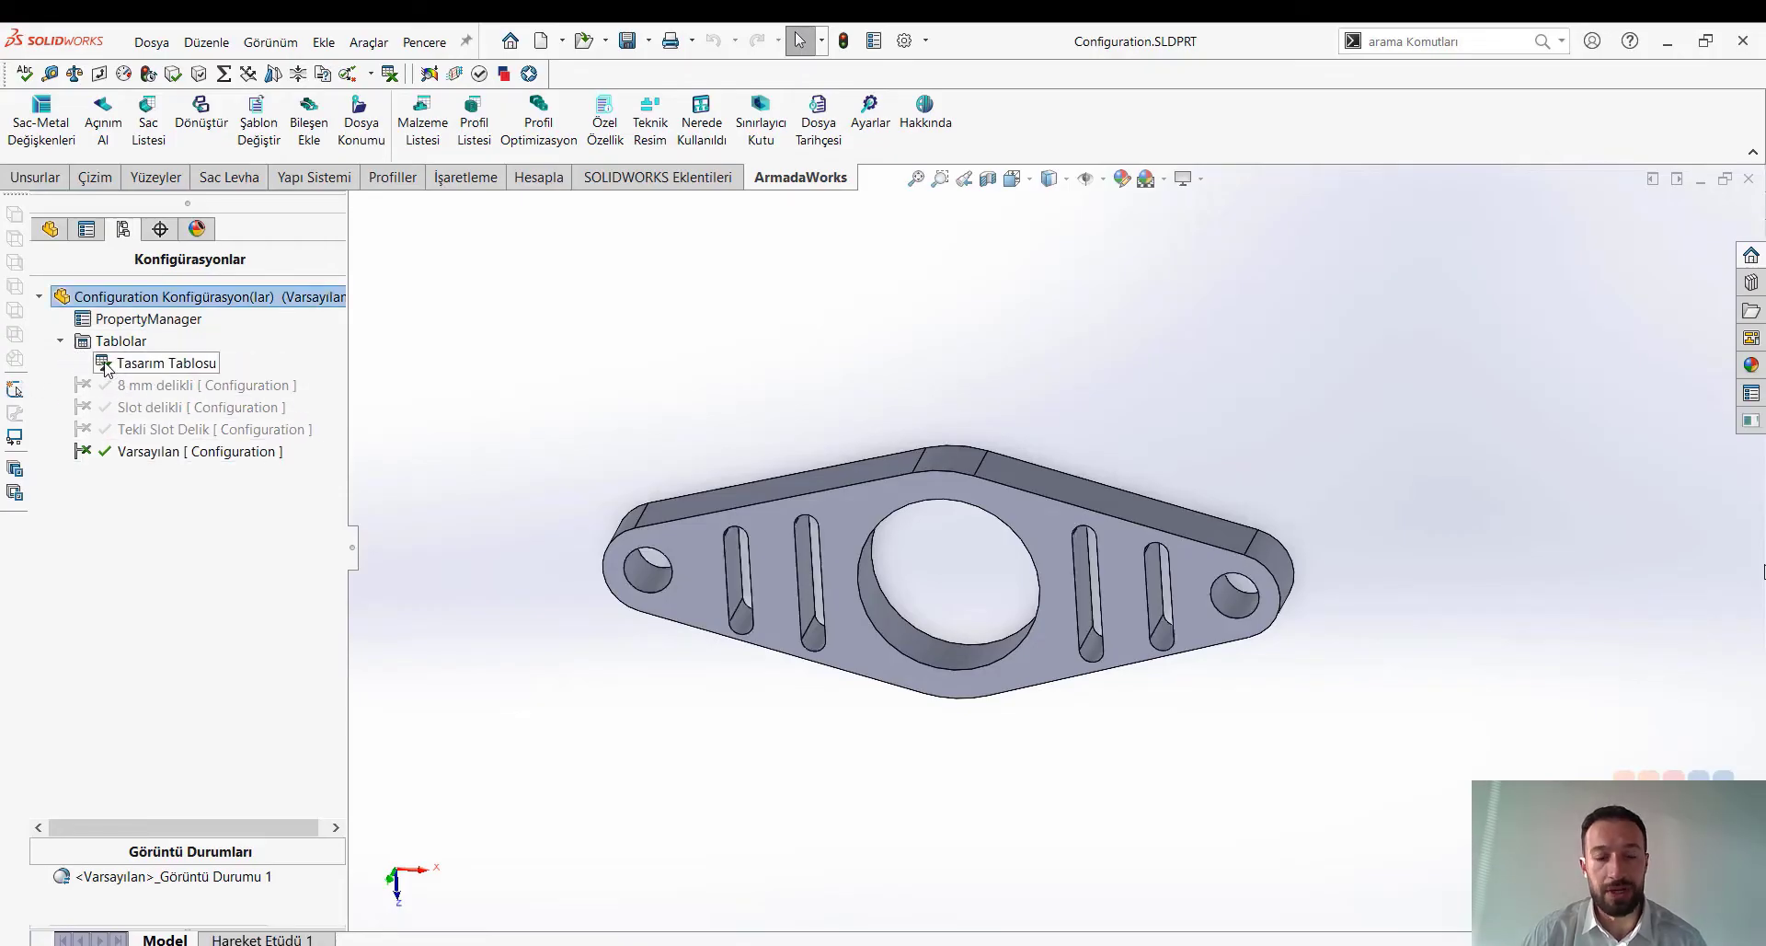
pyautogui.rightClick(103, 363)
pyautogui.click(423, 469)
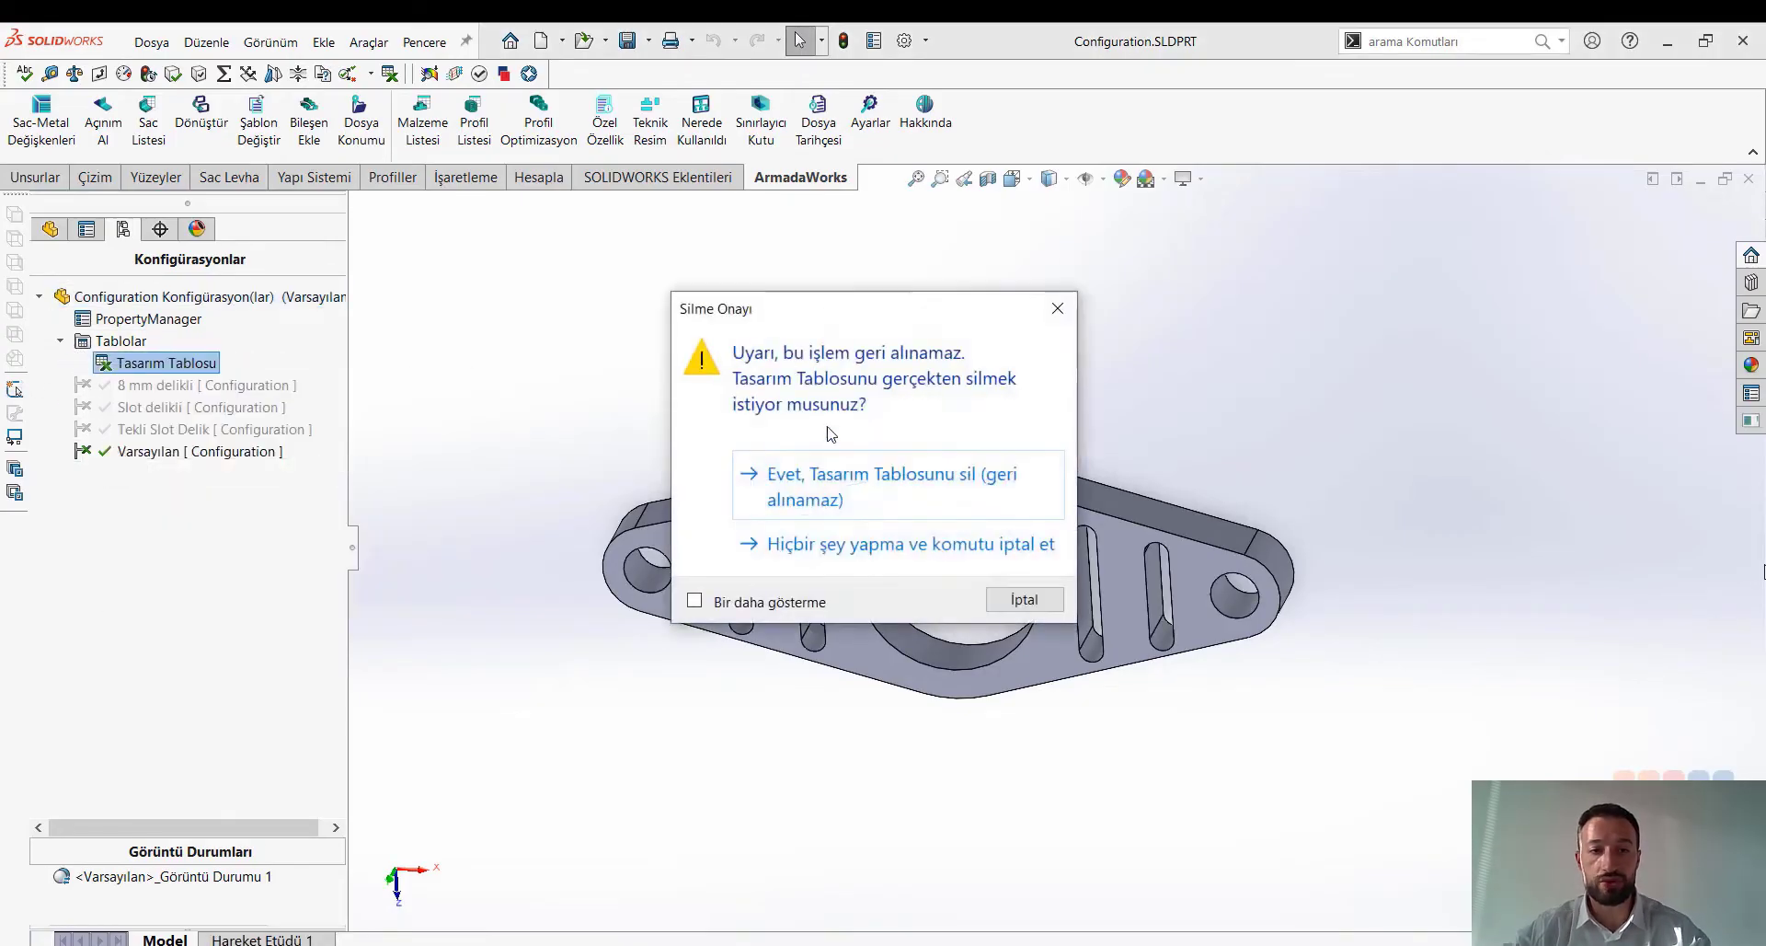
pyautogui.click(847, 475)
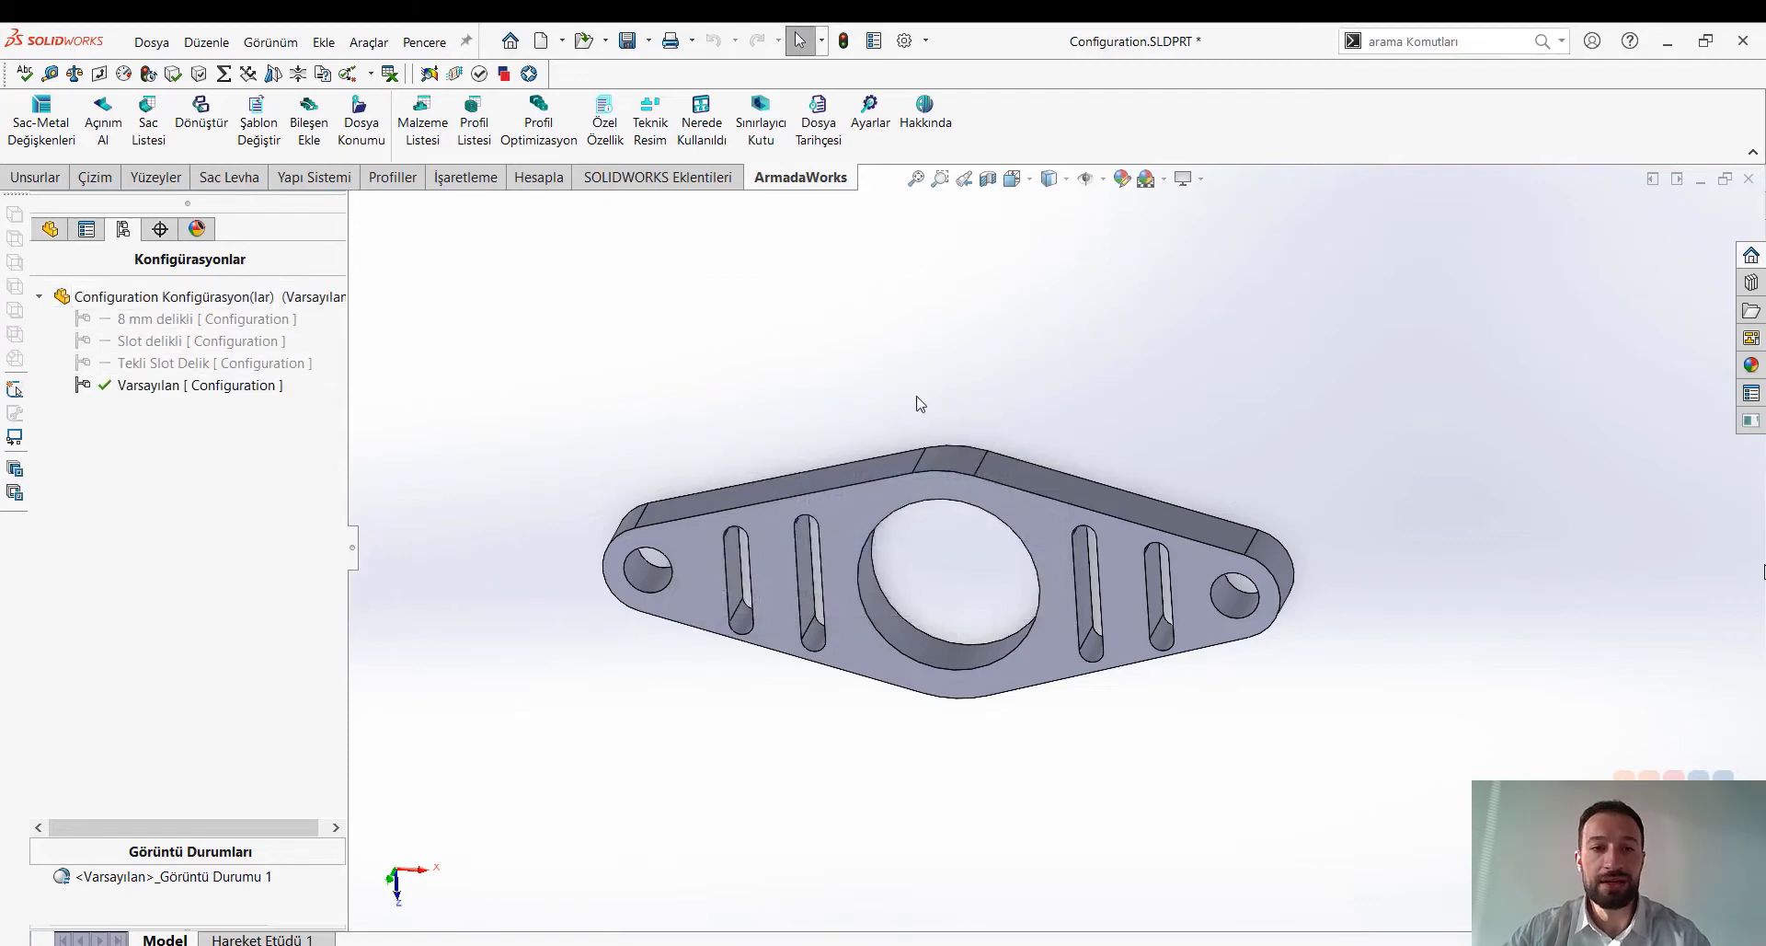
# Launch the Configuration Publisher from the part's root configuration item.
pyautogui.moveTo(920, 402); pyautogui.dragTo(987, 427, button='middle')
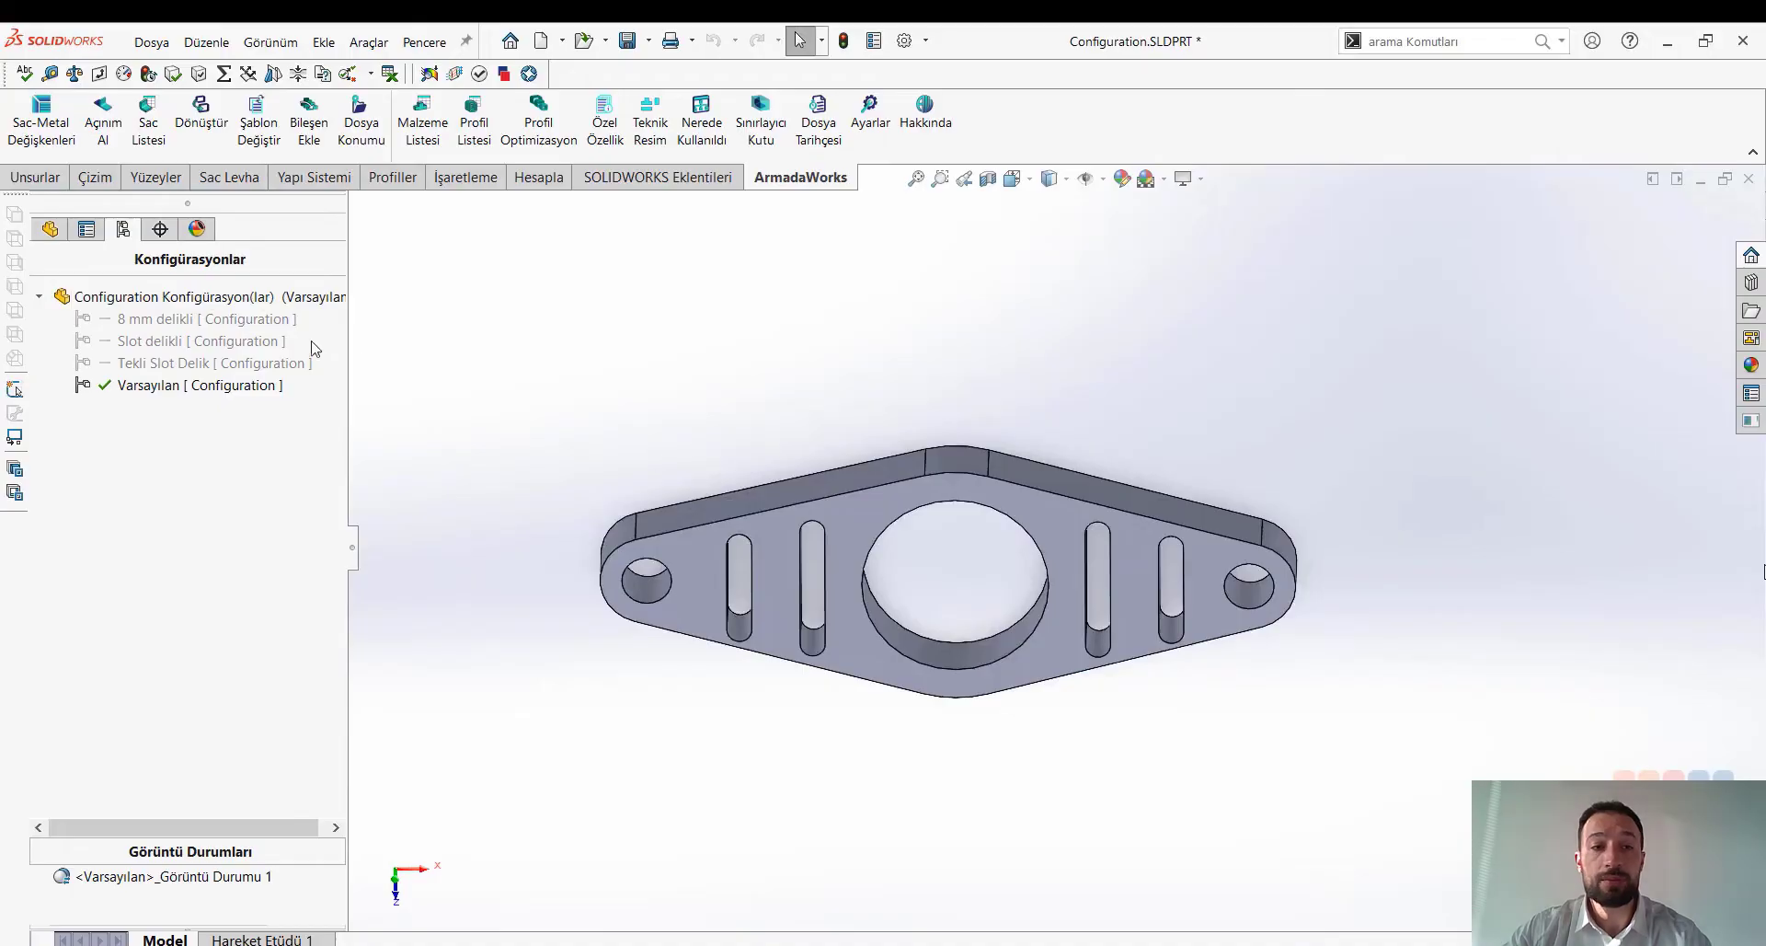
pyautogui.click(86, 229)
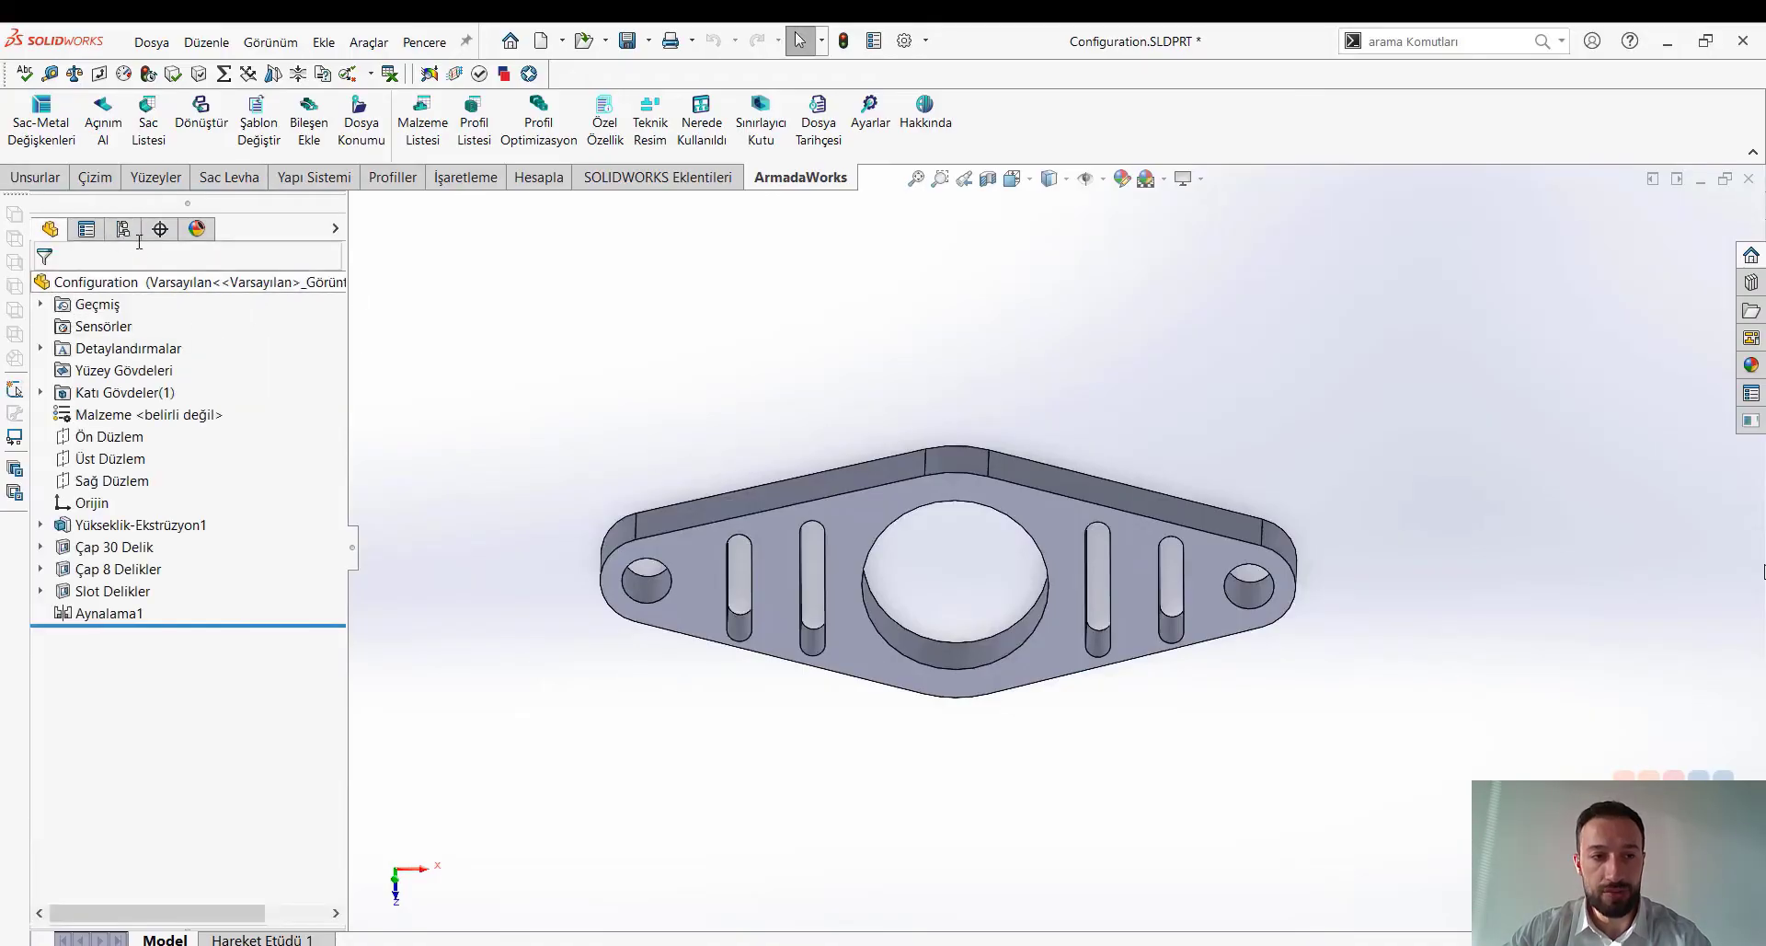
pyautogui.click(50, 229)
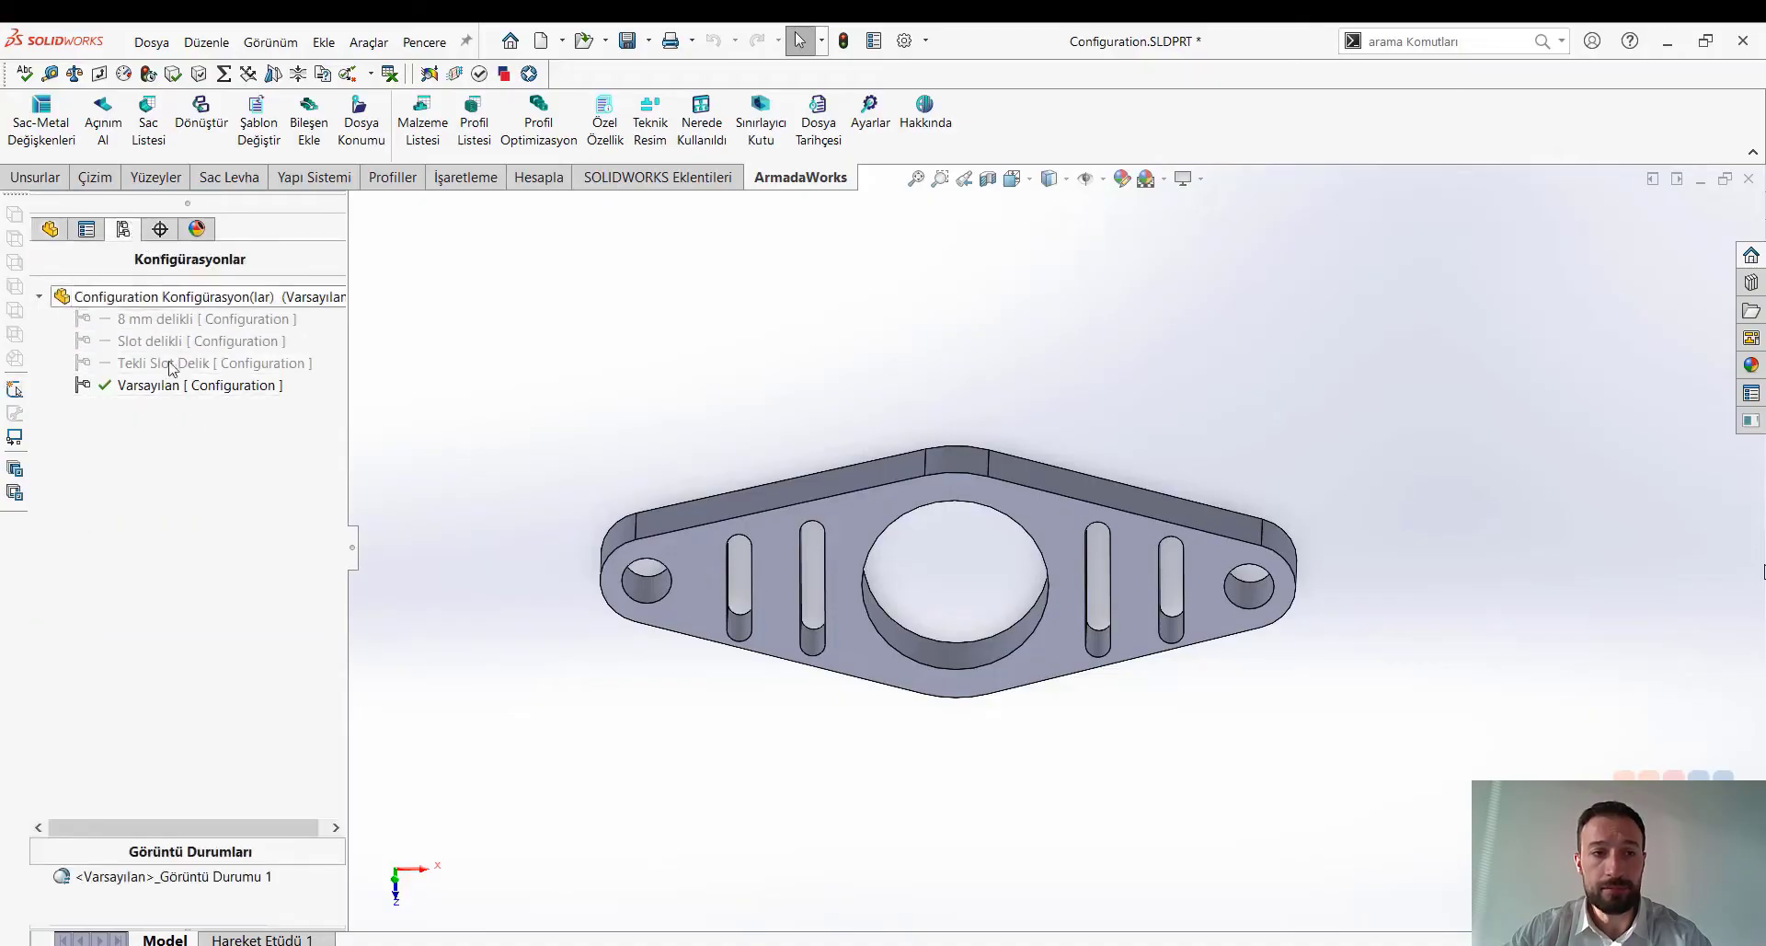
pyautogui.rightClick(181, 306)
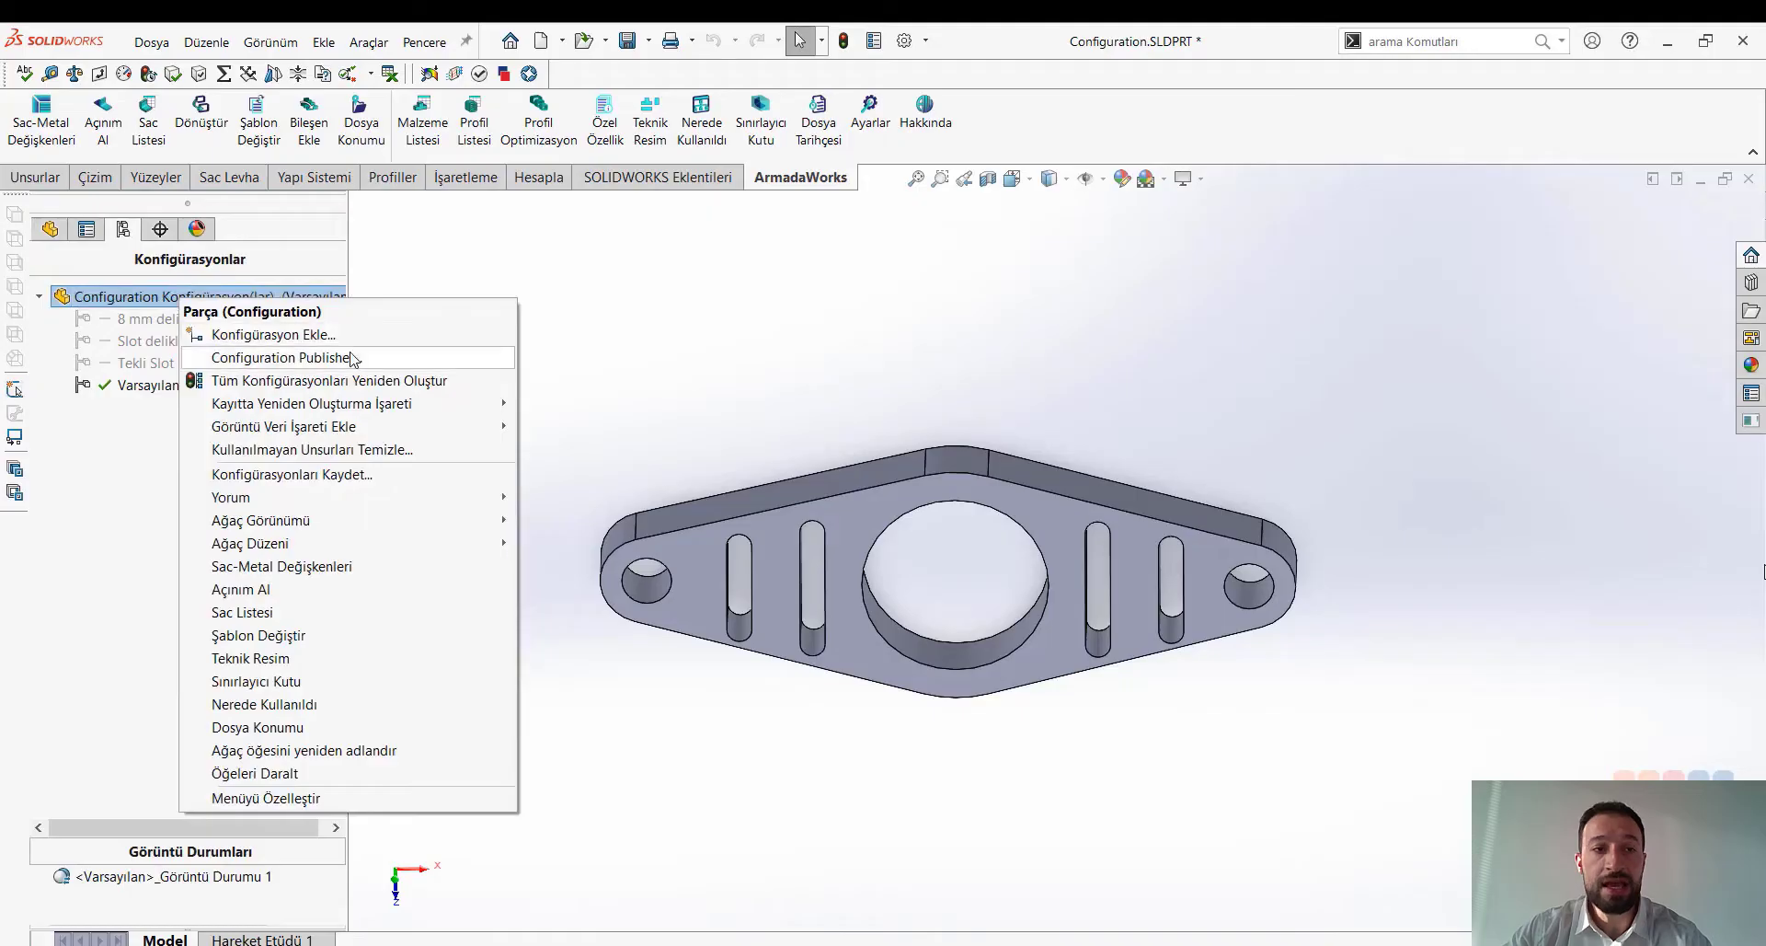
pyautogui.click(158, 301)
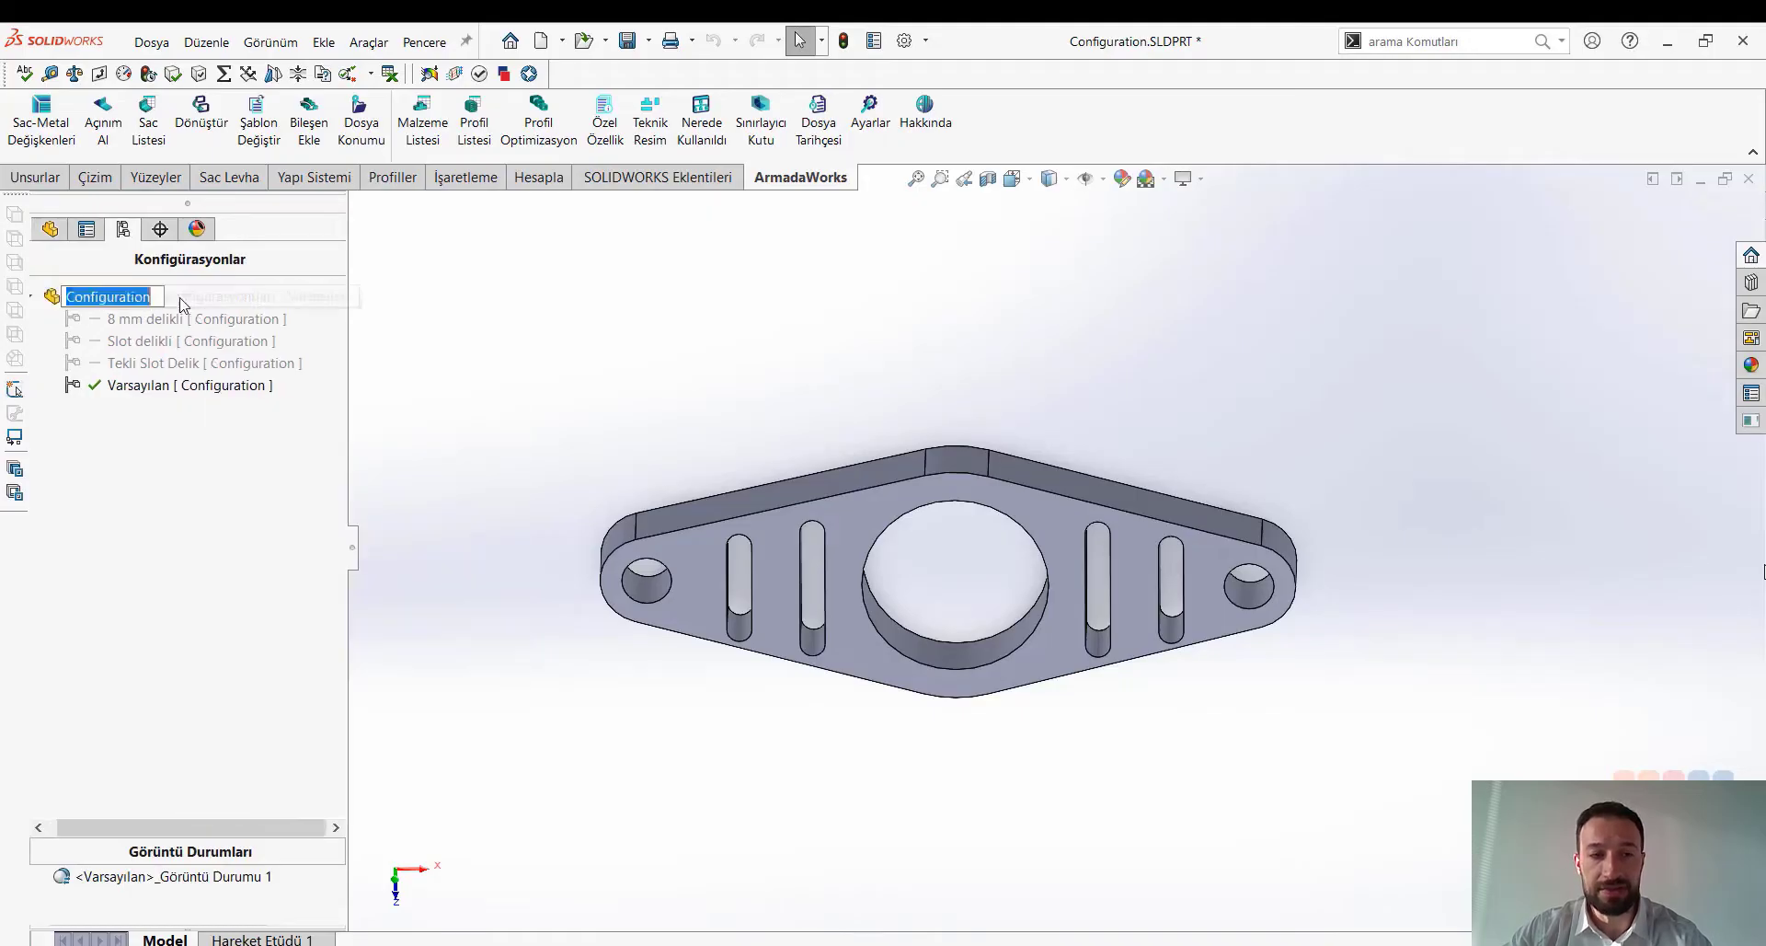
pyautogui.rightClick(181, 304)
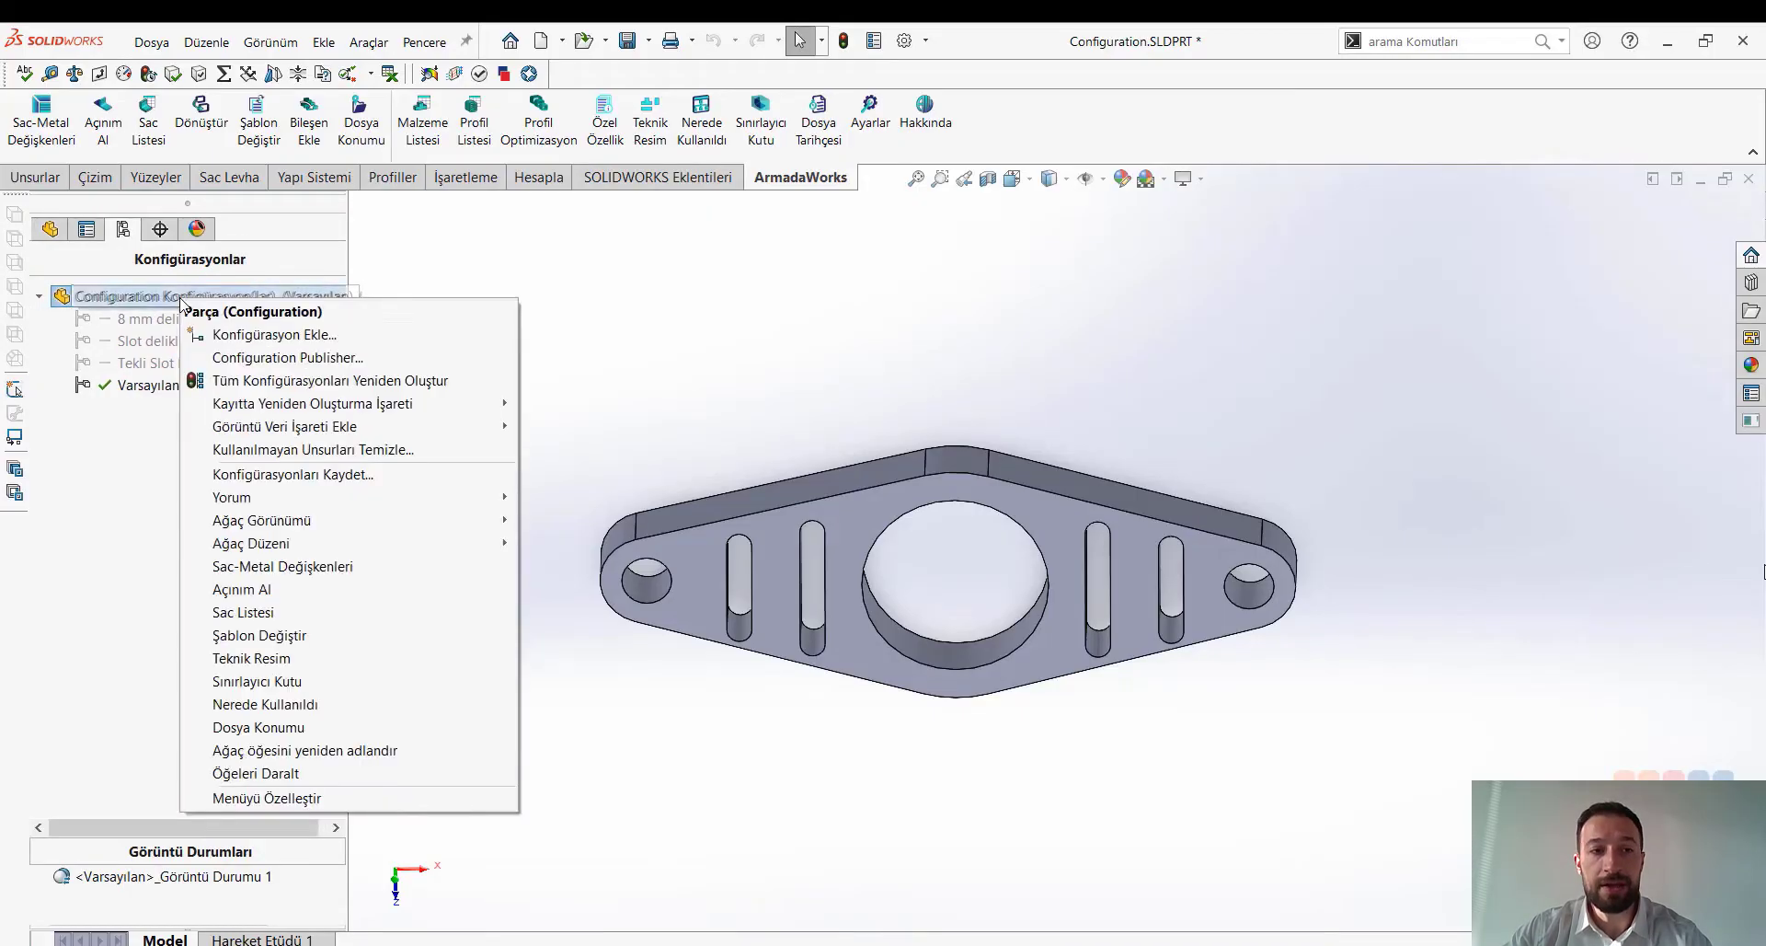
pyautogui.click(242, 358)
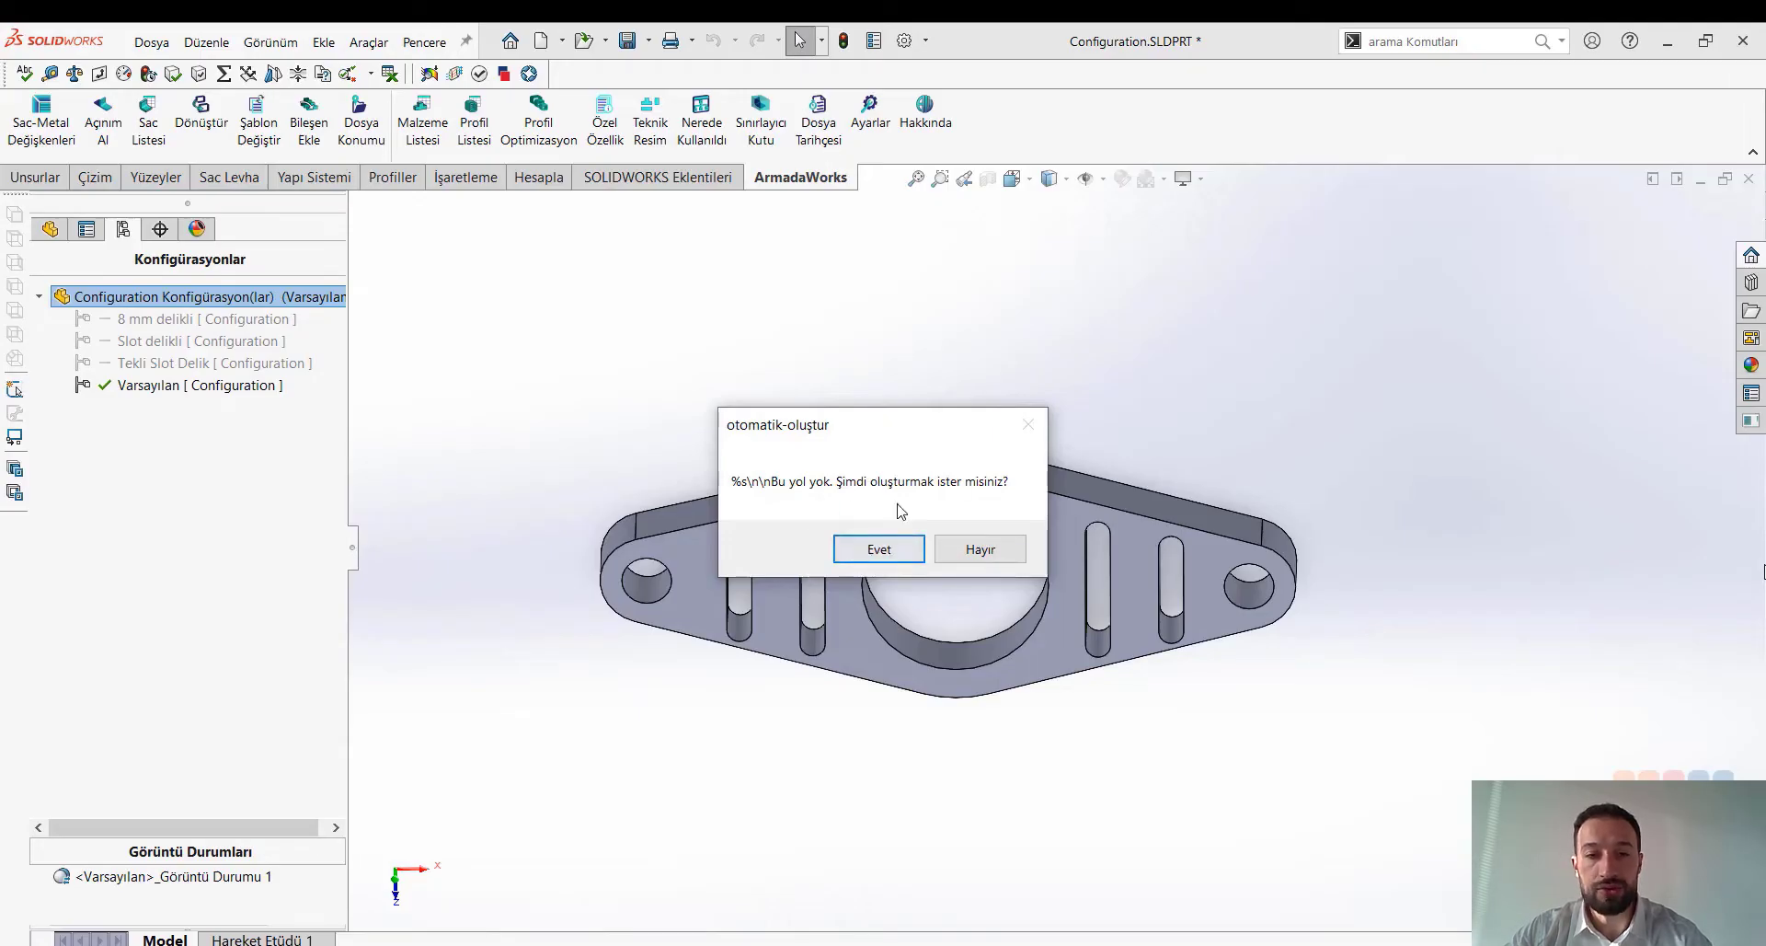
# Accept creating the missing path, set the new Excel design table aside, and bring Configuration Publisher forward.
pyautogui.click(892, 552)
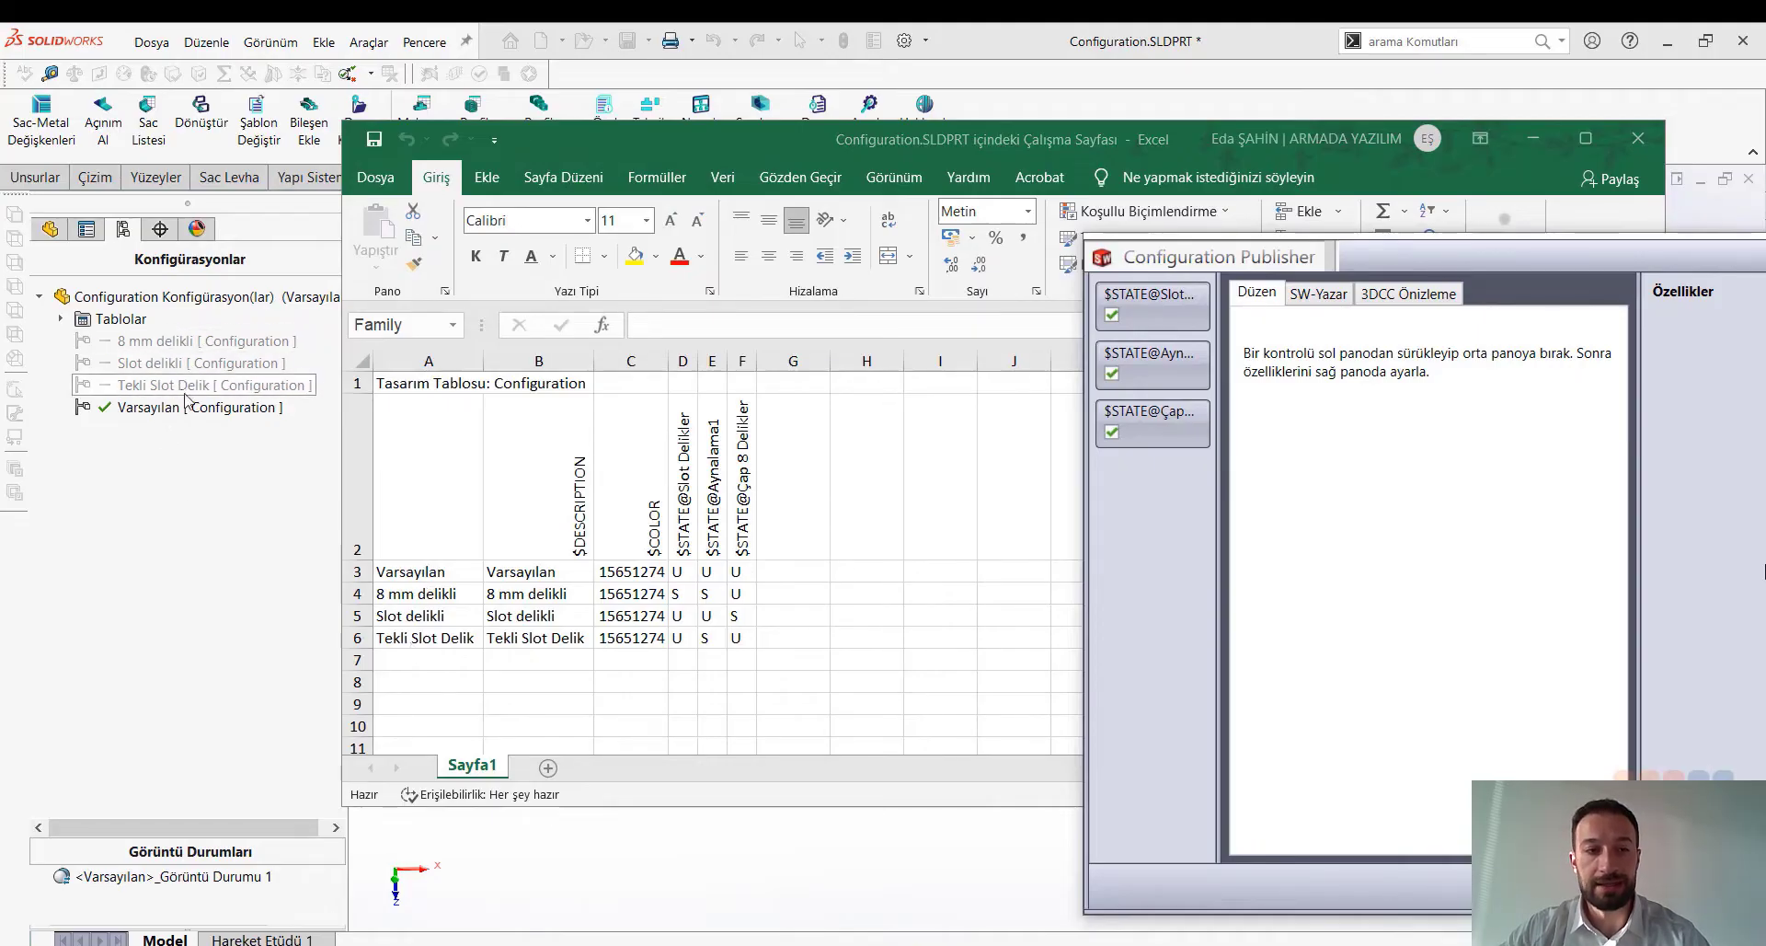
pyautogui.click(257, 441)
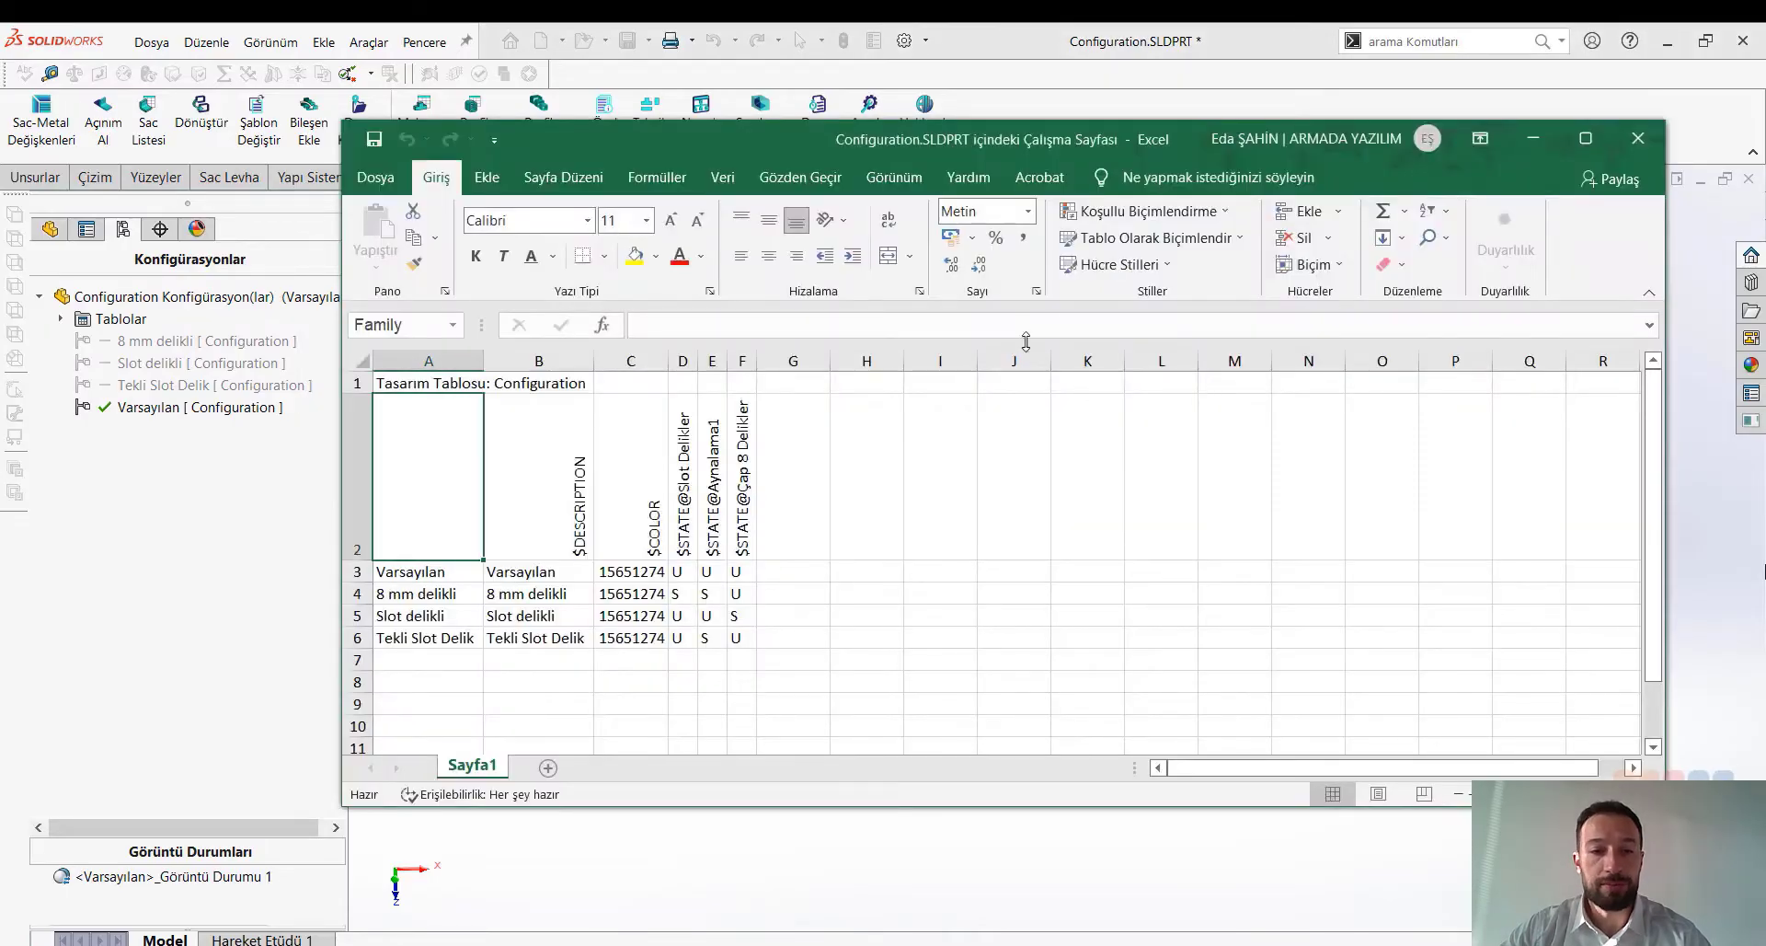
pyautogui.click(1531, 139)
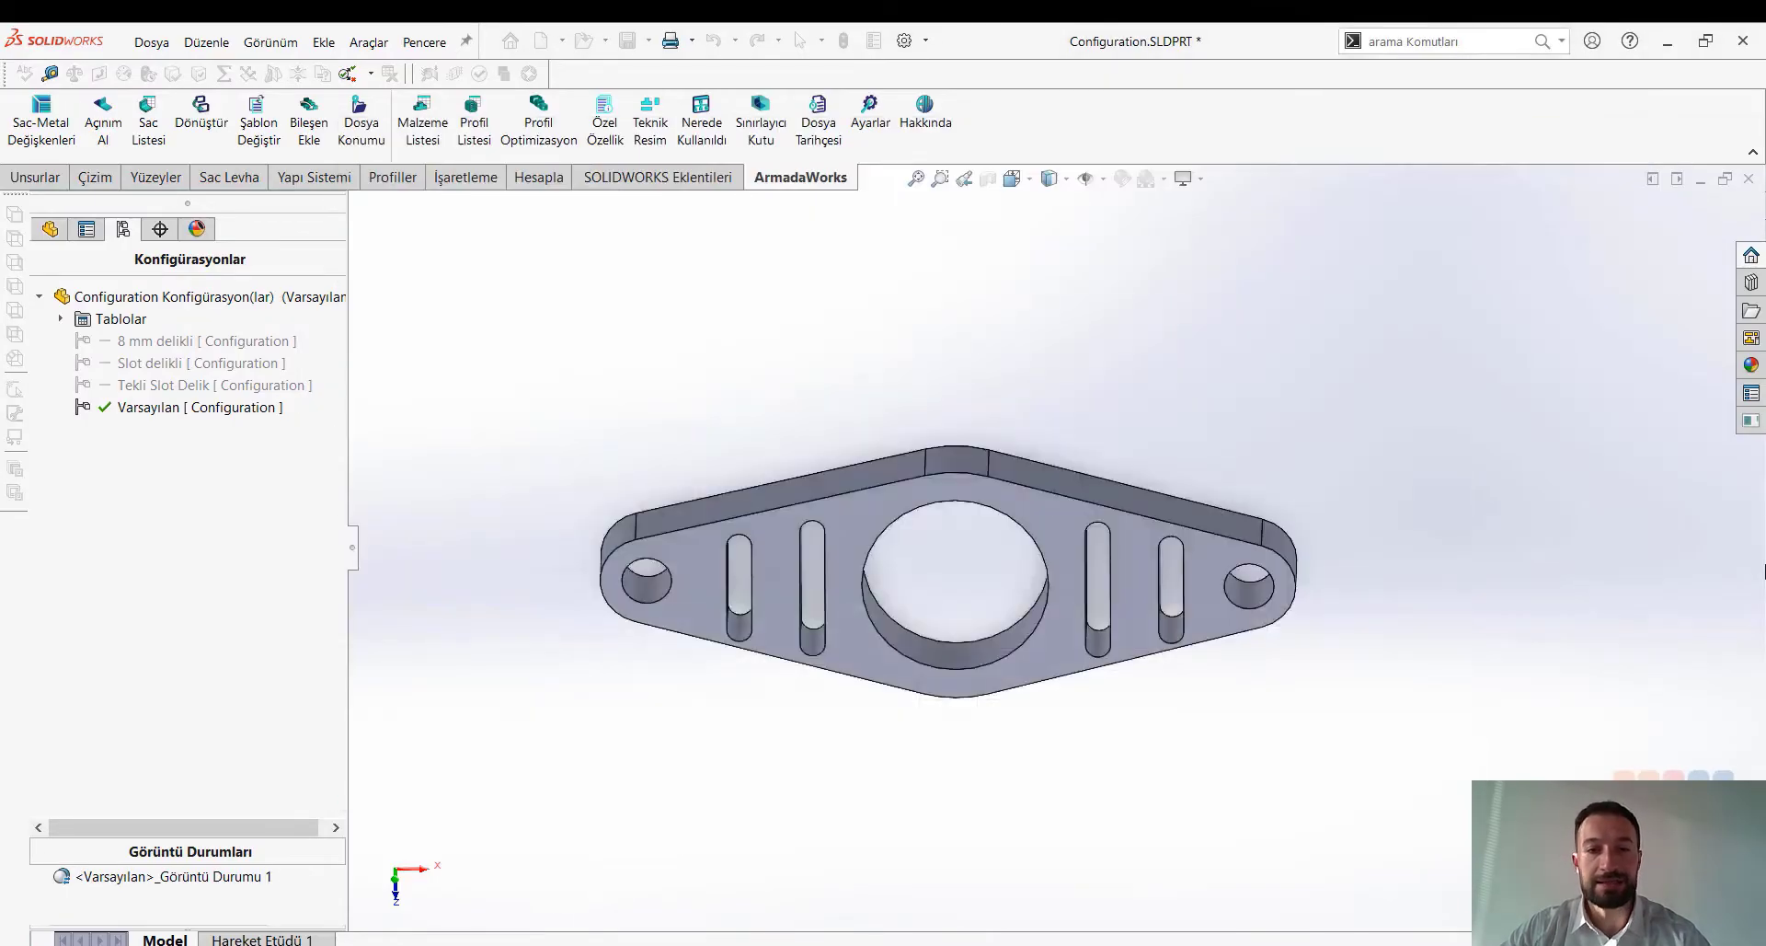
pyautogui.click(758, 899)
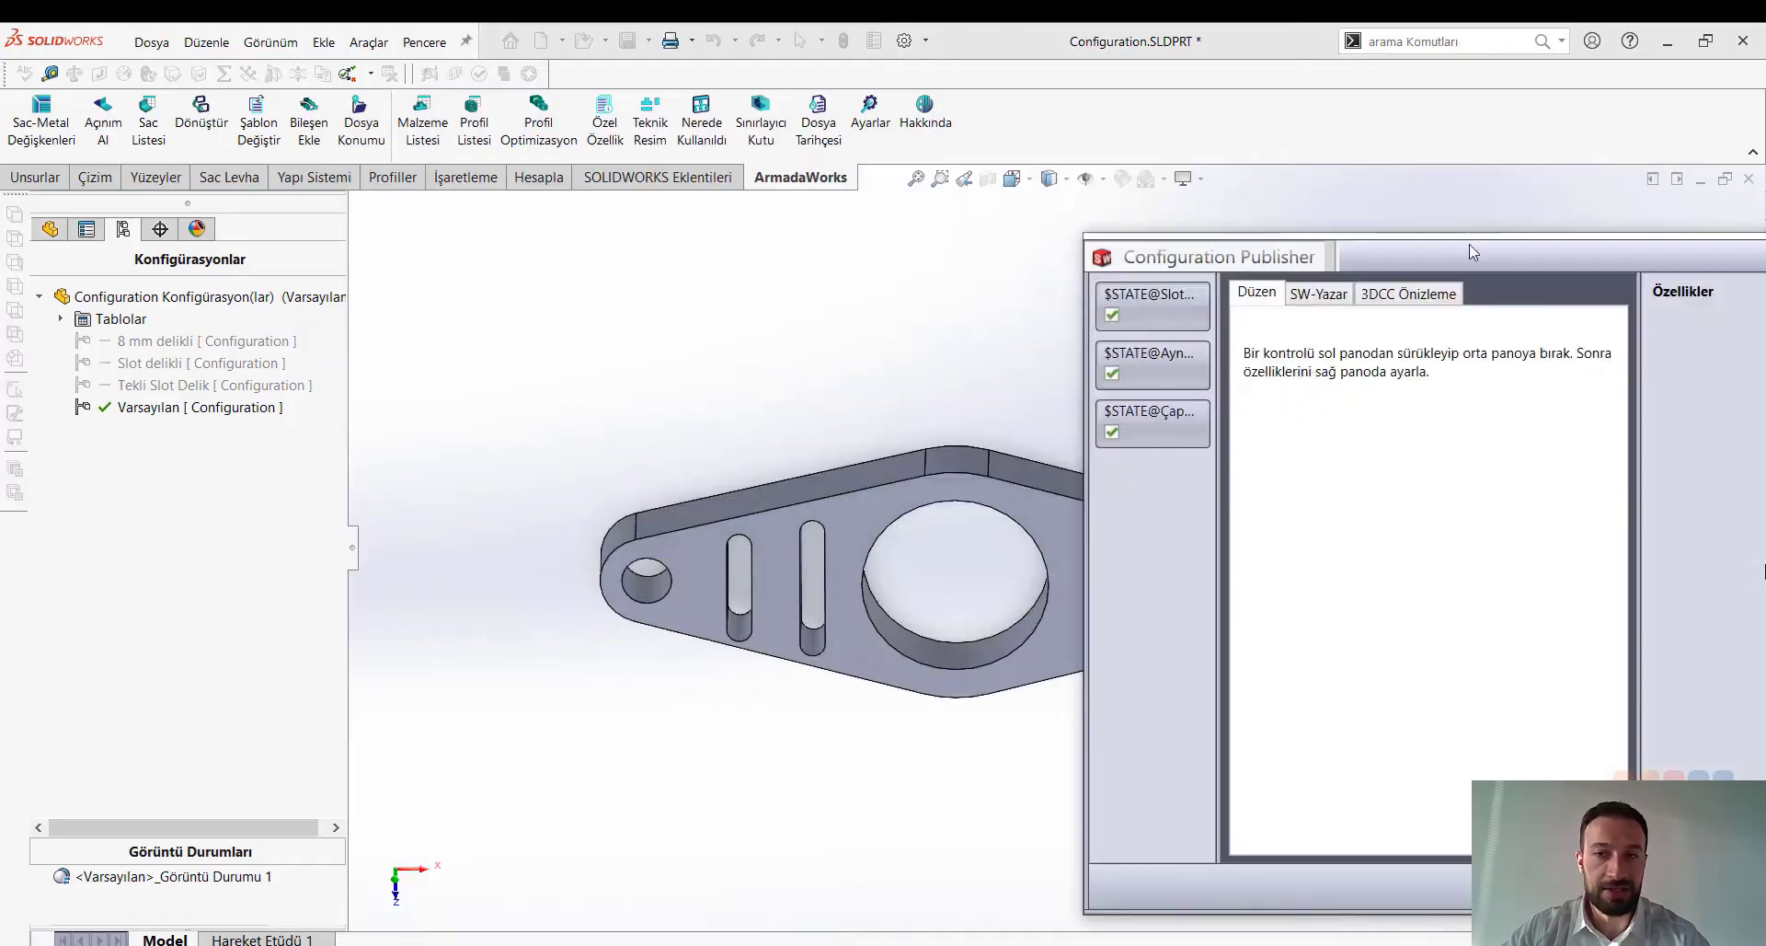
# Add named layout checkboxes for the Slot Delikler and Aynalama1 features.
pyautogui.moveTo(1471, 250); pyautogui.dragTo(813, 153)
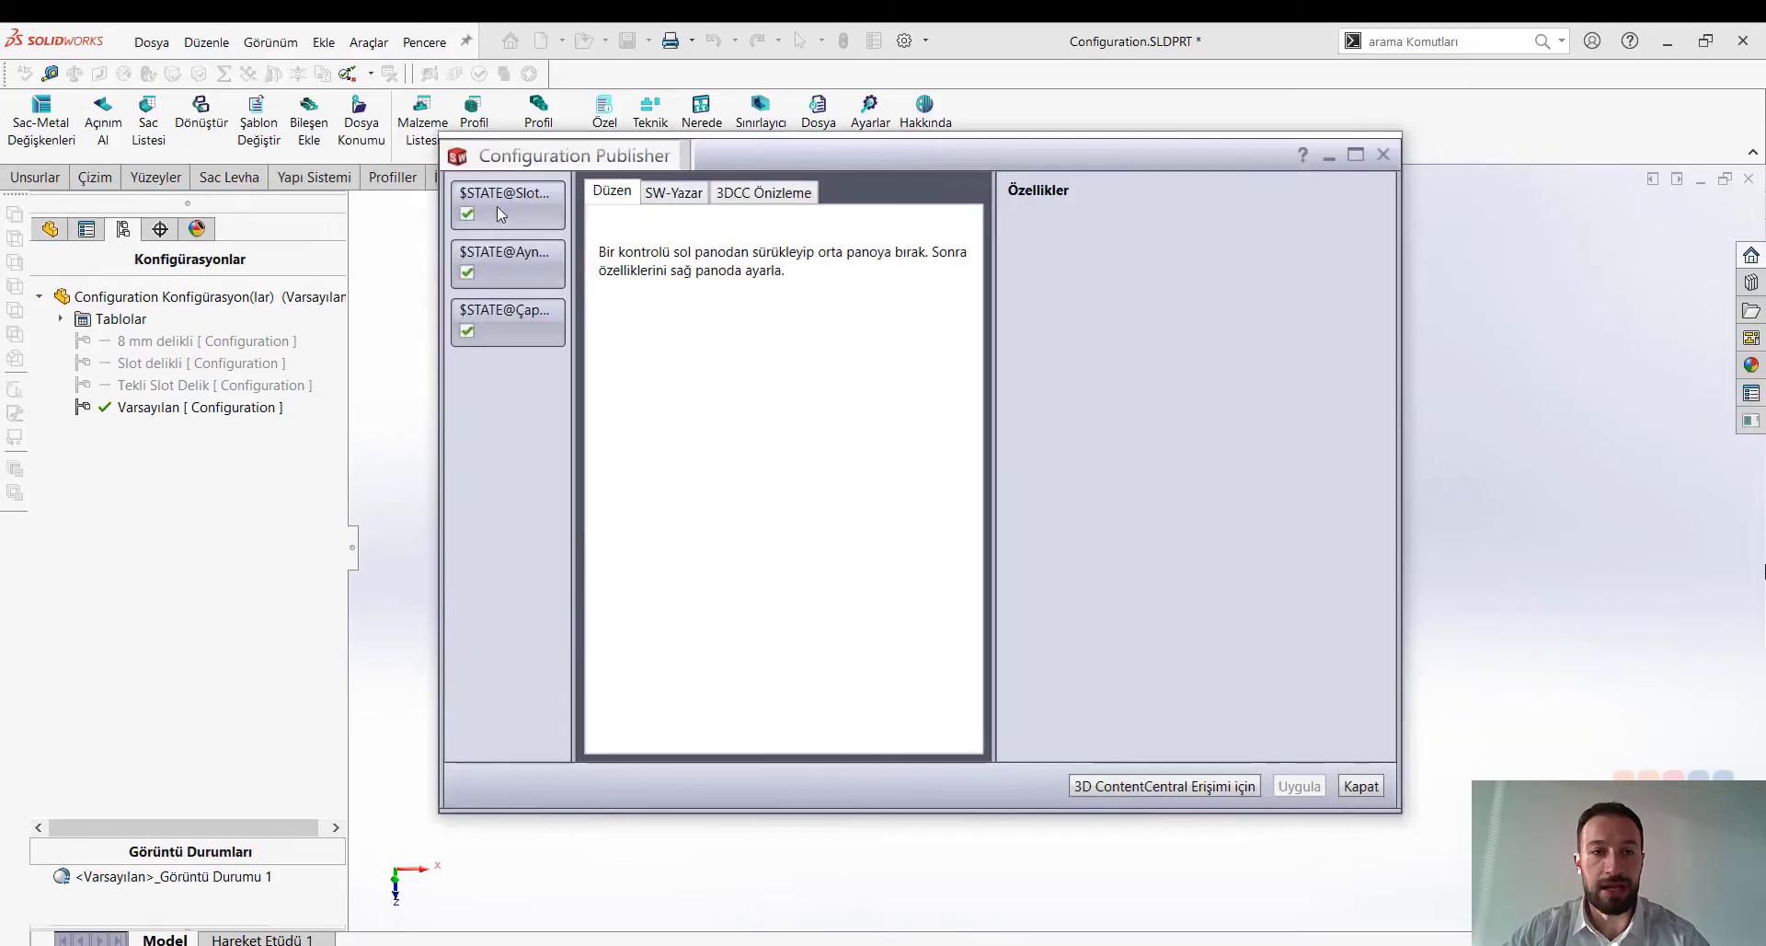
pyautogui.moveTo(500, 202); pyautogui.dragTo(697, 303)
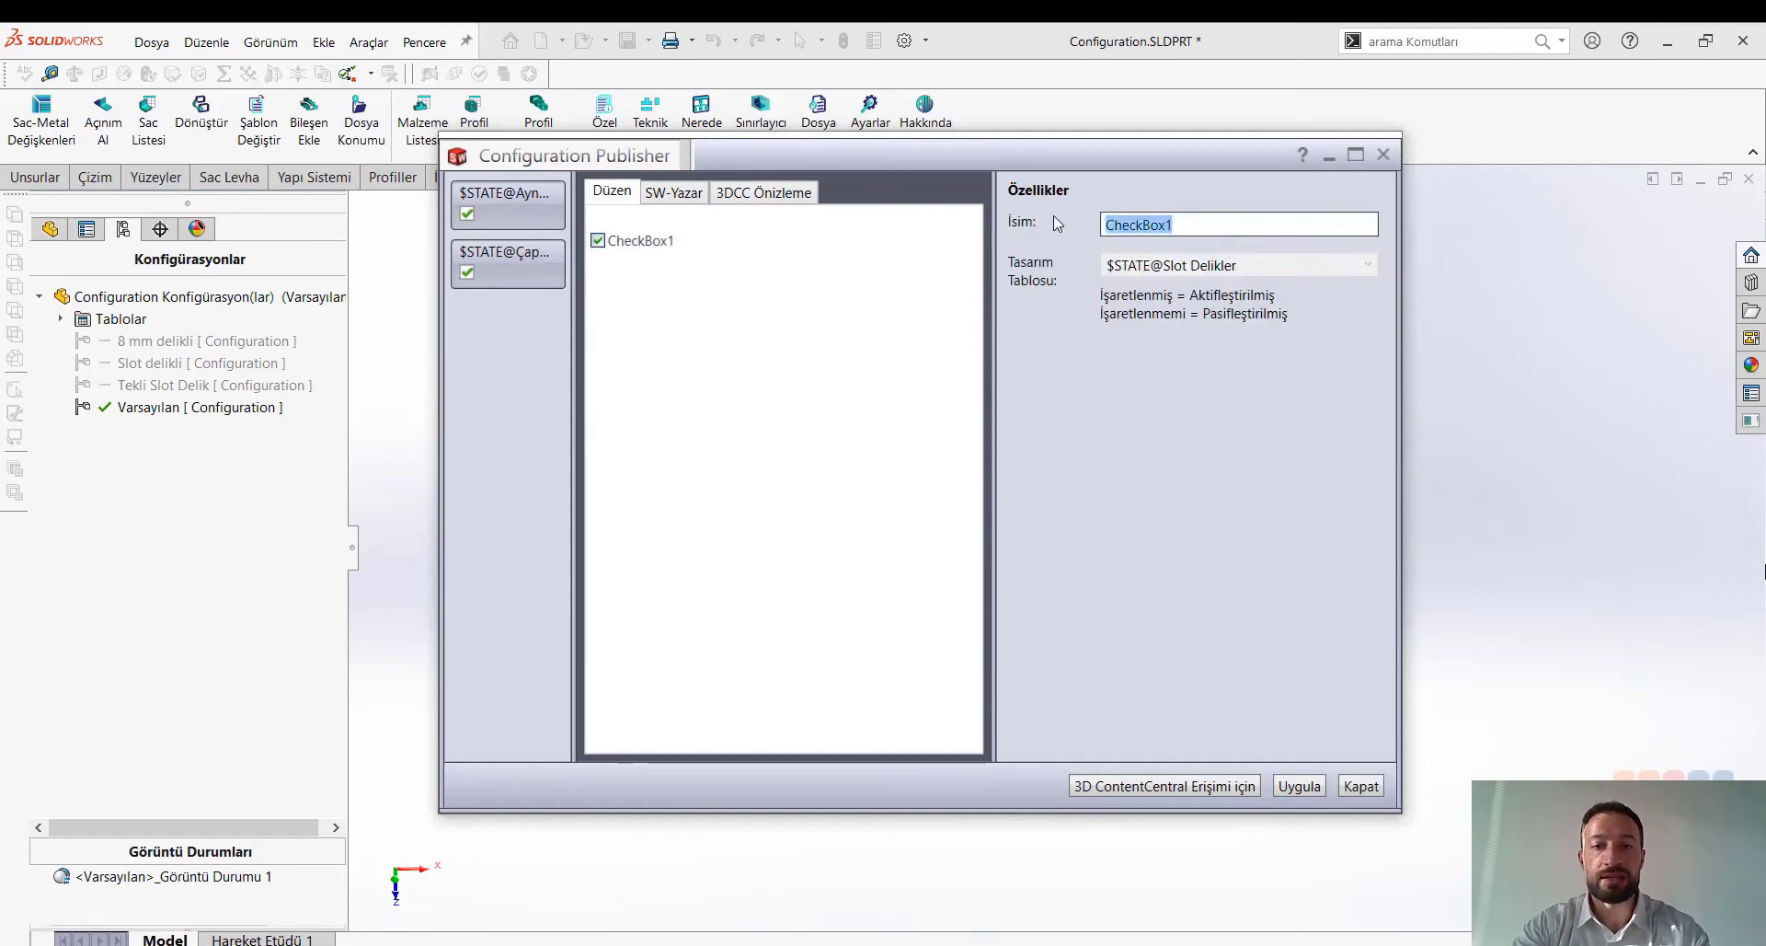
pyautogui.press('BackSpace')
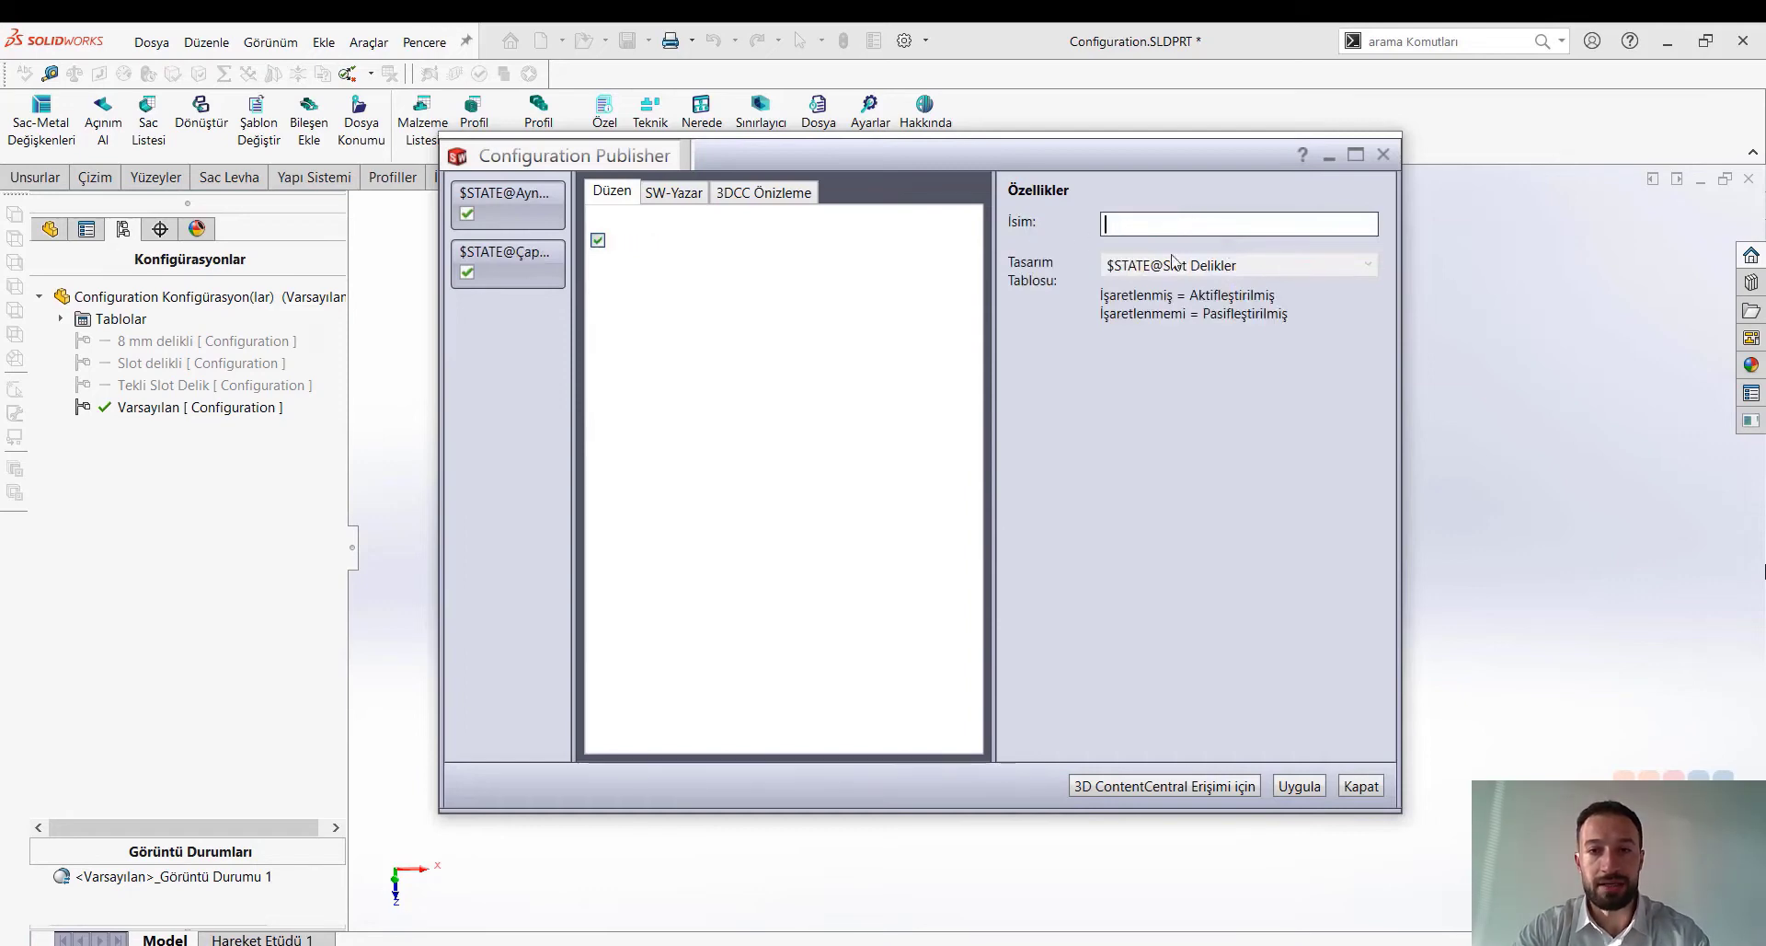
pyautogui.write('Slot De')
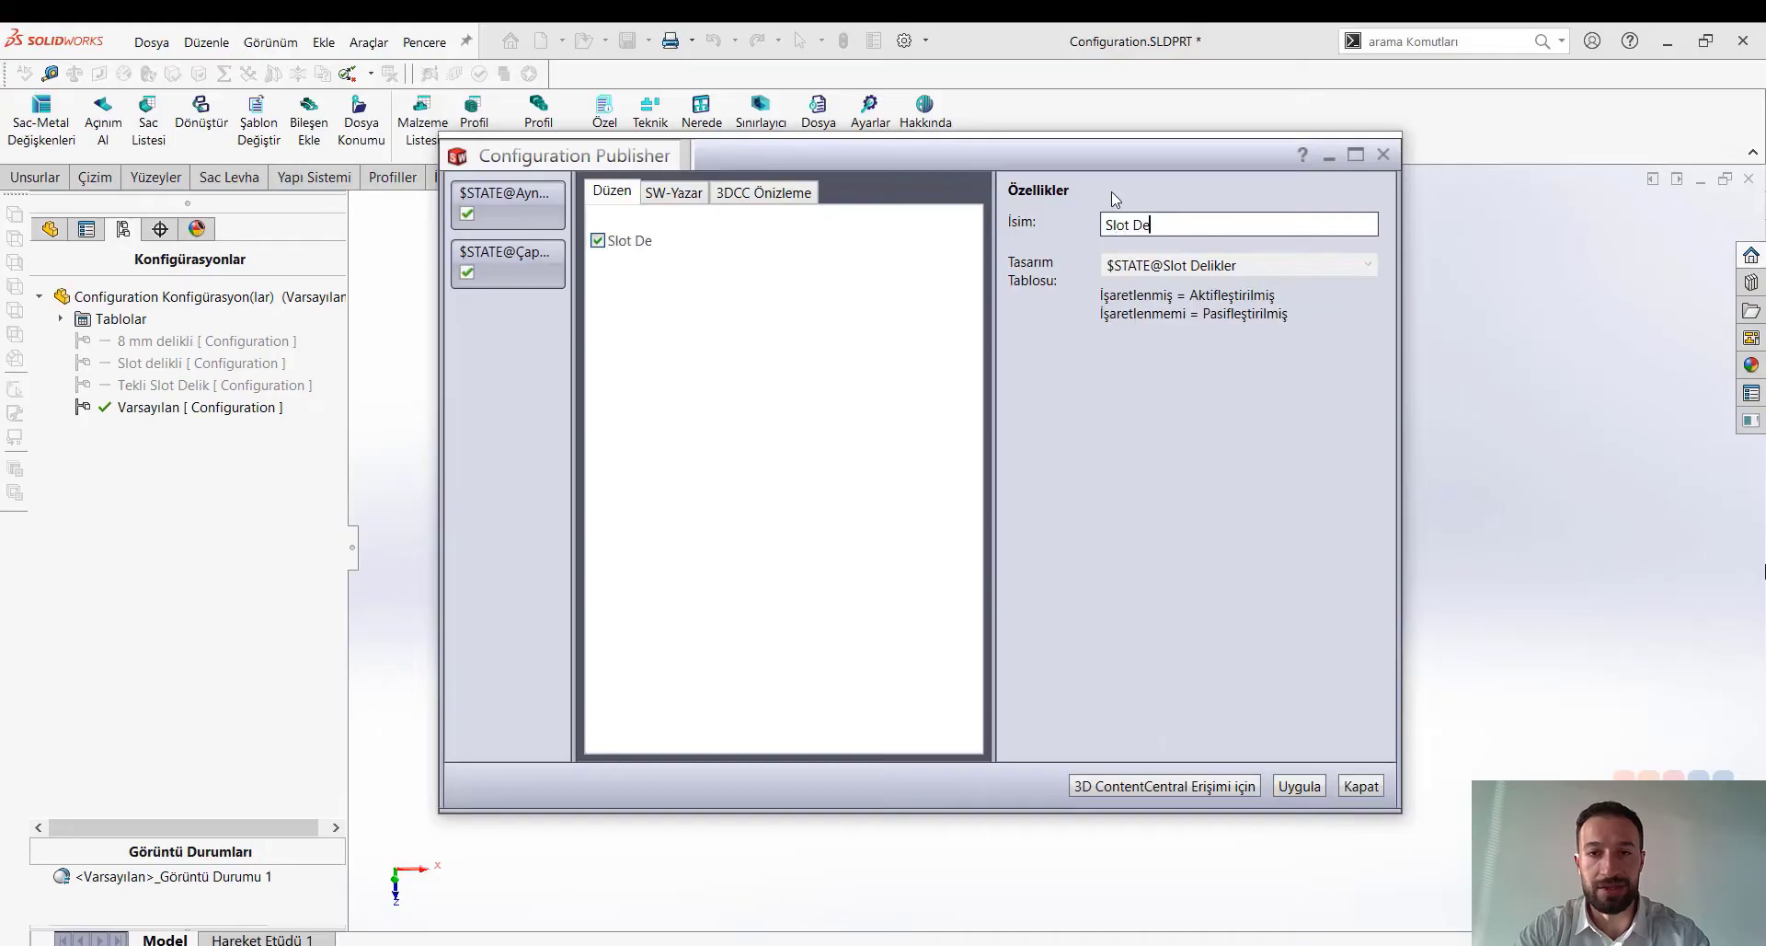
pyautogui.write('likler')
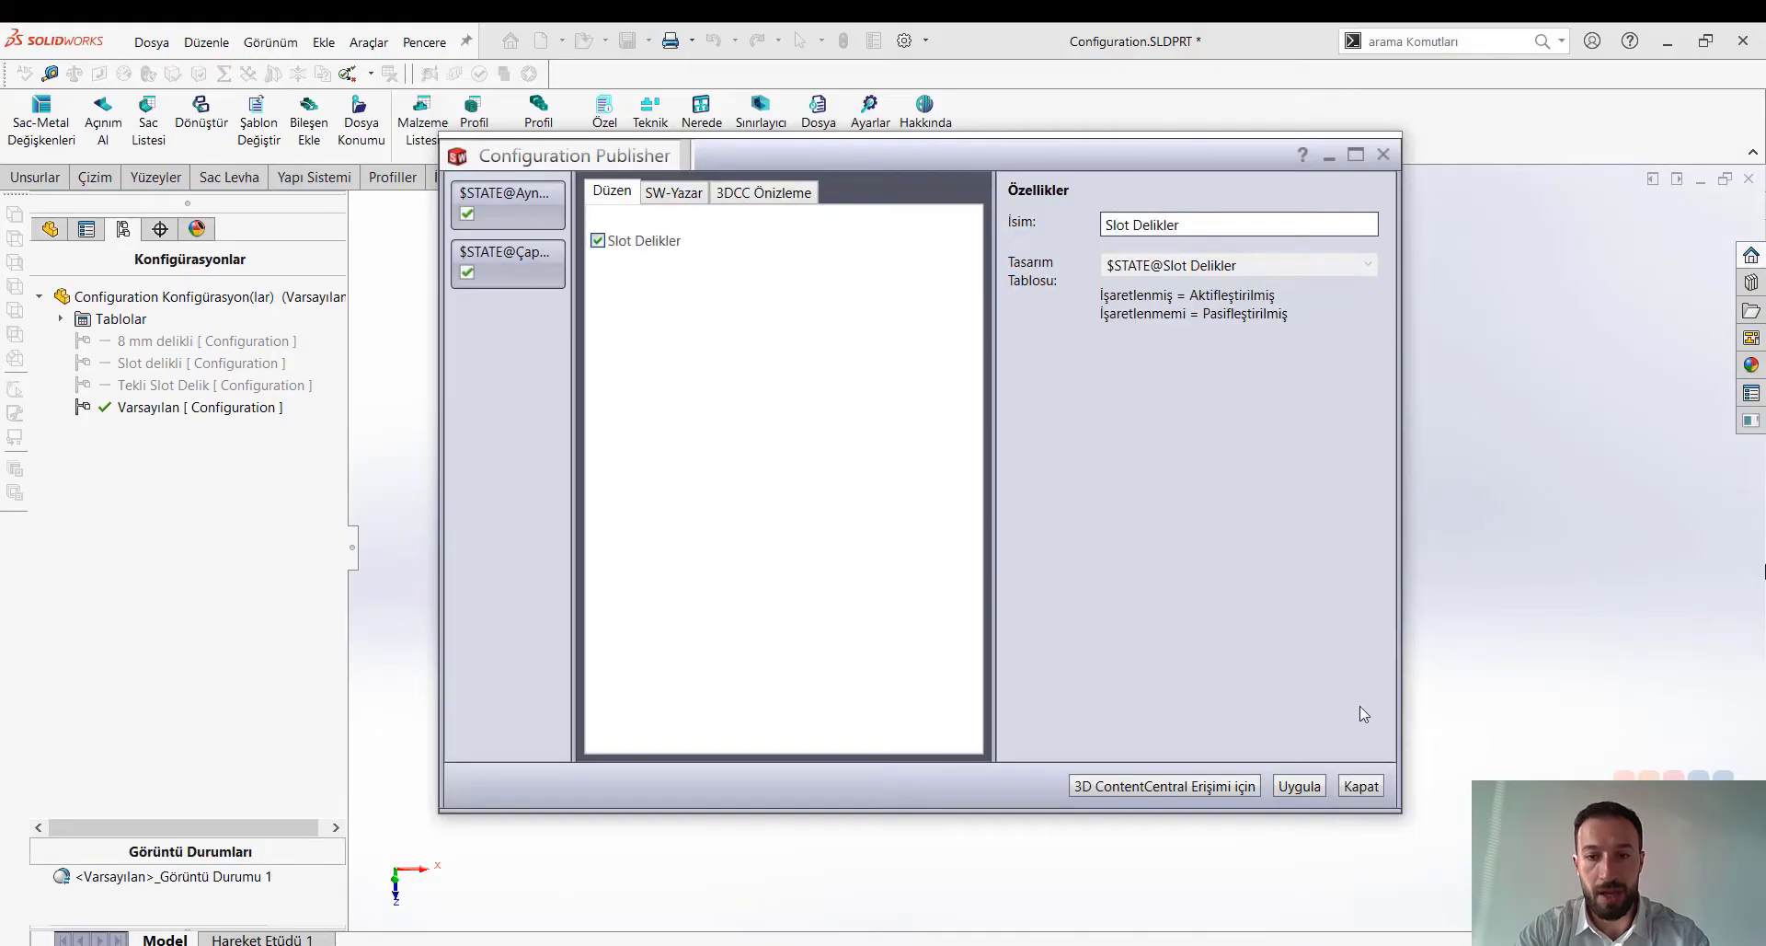
pyautogui.click(1299, 786)
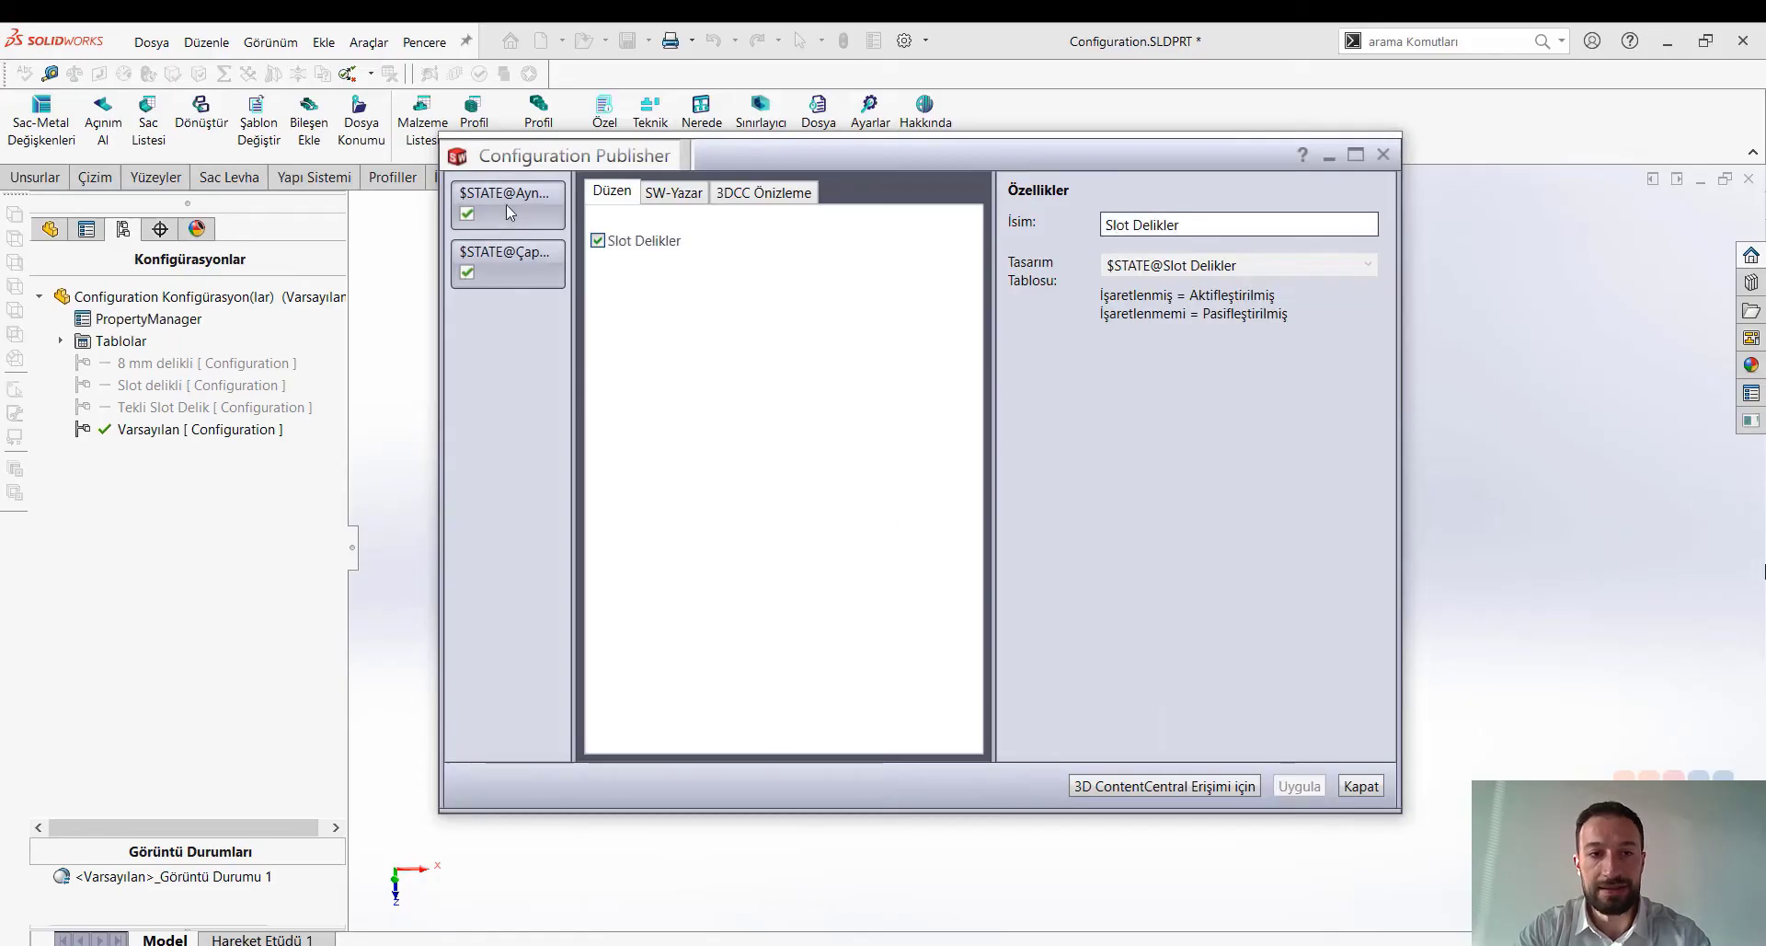
pyautogui.moveTo(506, 205); pyautogui.dragTo(671, 314)
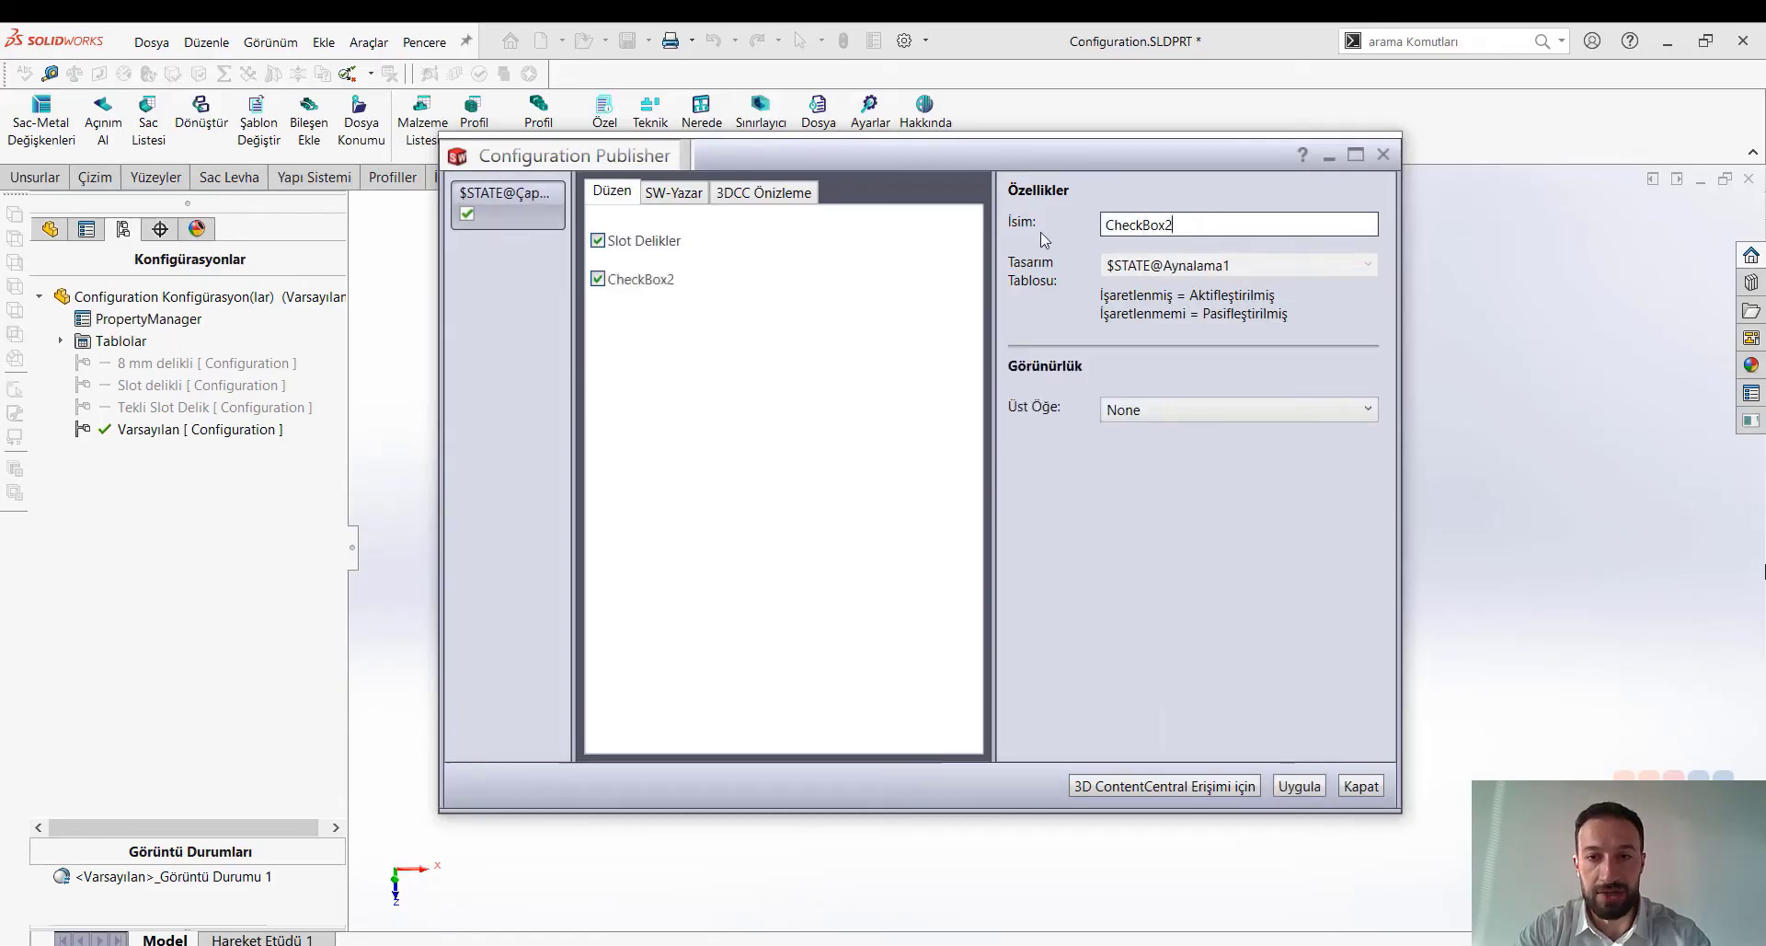
pyautogui.write('Ayna')
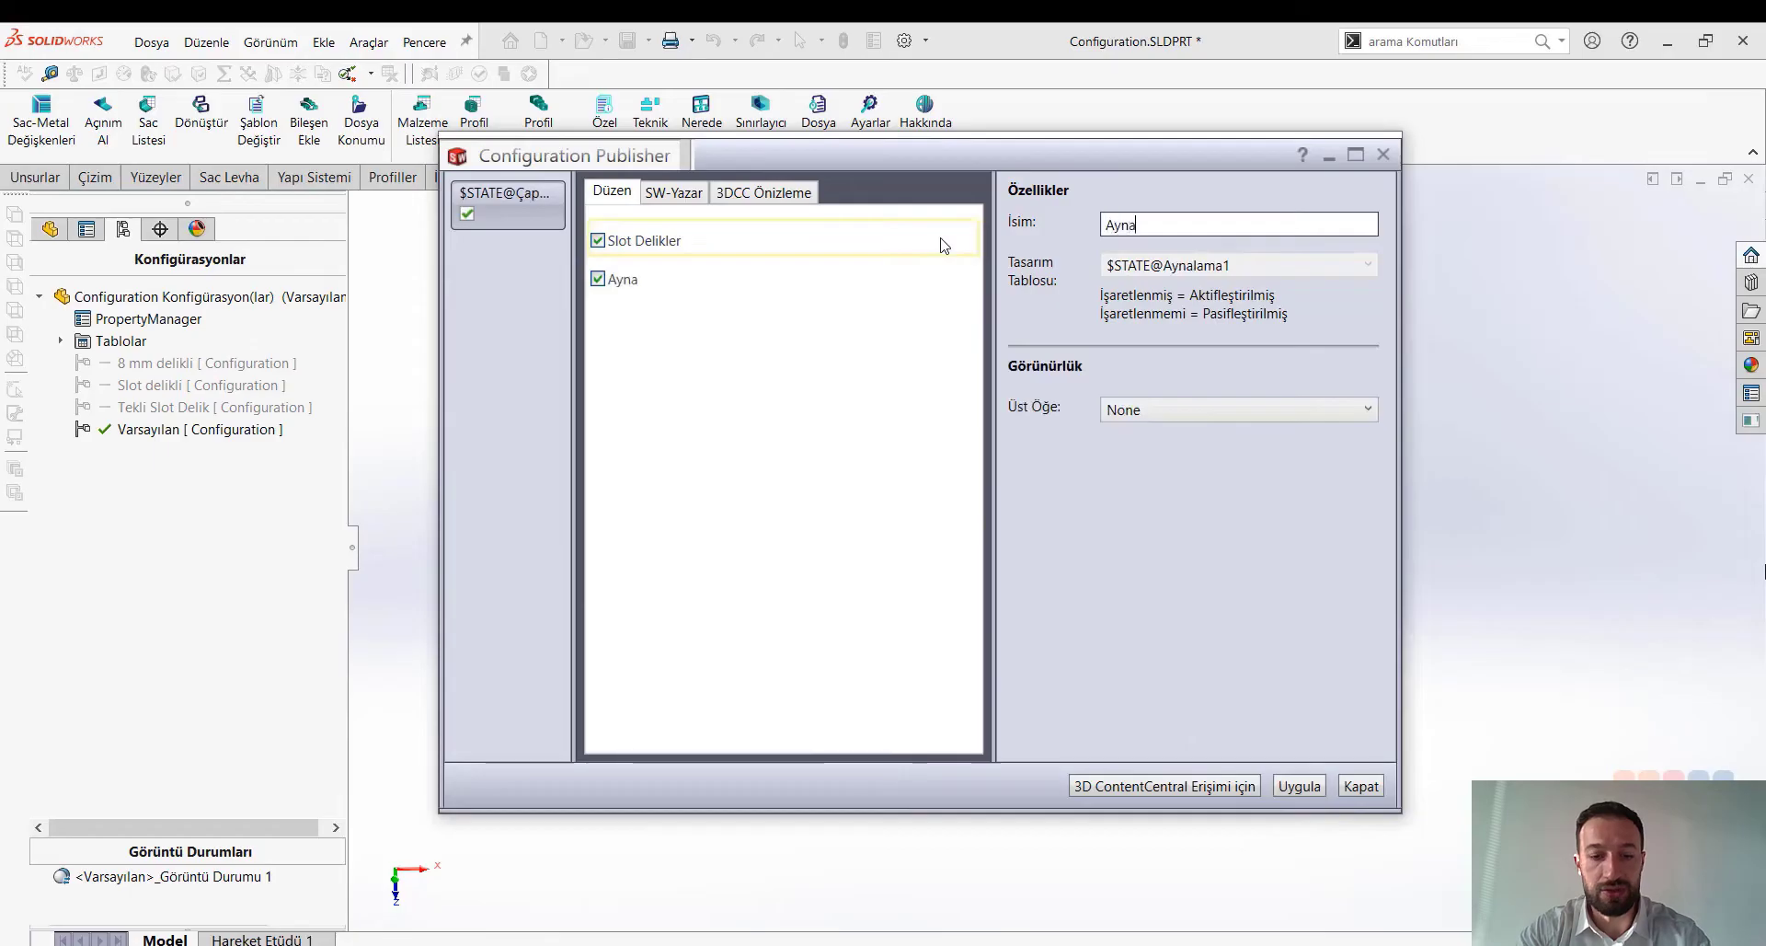
pyautogui.write('lama')
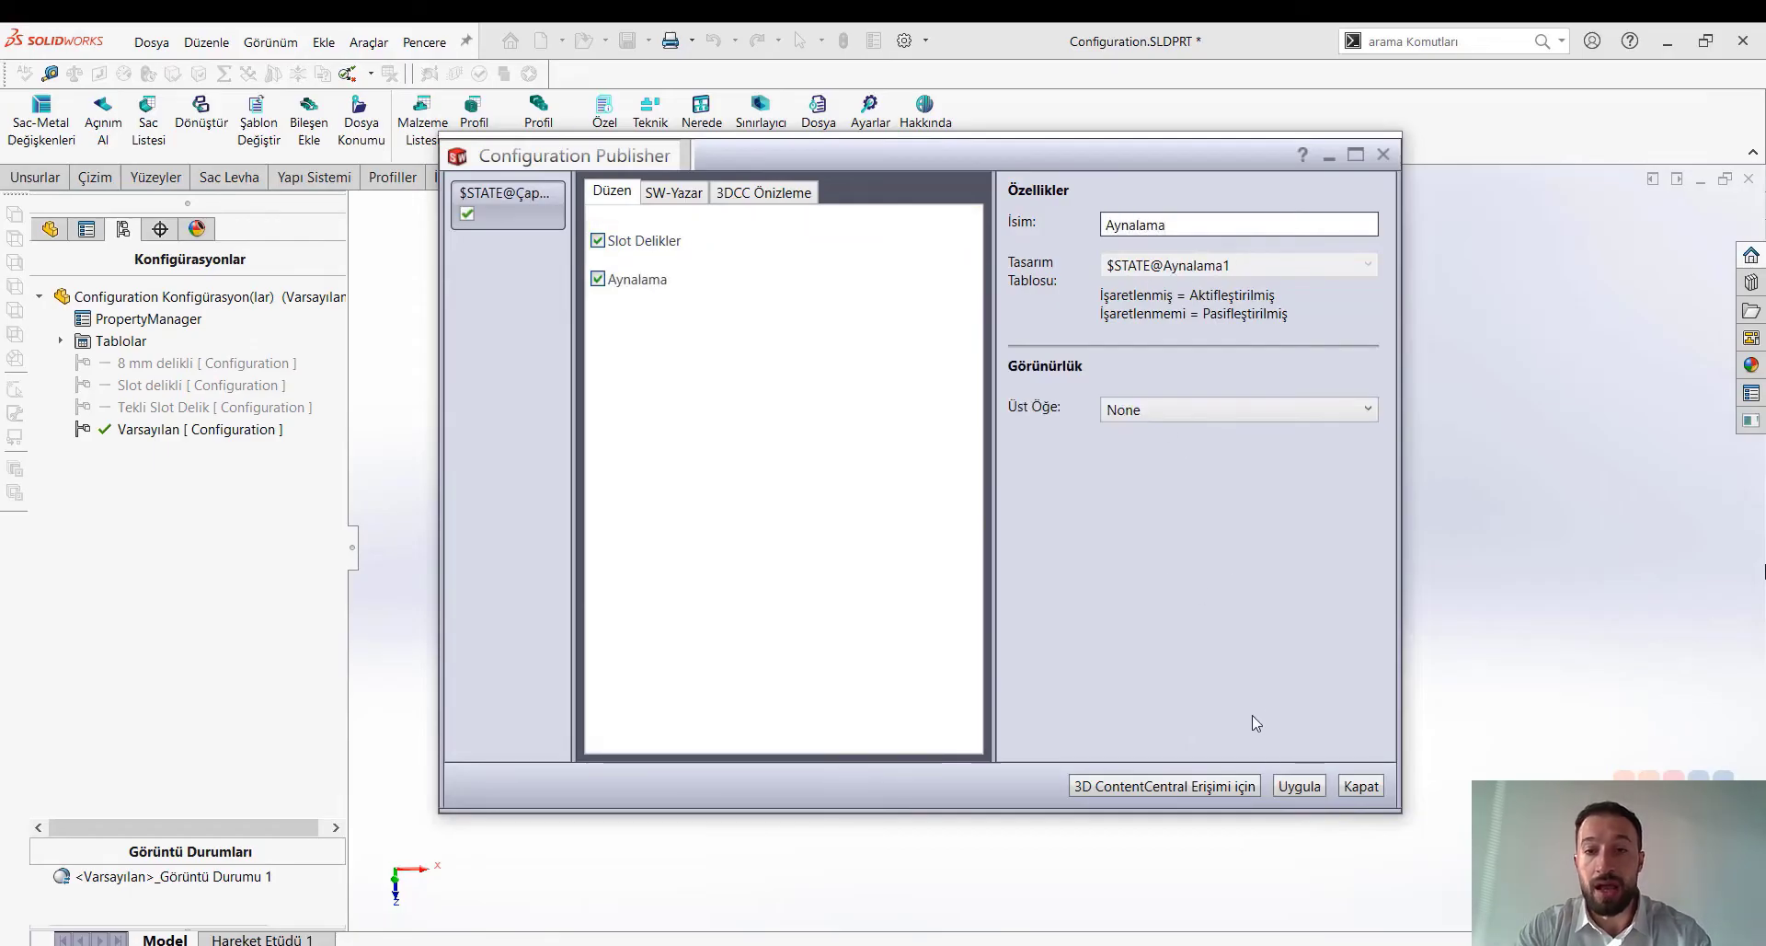
pyautogui.click(1298, 788)
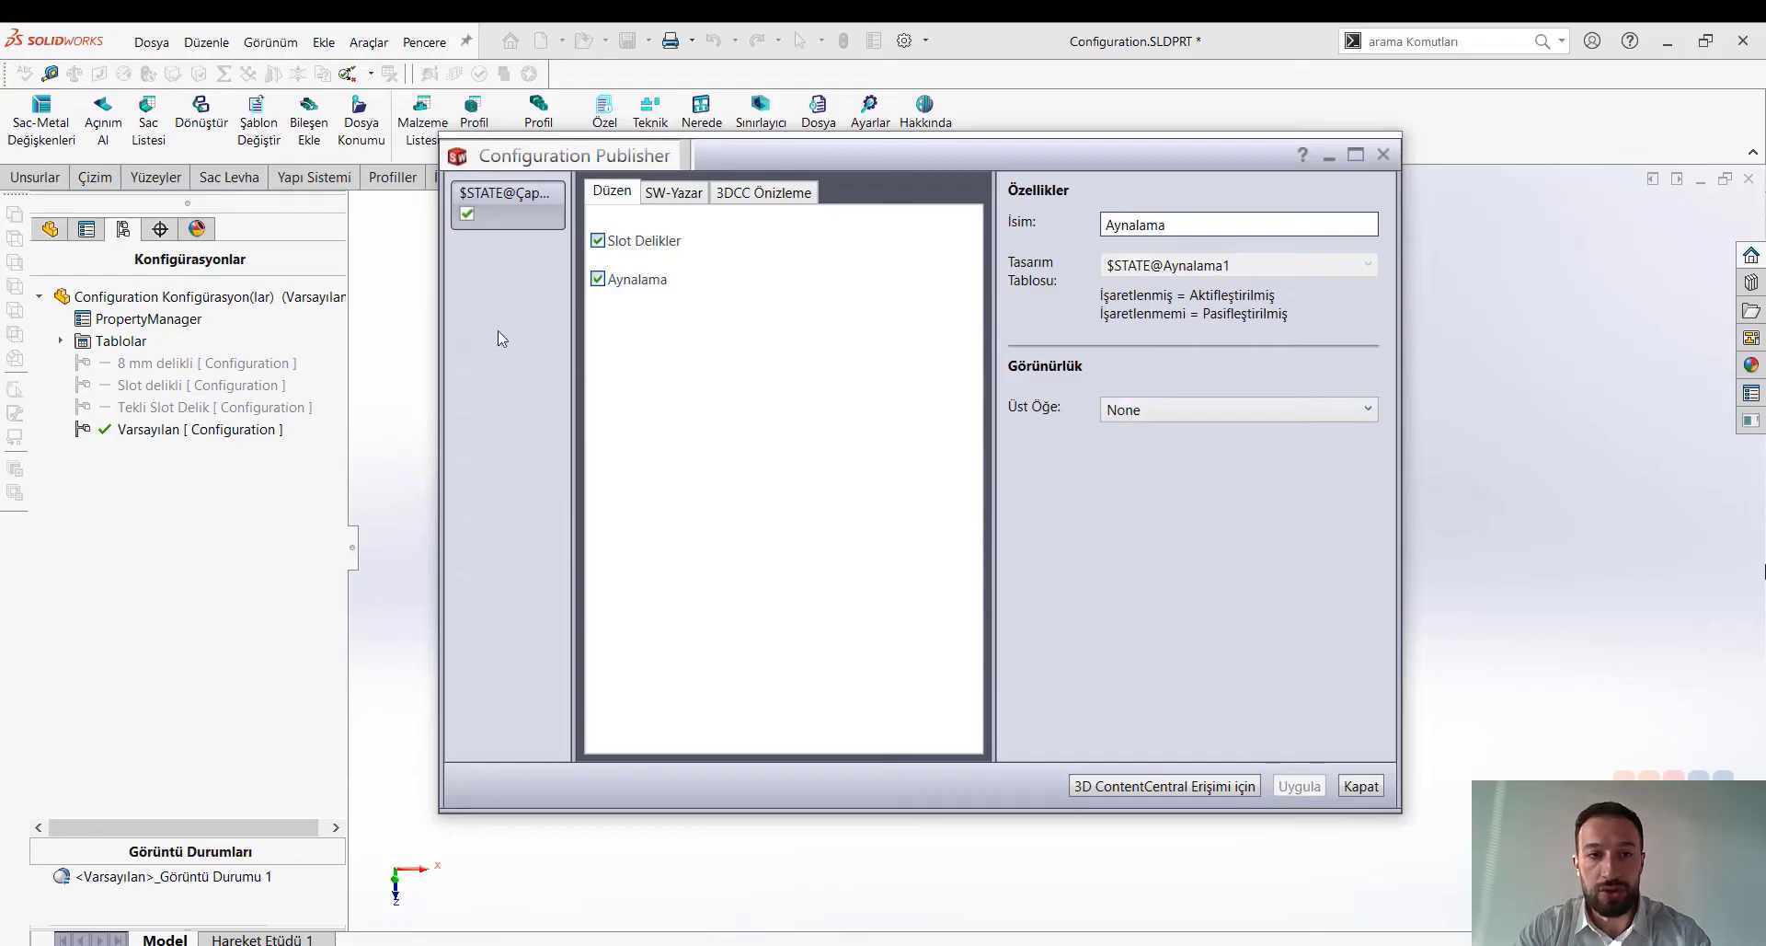
# Add a Çap 8 Delikler checkbox, apply it, close the publisher and rebuild.
pyautogui.moveTo(477, 213); pyautogui.dragTo(655, 313)
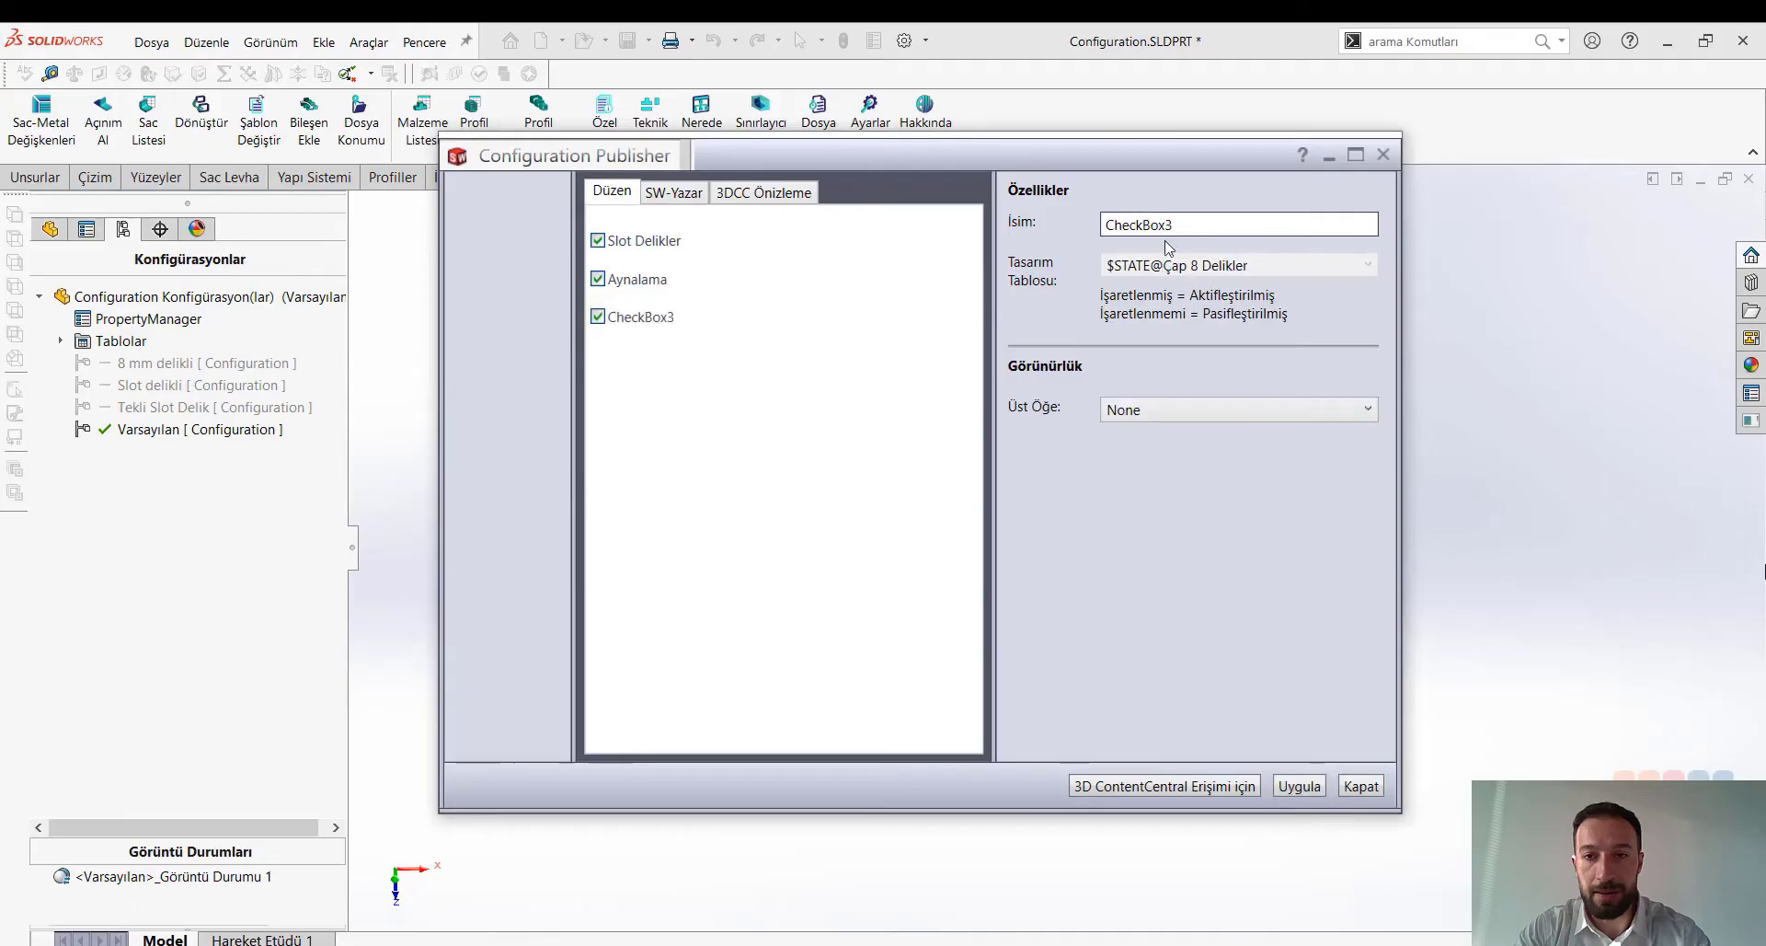
pyautogui.doubleClick(1110, 223)
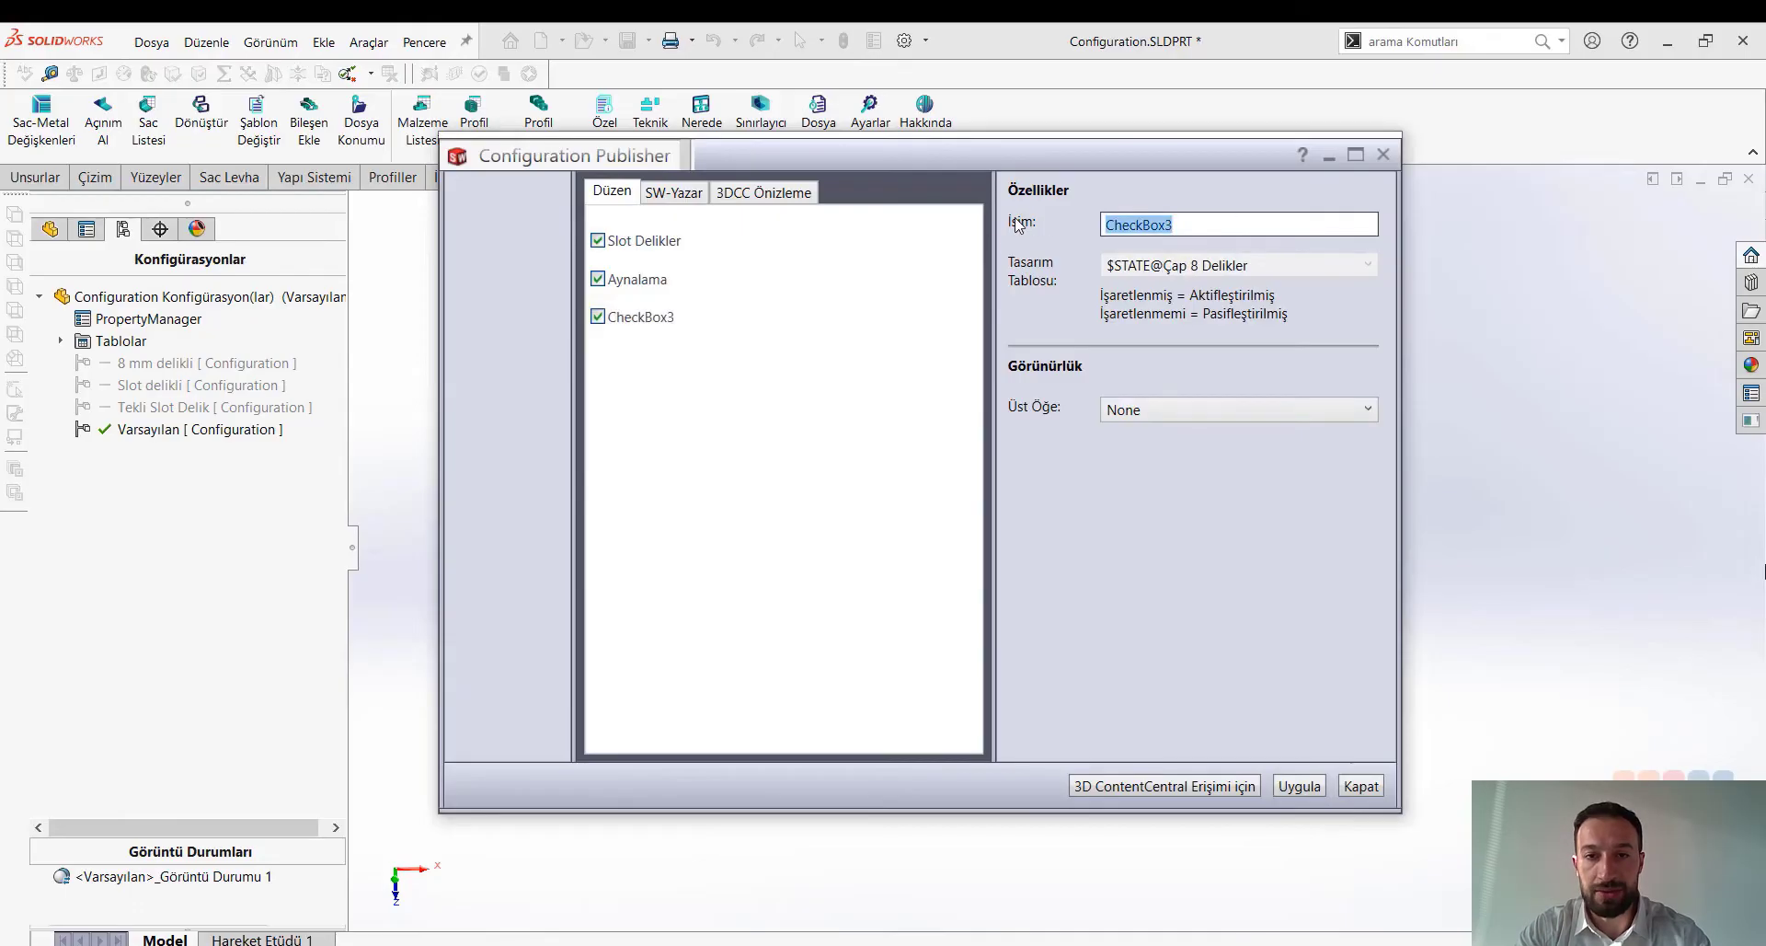
pyautogui.write('Çap 8')
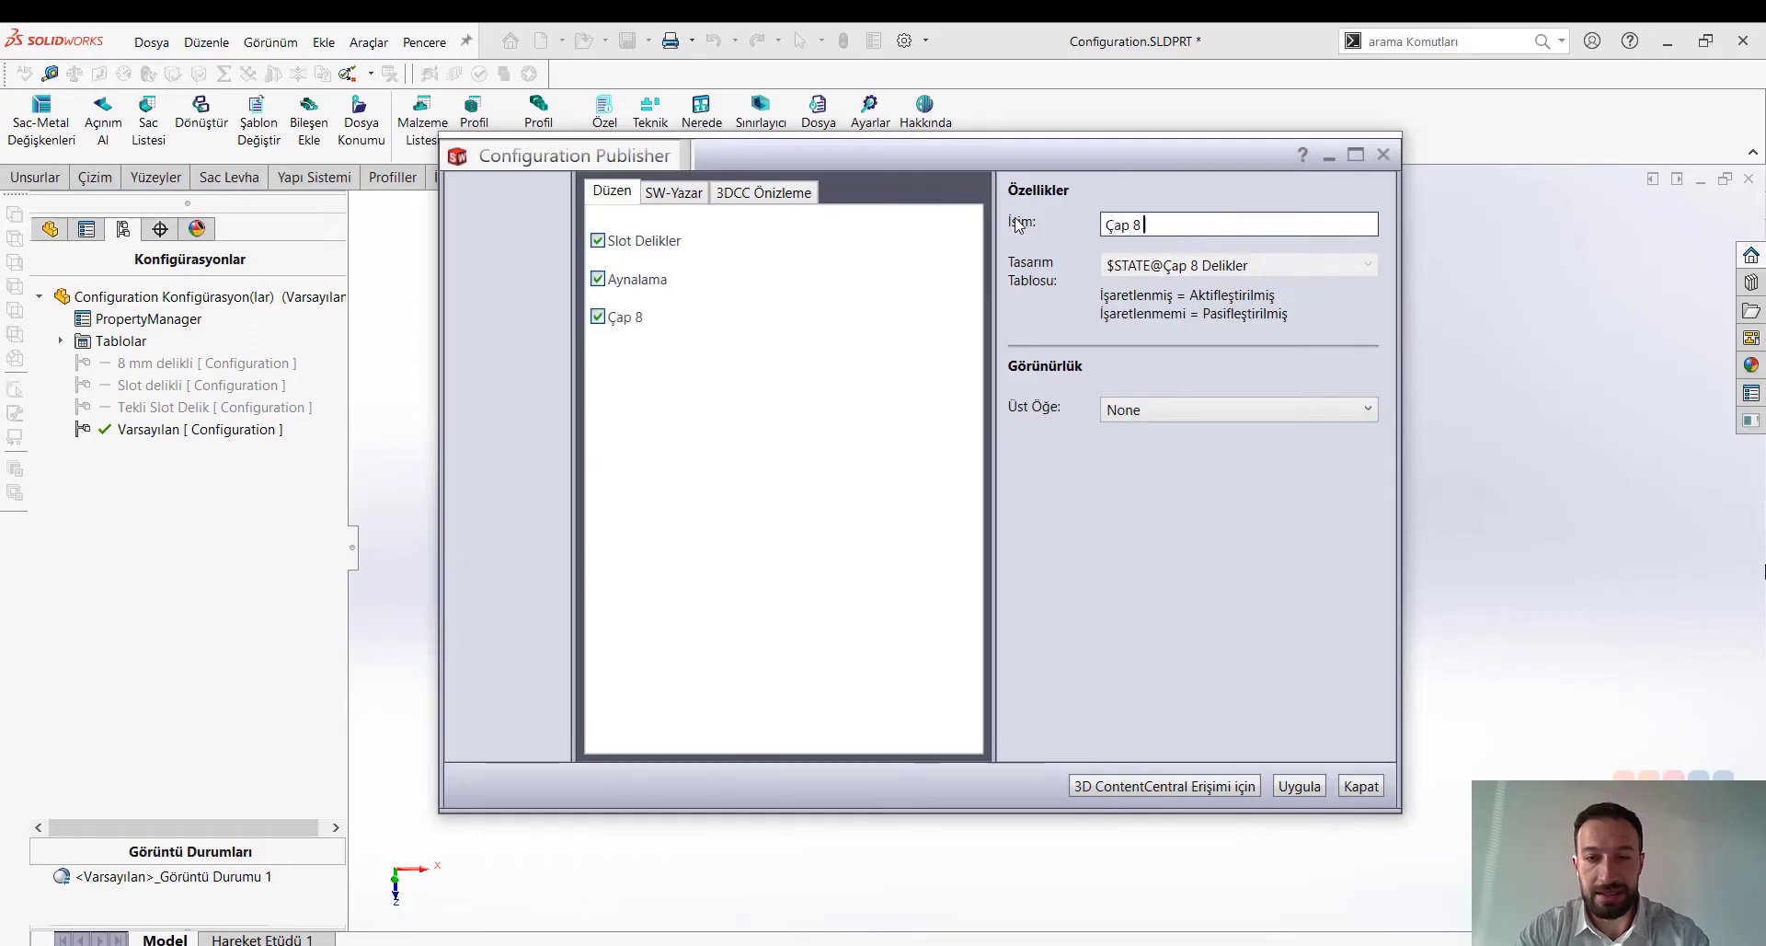
pyautogui.write(' Delikler')
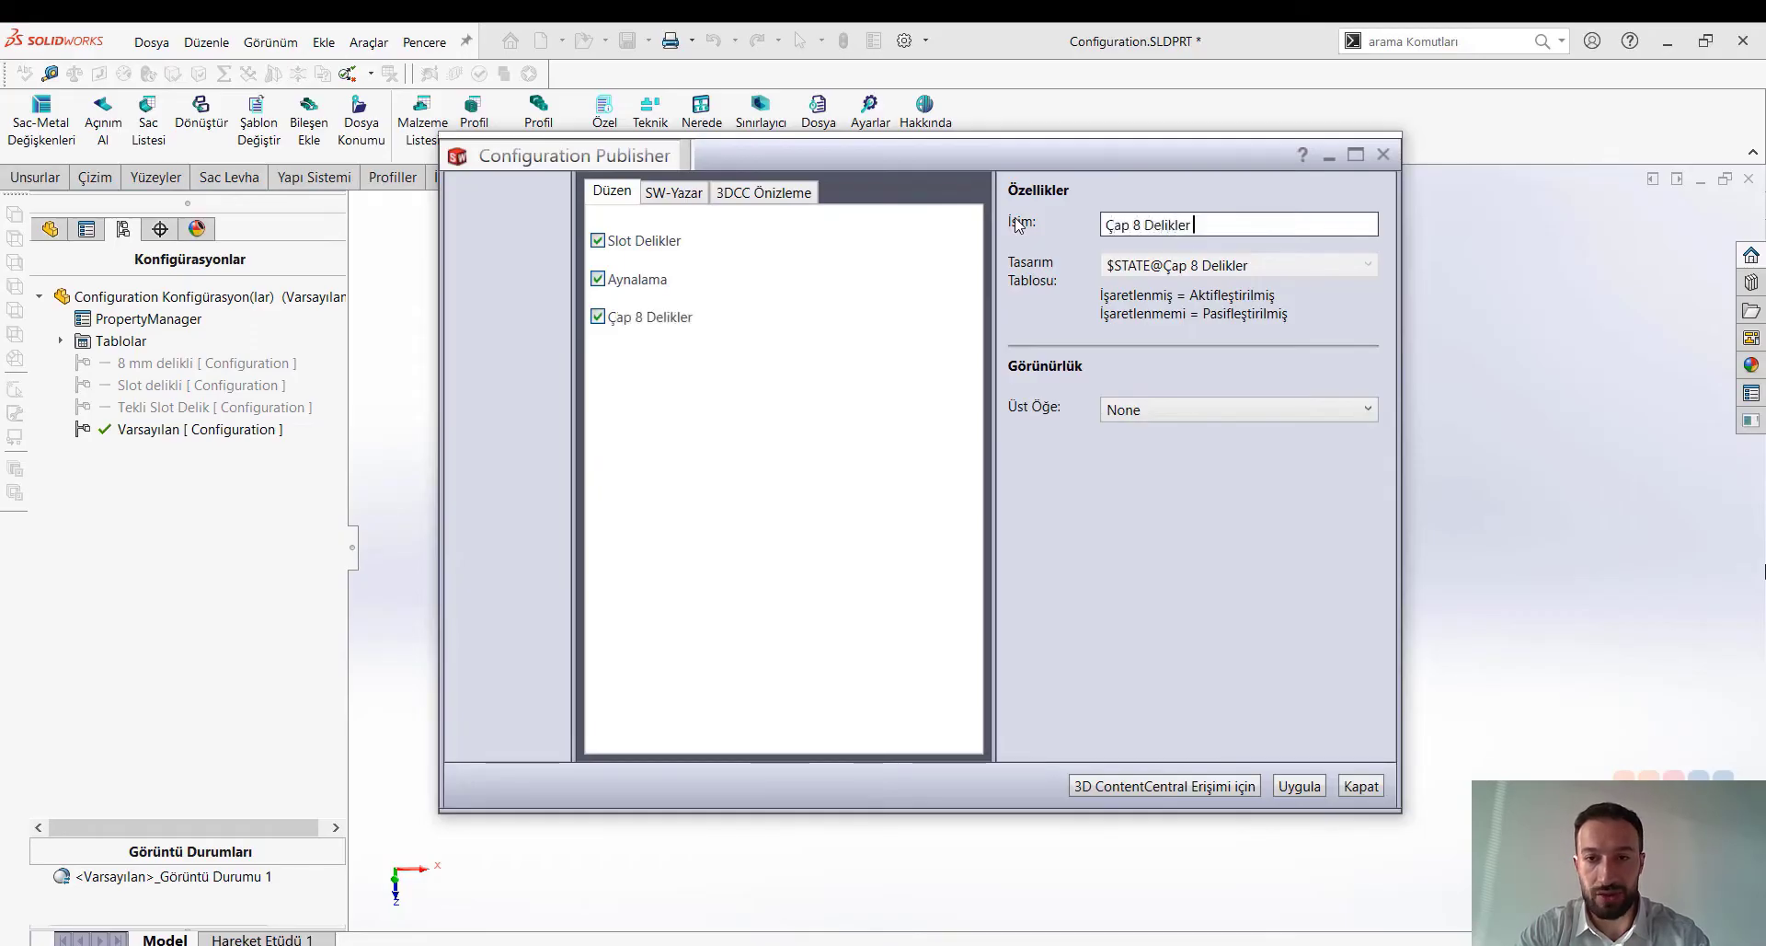
pyautogui.click(1298, 786)
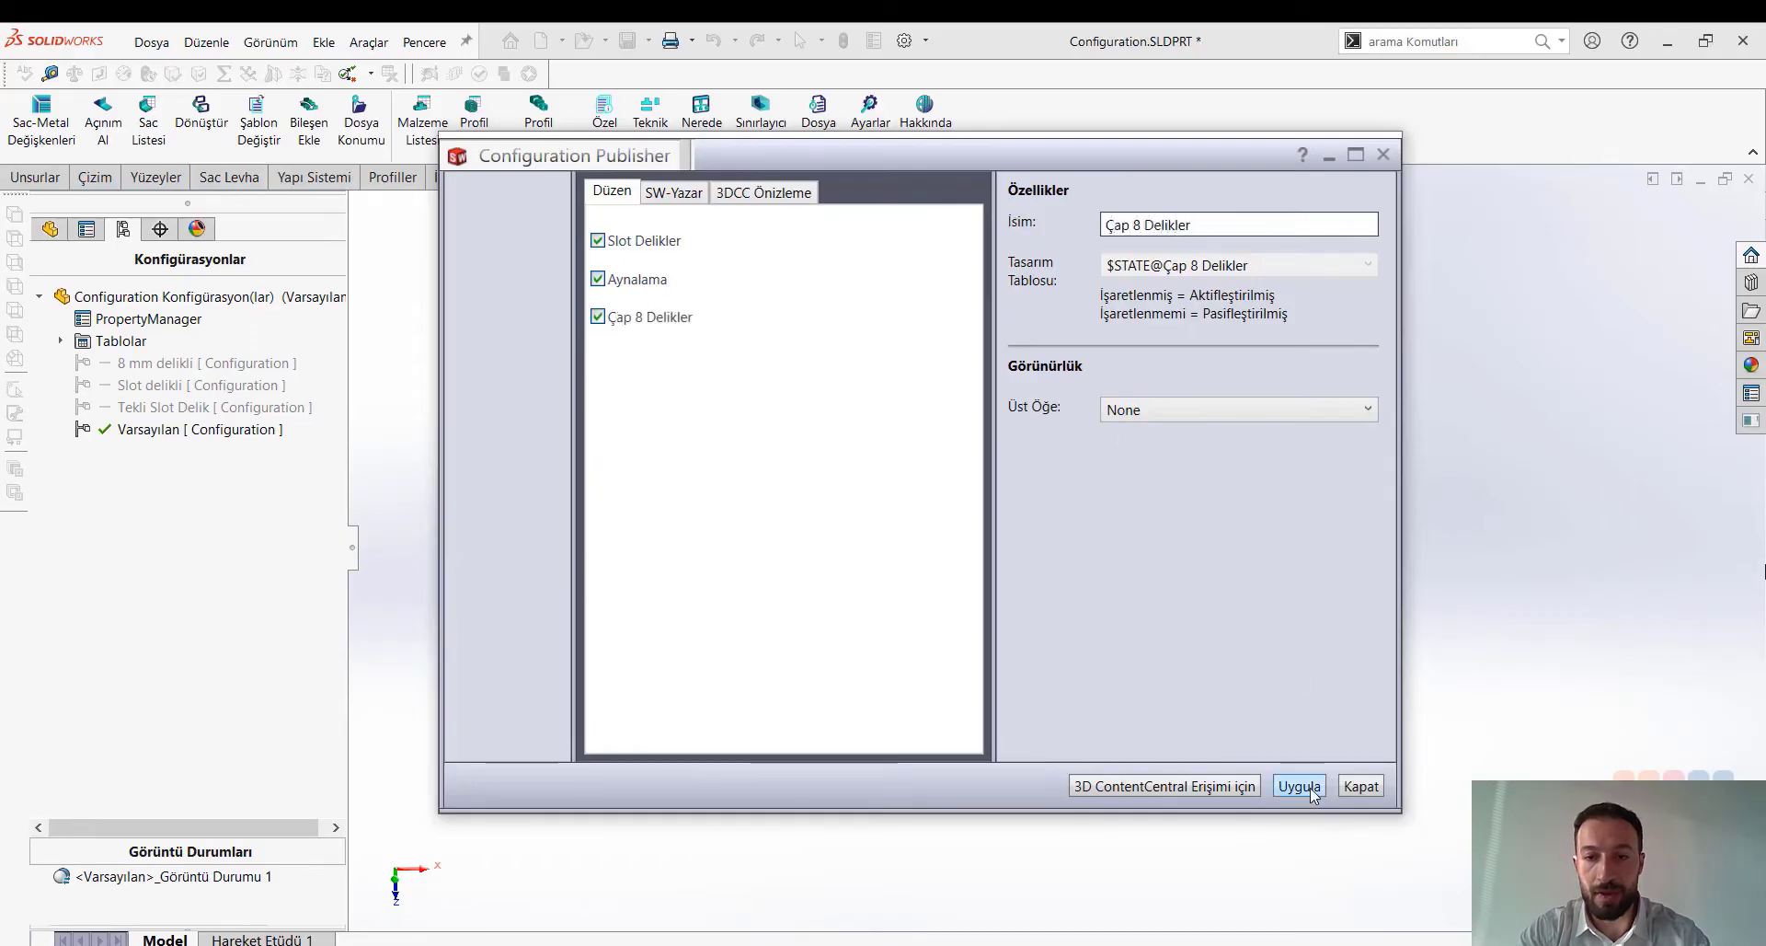
pyautogui.click(1362, 790)
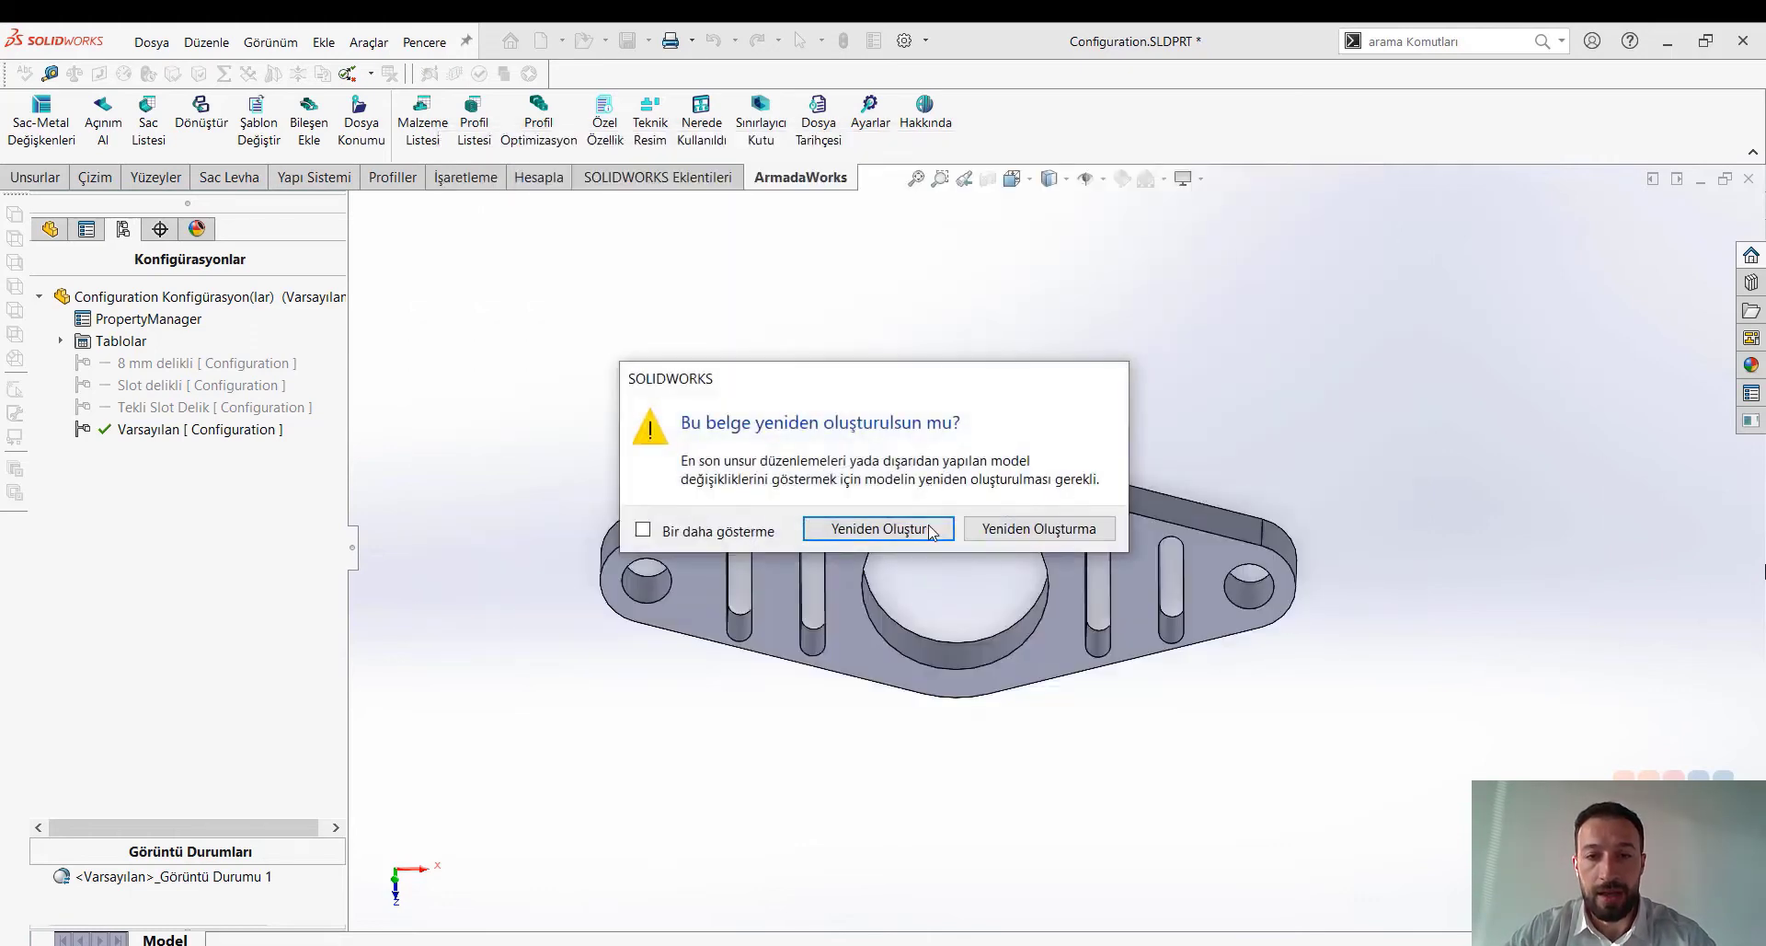
pyautogui.click(1017, 531)
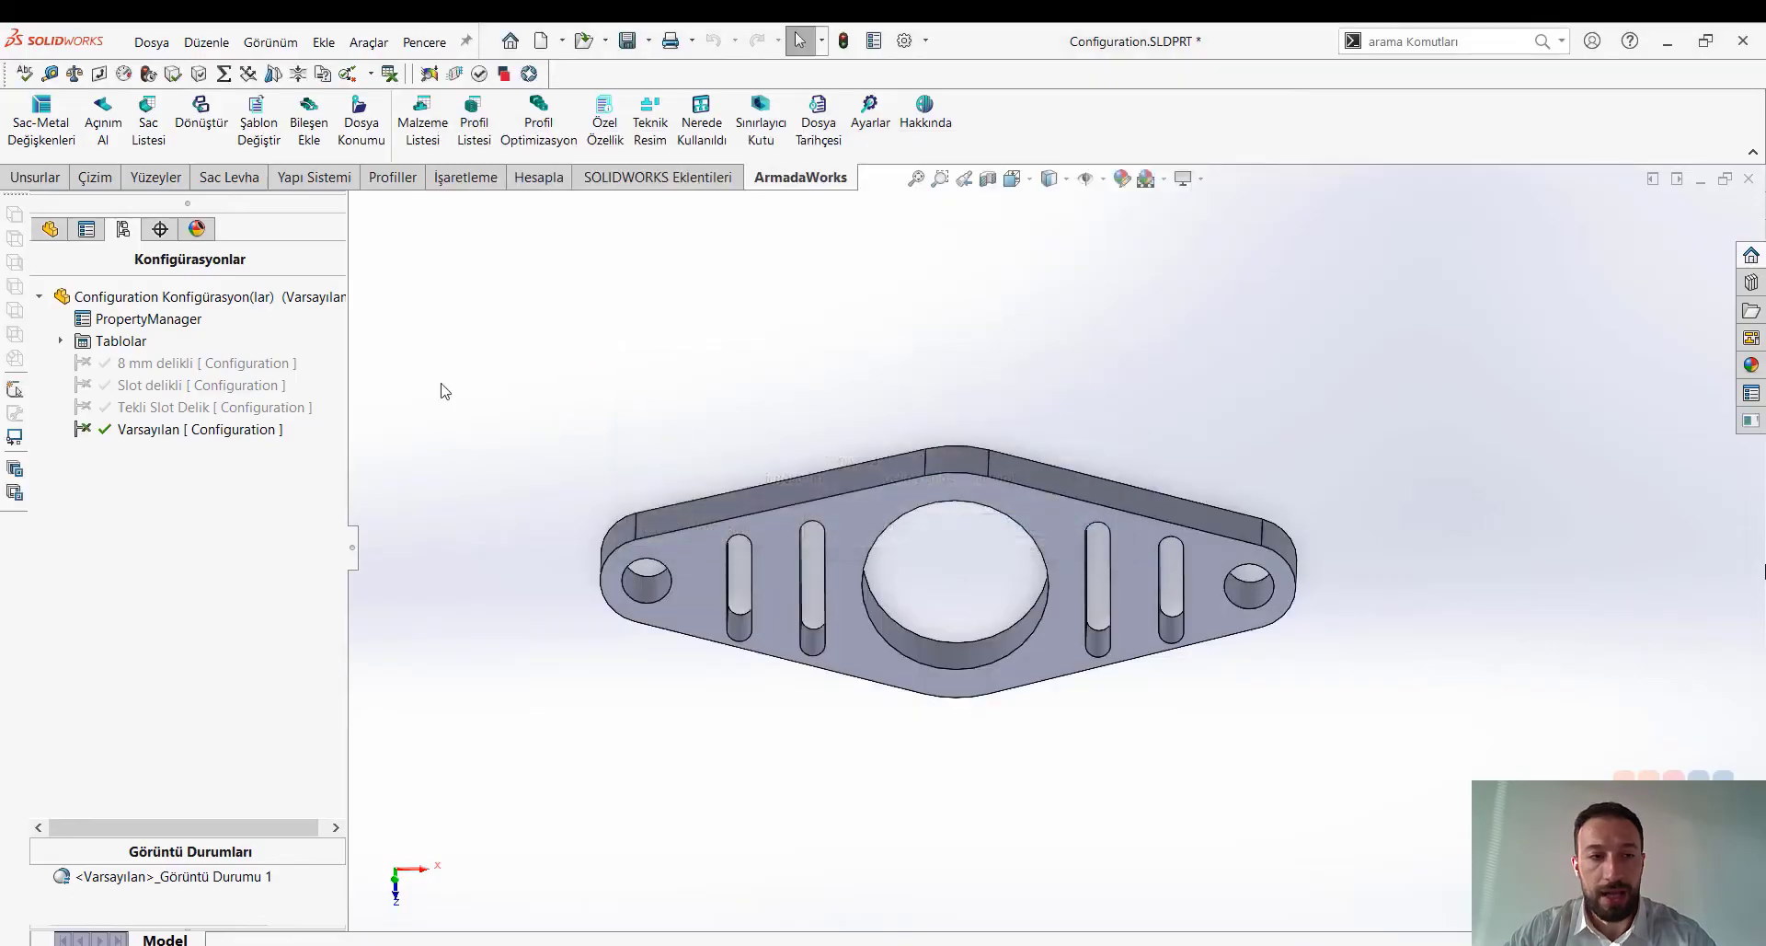
# Expand Çap 30 Delik and Çap 8 Delikler in the feature tree and display their hole dimensions.
pyautogui.click(50, 228)
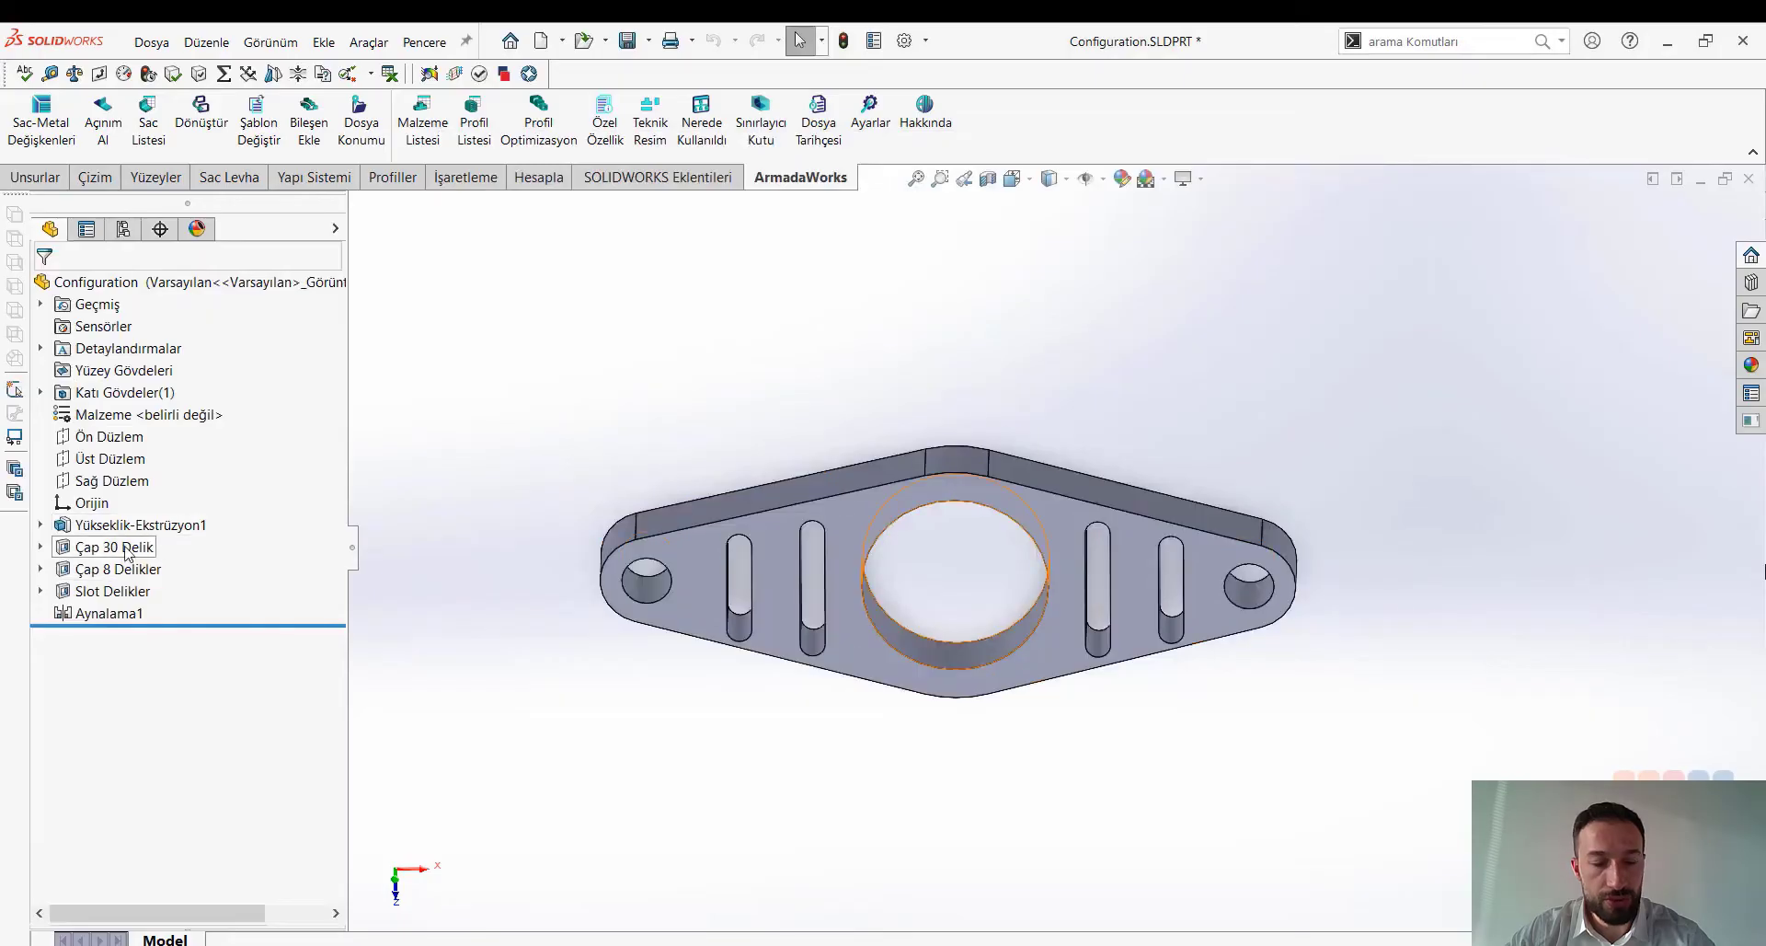
pyautogui.click(41, 548)
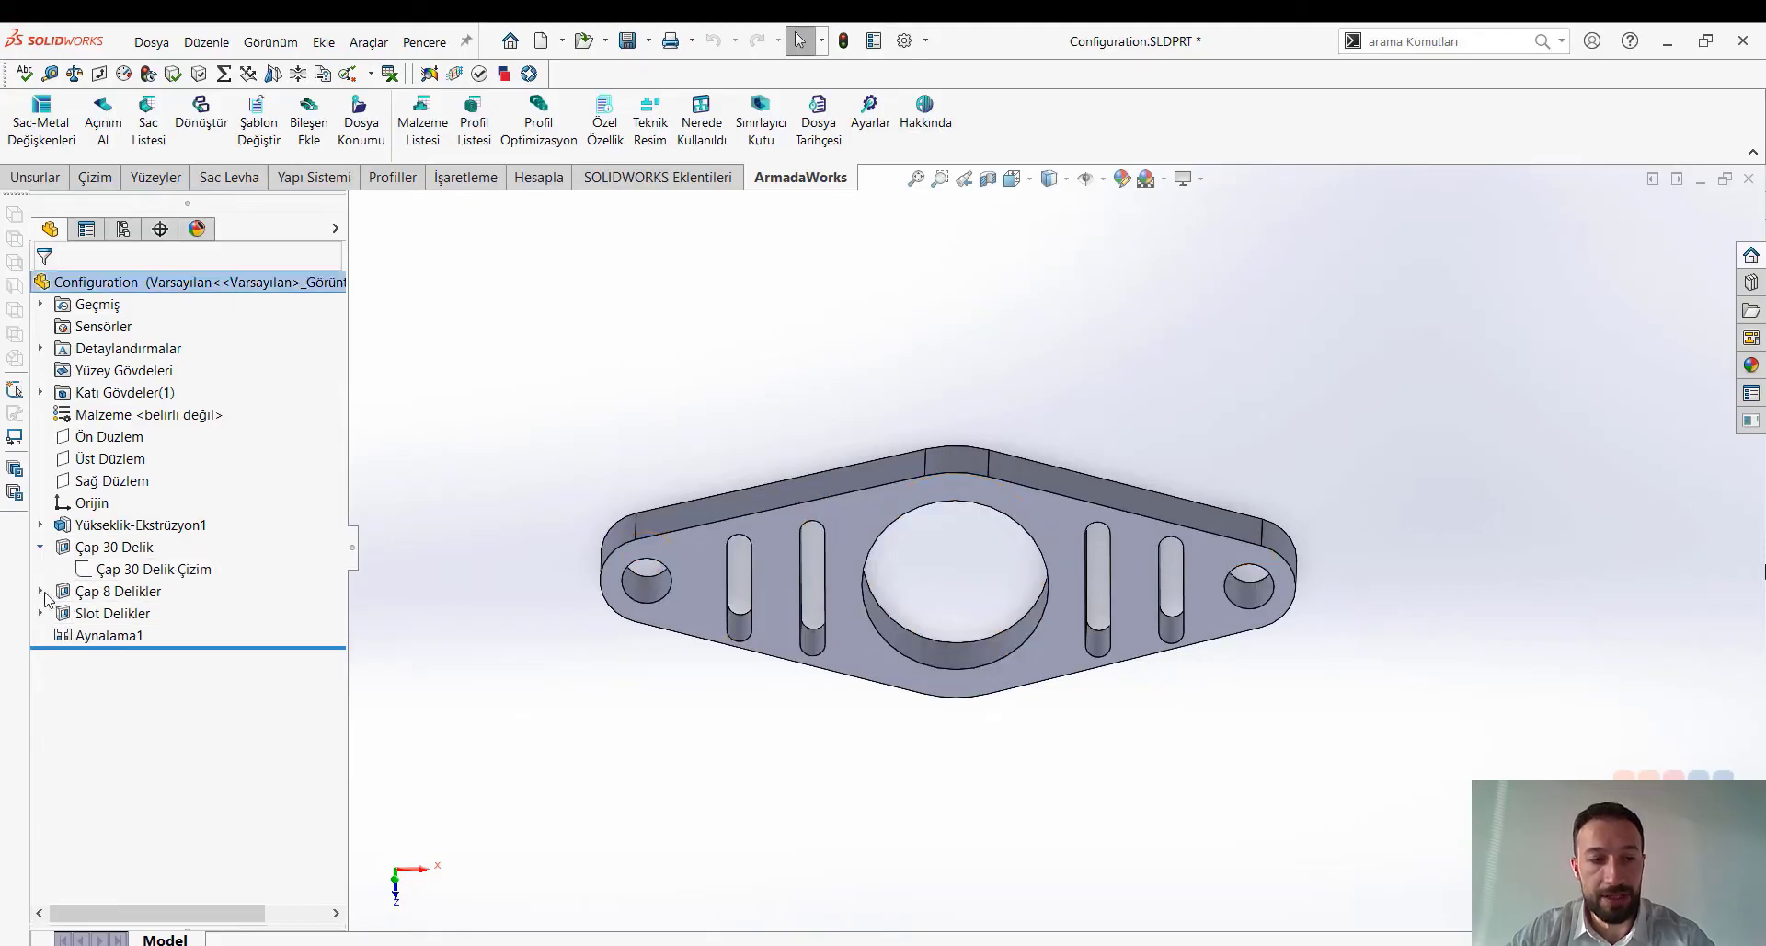
pyautogui.click(43, 591)
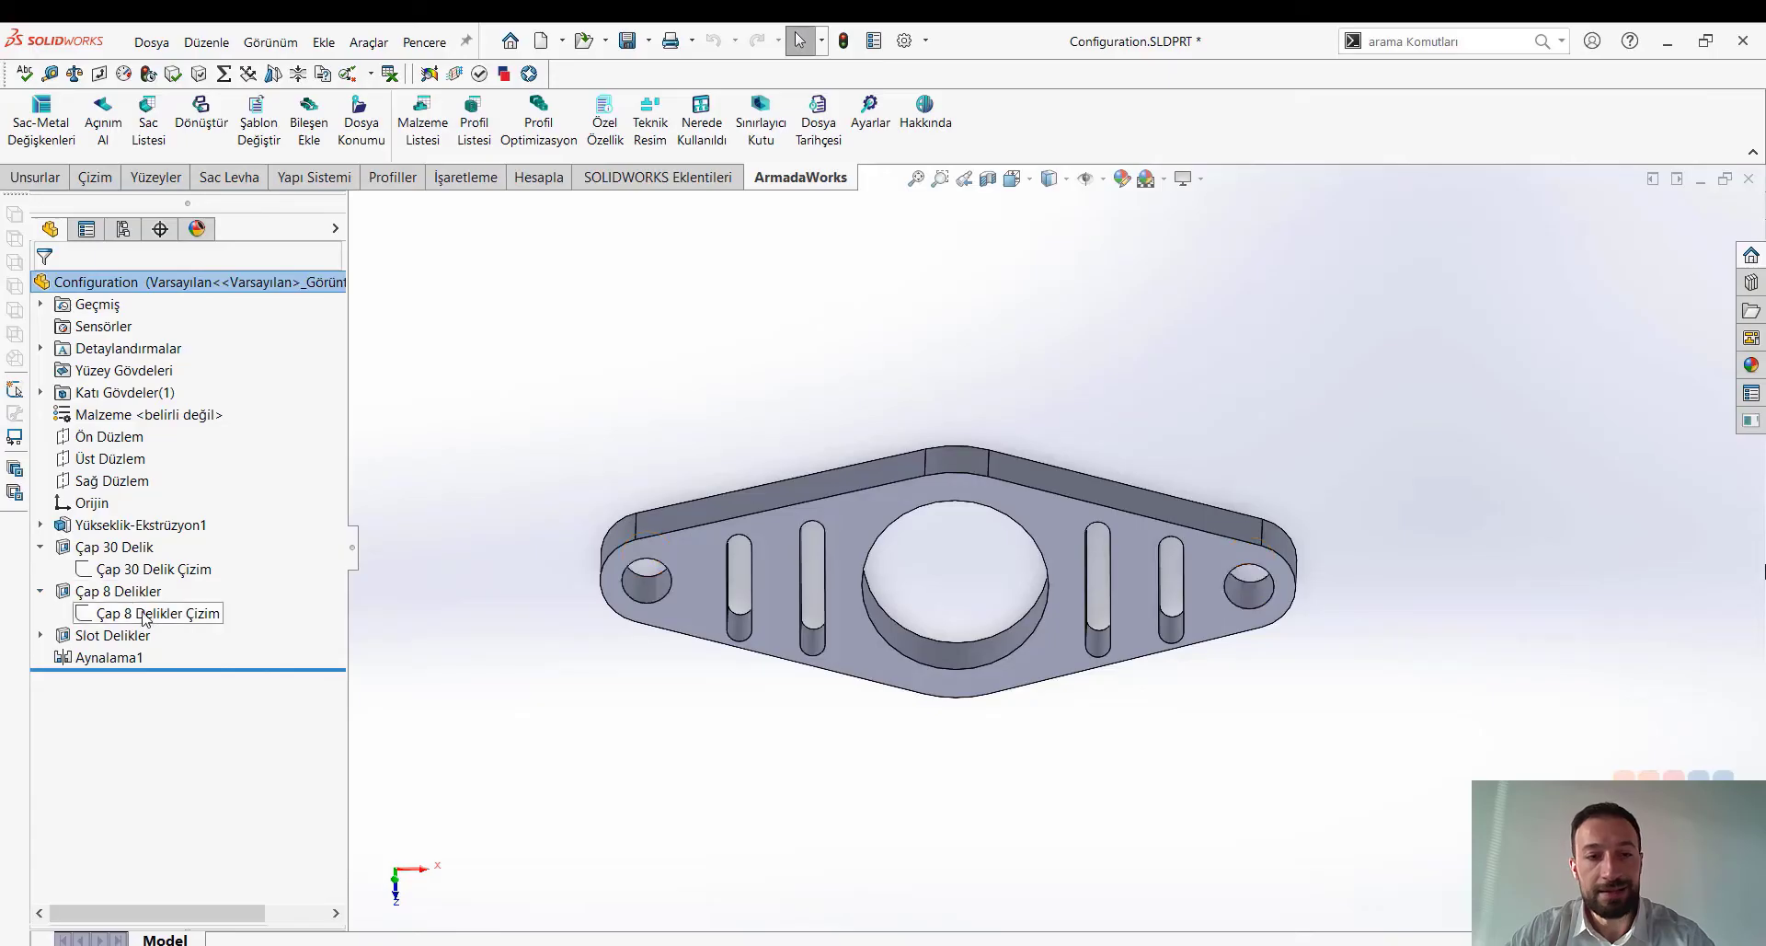
pyautogui.click(152, 623)
pyautogui.rightClick(152, 623)
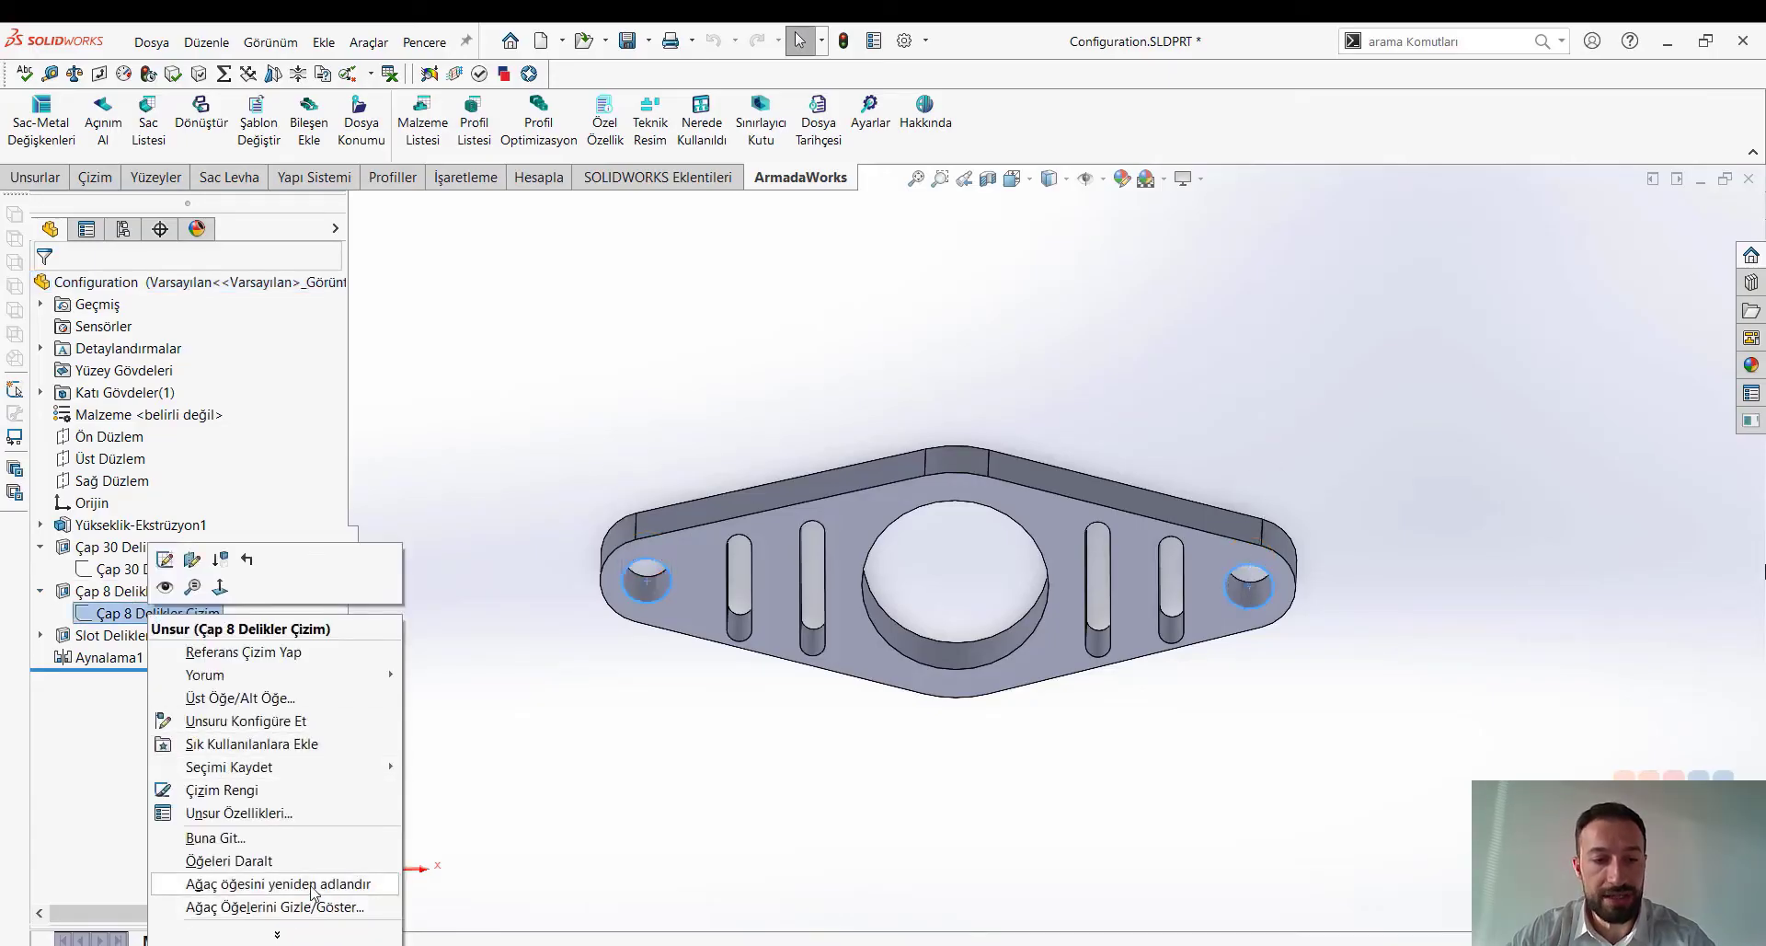
pyautogui.click(118, 620)
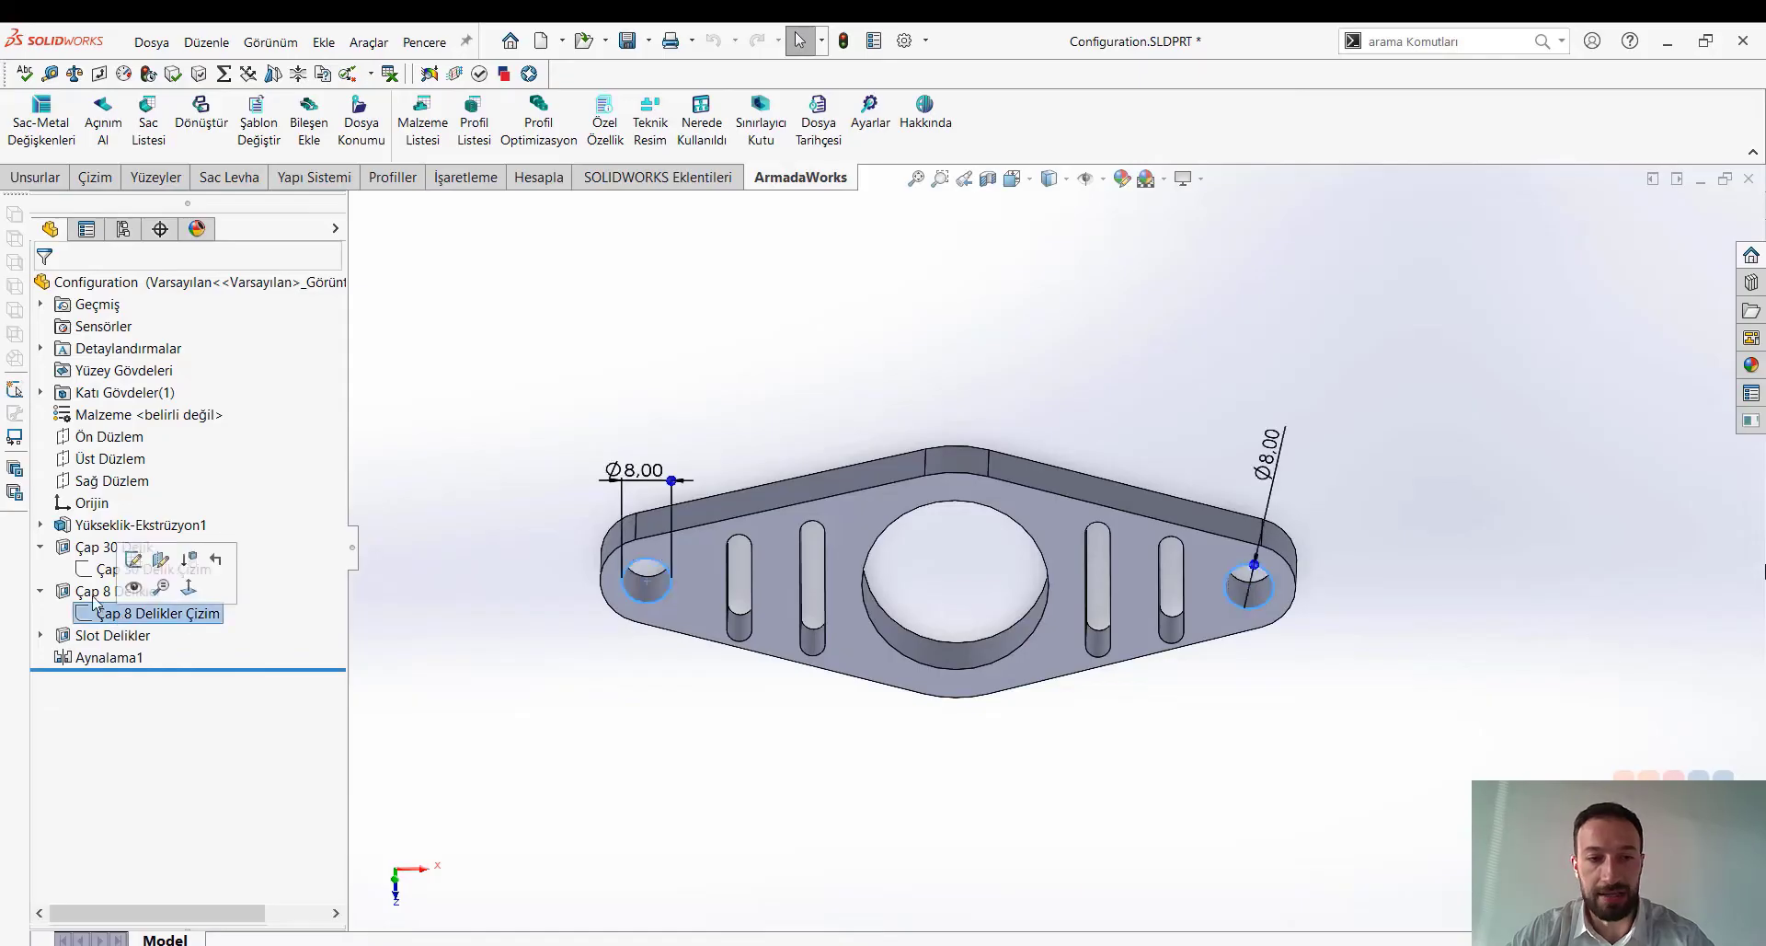
pyautogui.click(49, 593)
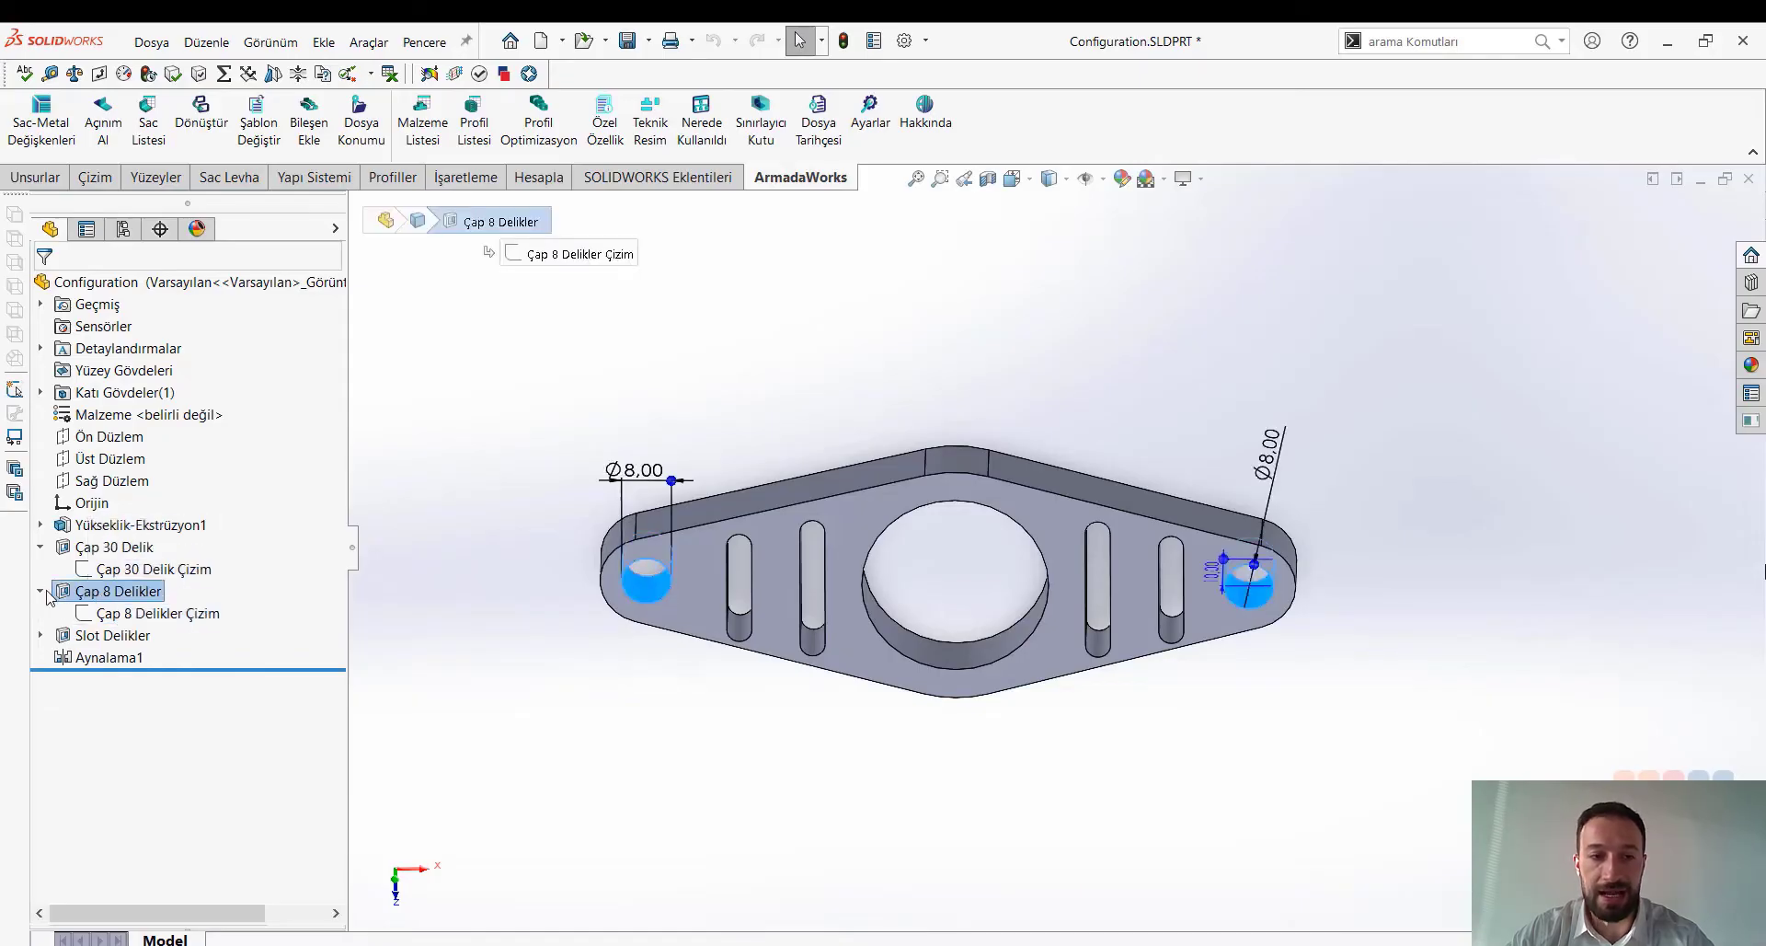
pyautogui.click(108, 547)
pyautogui.click(452, 441)
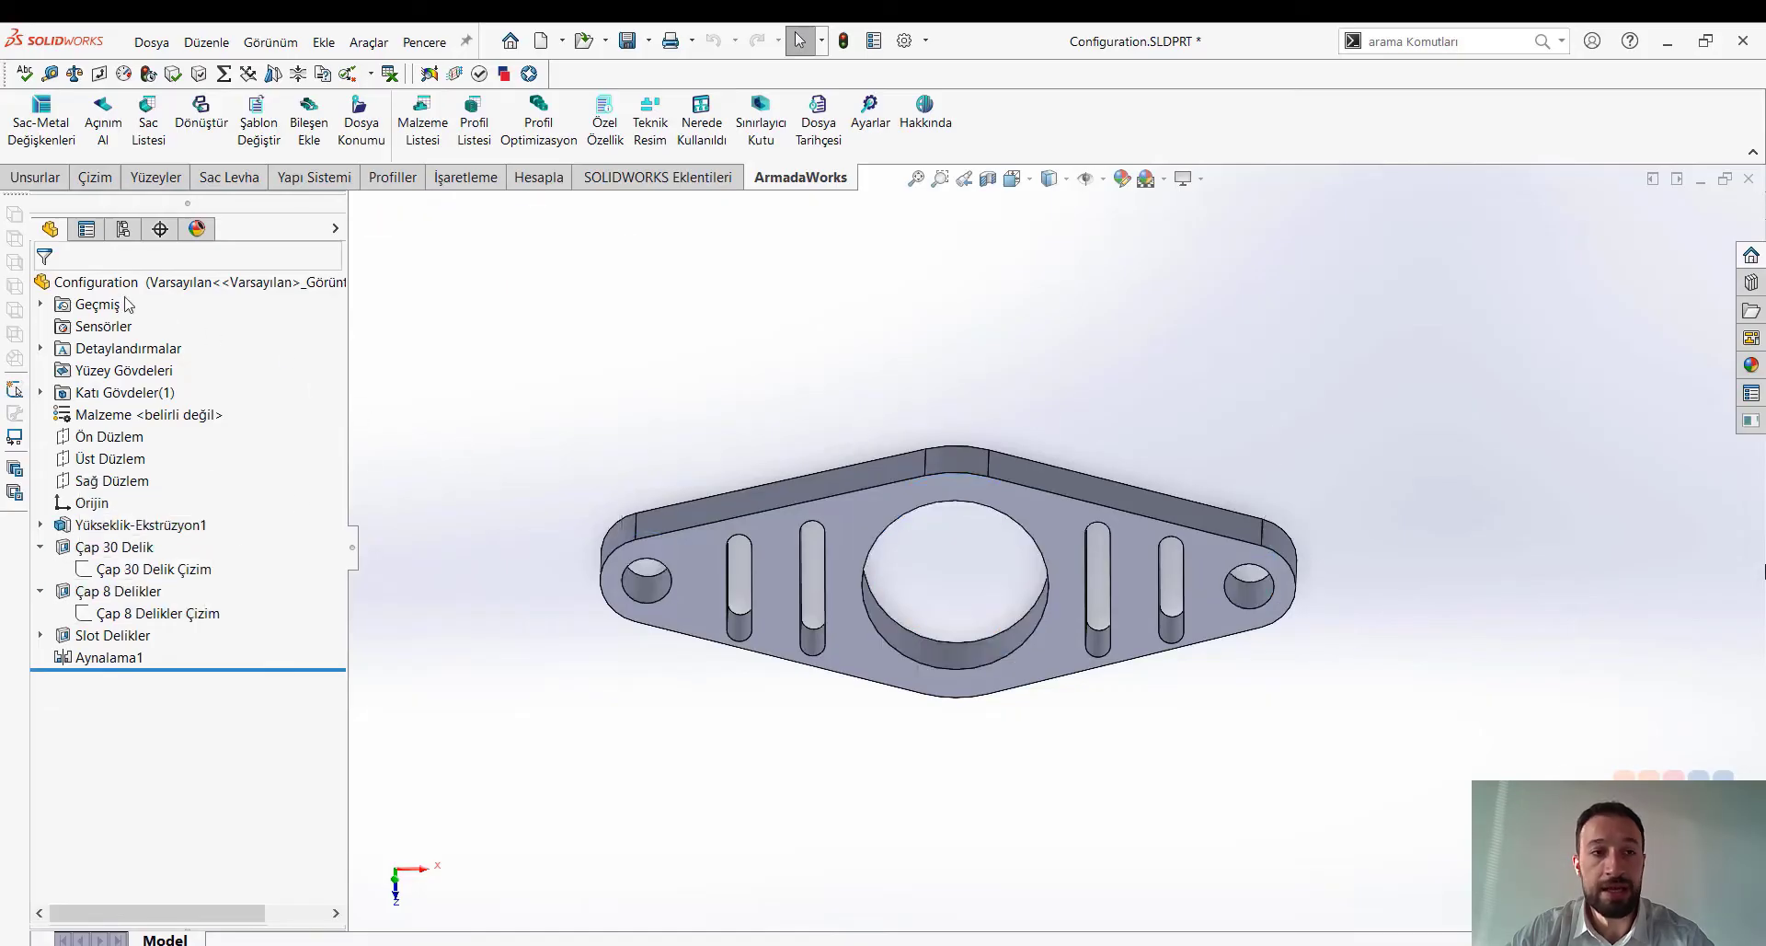
# Create the new assembly Montaj3 from the Configuration part using Parça/Montajdan Montaj Oluştur.
pyautogui.click(124, 228)
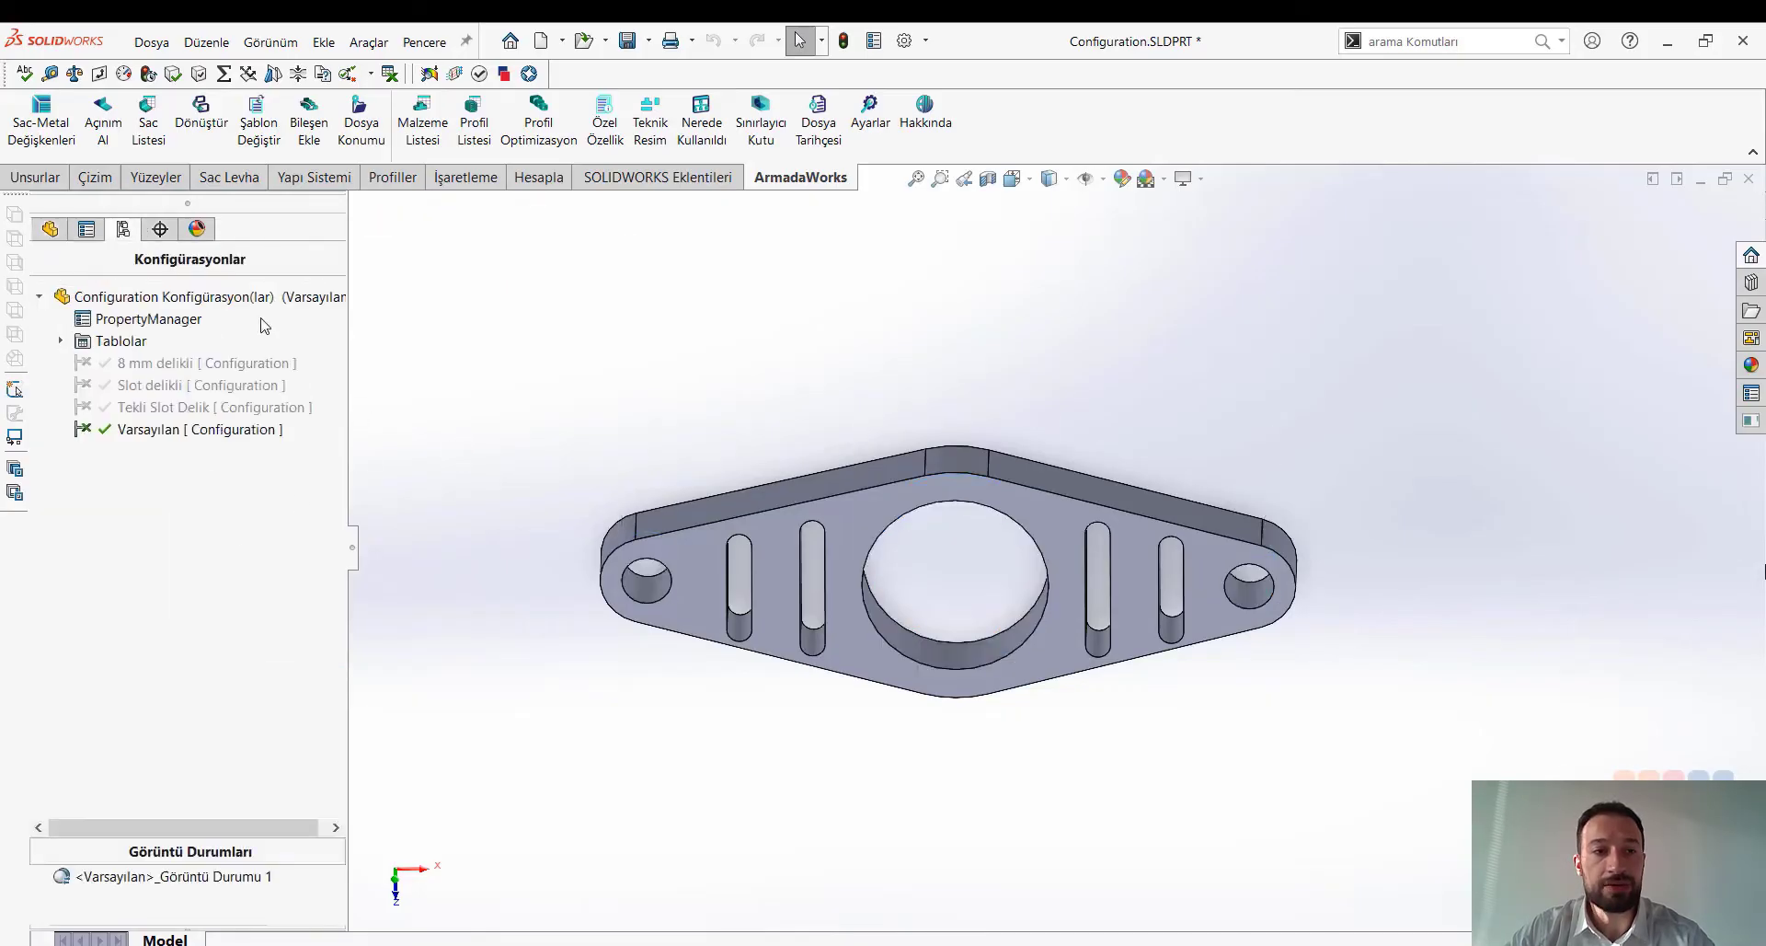
pyautogui.click(60, 341)
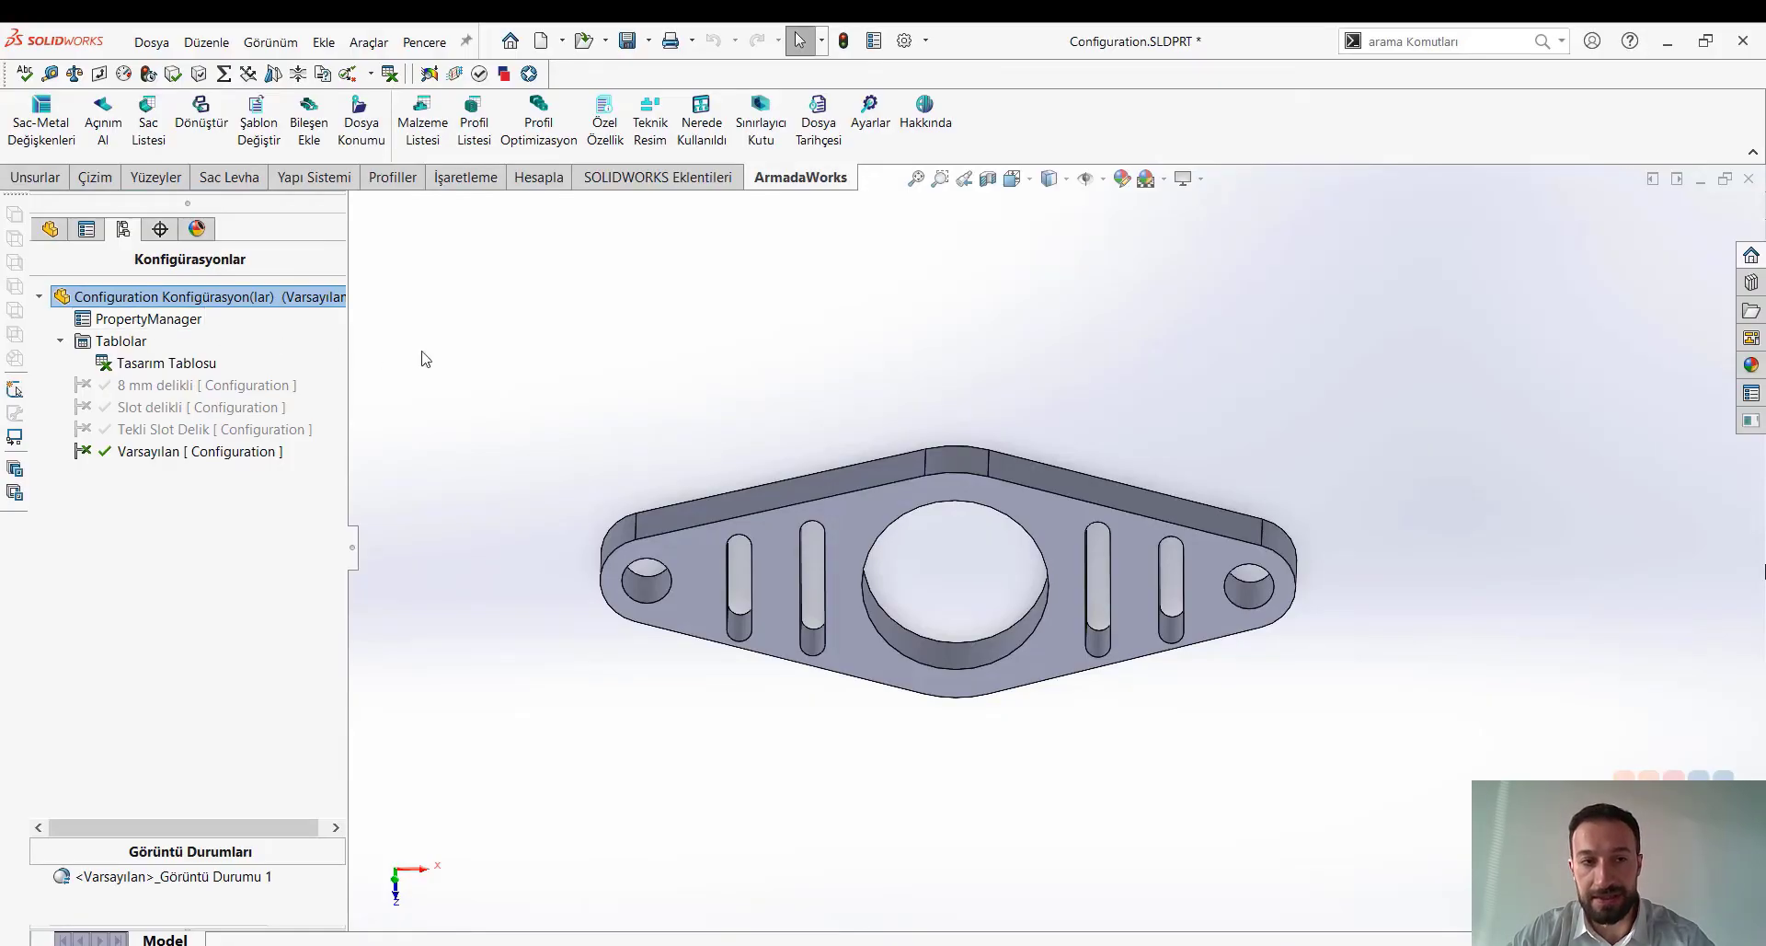
pyautogui.click(562, 40)
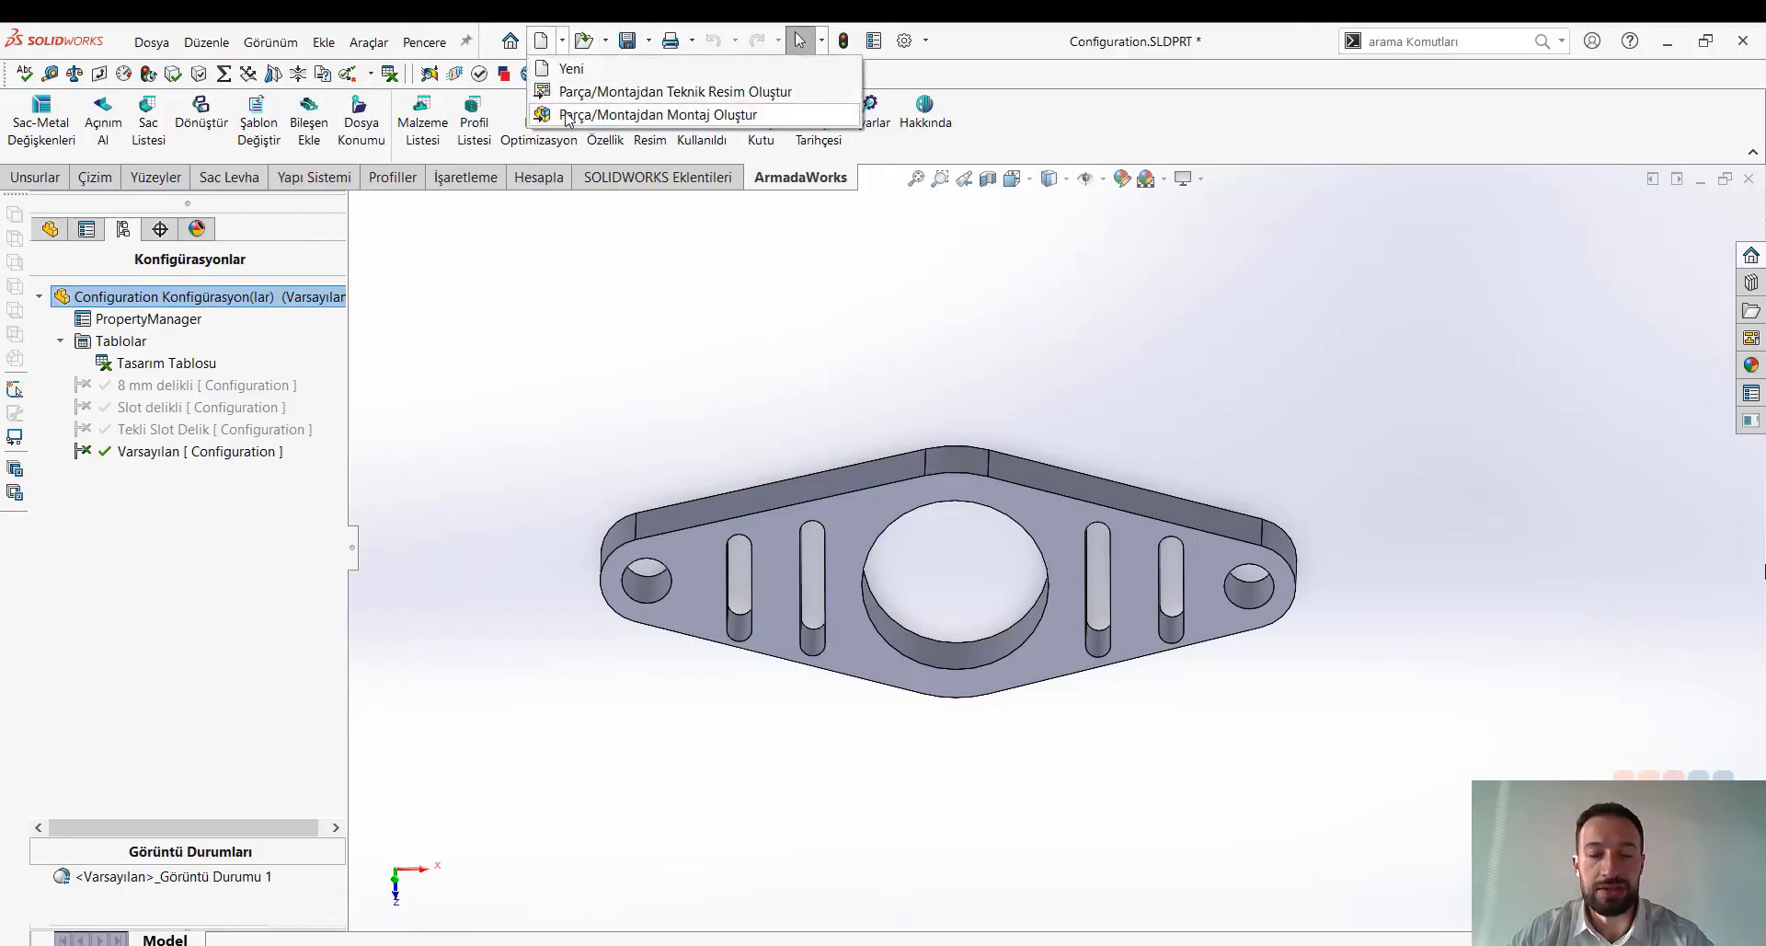
pyautogui.click(662, 114)
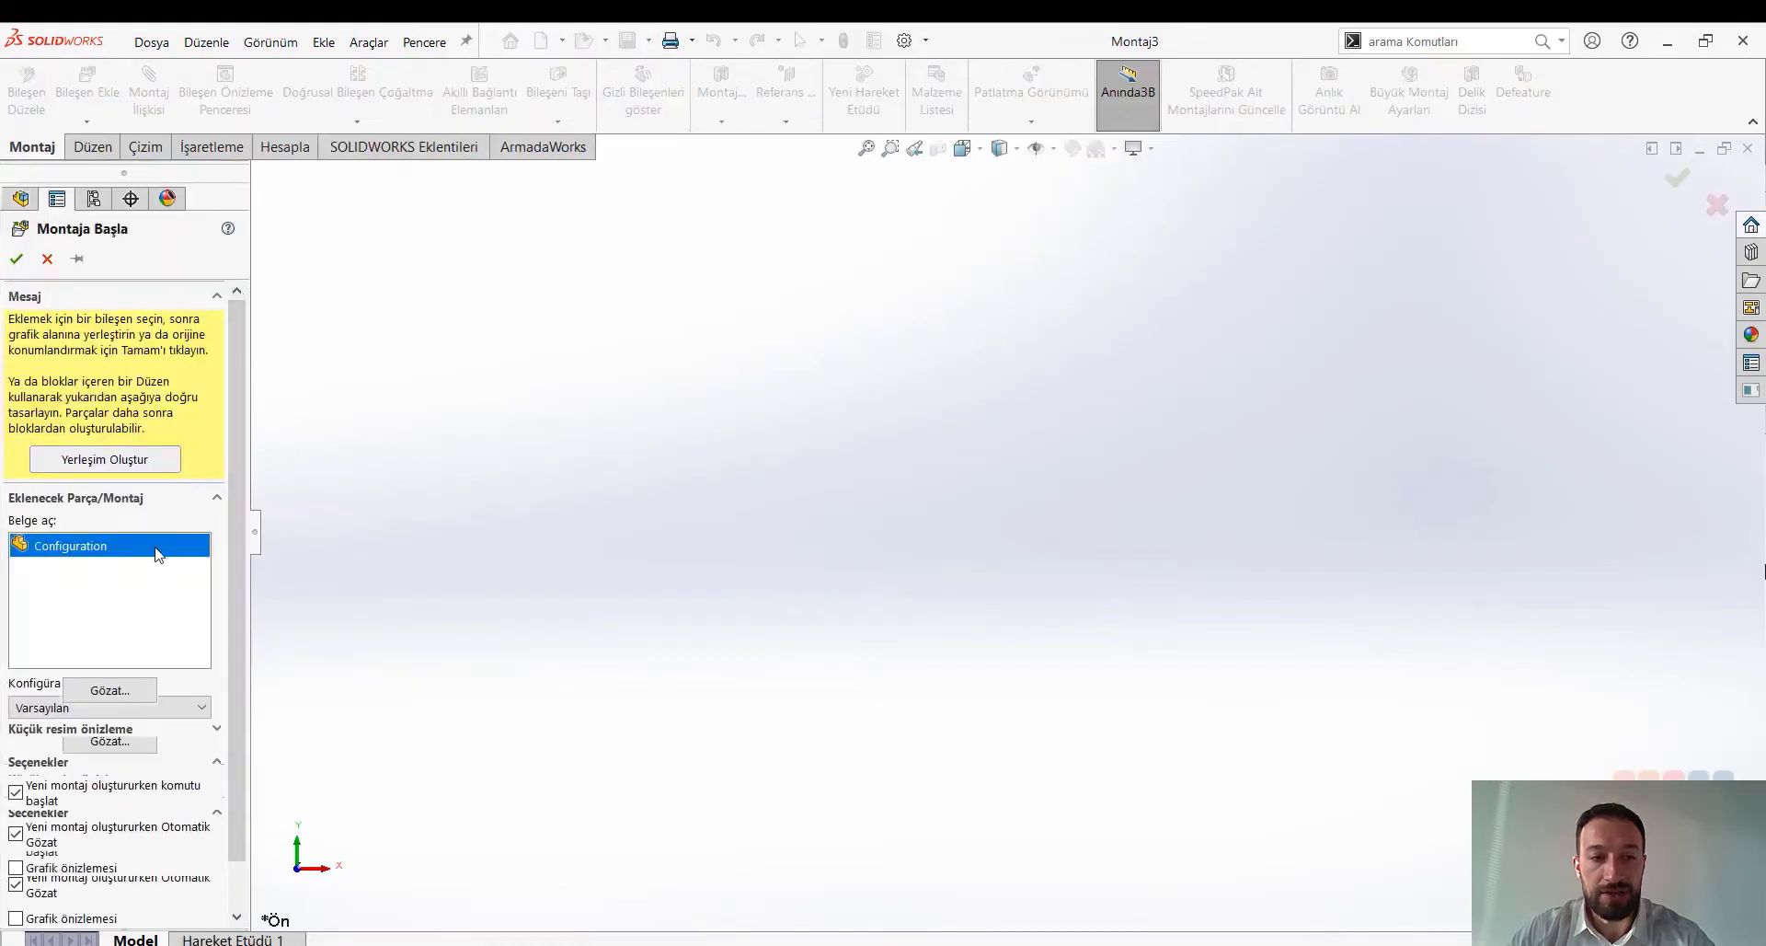
# Insert the flange as Slot delikli: slots and mirroring on, 8 mm holes off.
pyautogui.click(118, 552)
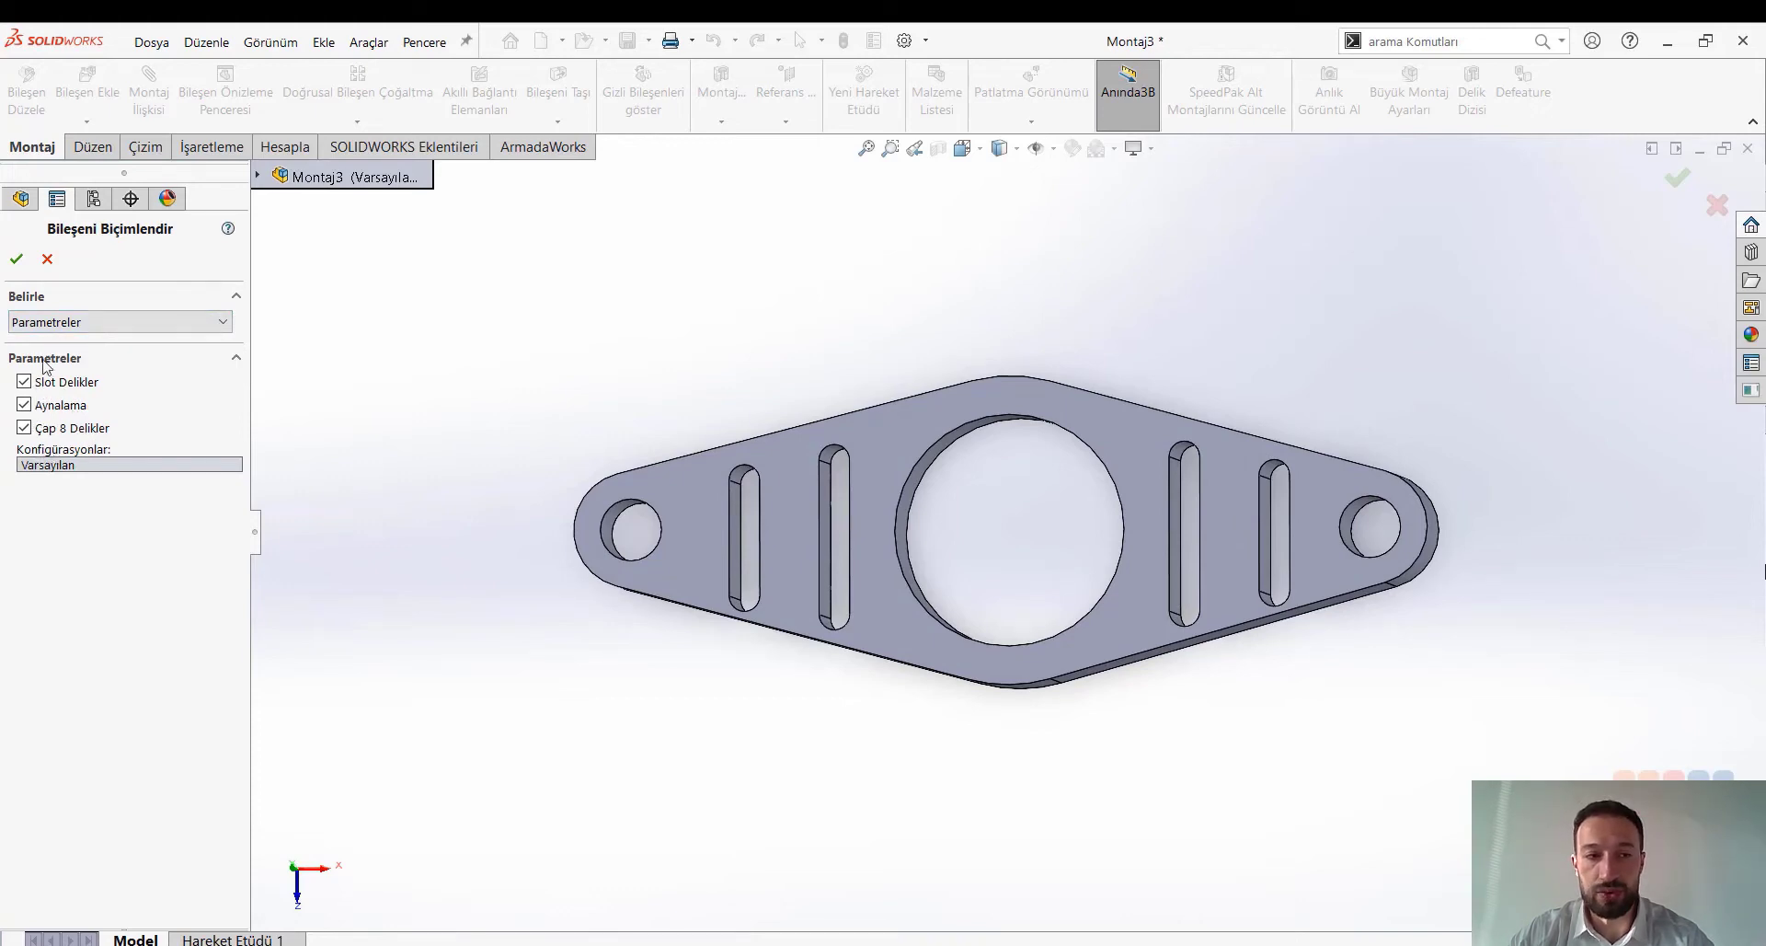
pyautogui.click(24, 382)
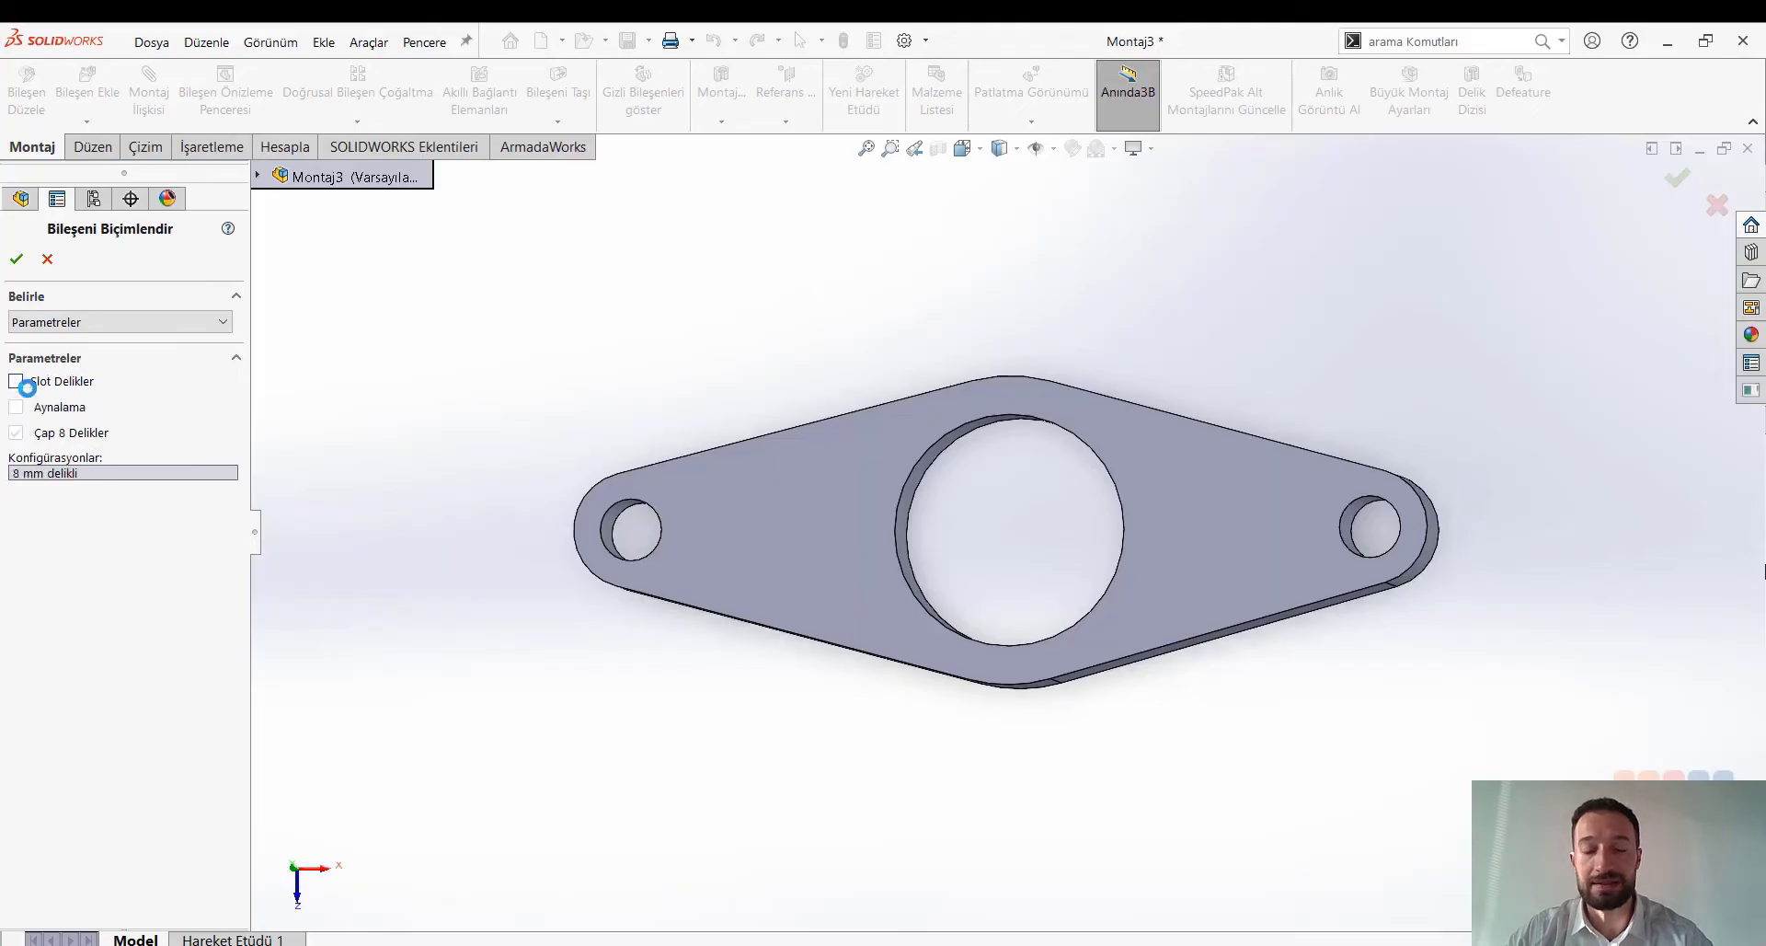
pyautogui.click(15, 379)
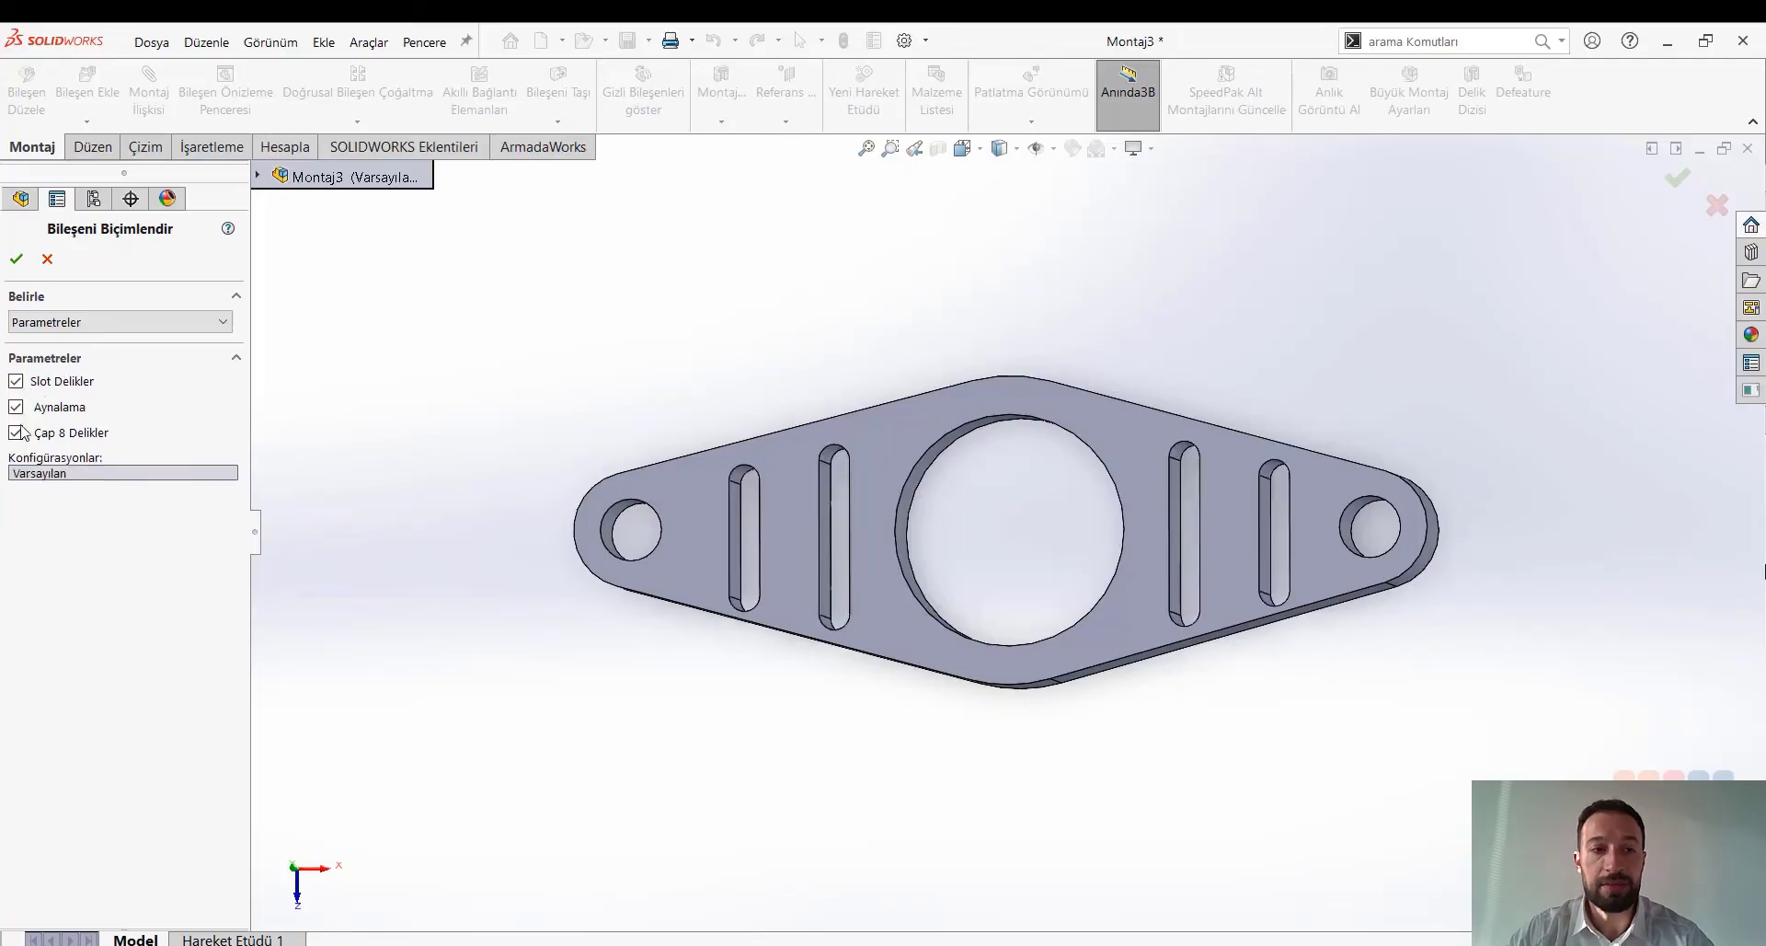
pyautogui.click(17, 411)
pyautogui.click(16, 407)
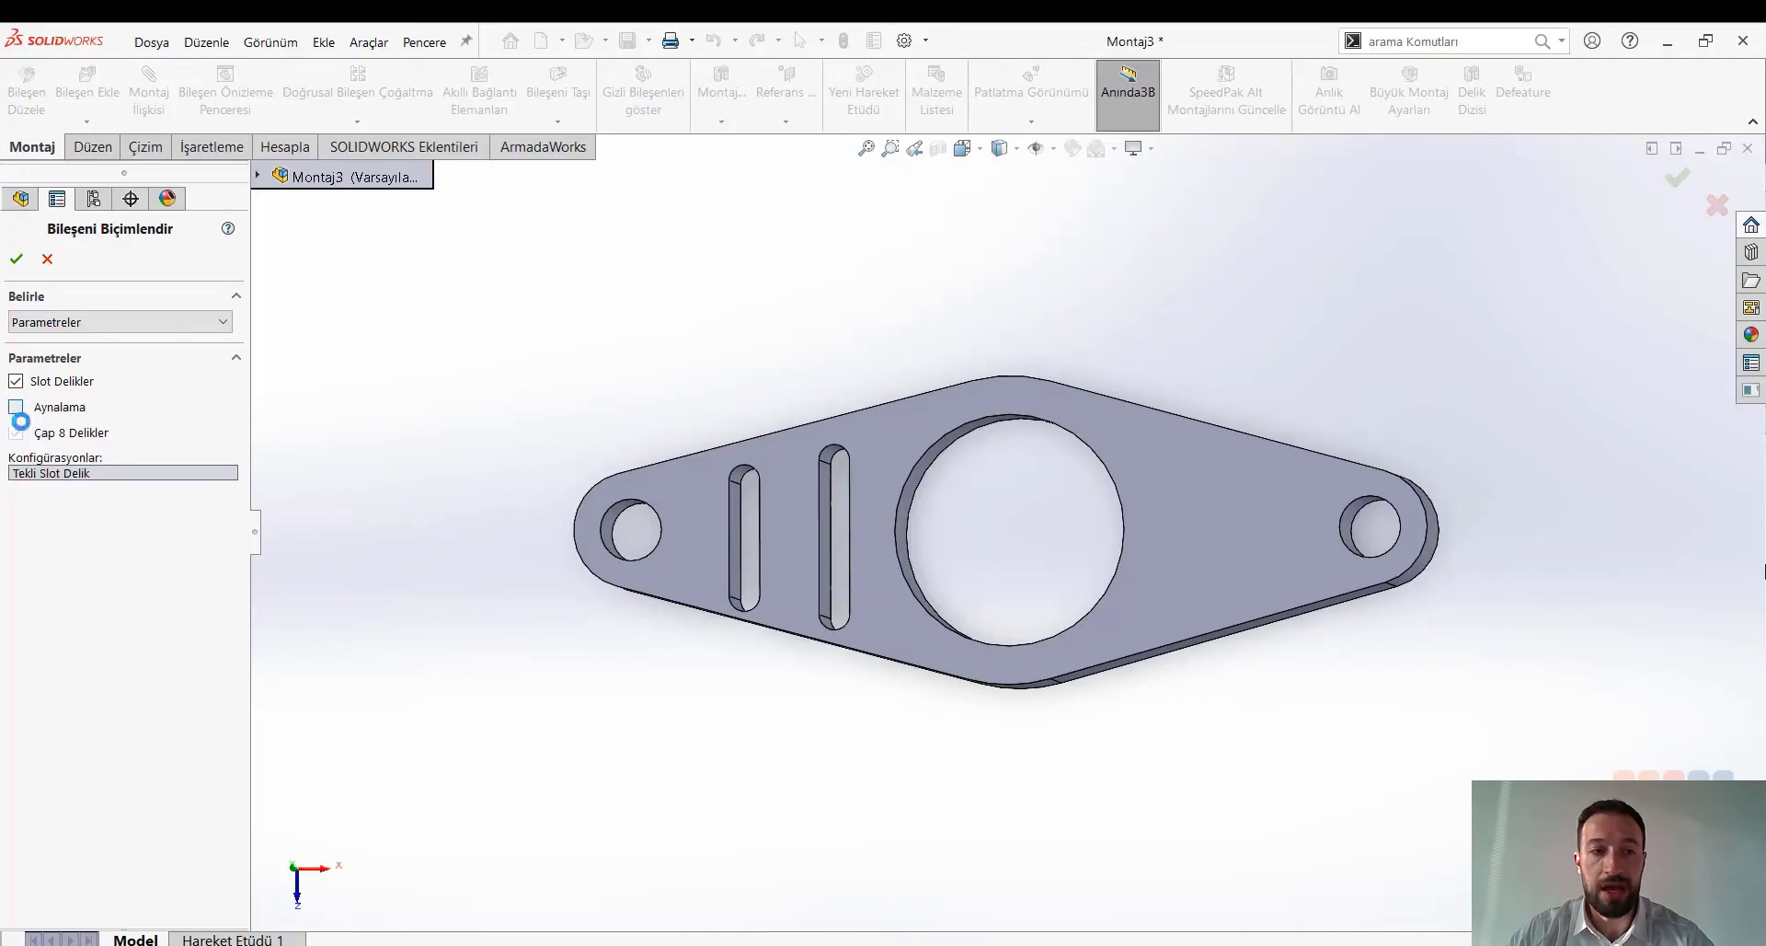
pyautogui.click(15, 433)
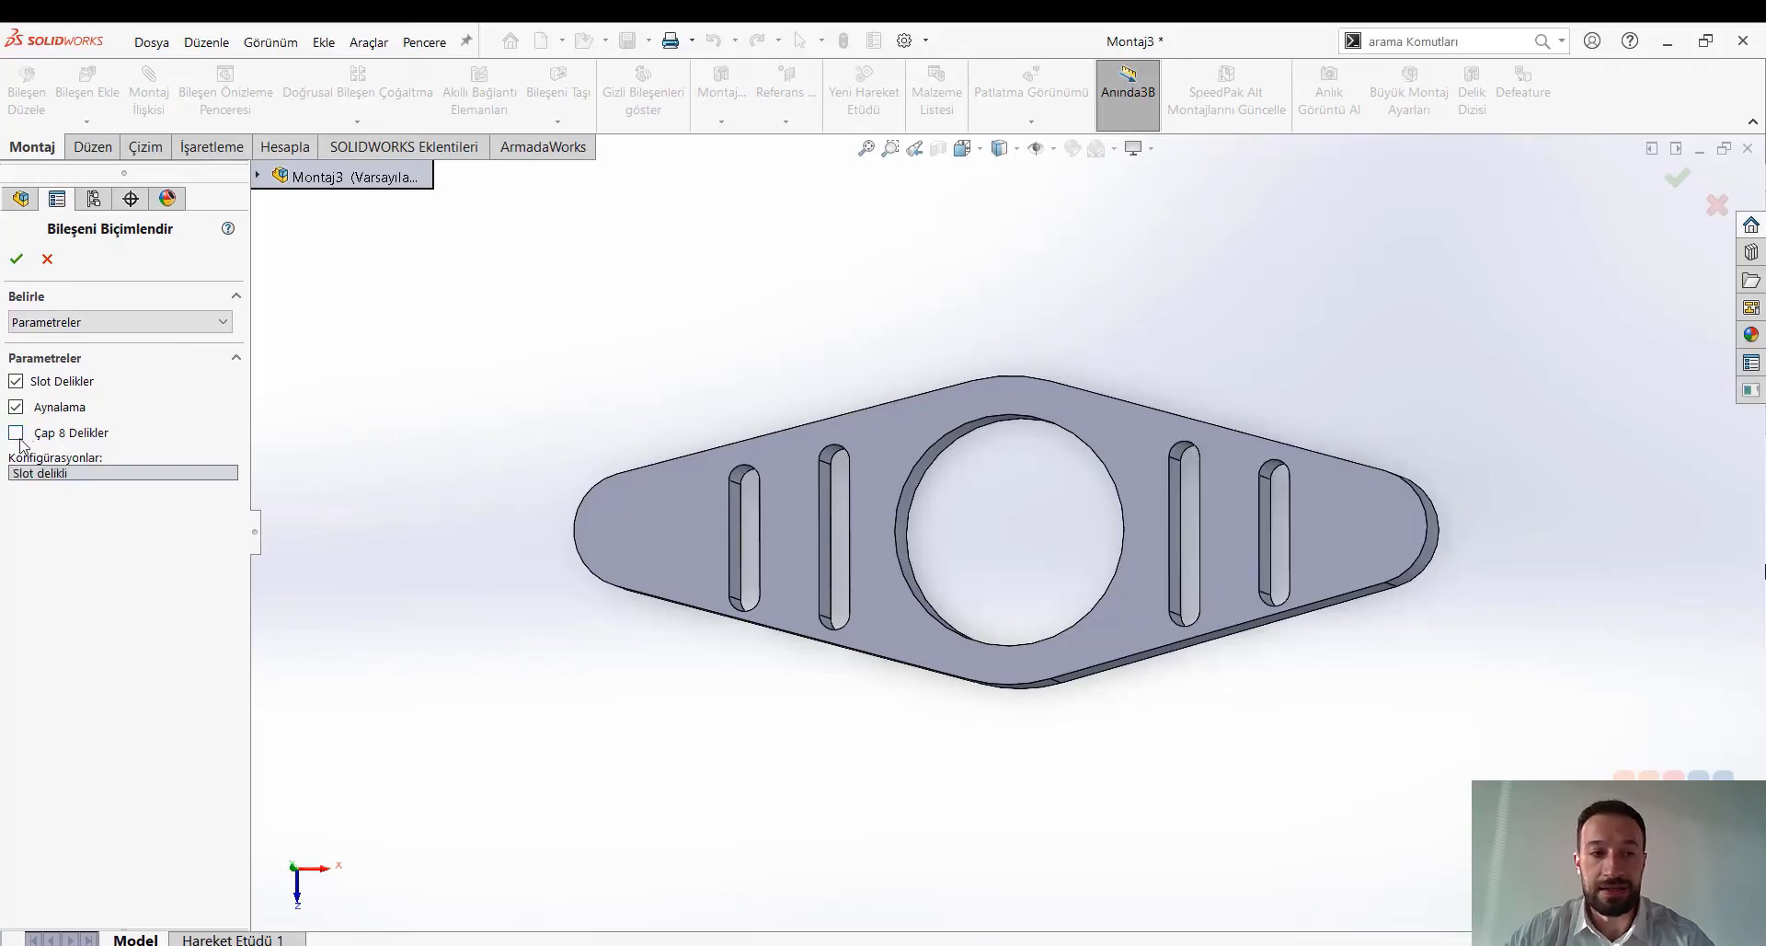
pyautogui.click(15, 259)
pyautogui.moveTo(578, 379)
pyautogui.mouseDown(button='middle')
pyautogui.moveTo(603, 454)
pyautogui.moveTo(576, 436)
pyautogui.mouseUp(button='middle')
# Place a second flange below the first with Slot Delikler off, making it 8 mm delikli.
pyautogui.click(92, 111)
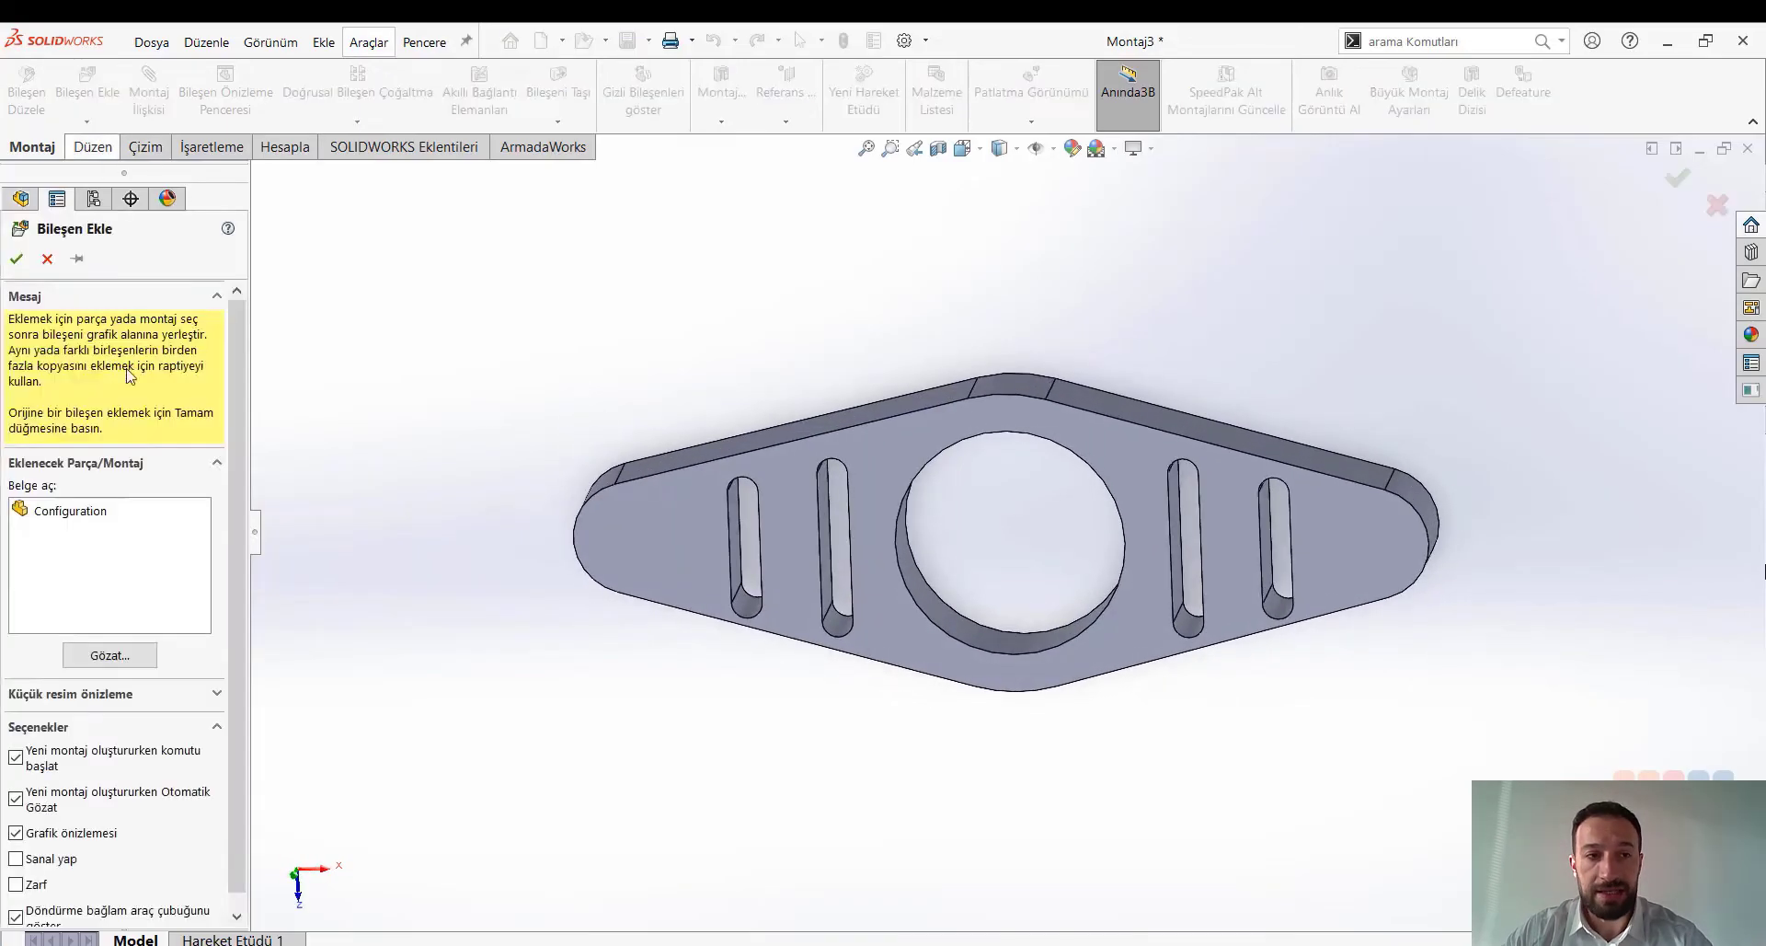
pyautogui.click(87, 517)
pyautogui.press('f')
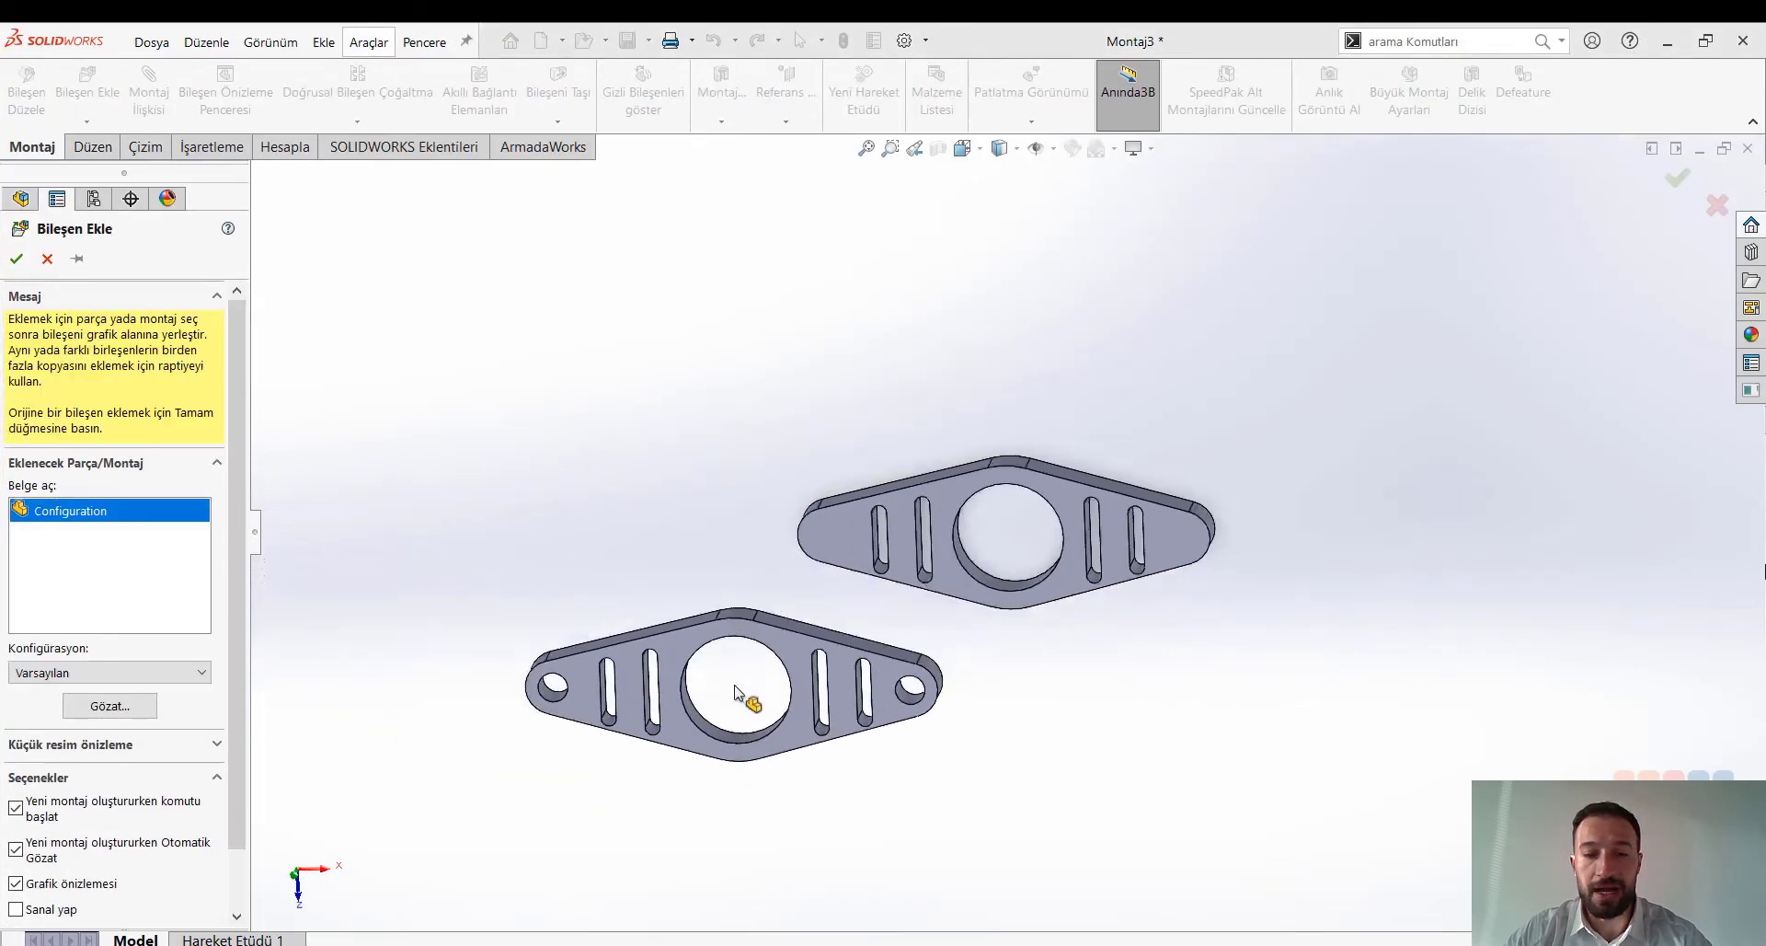
pyautogui.click(823, 722)
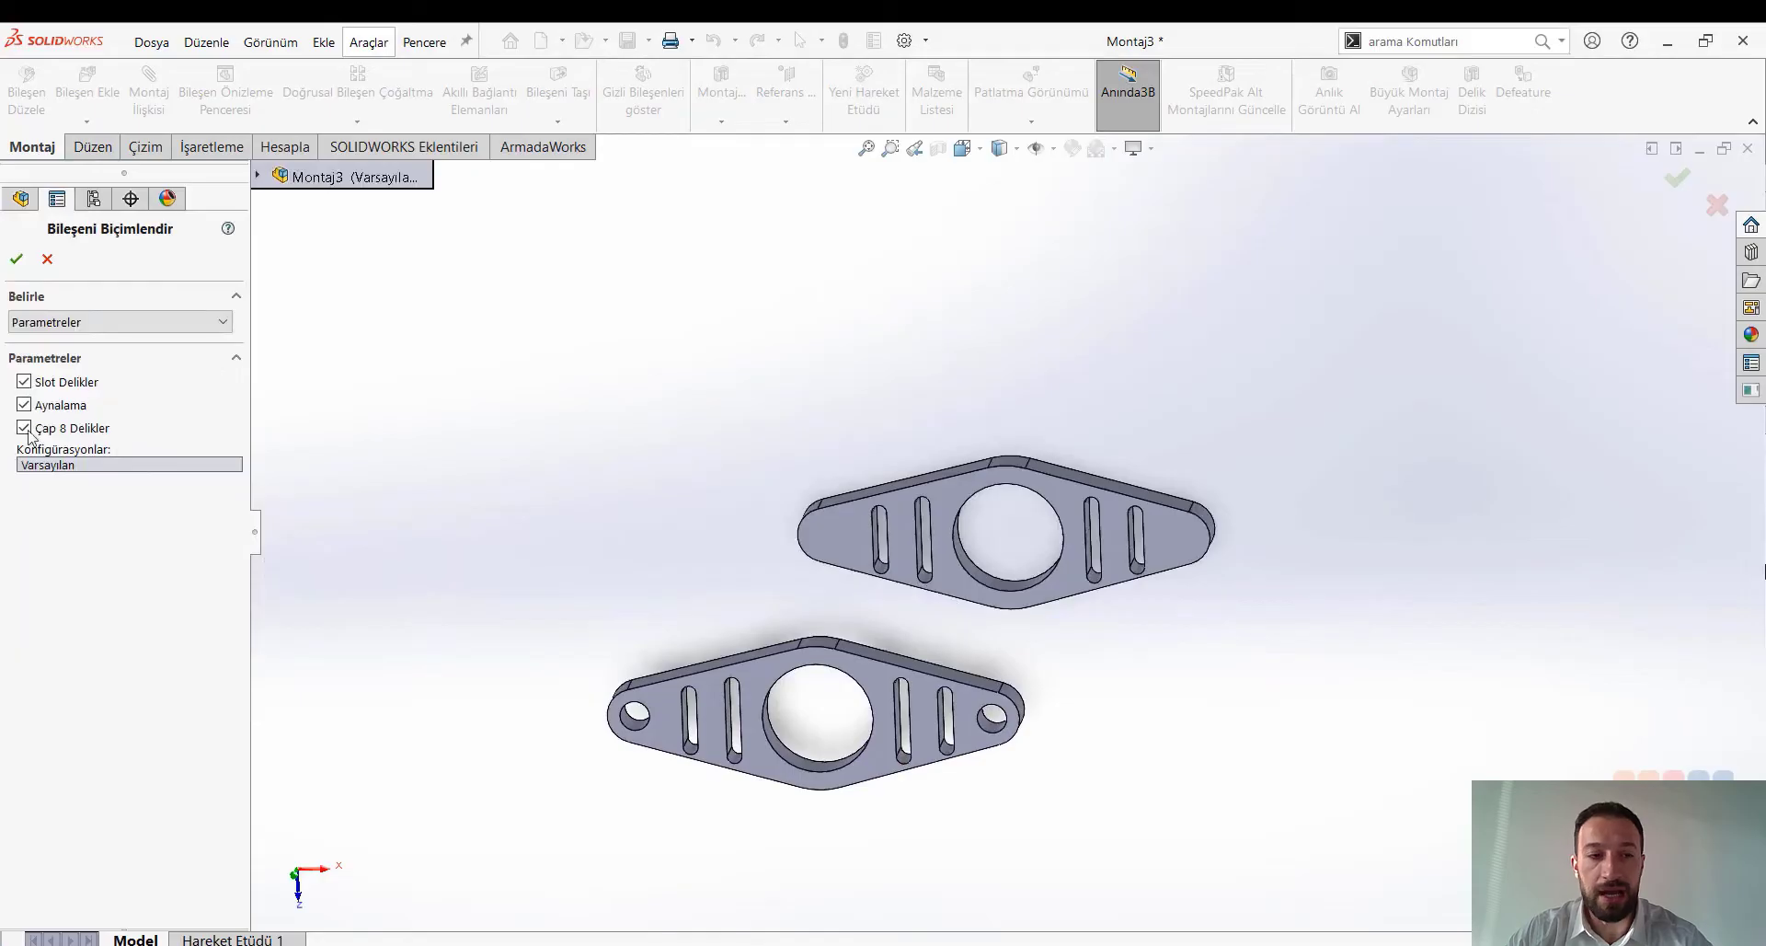
pyautogui.click(24, 382)
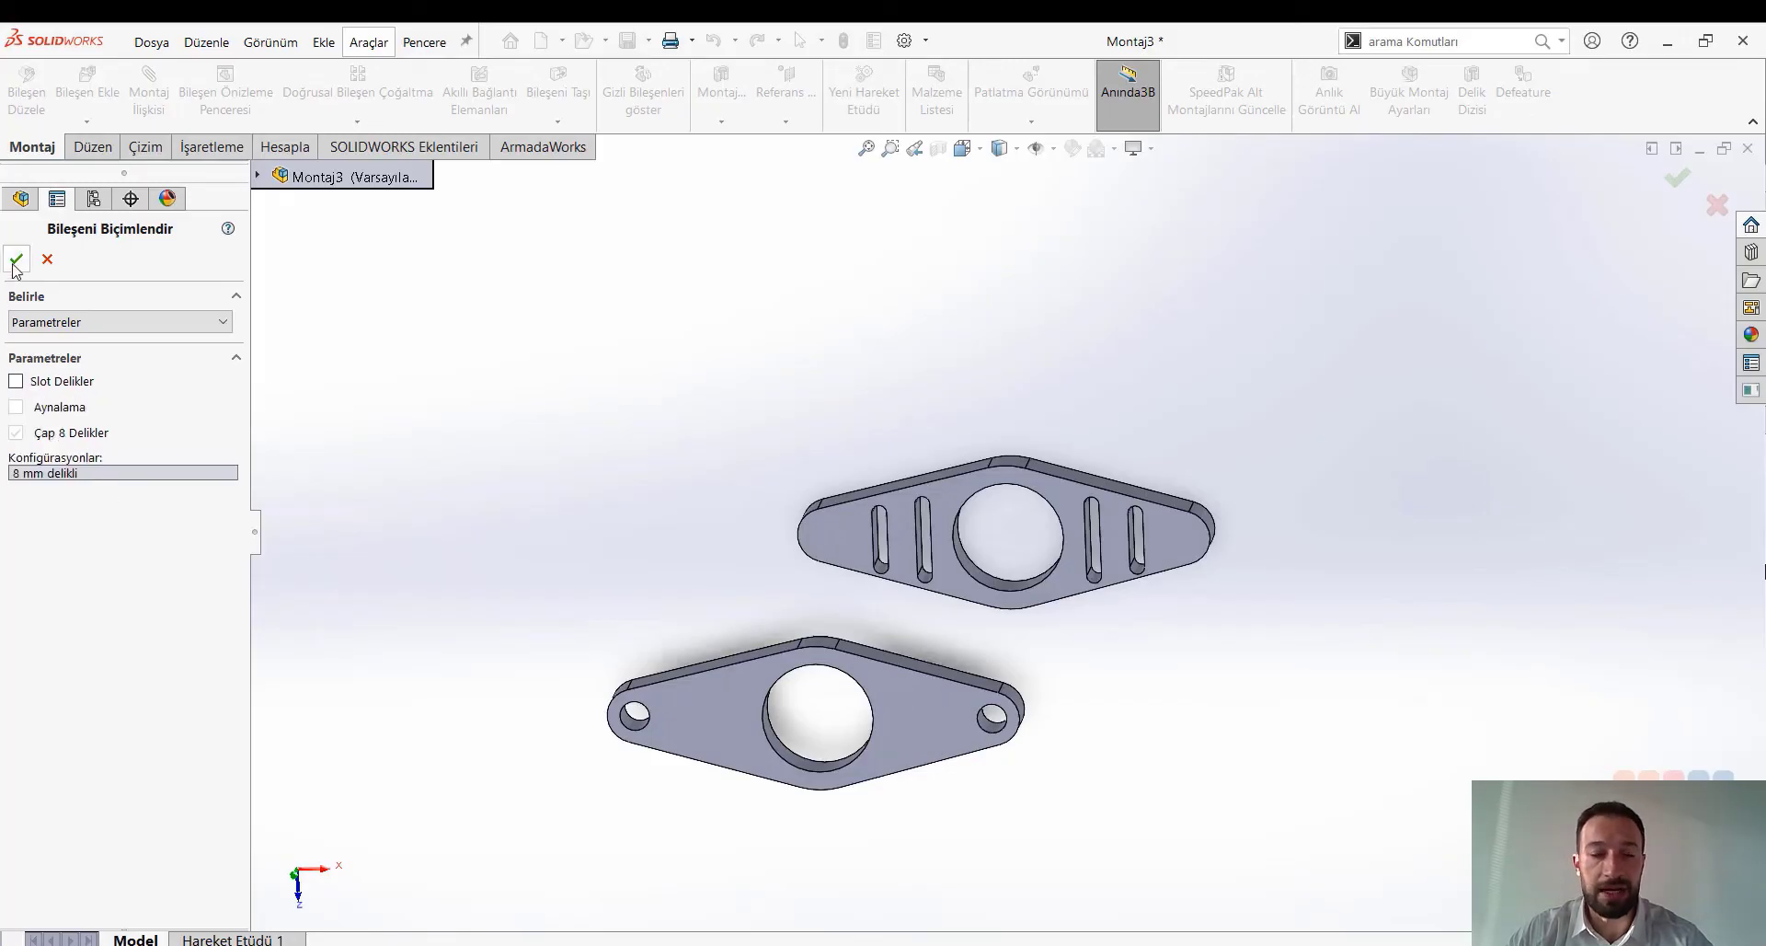
pyautogui.click(77, 324)
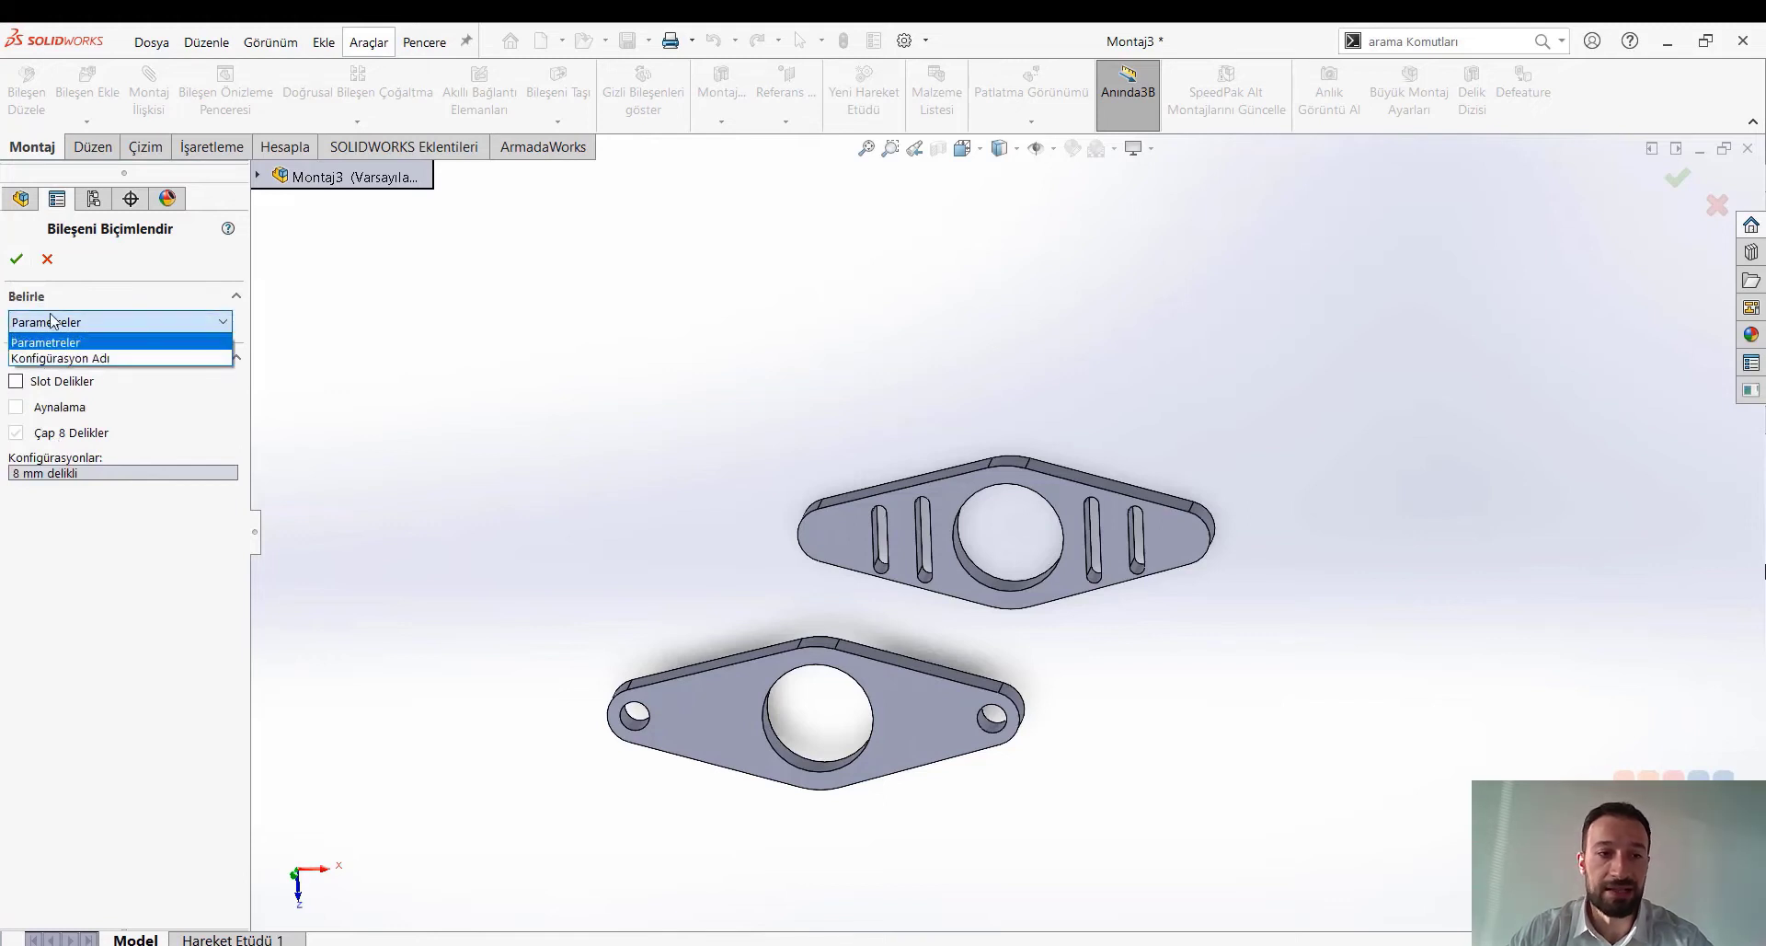
pyautogui.click(51, 342)
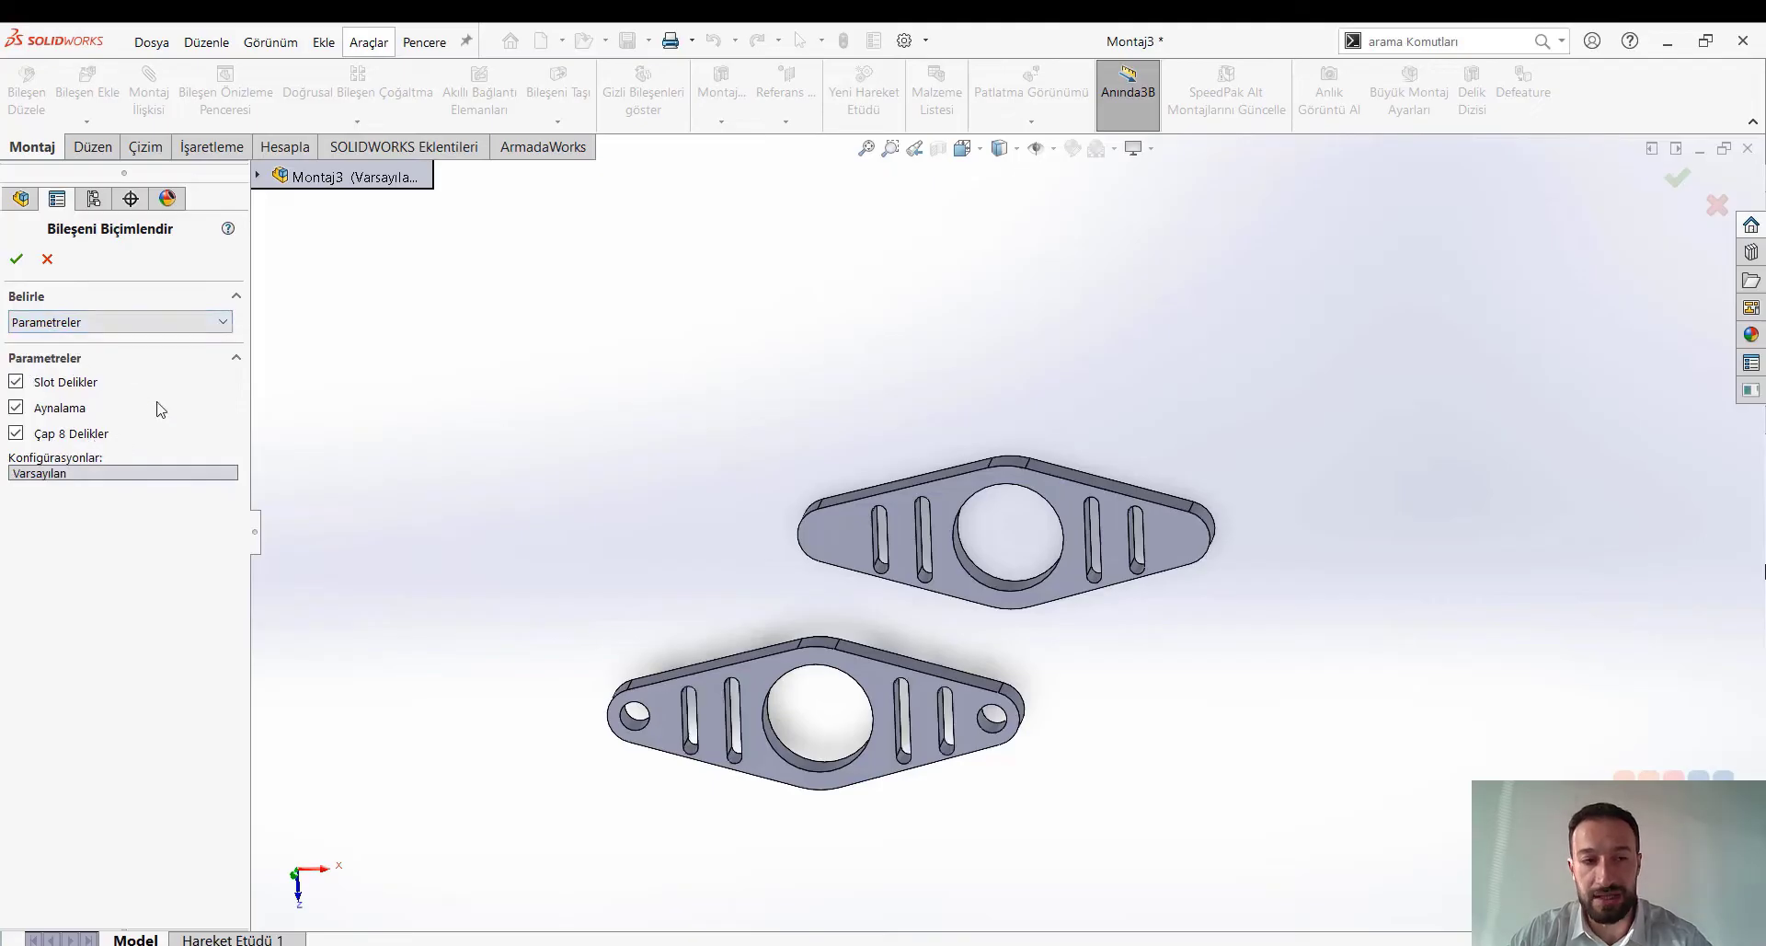
pyautogui.click(15, 381)
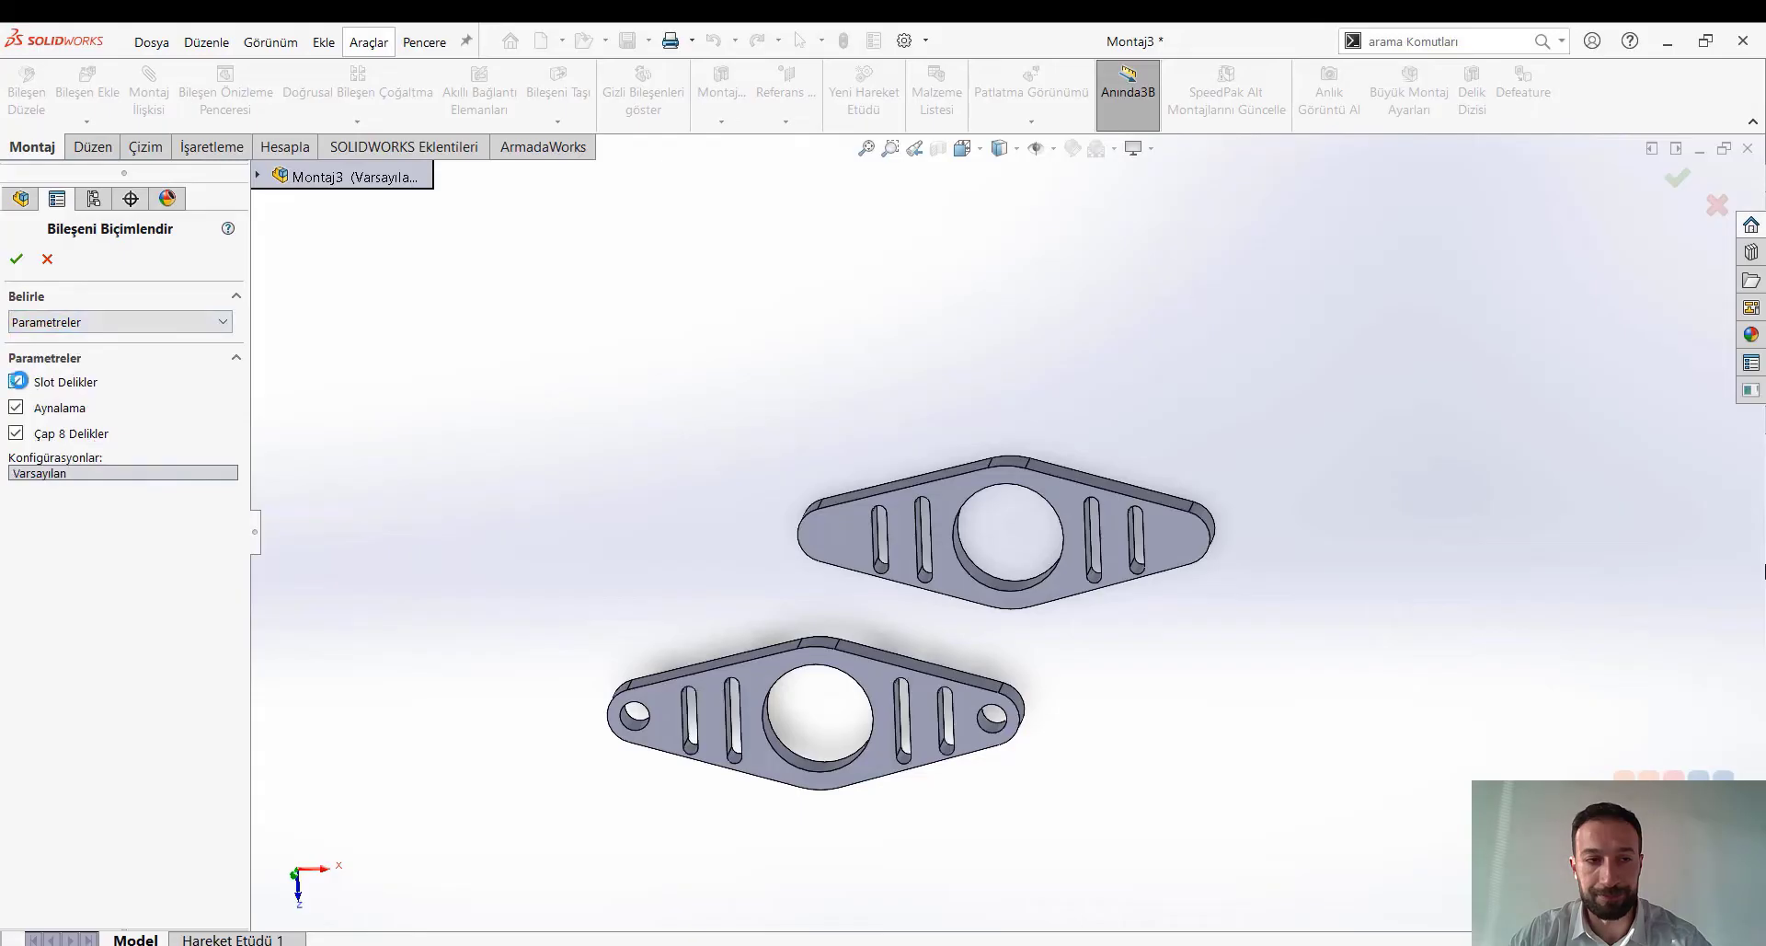
pyautogui.click(16, 259)
pyautogui.moveTo(609, 585)
pyautogui.mouseDown(button='middle')
pyautogui.moveTo(643, 461)
pyautogui.moveTo(627, 609)
pyautogui.mouseUp(button='middle')
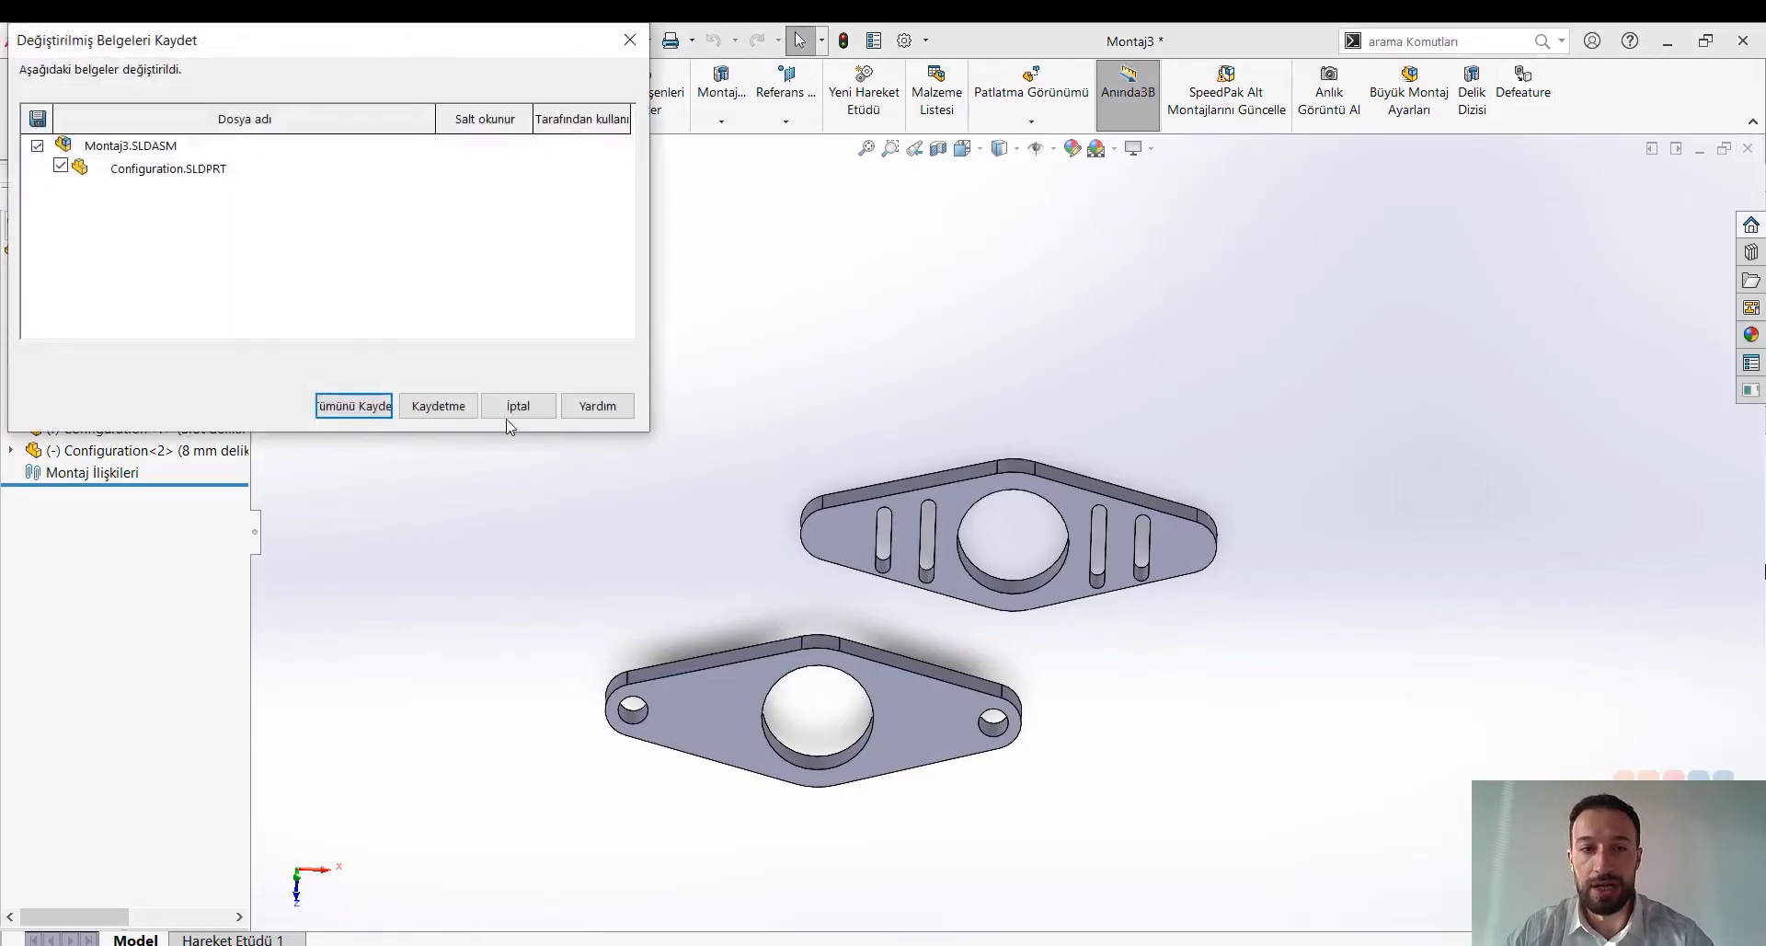
# Close the assembly and delete the 8 mm delikli, Slot delikli and Tekli Slot Delik configurations.
pyautogui.click(451, 403)
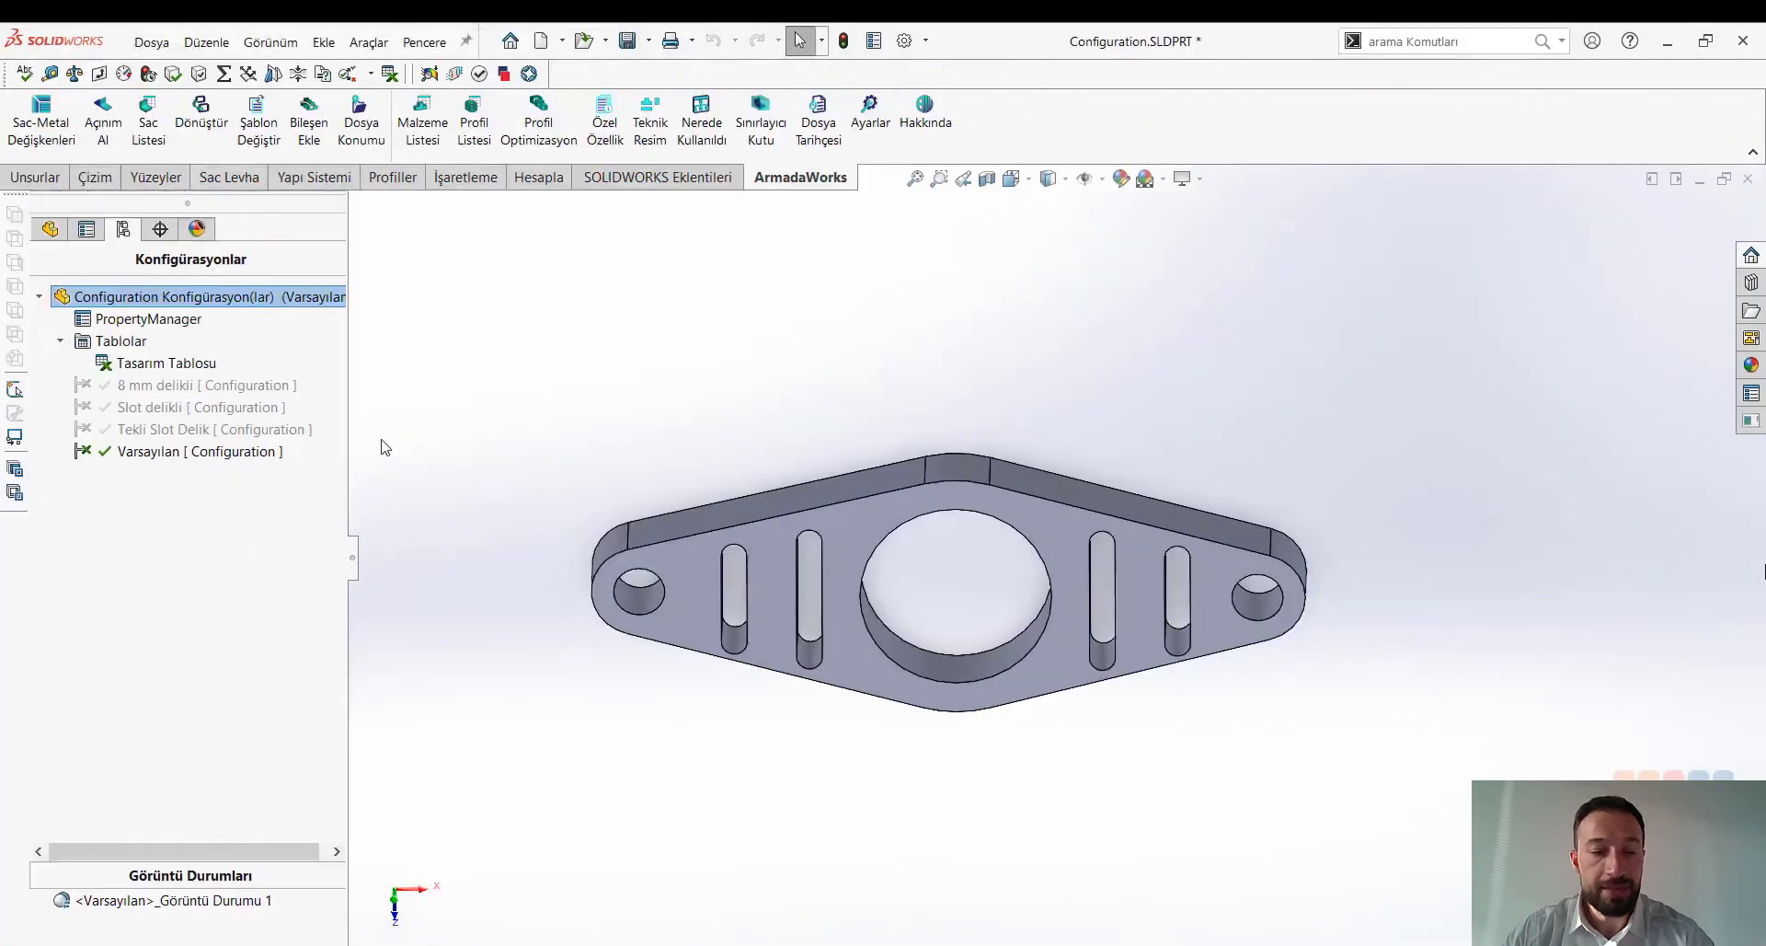
pyautogui.rightClick(183, 393)
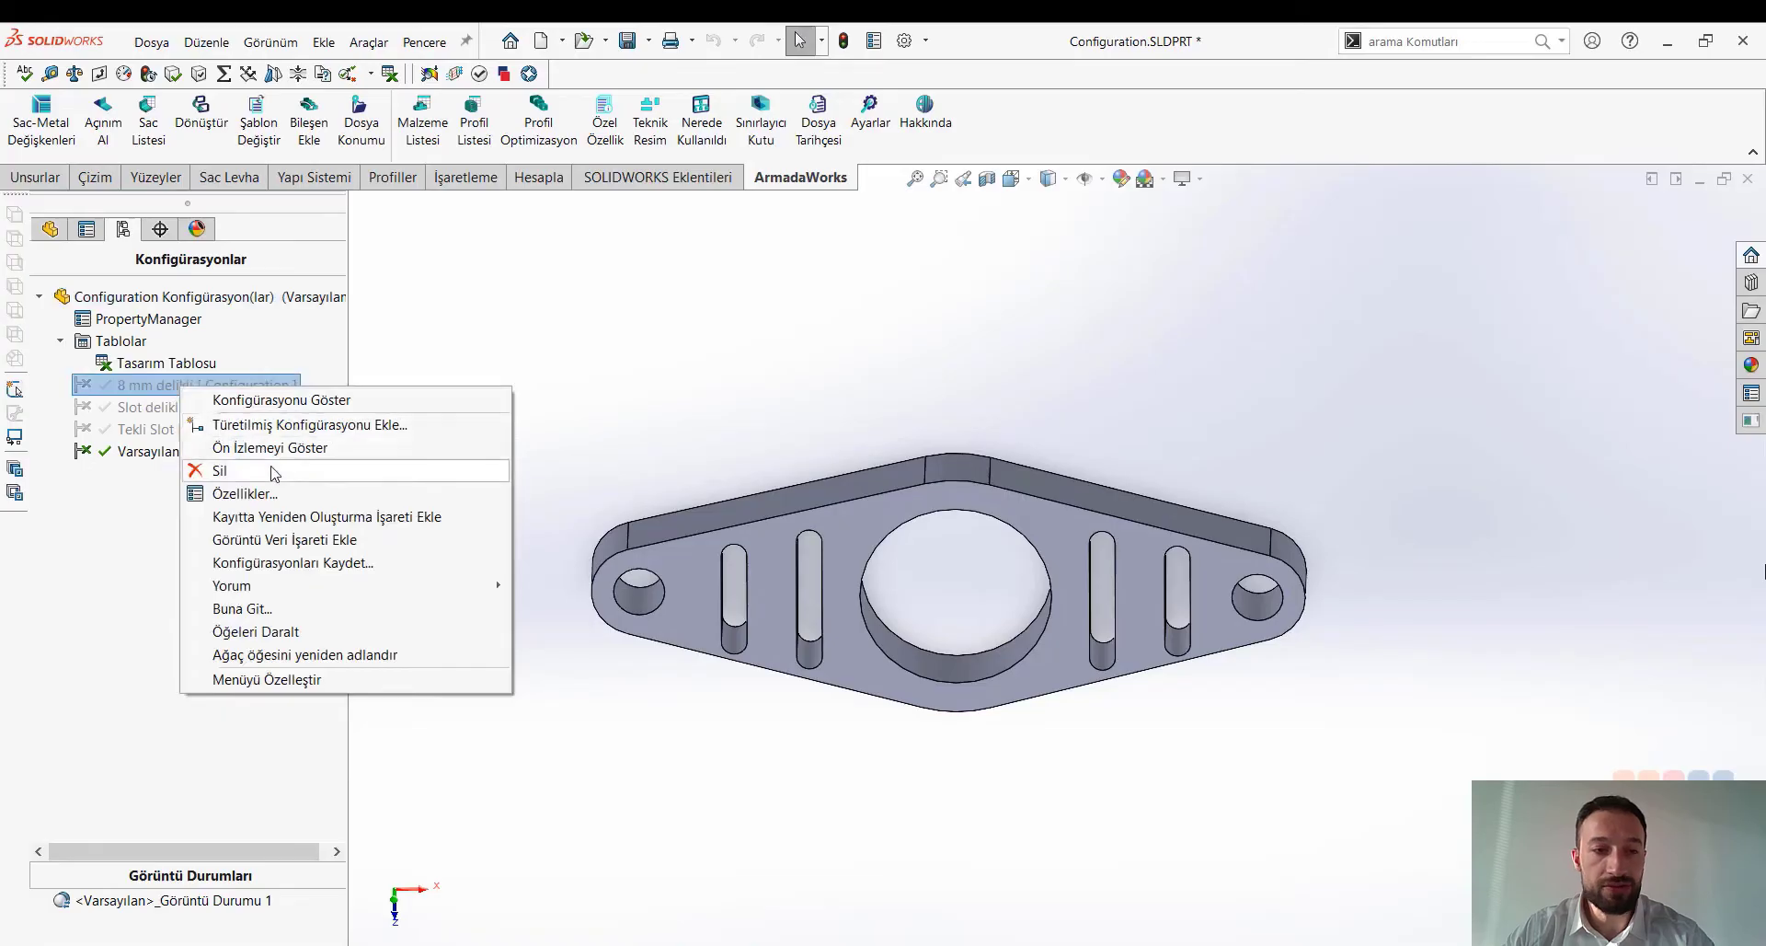
pyautogui.click(273, 471)
pyautogui.click(1011, 267)
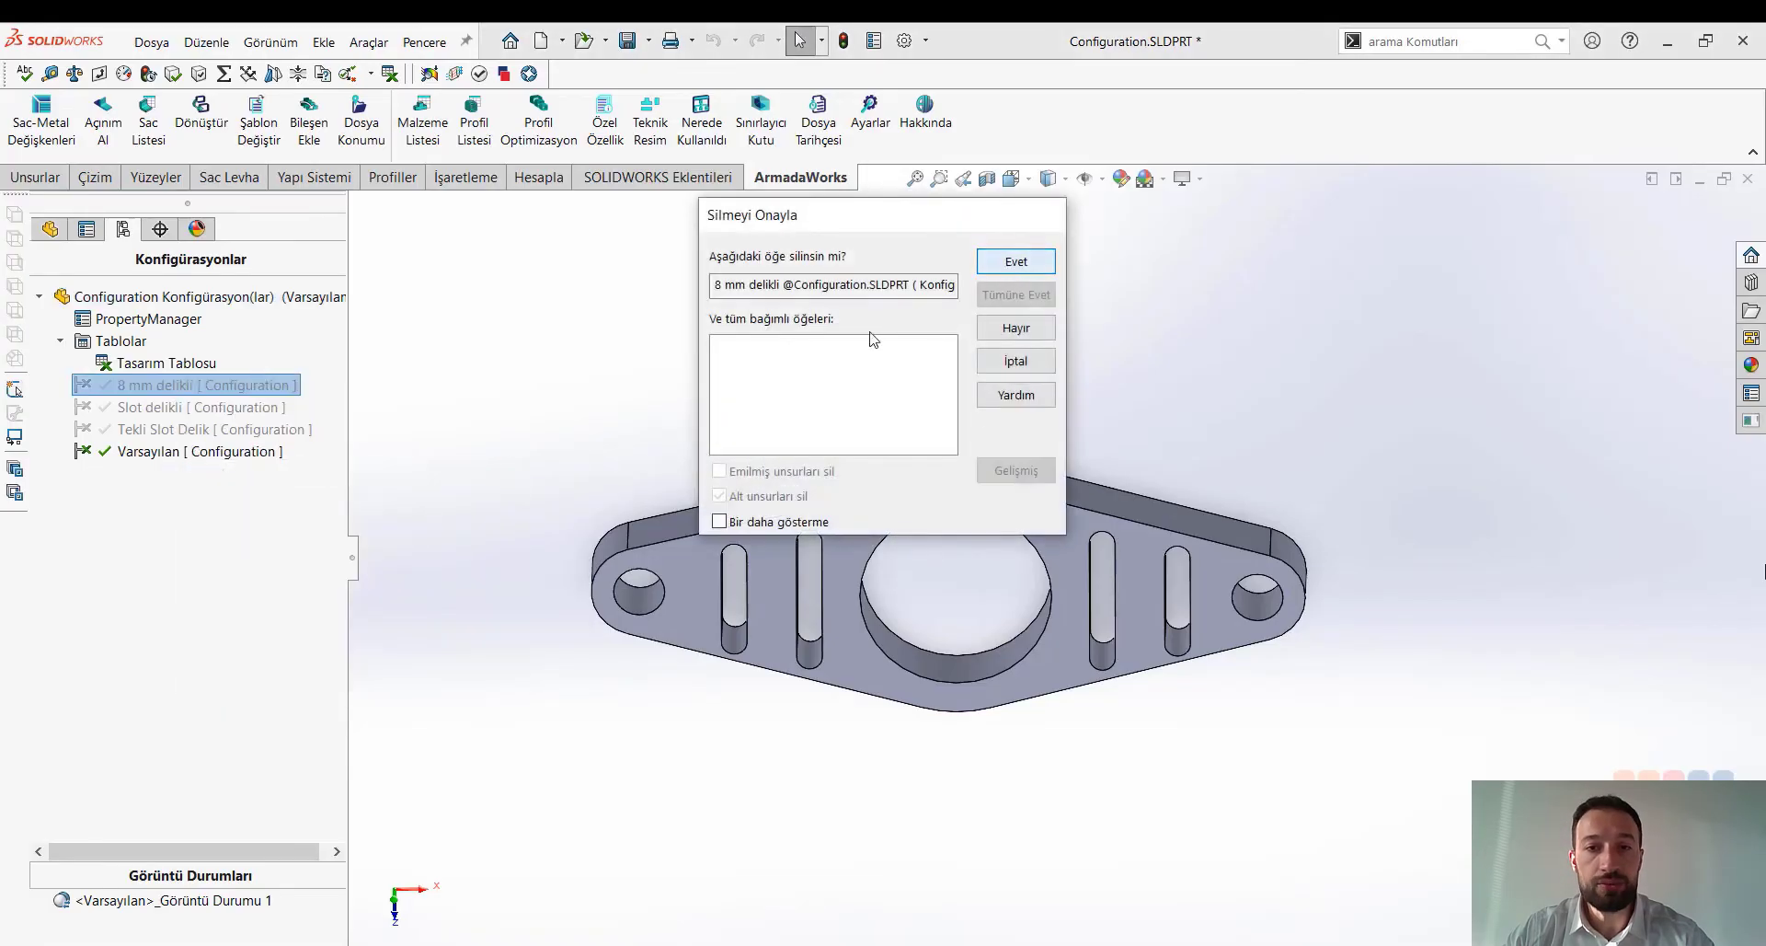
pyautogui.rightClick(203, 384)
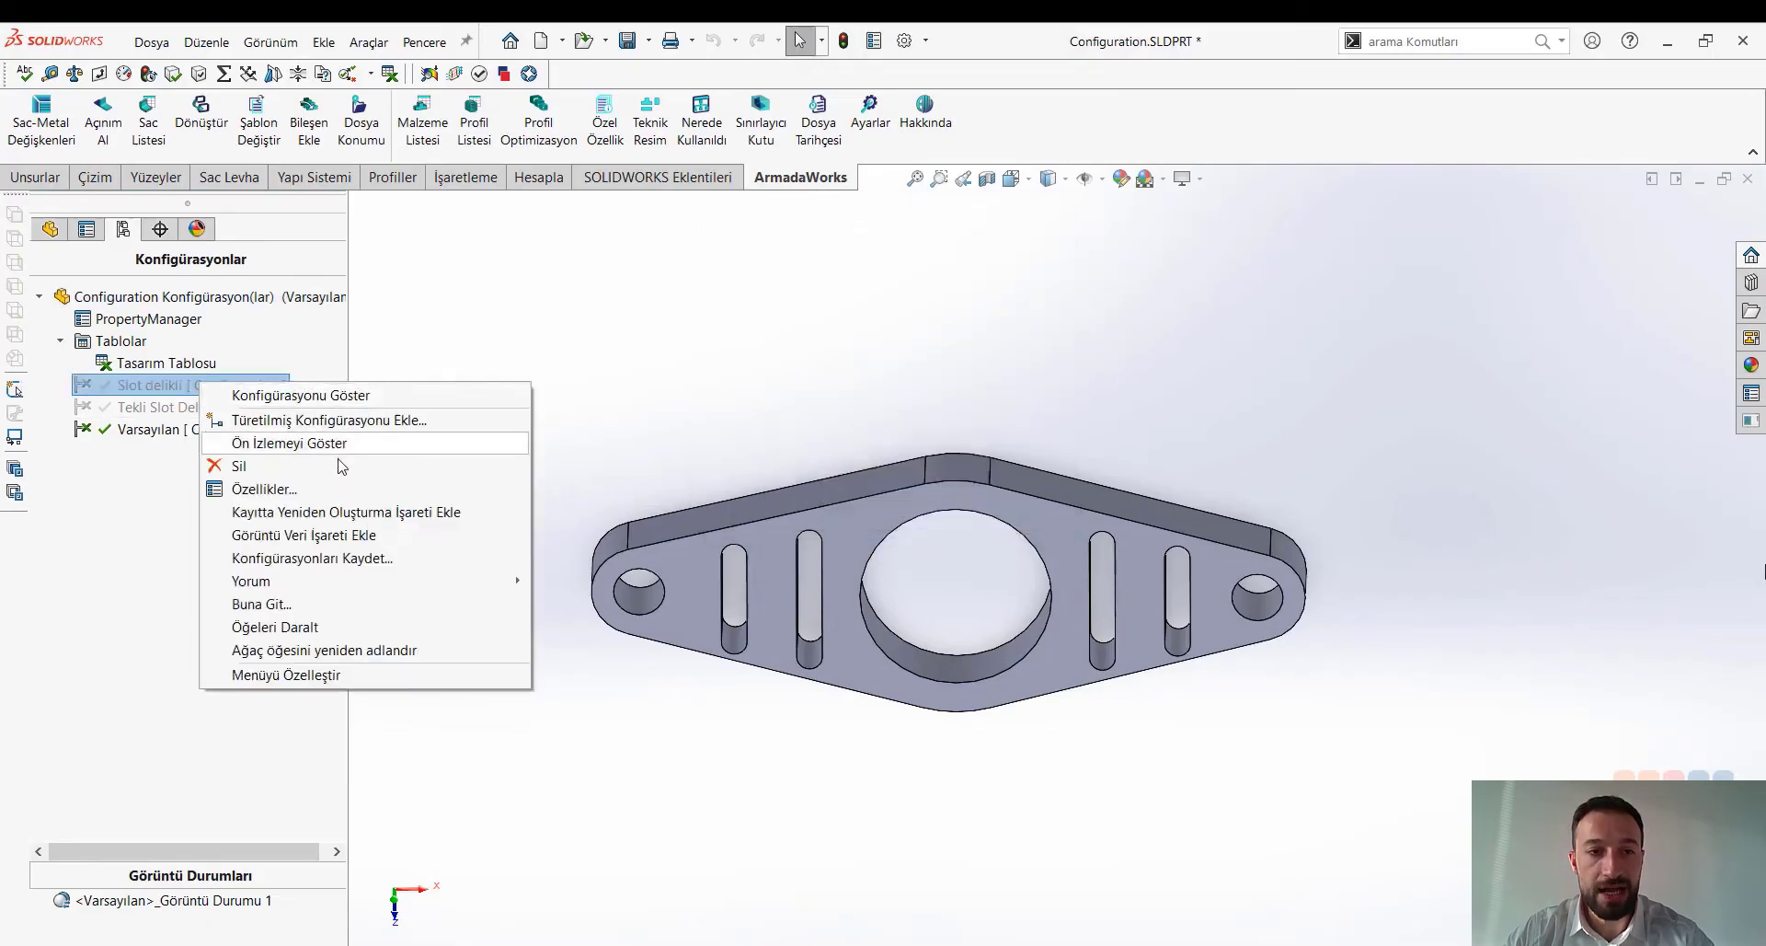
pyautogui.click(1012, 263)
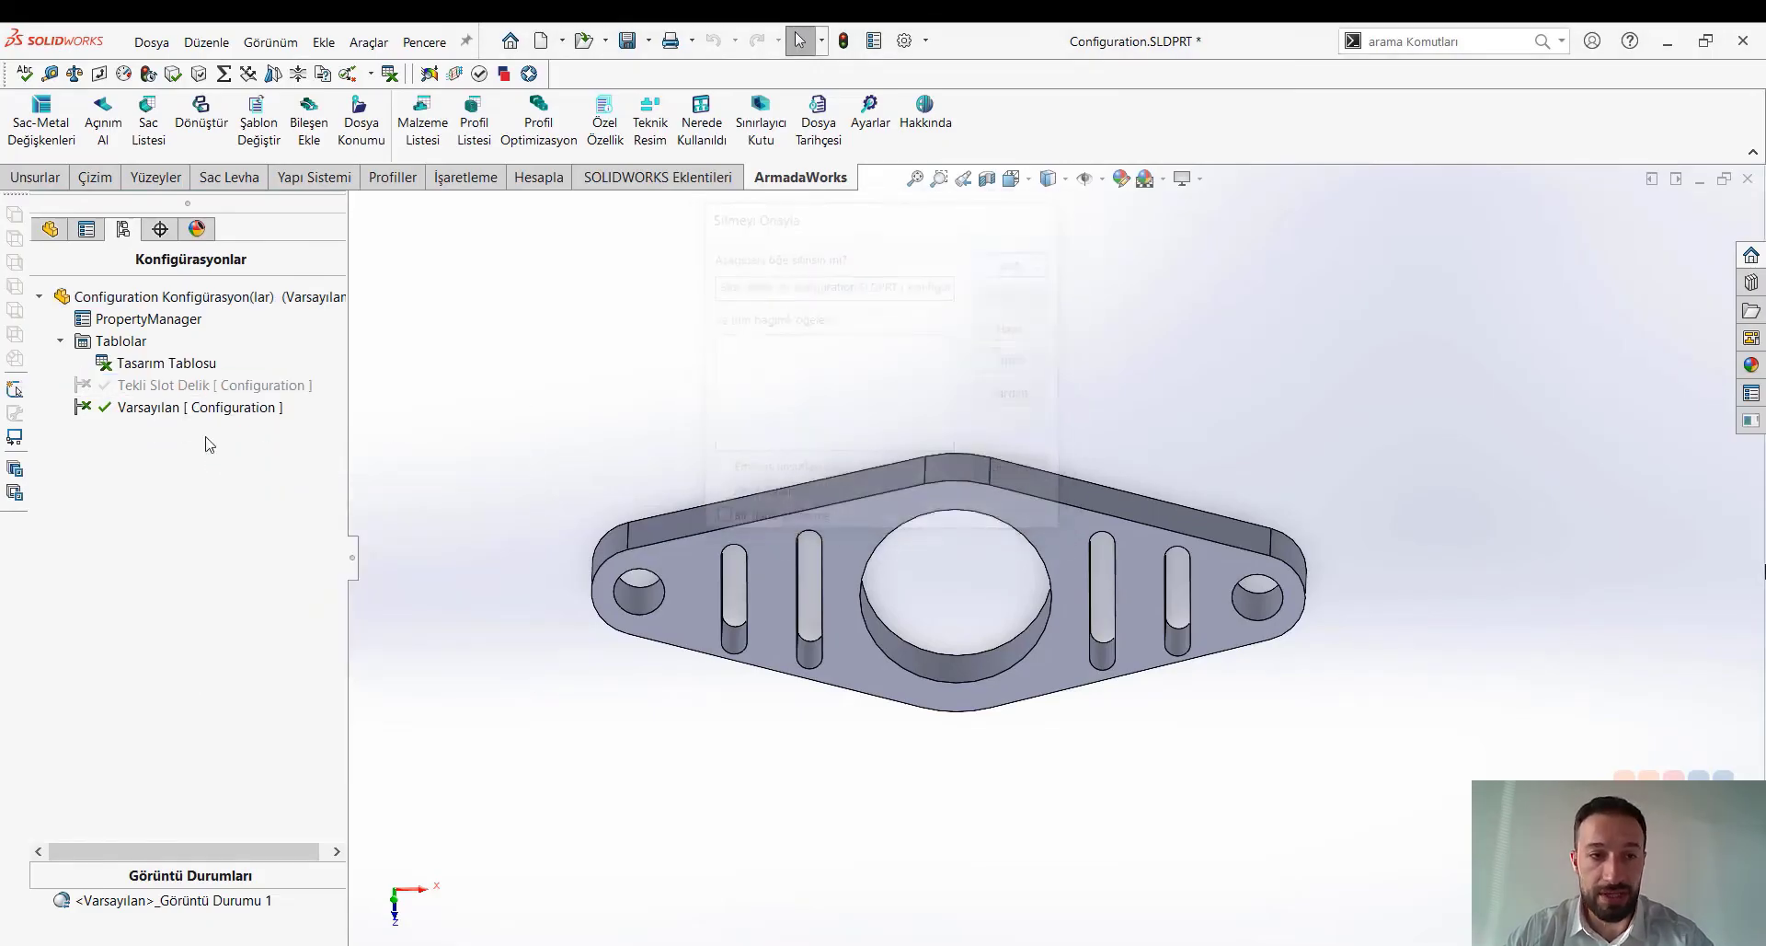
pyautogui.rightClick(157, 387)
pyautogui.click(217, 463)
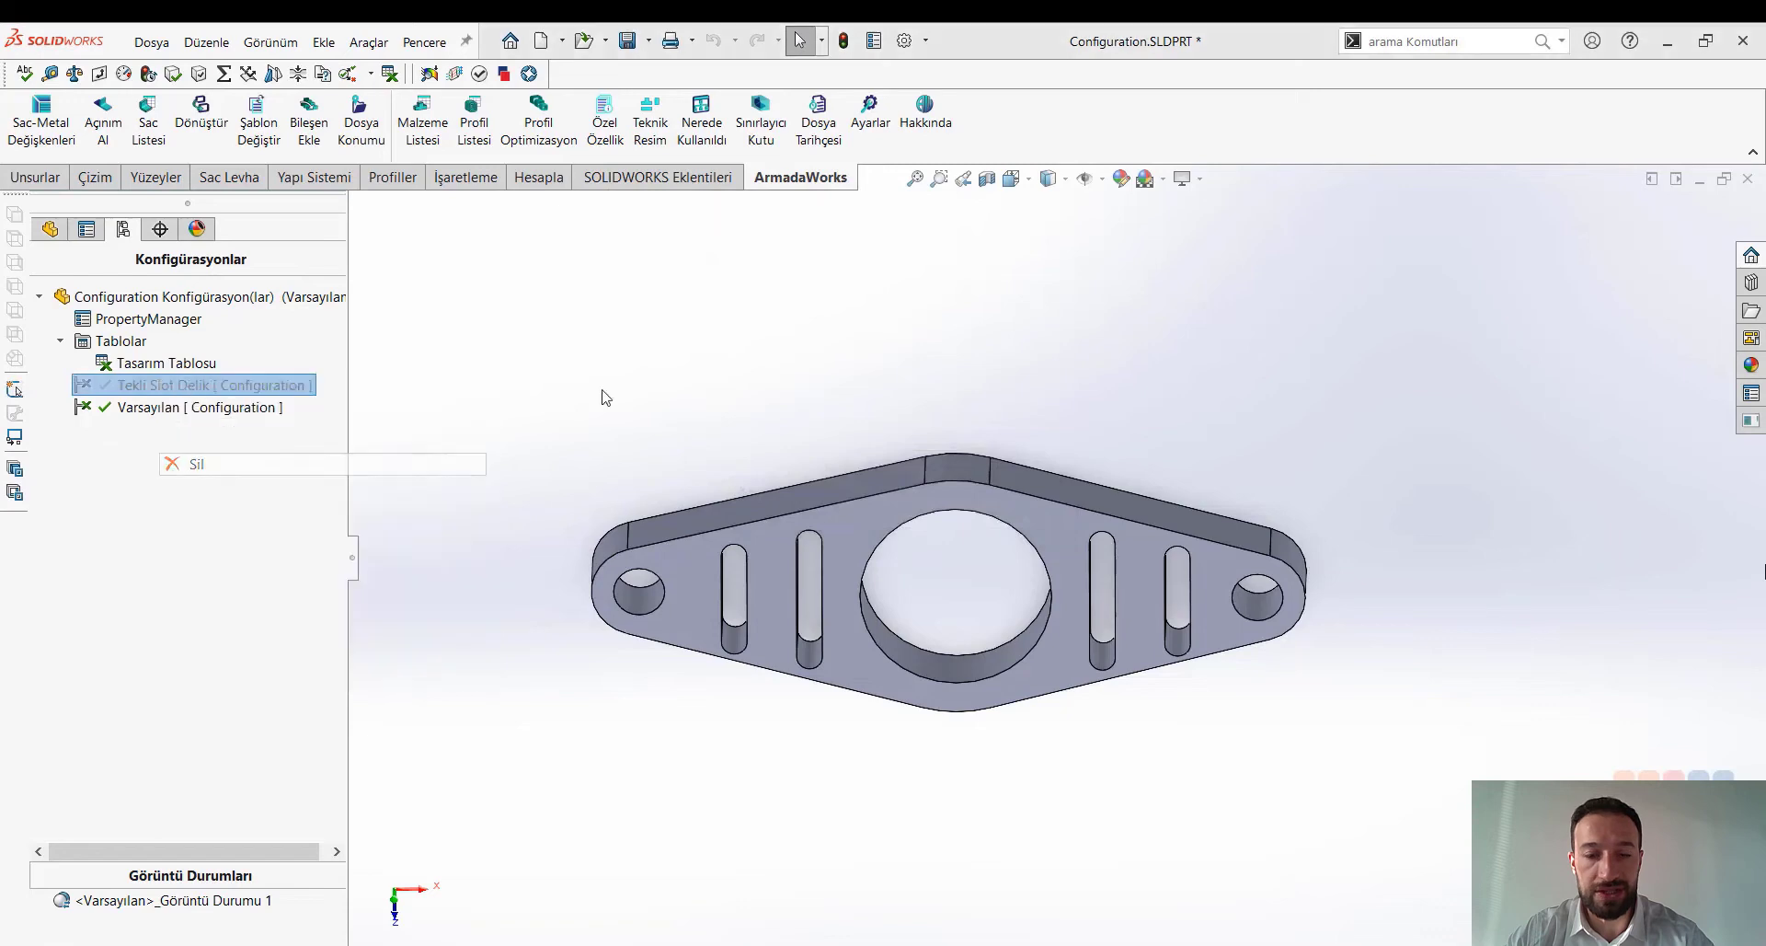
pyautogui.click(1016, 262)
# Delete the old design table, leaving only Varsayılan.
pyautogui.rightClick(158, 368)
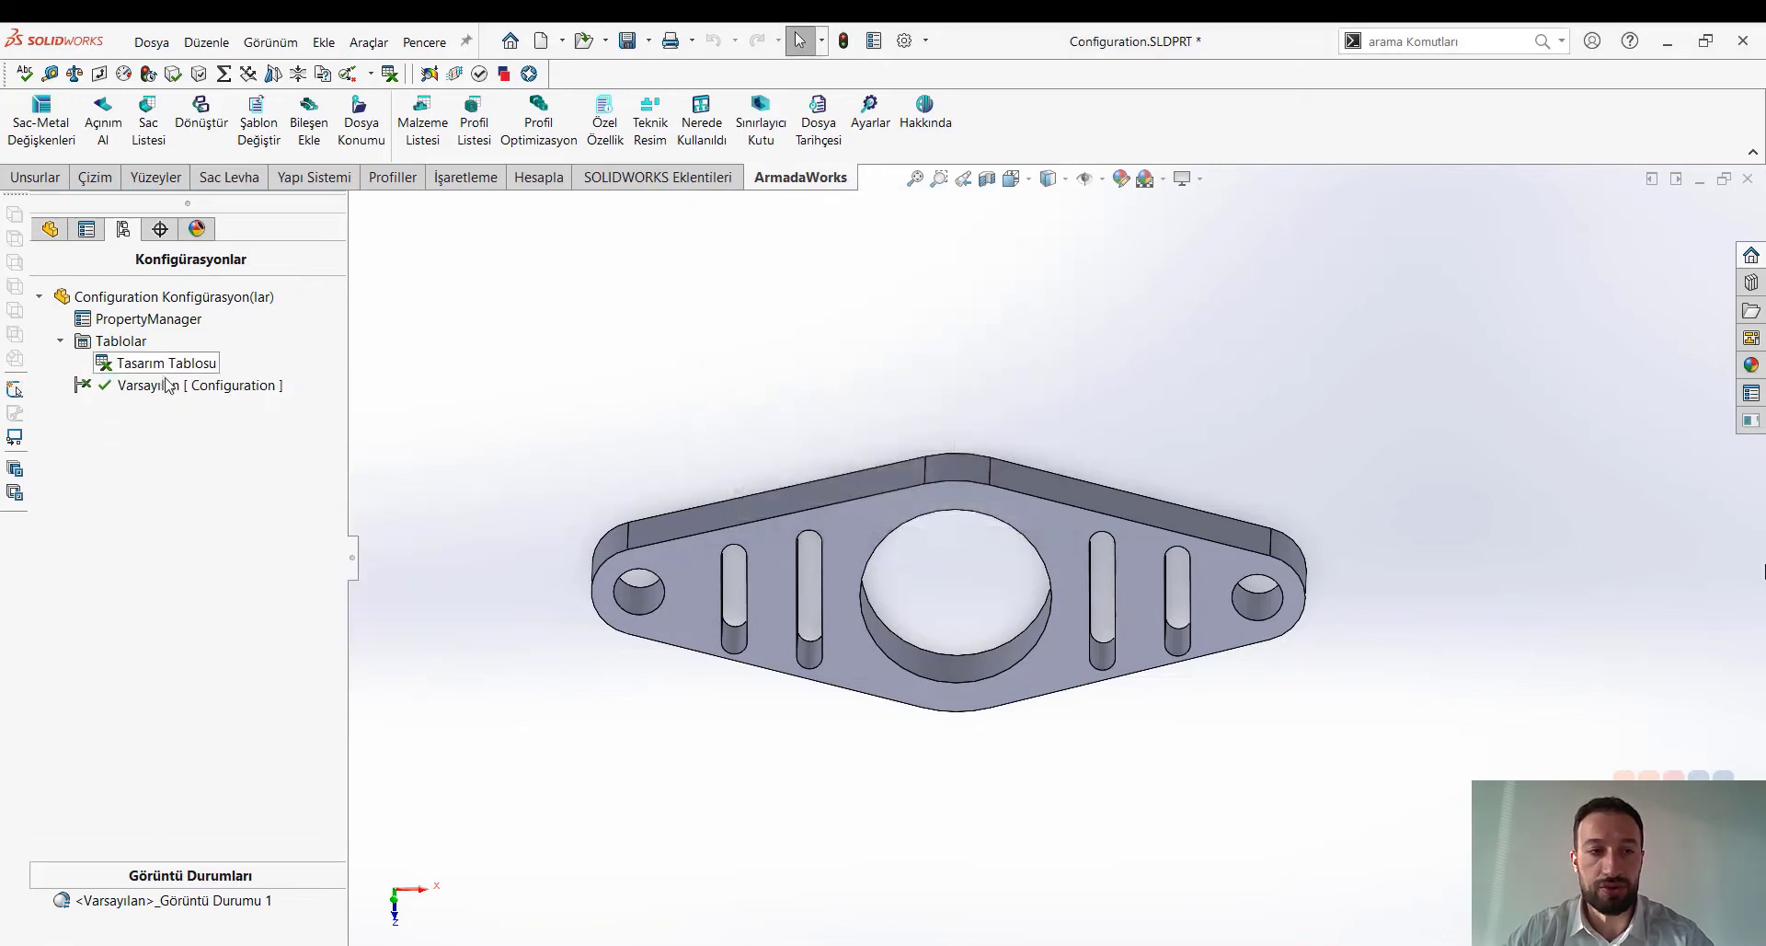
pyautogui.click(303, 477)
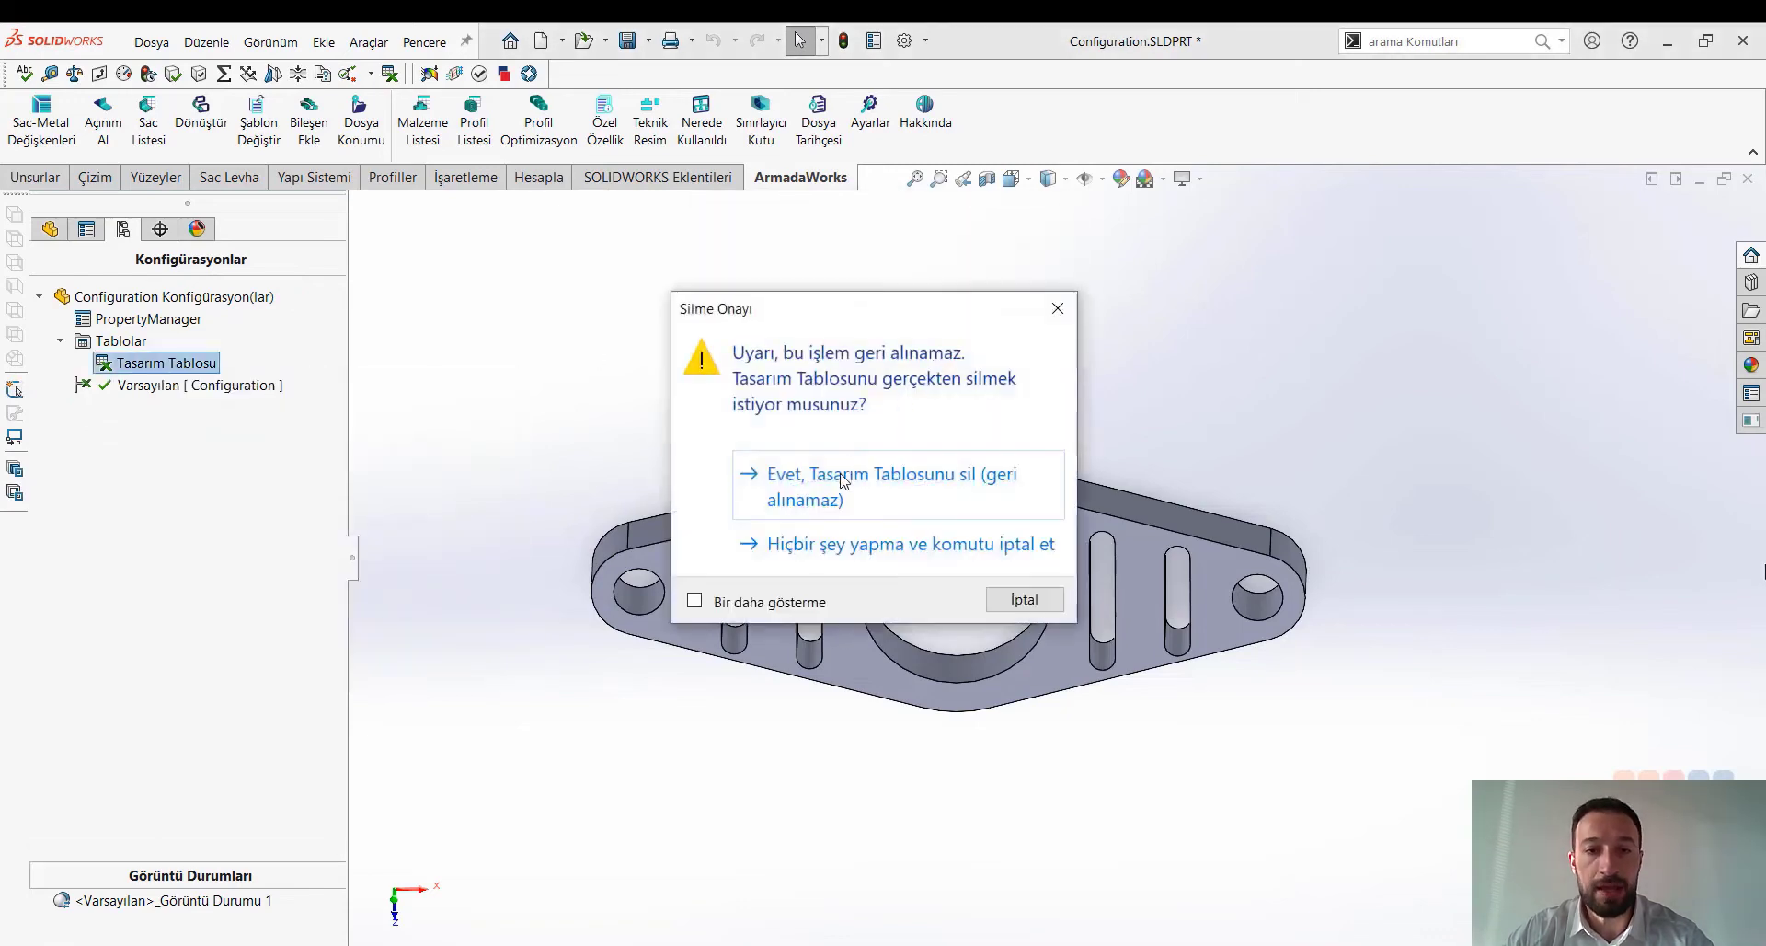
pyautogui.press('Return')
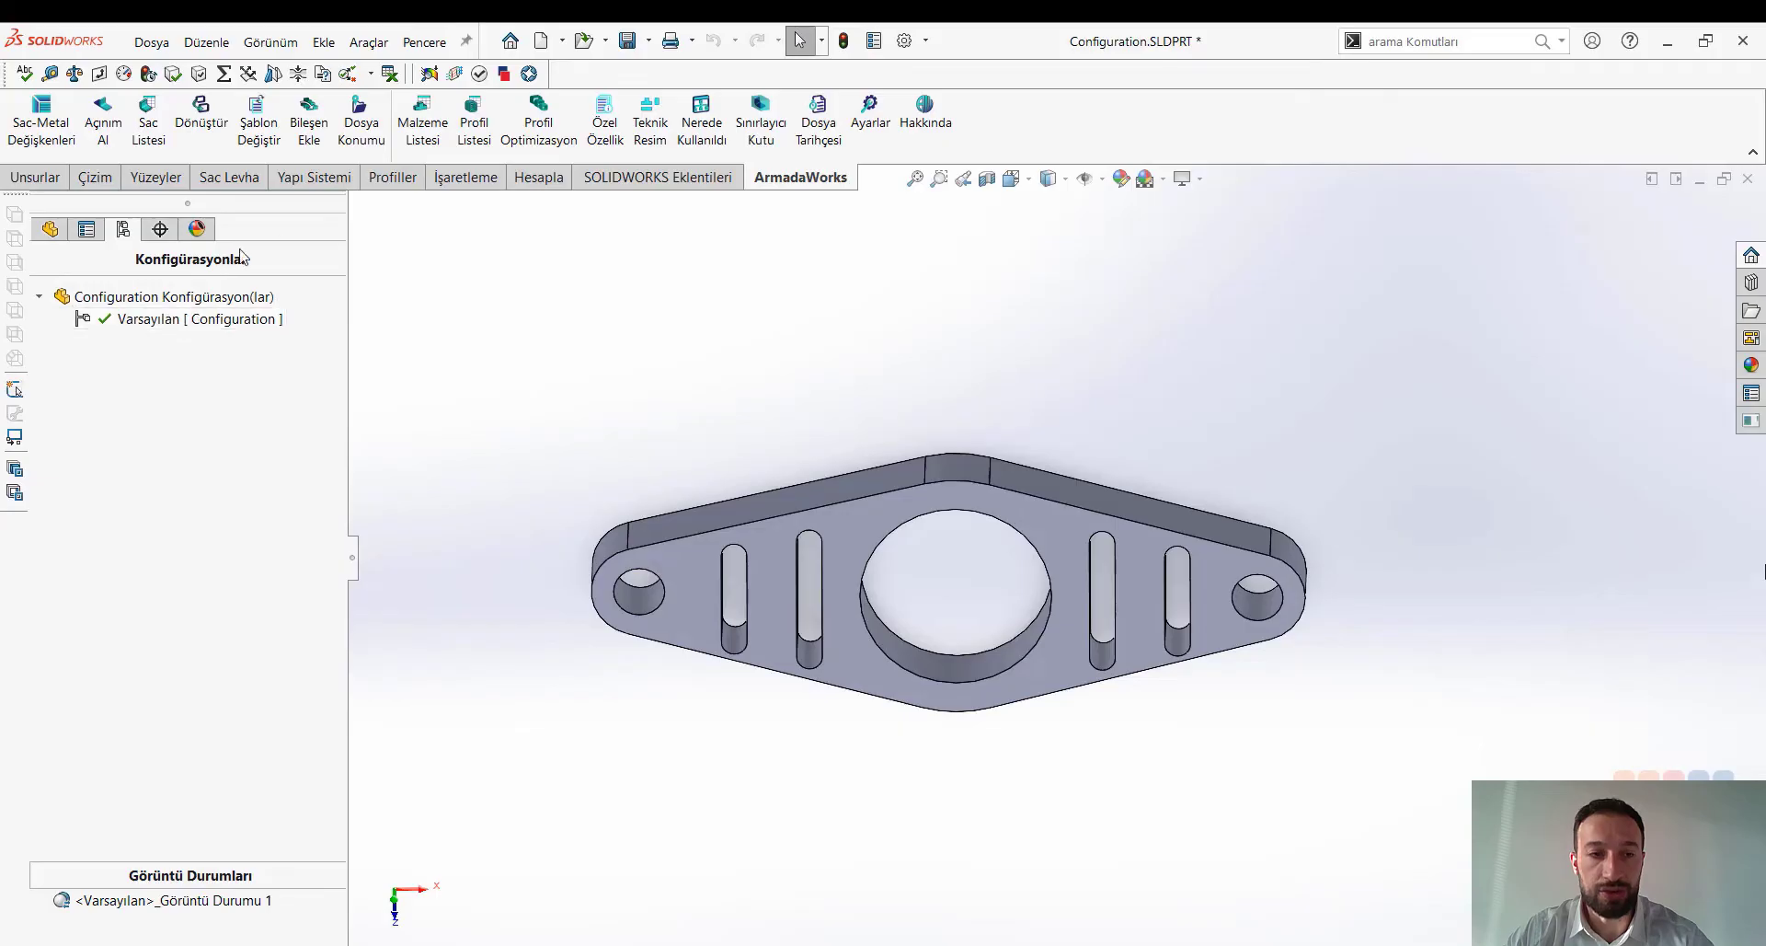
# Insert a new Tasarım Tablosu from Ekle > Tablolar with Otomatik oluştur.
pyautogui.click(329, 52)
pyautogui.moveTo(363, 775)
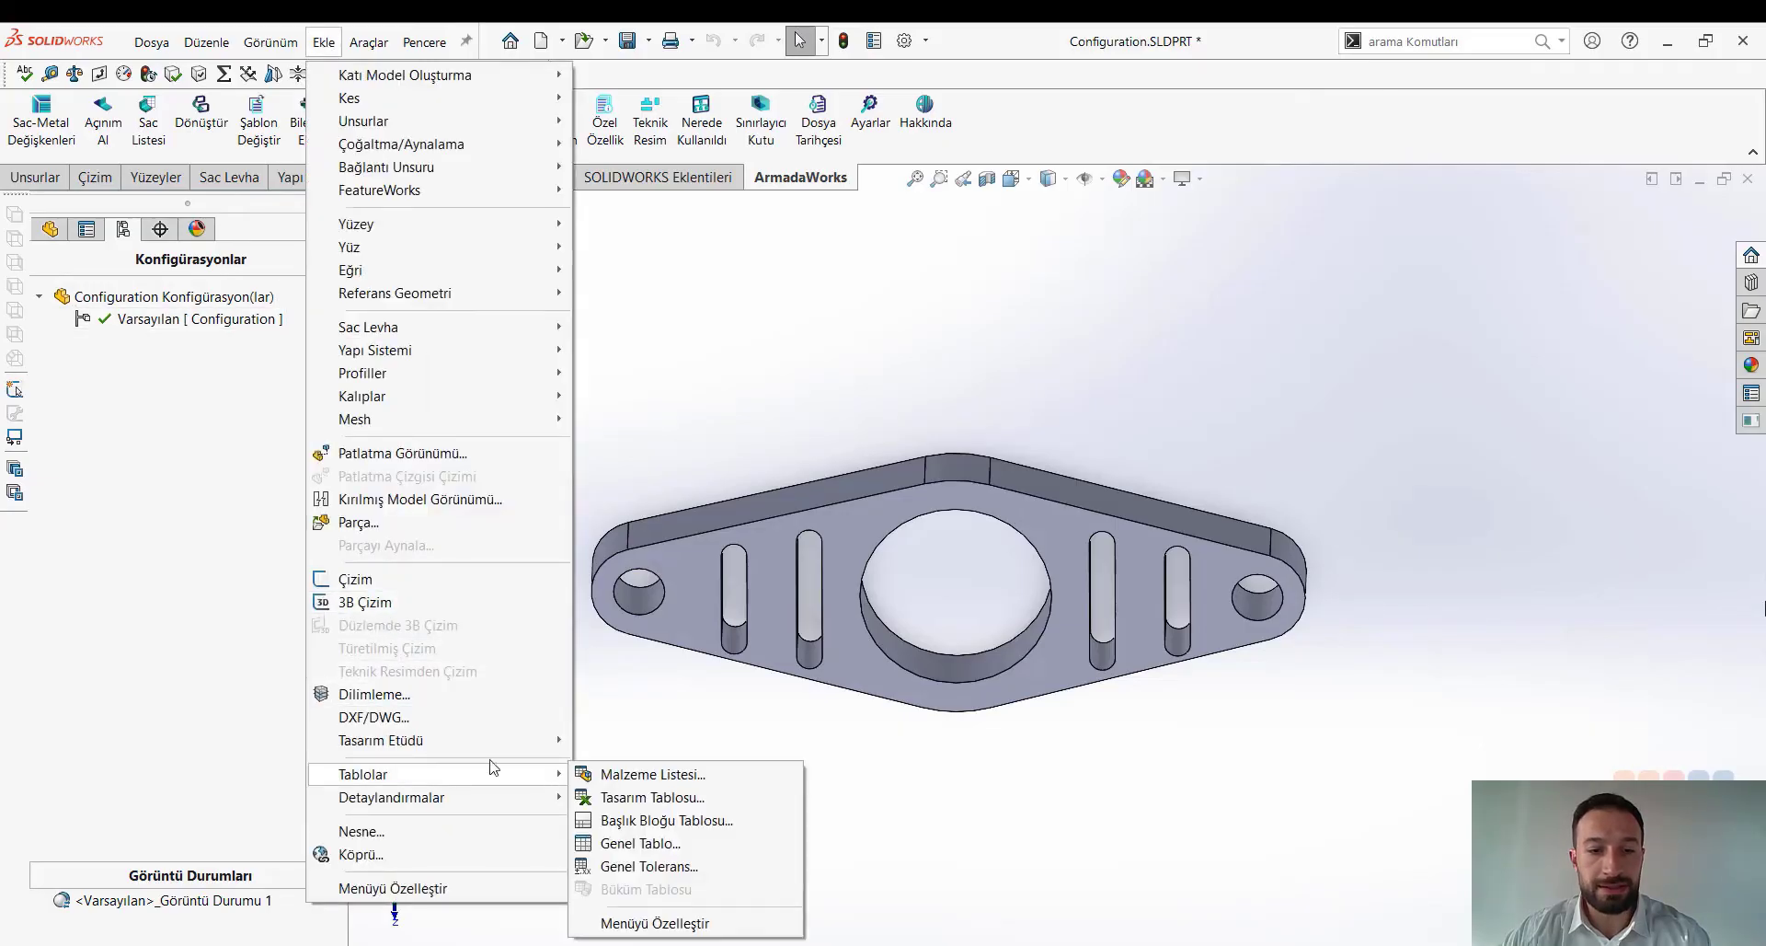
pyautogui.click(602, 797)
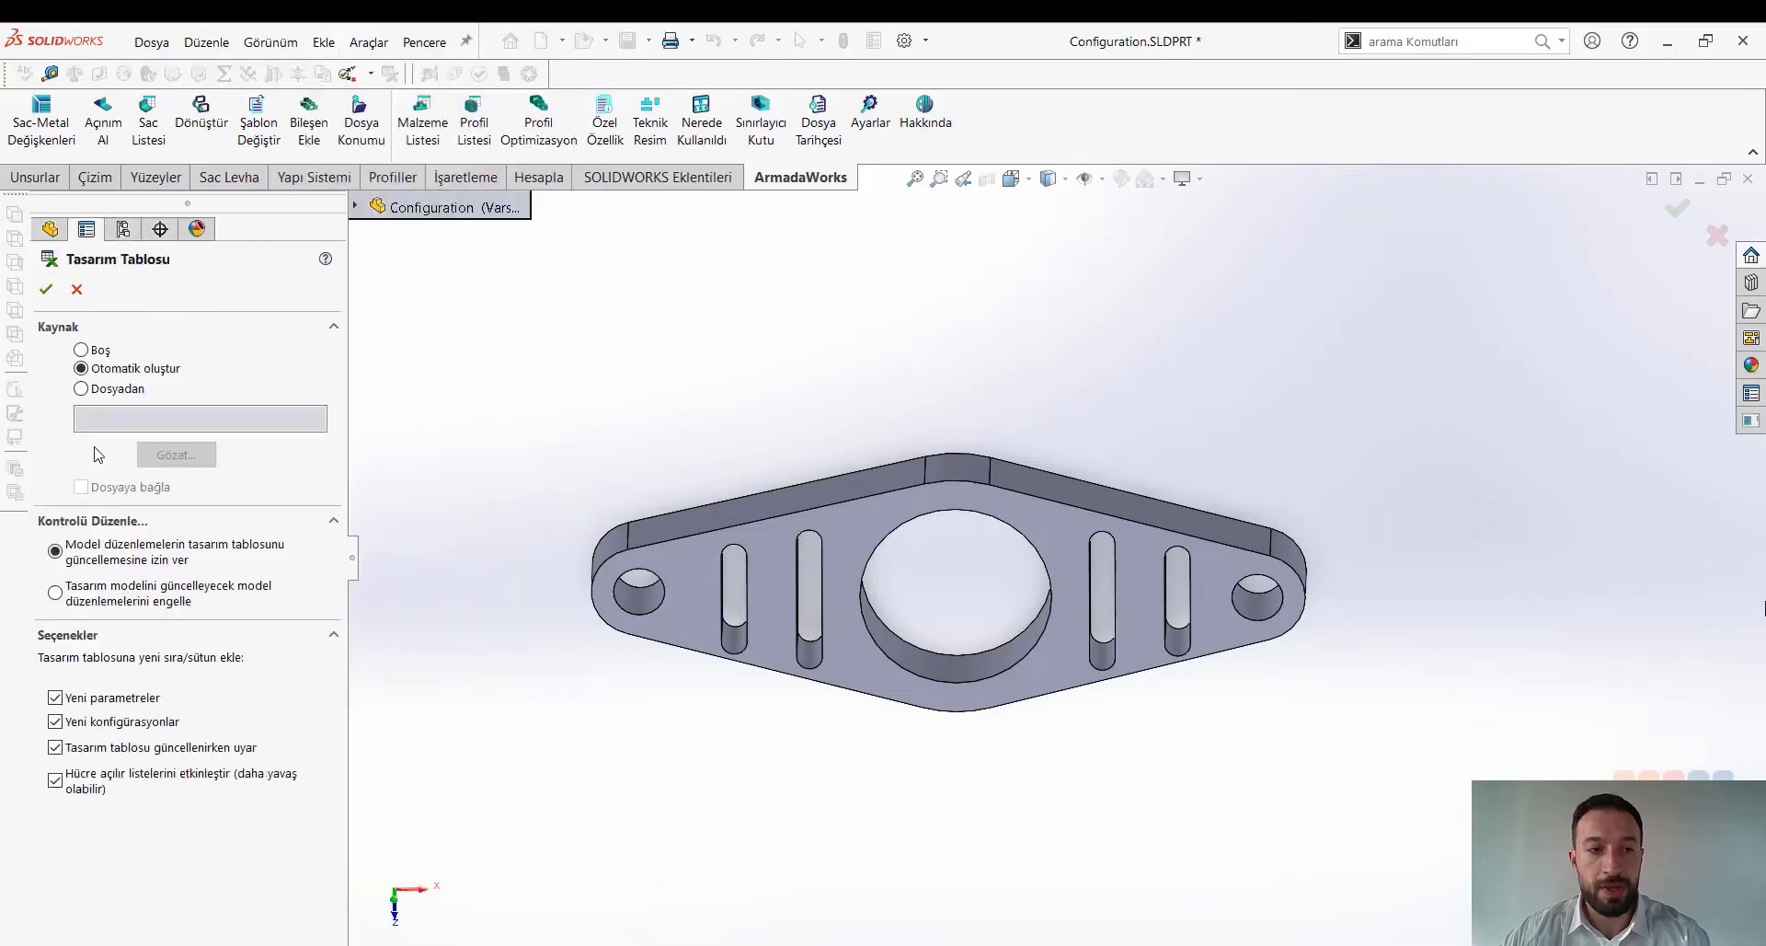
pyautogui.click(53, 291)
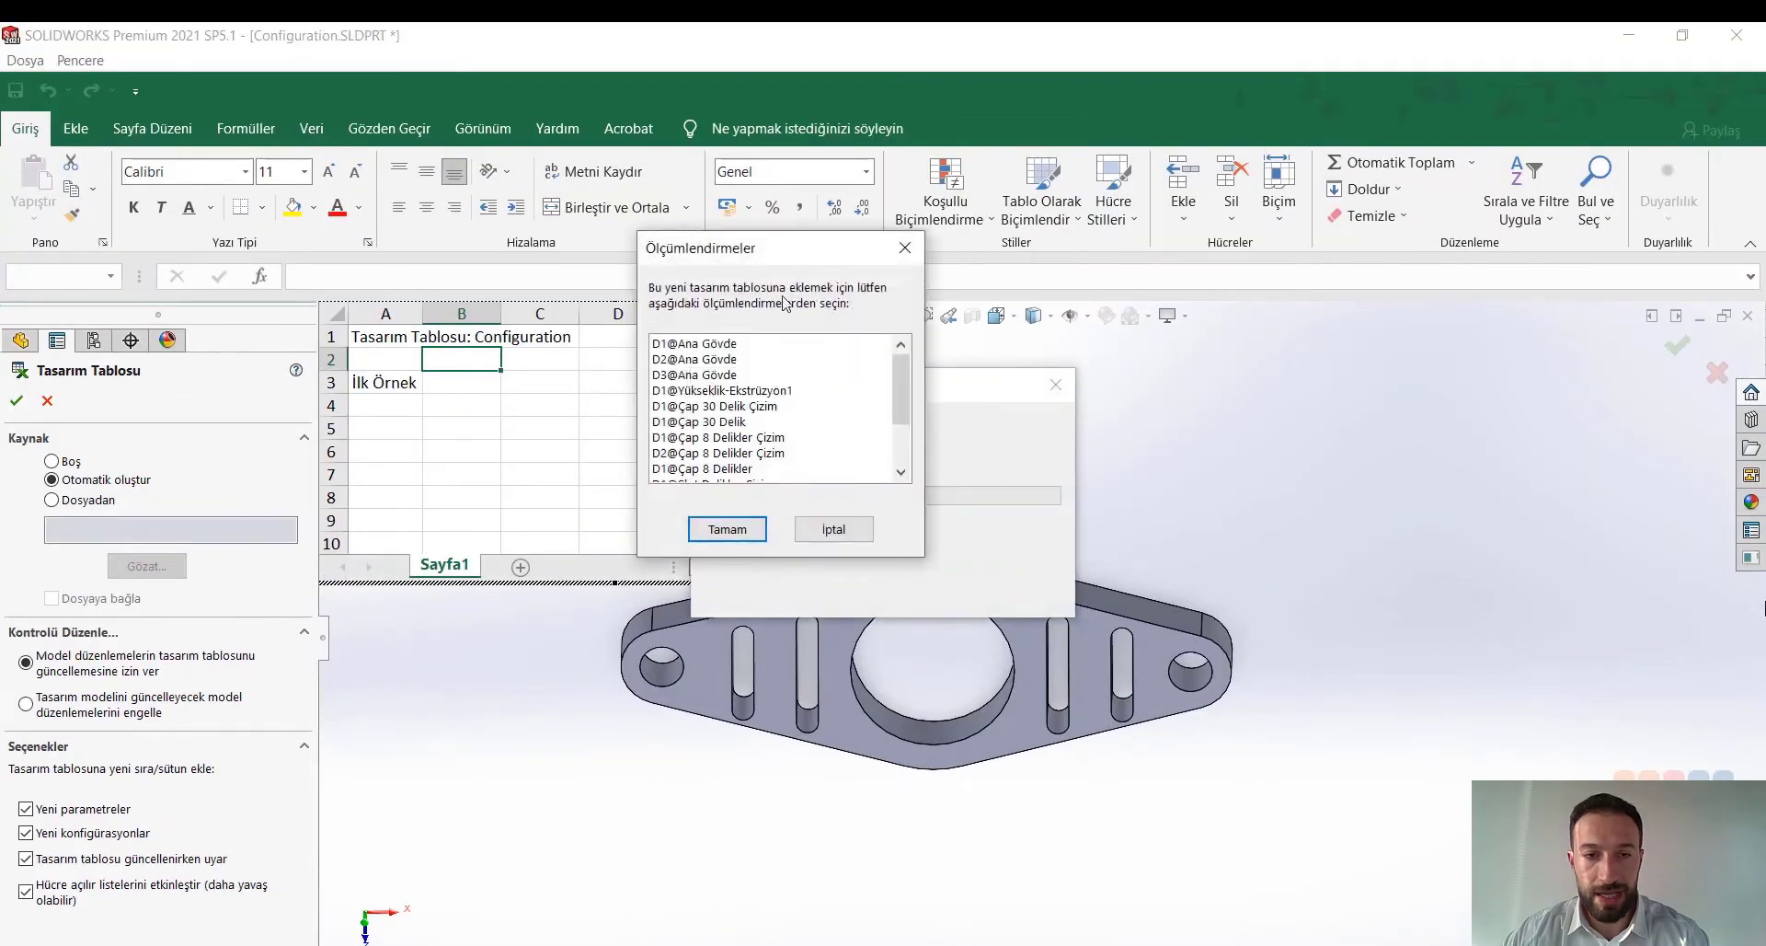
# Pick just the D1@Çap 8 Delikler dimension for the design table, with Varsayılan at 10.
pyautogui.moveTo(787, 256); pyautogui.dragTo(1217, 376)
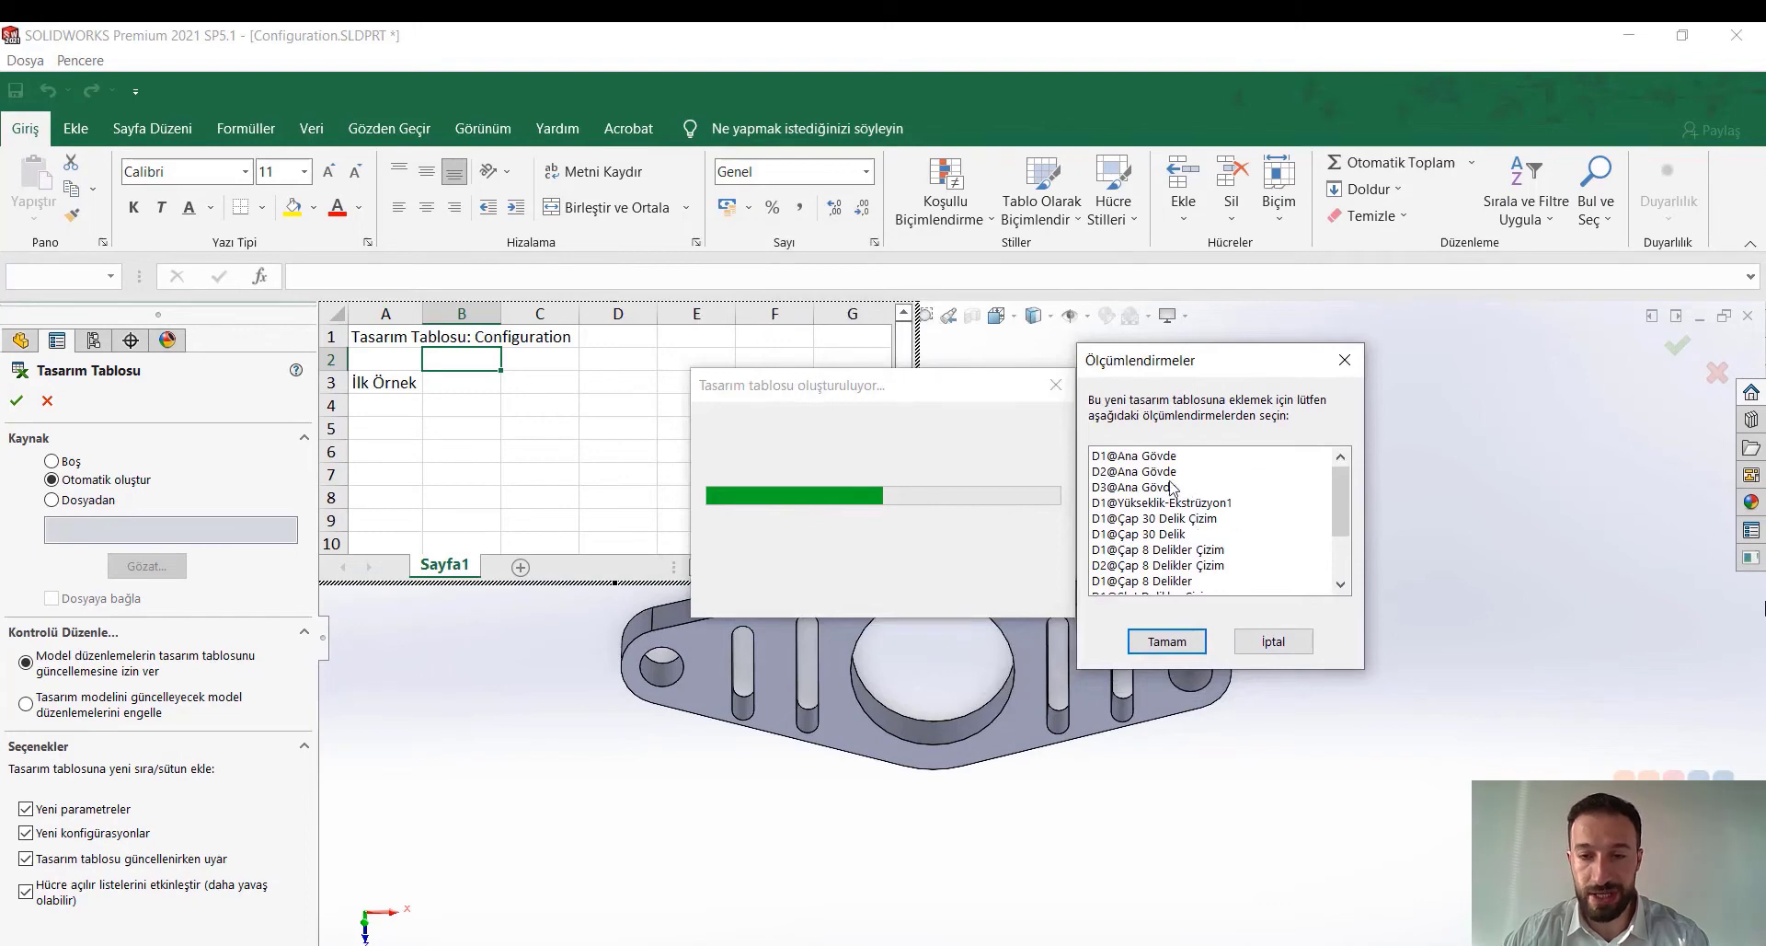
pyautogui.scroll(-1, 1172, 487)
pyautogui.scroll(-1, 1170, 529)
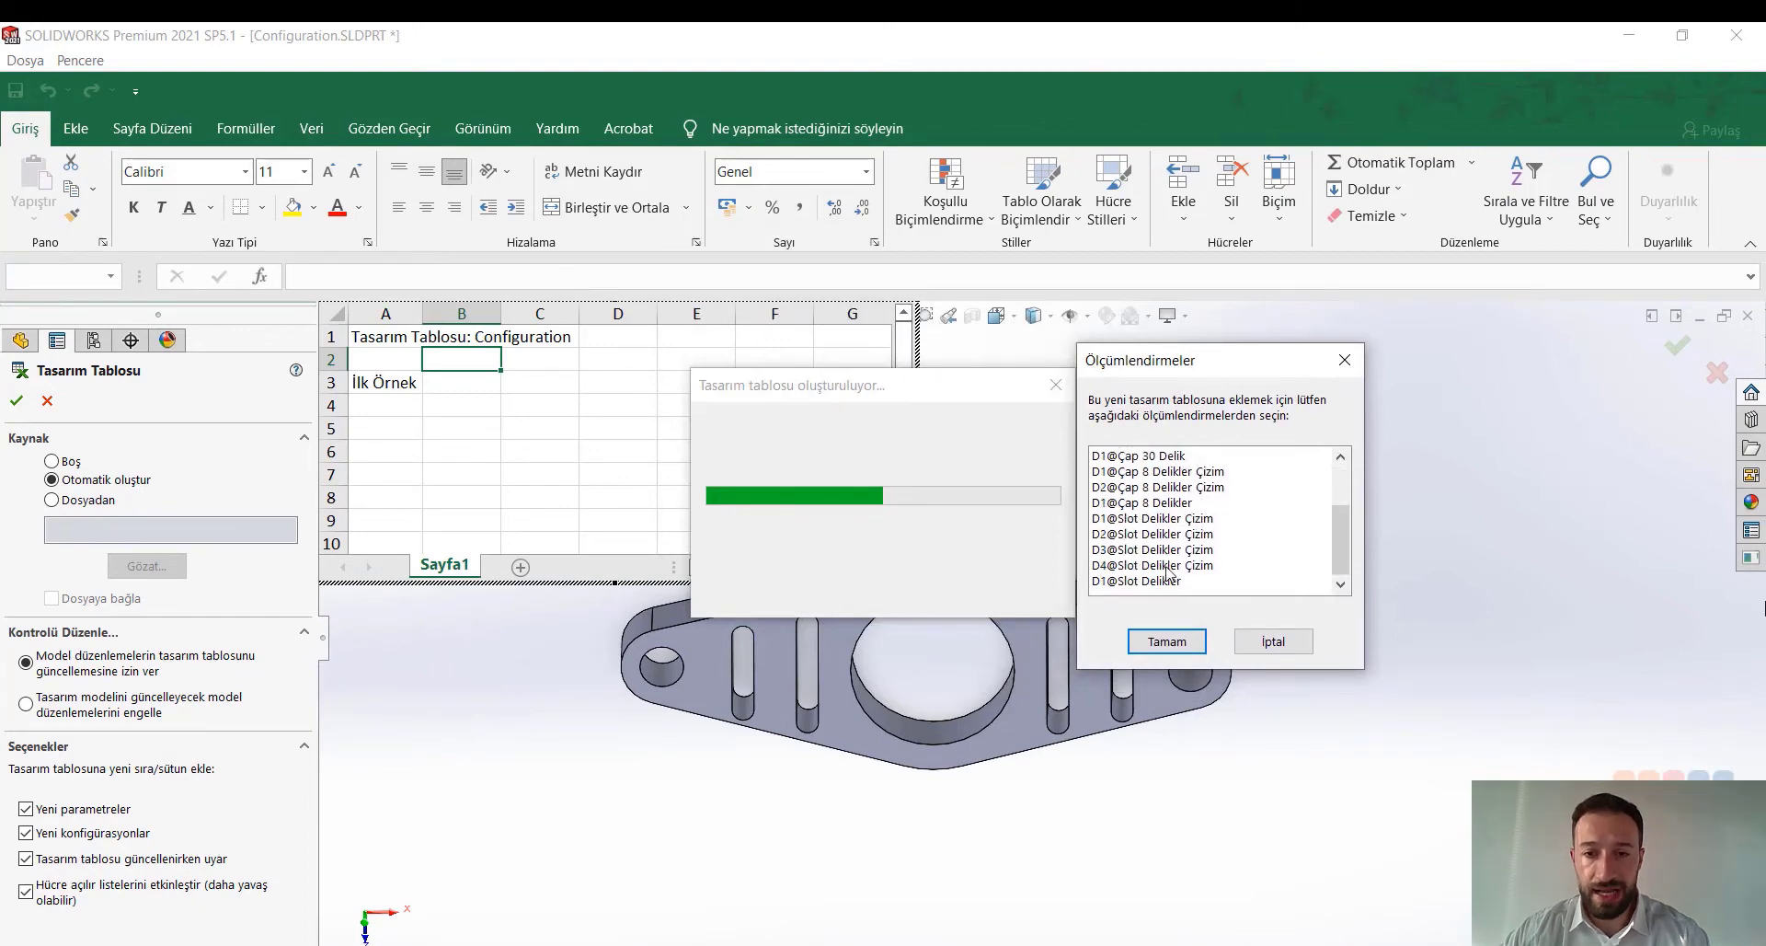
pyautogui.scroll(1, 1163, 543)
pyautogui.scroll(1, 1166, 543)
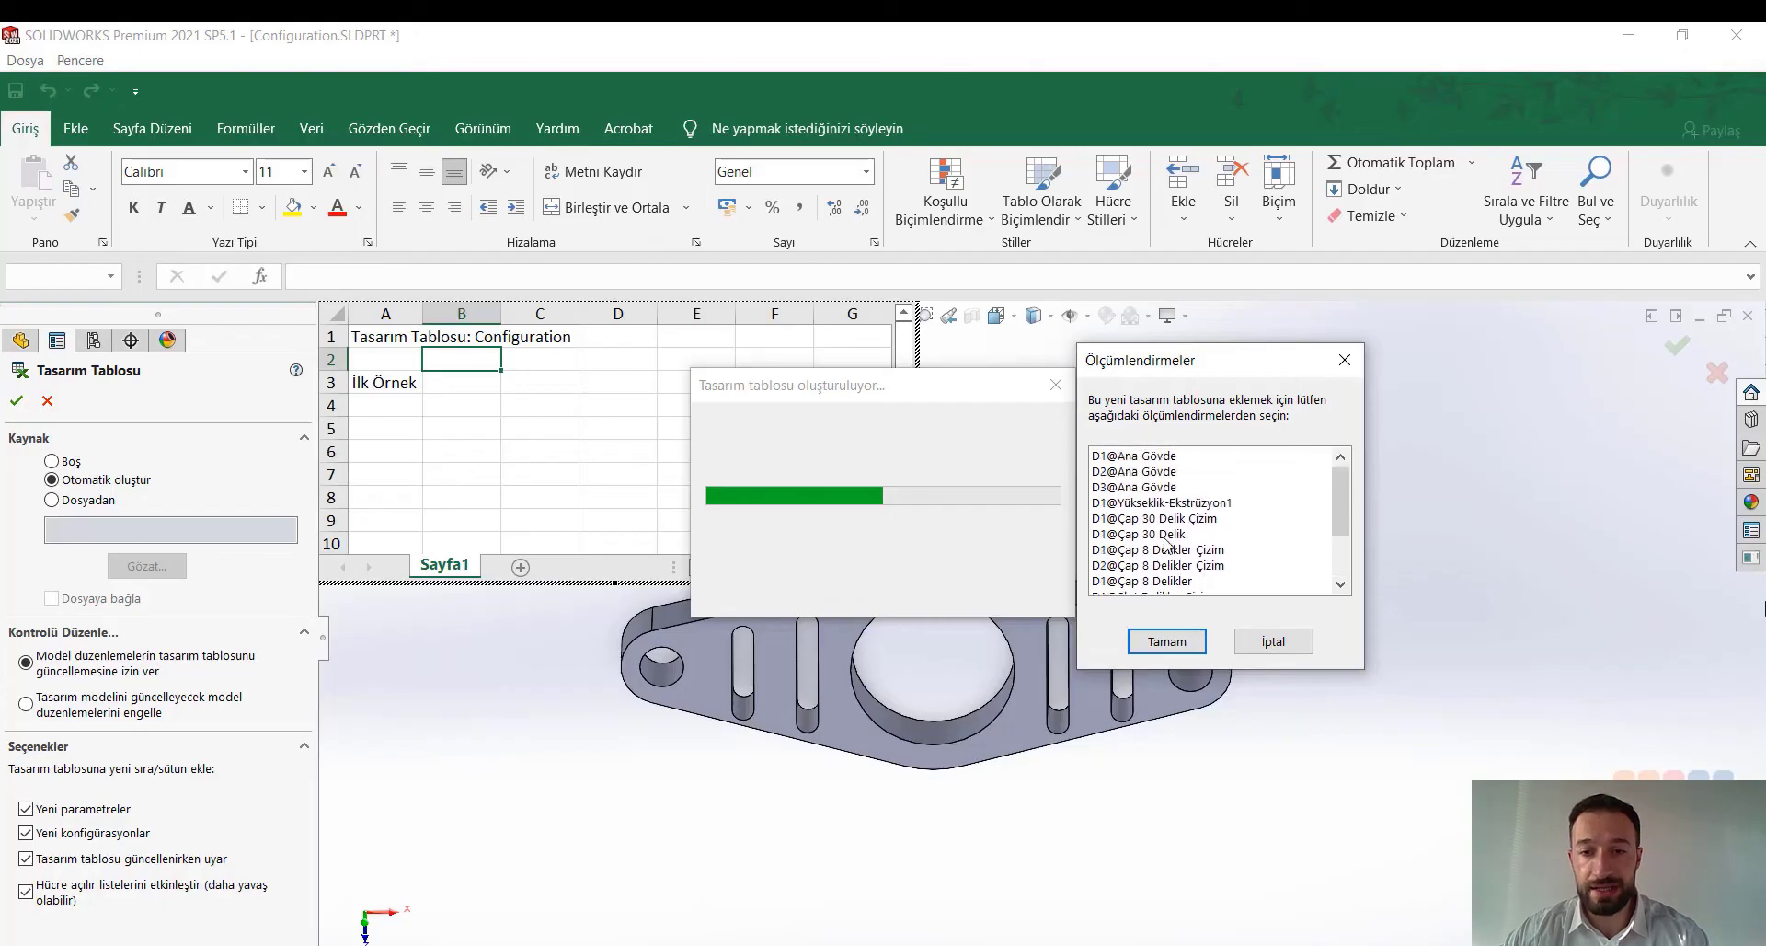
pyautogui.scroll(-1, 1166, 537)
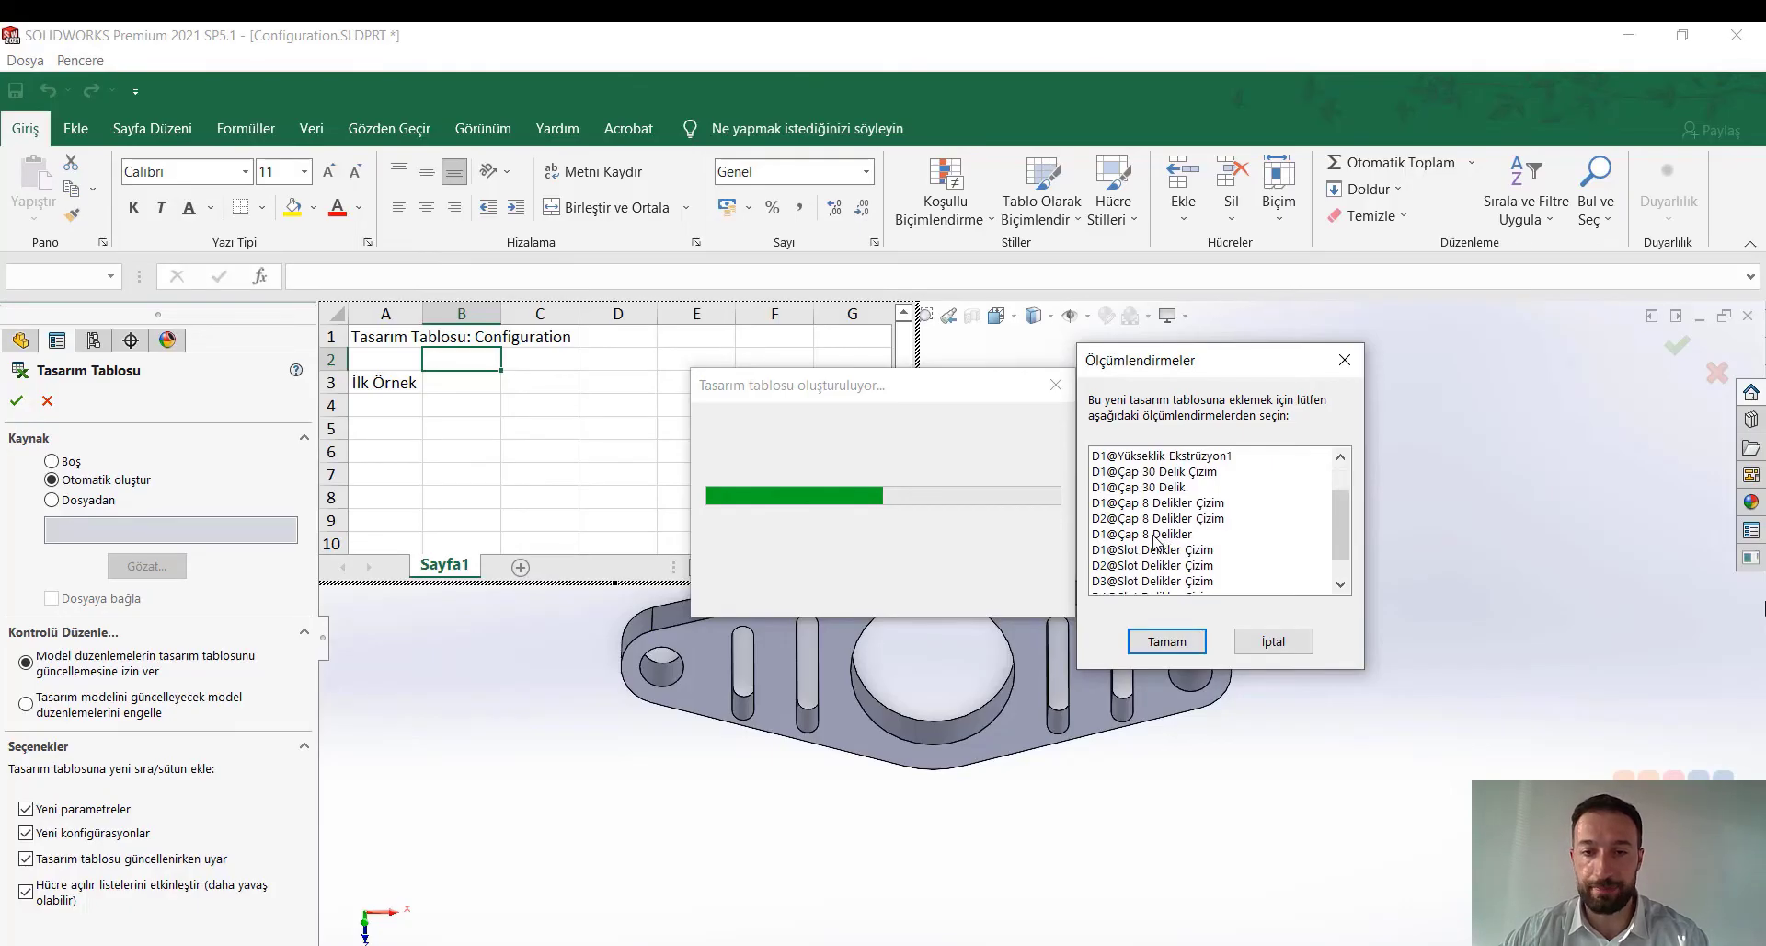
pyautogui.click(1167, 535)
pyautogui.scroll(-1, 1200, 568)
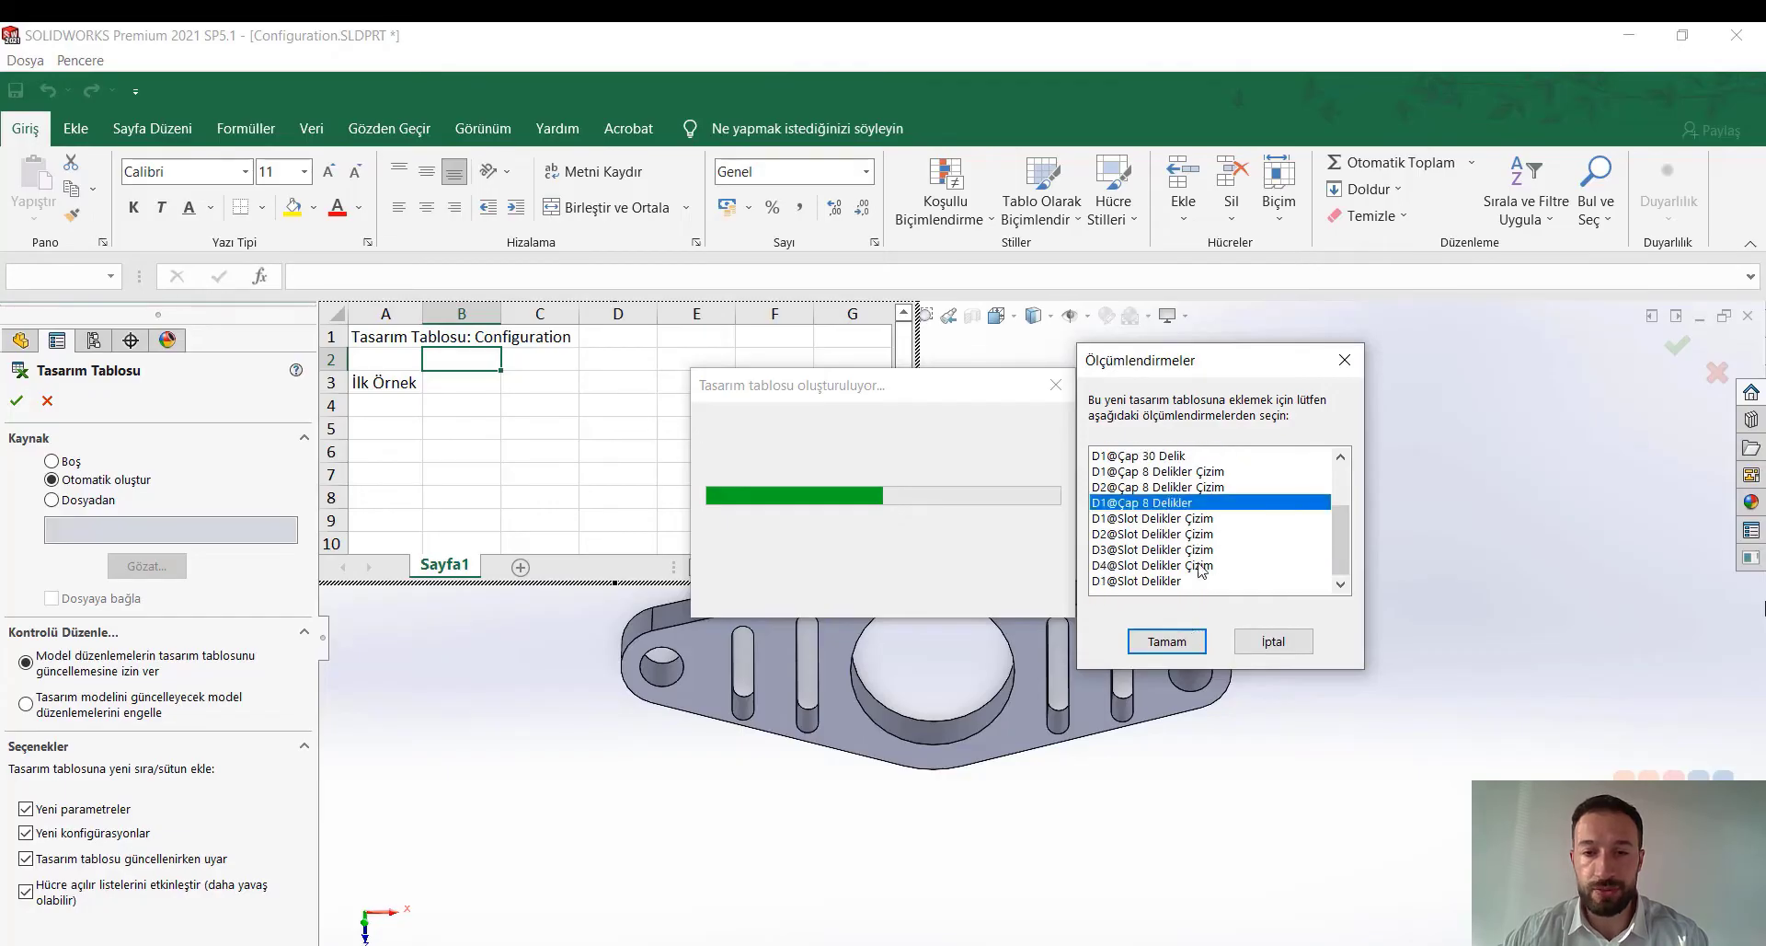
pyautogui.click(1166, 639)
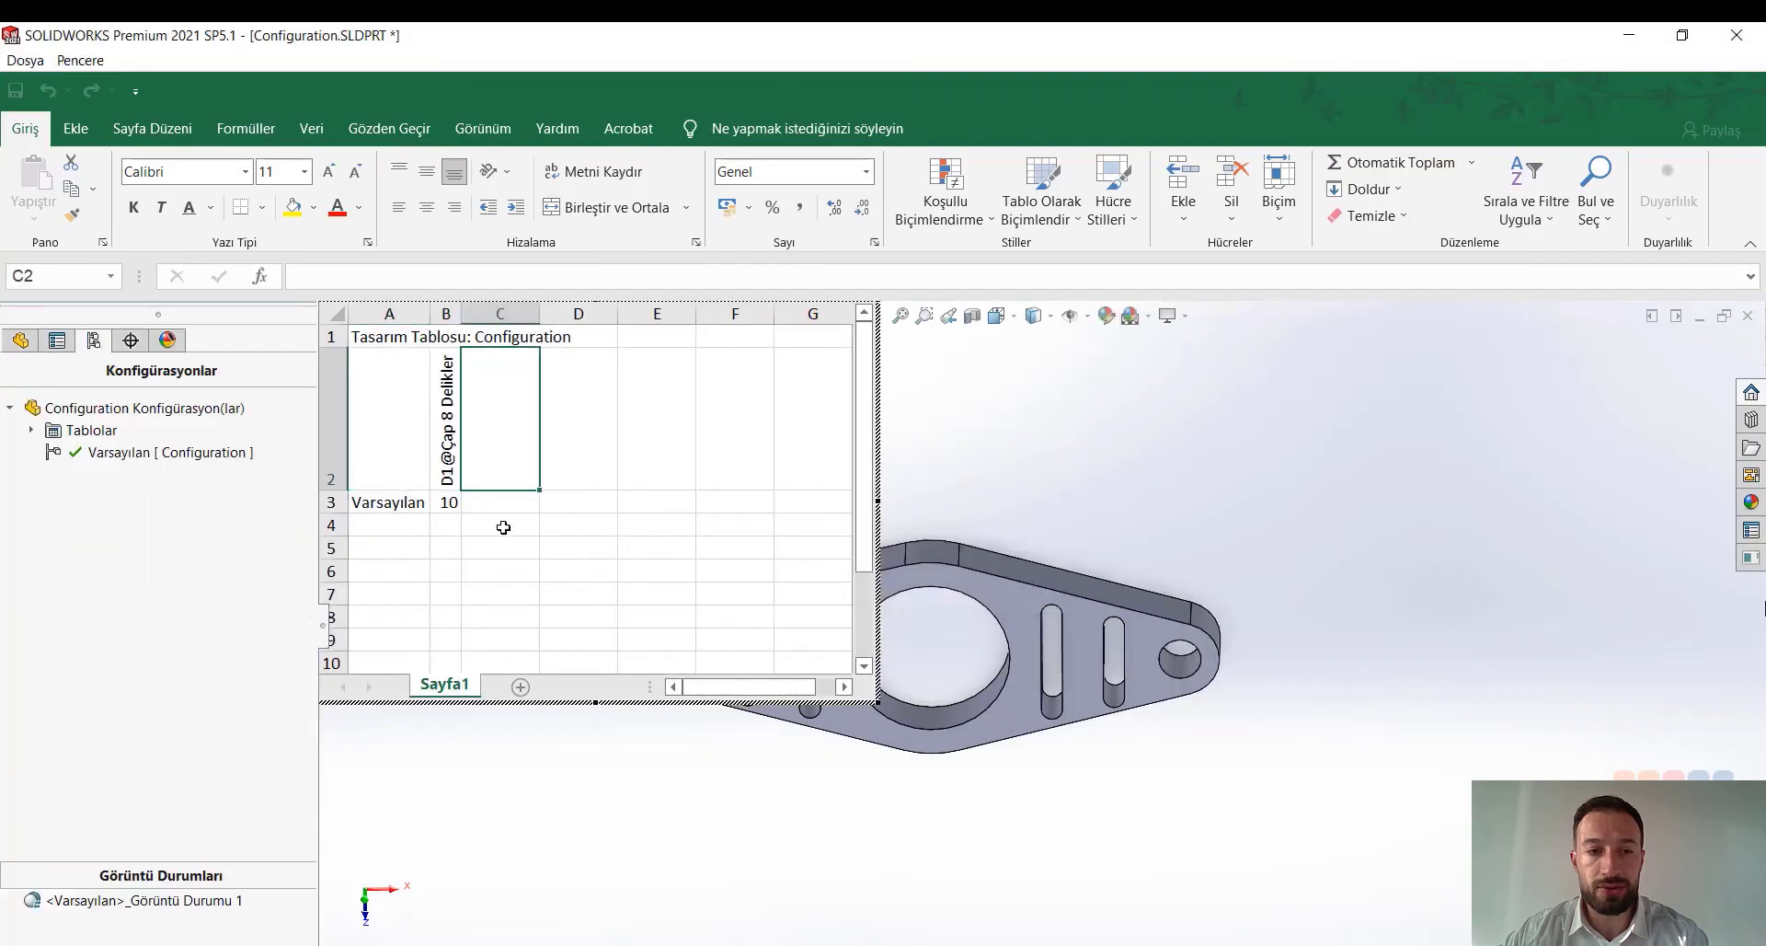
# Enter 4 and 5 in B5:B6, fill the series down to 9, and close the table.
pyautogui.doubleClick(451, 549)
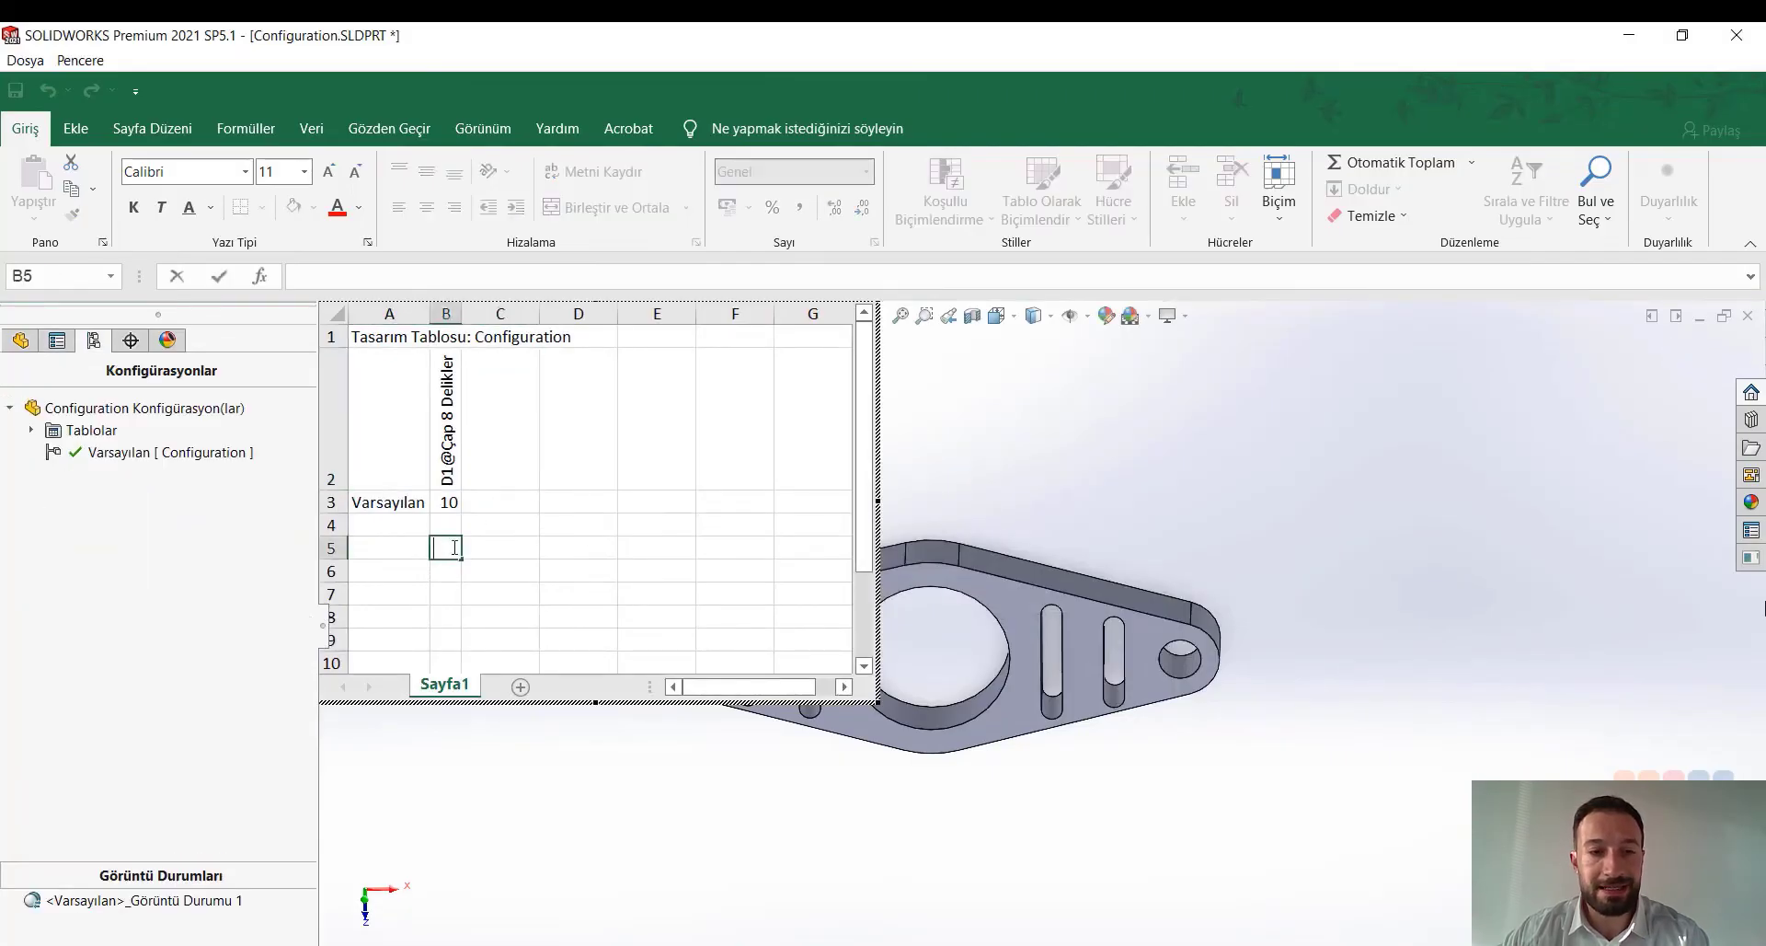
pyautogui.write('4')
pyautogui.click(442, 569)
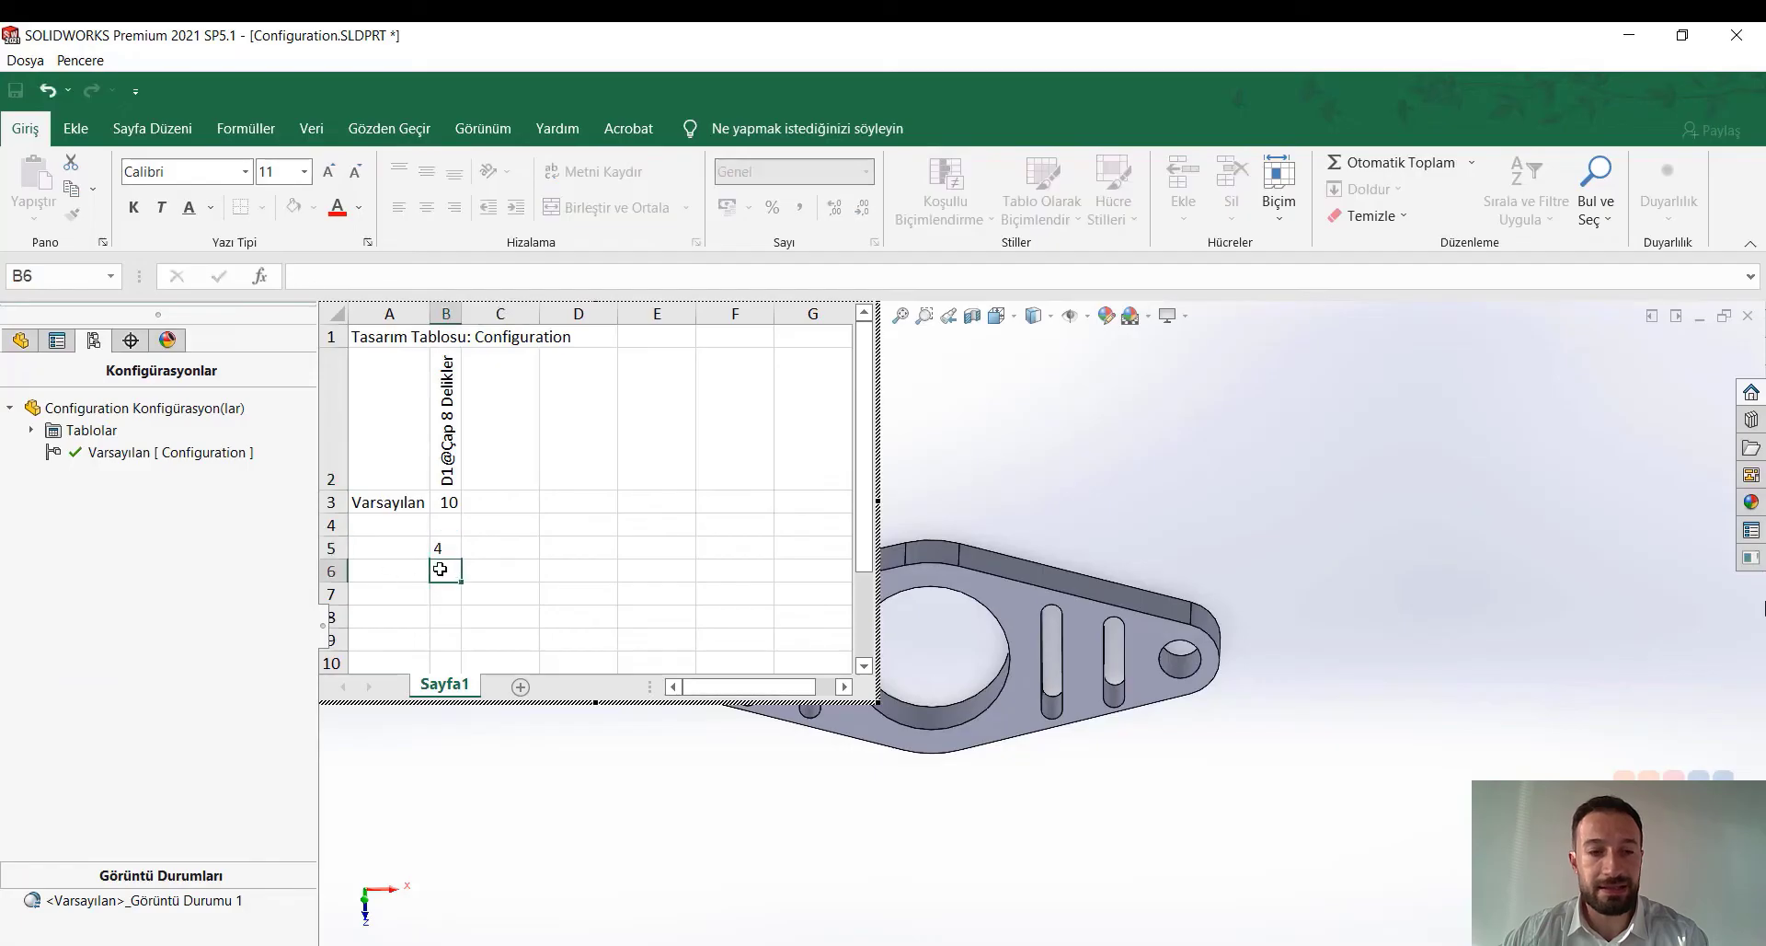
pyautogui.write('5')
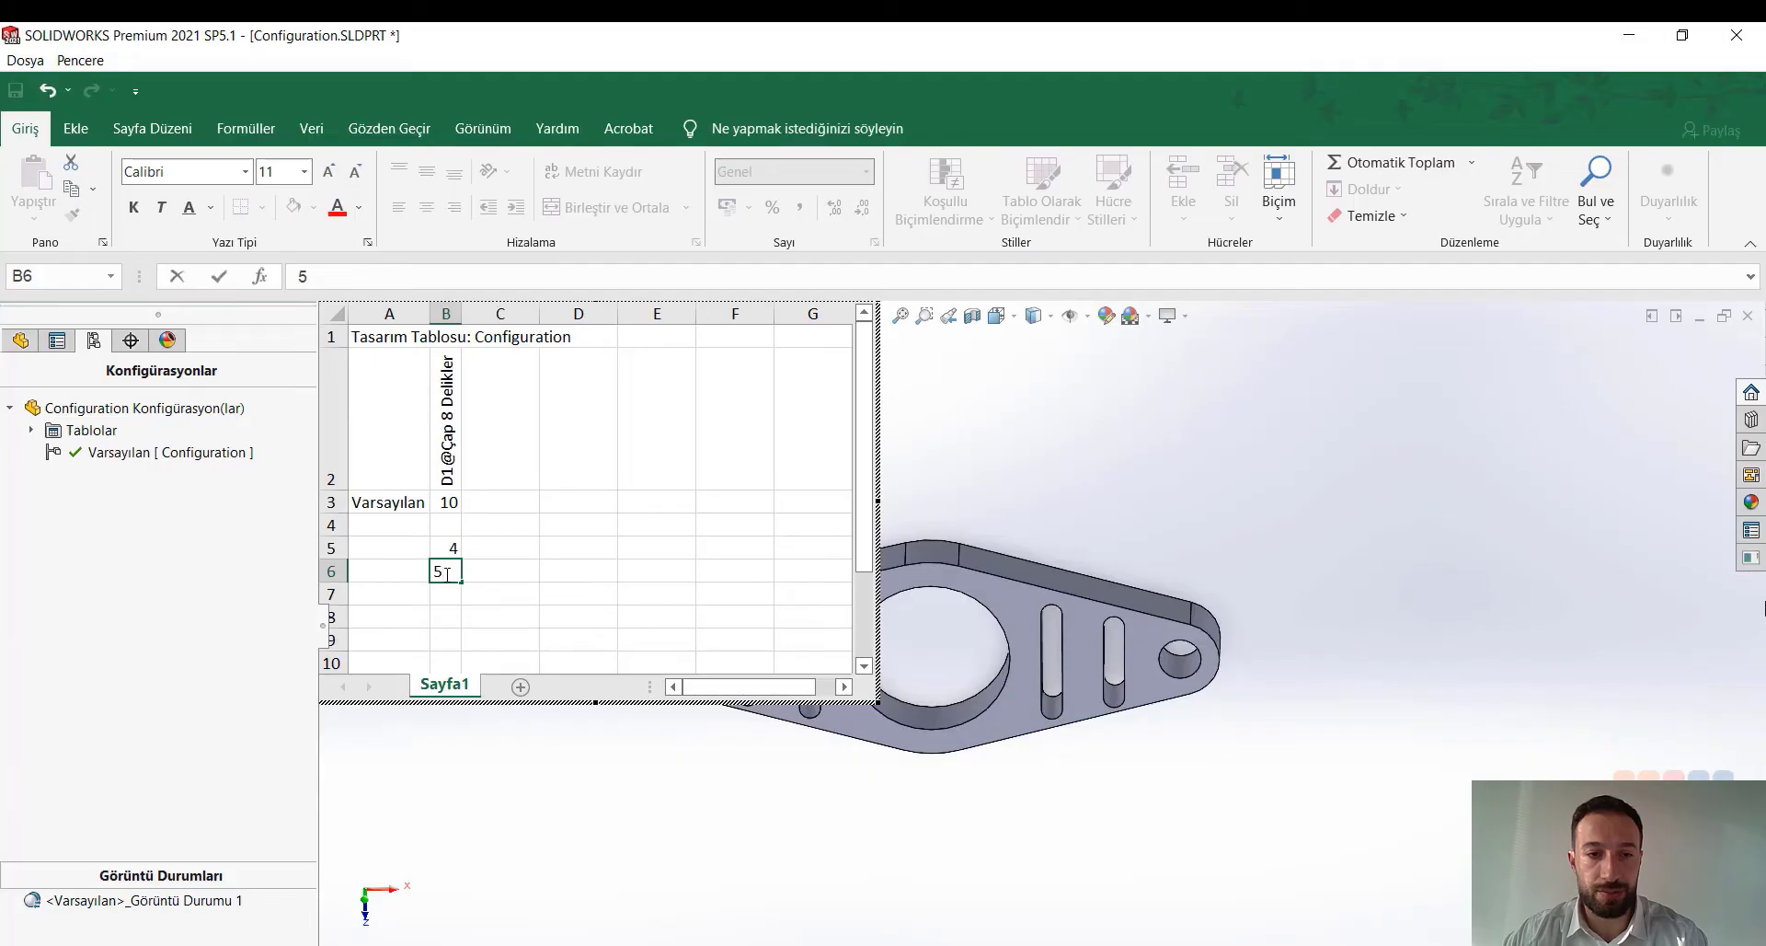
pyautogui.press('Return')
pyautogui.moveTo(452, 550)
pyautogui.mouseDown()
pyautogui.moveTo(457, 640)
pyautogui.moveTo(442, 473)
pyautogui.mouseUp()
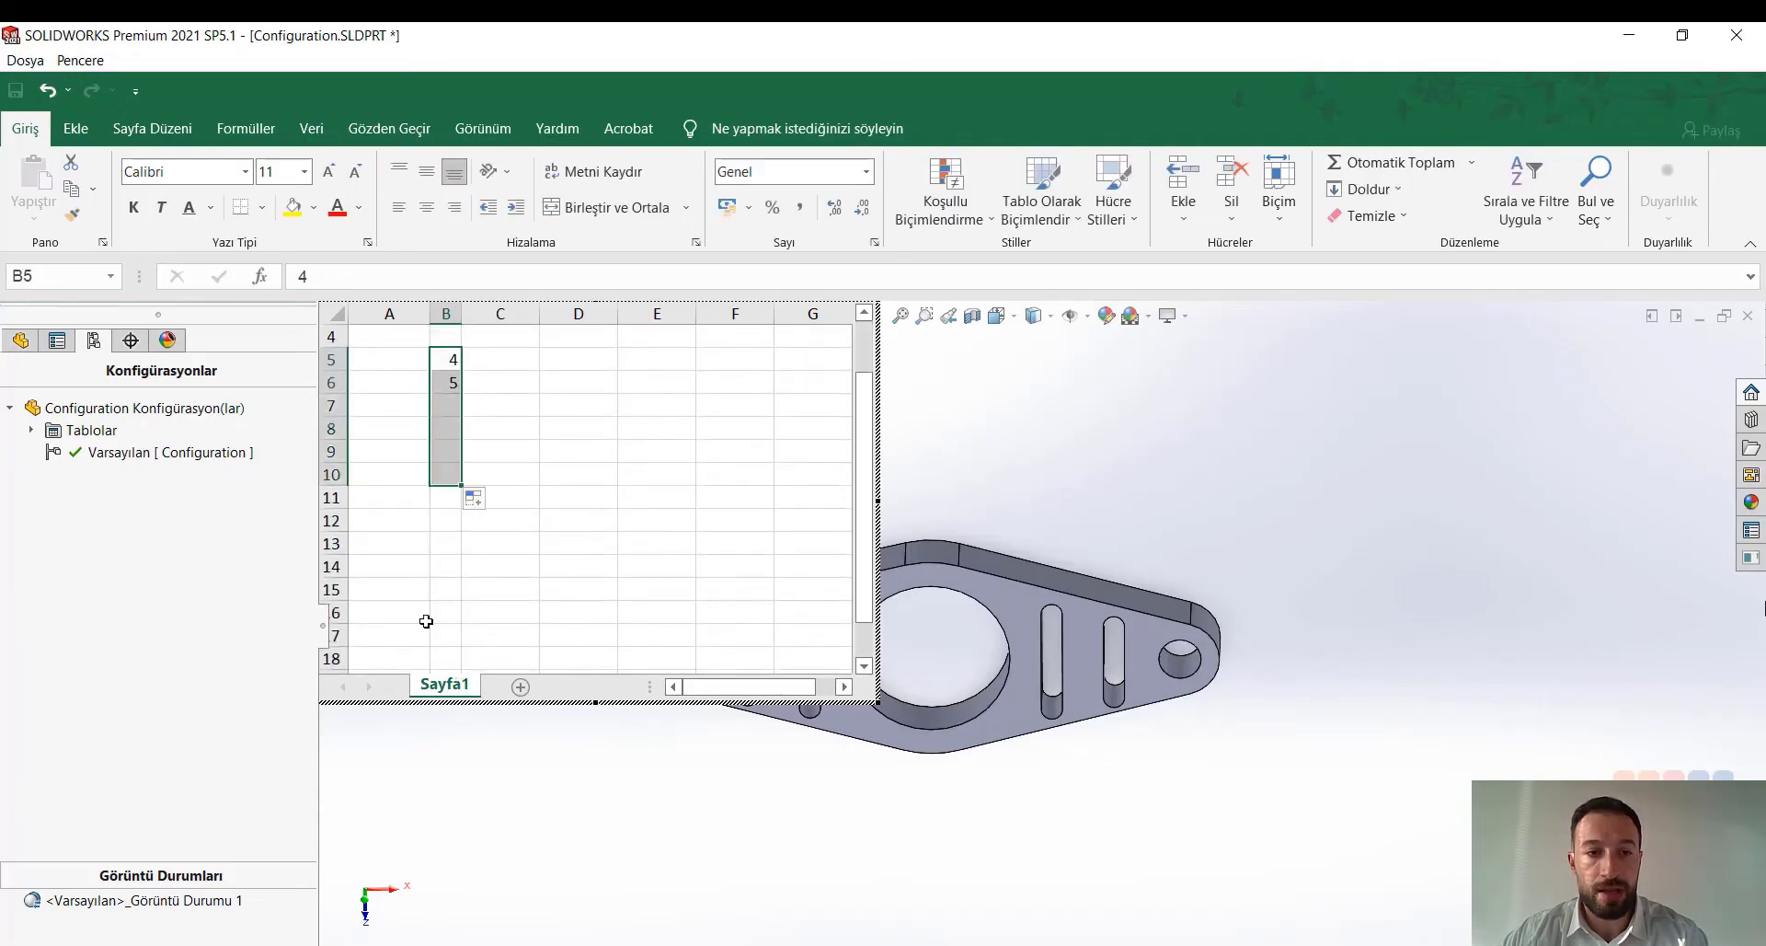
pyautogui.click(1033, 414)
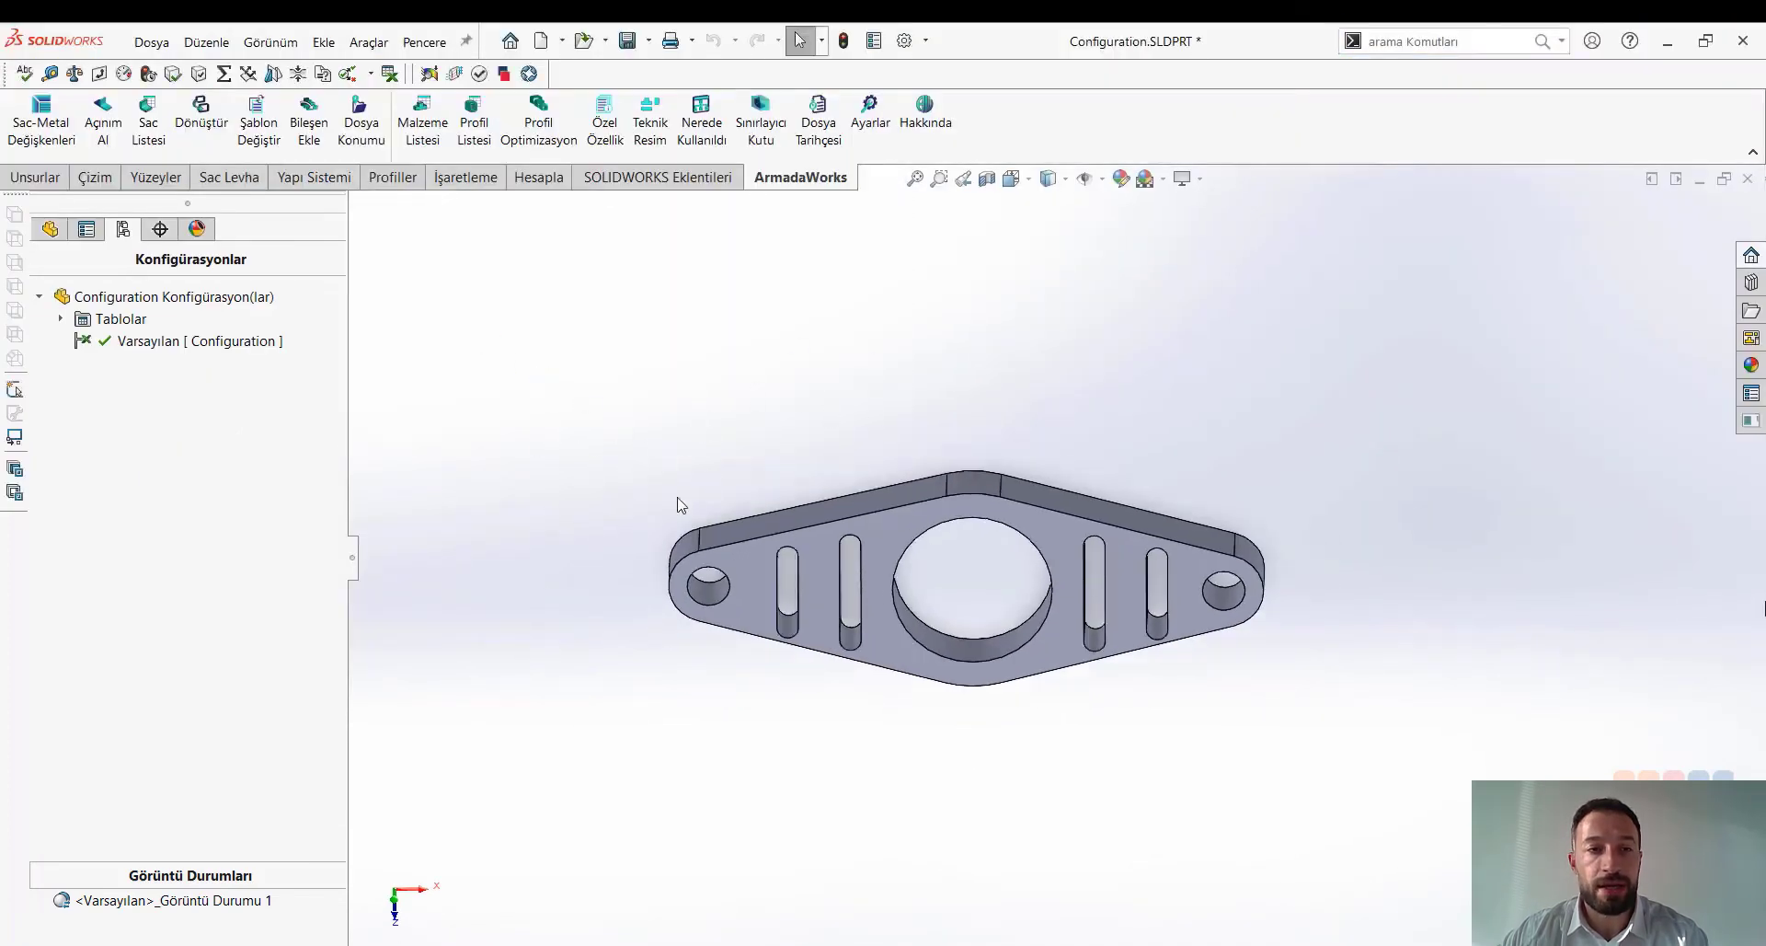
# In the Configuration Publisher, add a list control linked to D1@Çap 8 Delikler.
pyautogui.rightClick(210, 299)
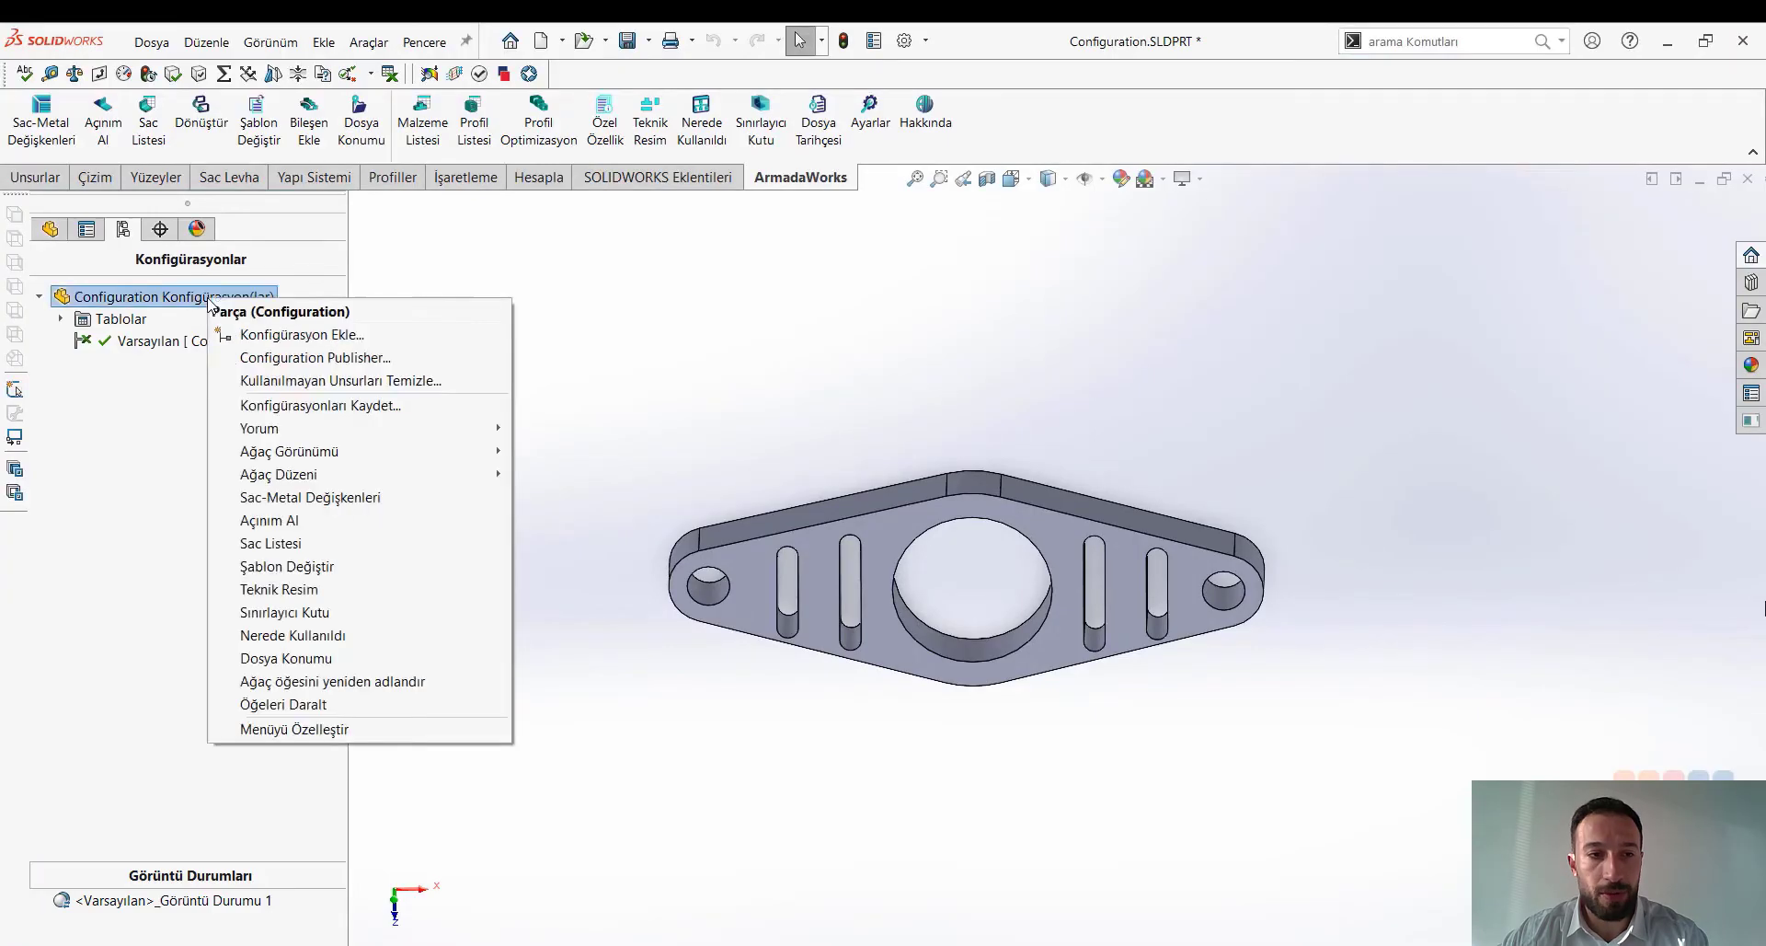
pyautogui.click(264, 361)
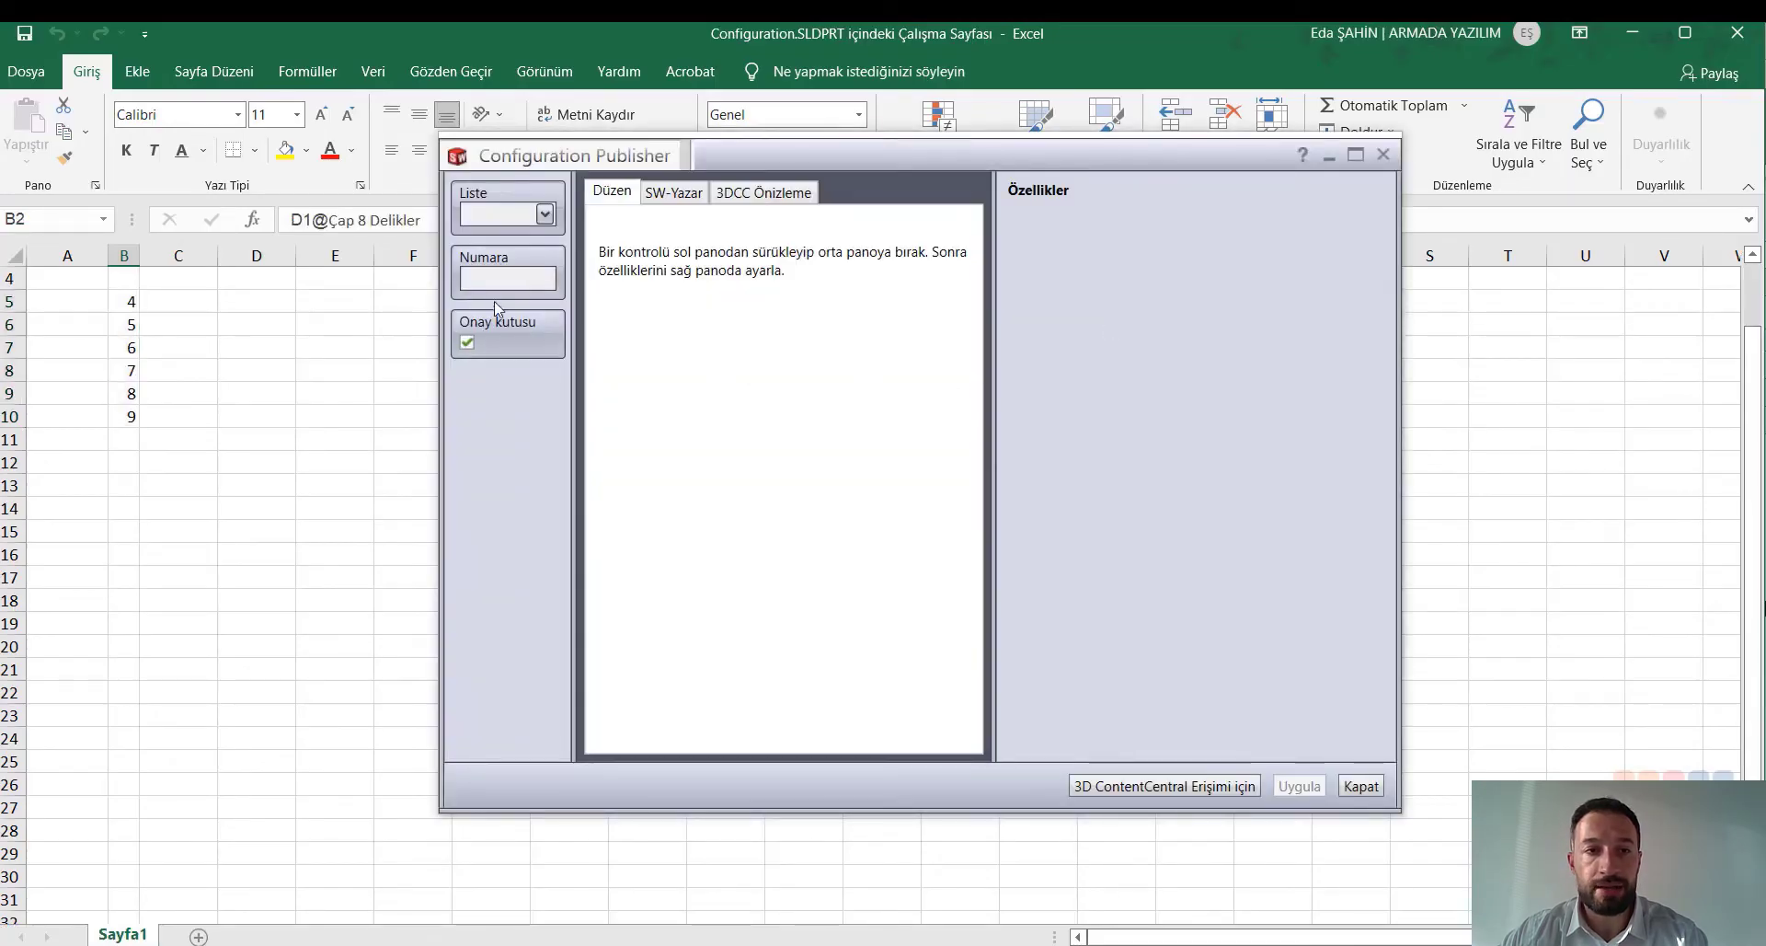
pyautogui.moveTo(492, 207); pyautogui.dragTo(708, 276)
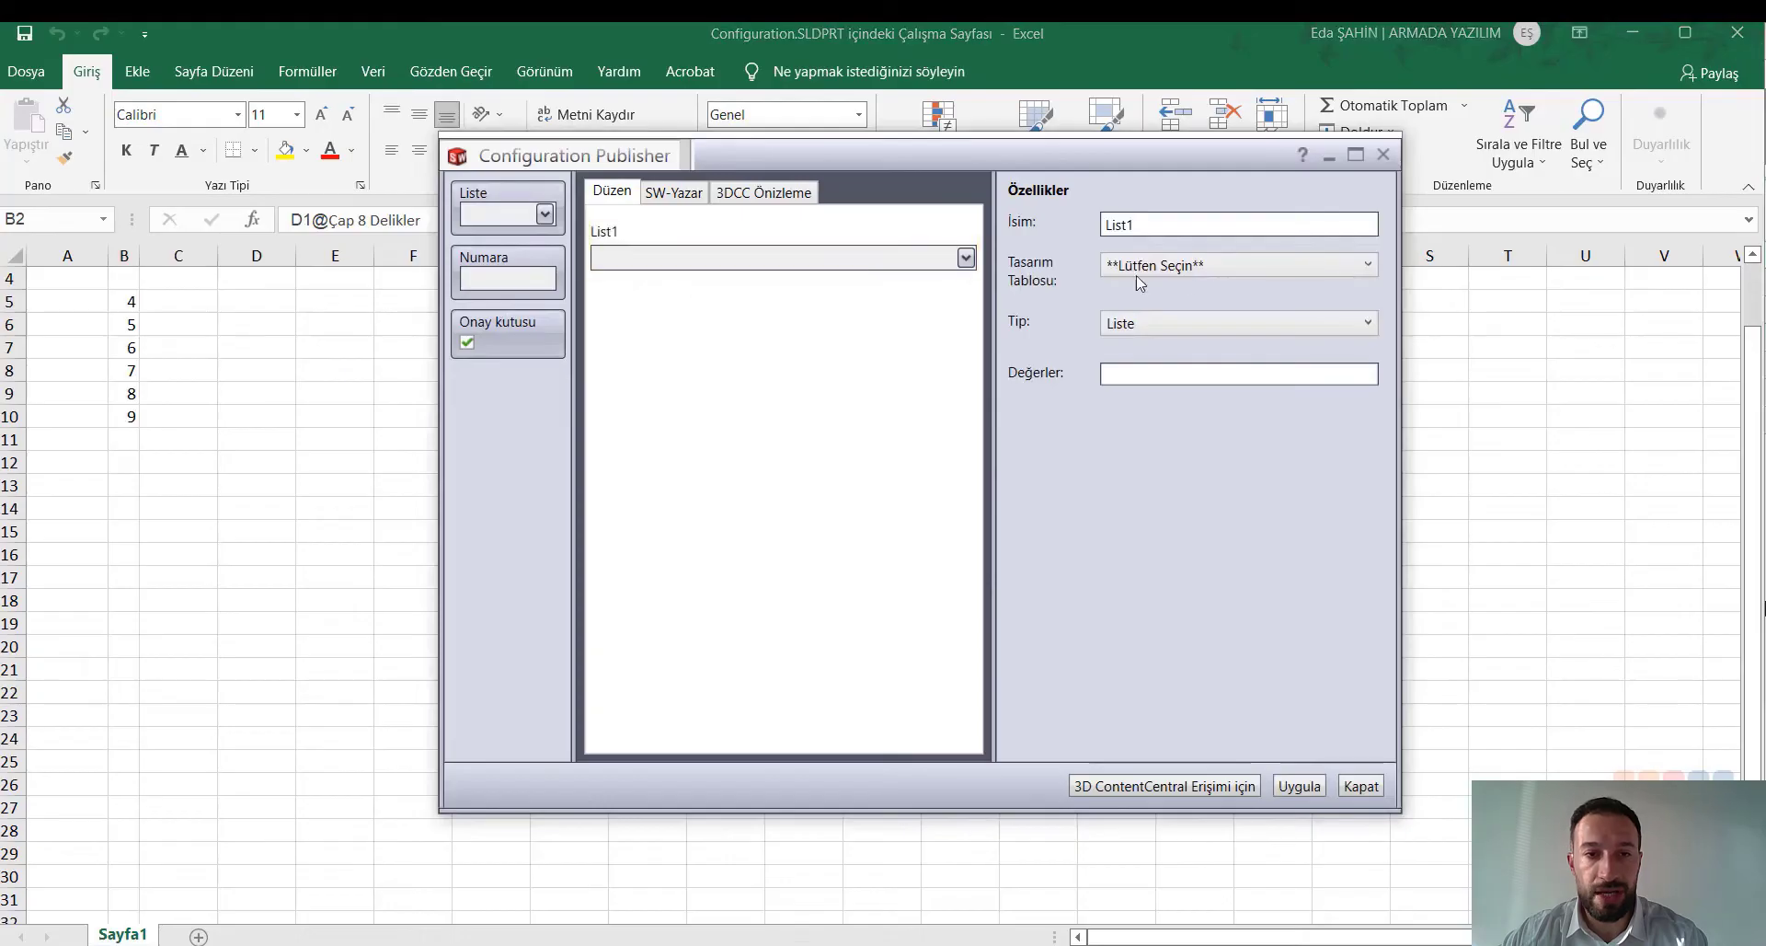
pyautogui.click(1202, 263)
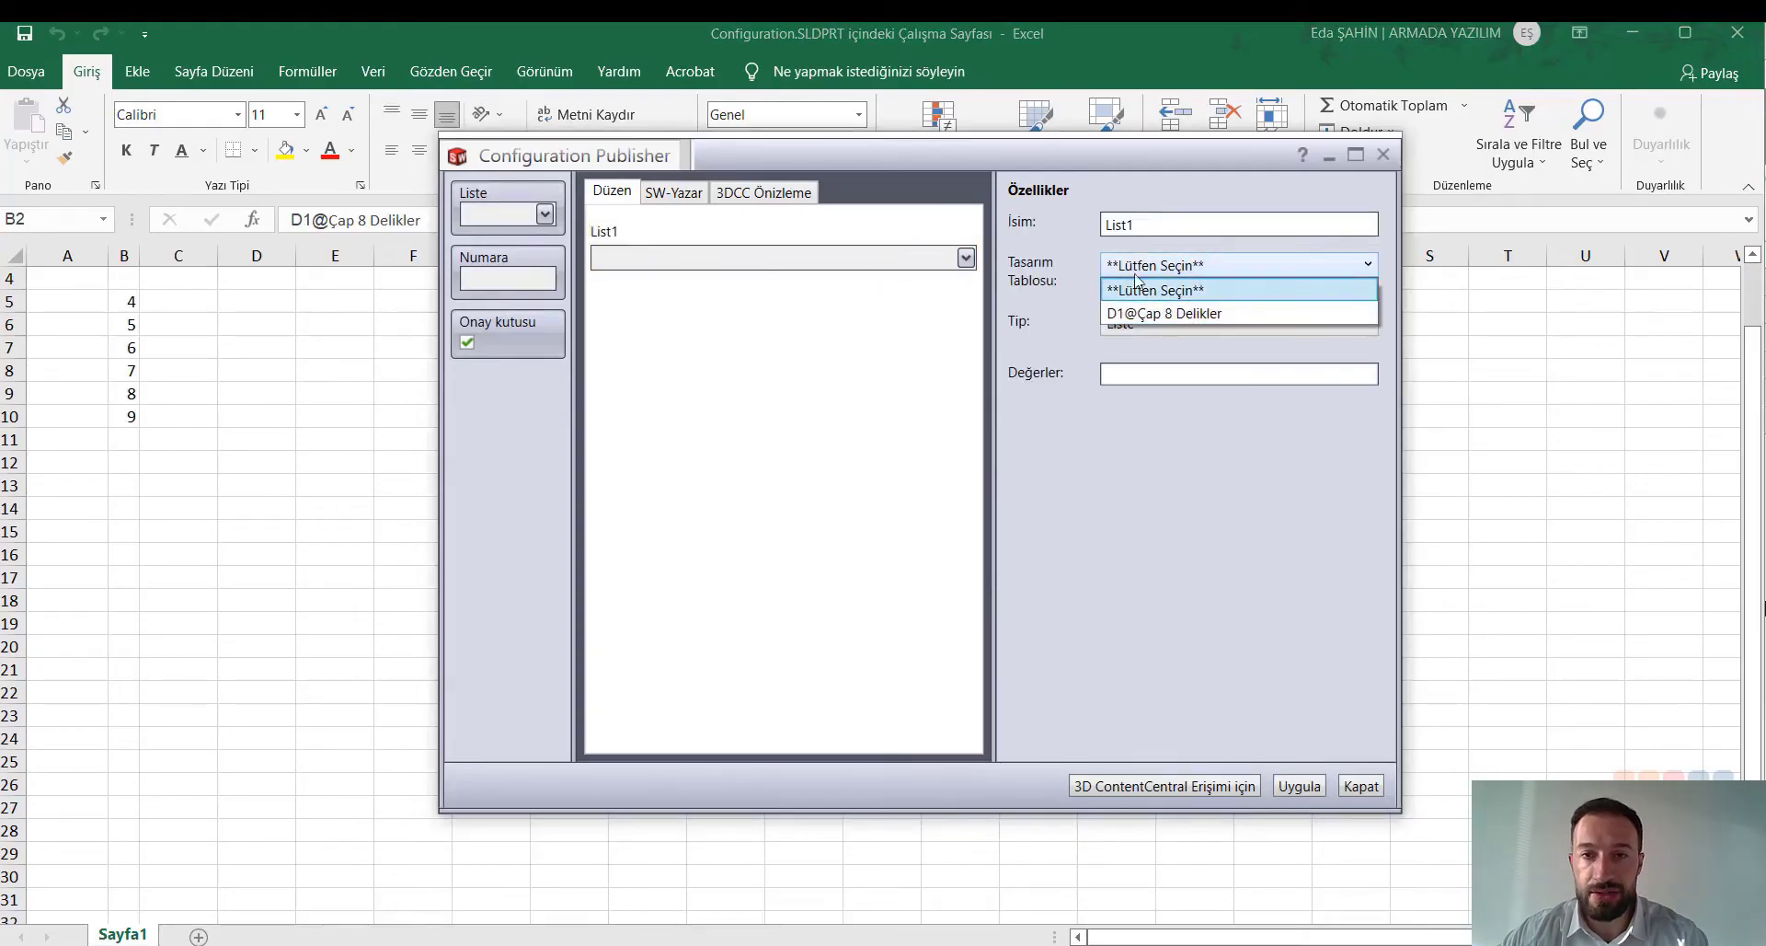
pyautogui.click(1164, 317)
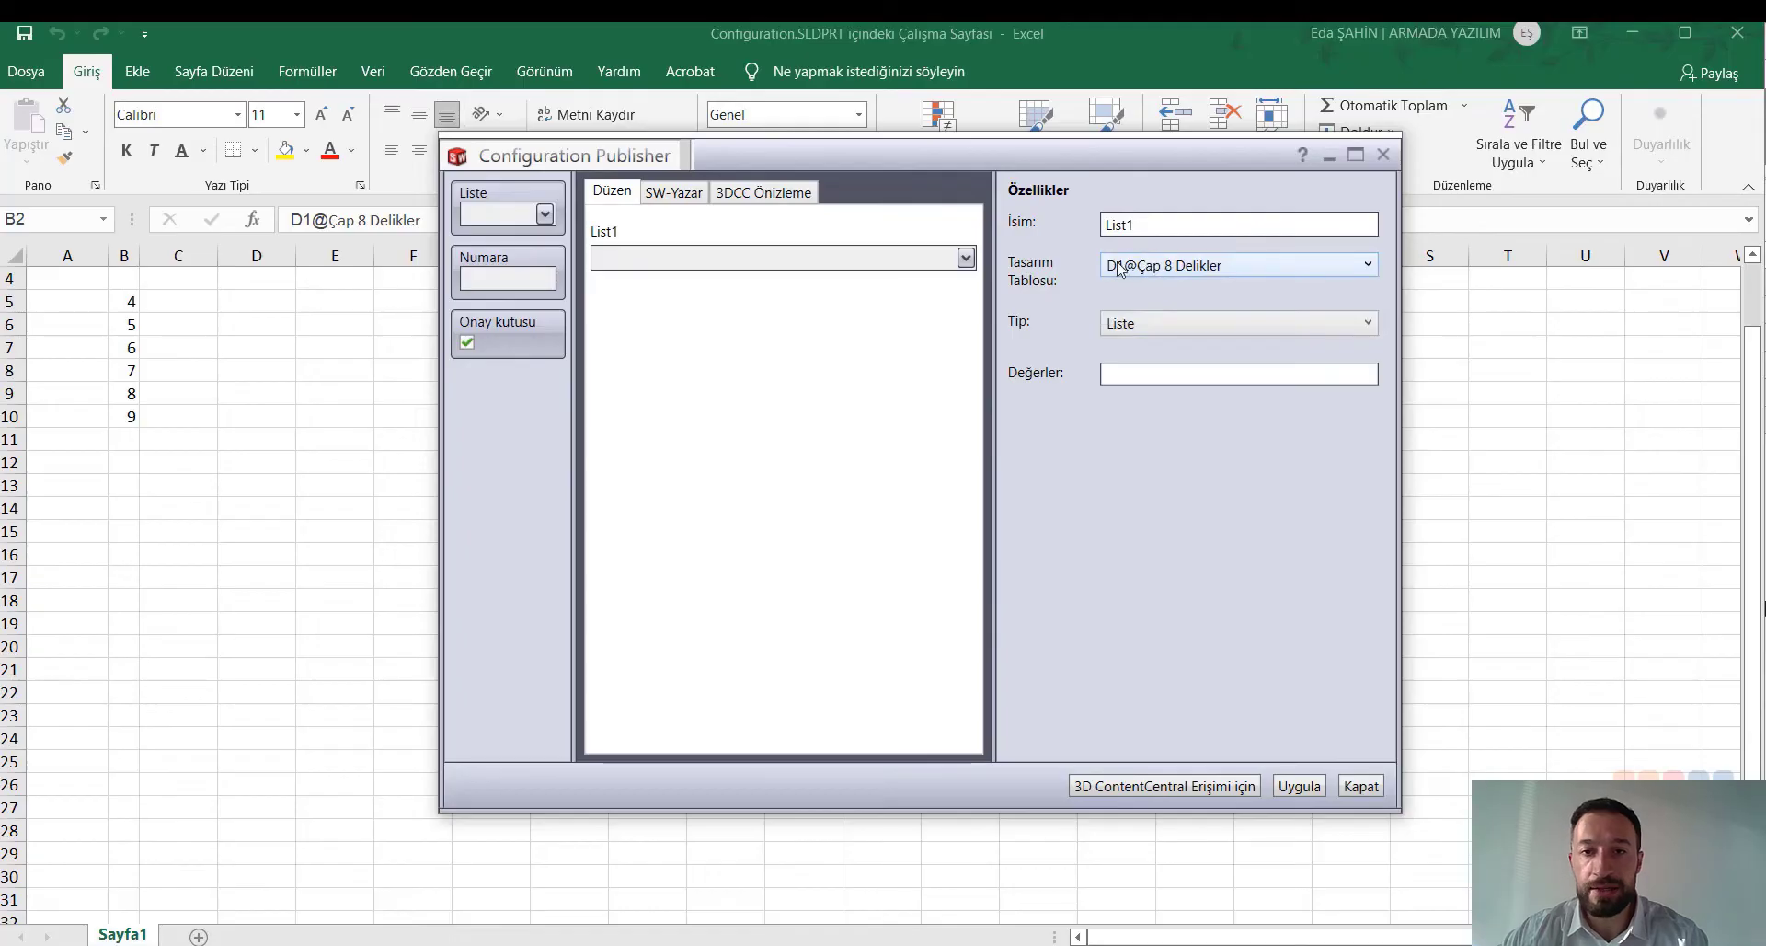
# Name the list parameter Çap 8 Delikler, set its type to Tasarım Tablosu, and close the publisher.
pyautogui.moveTo(1141, 224); pyautogui.dragTo(1074, 237)
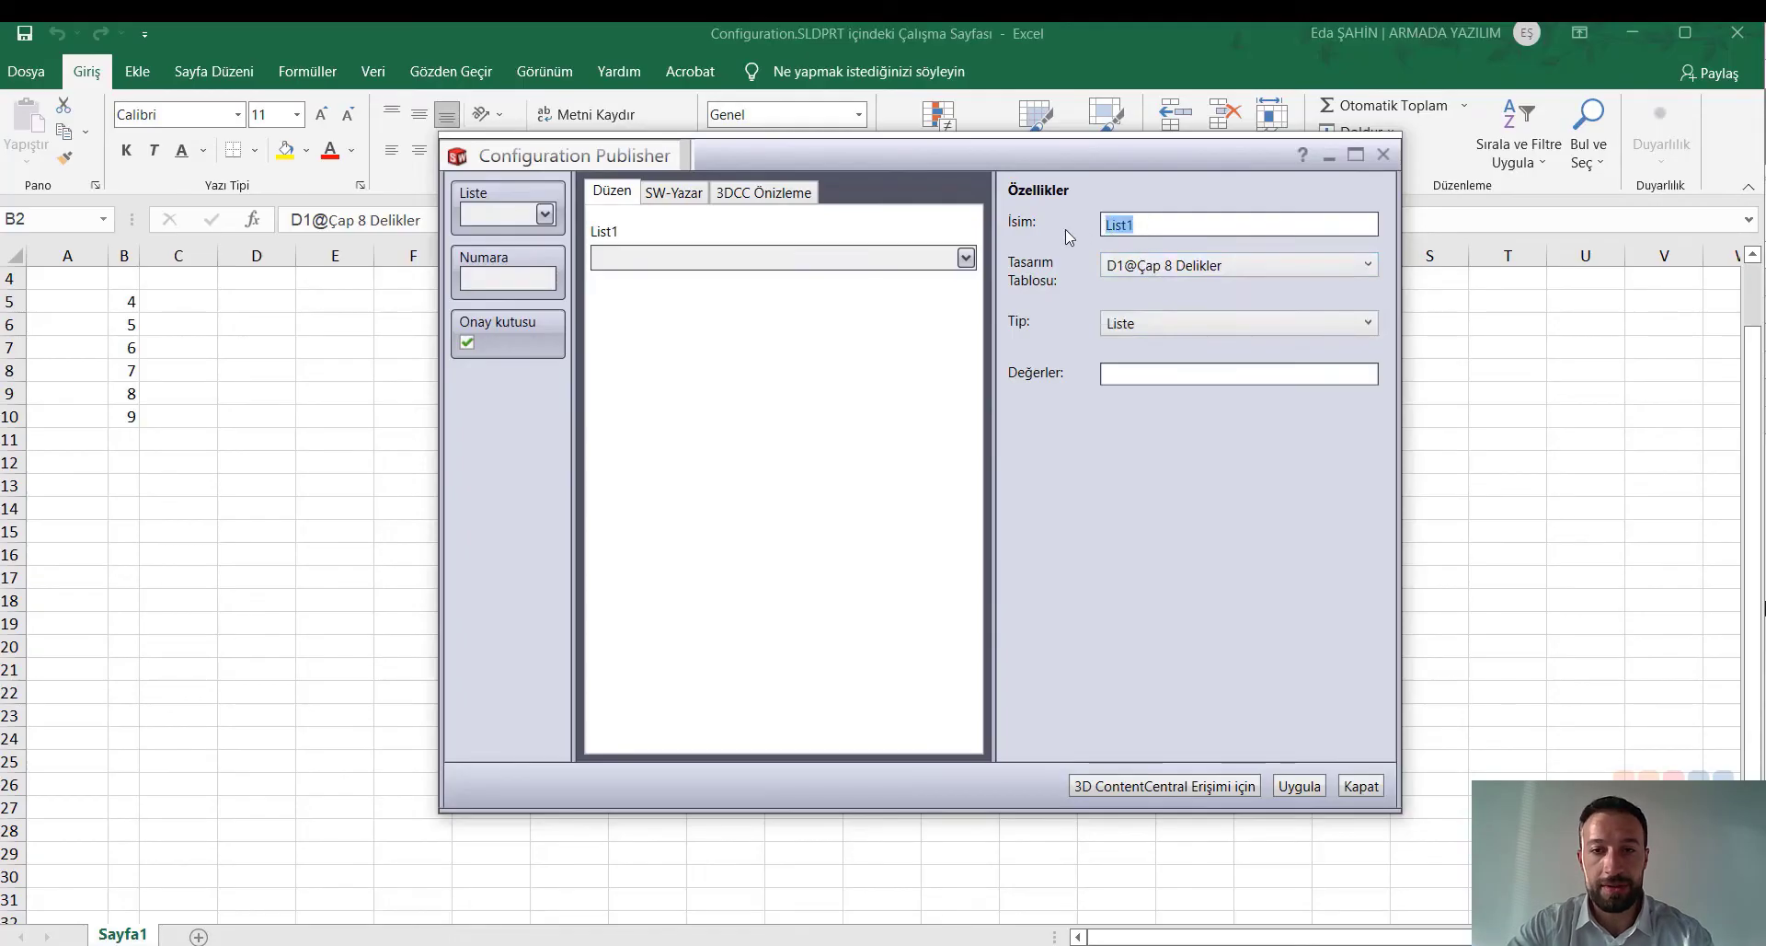
pyautogui.write('ÇAp')
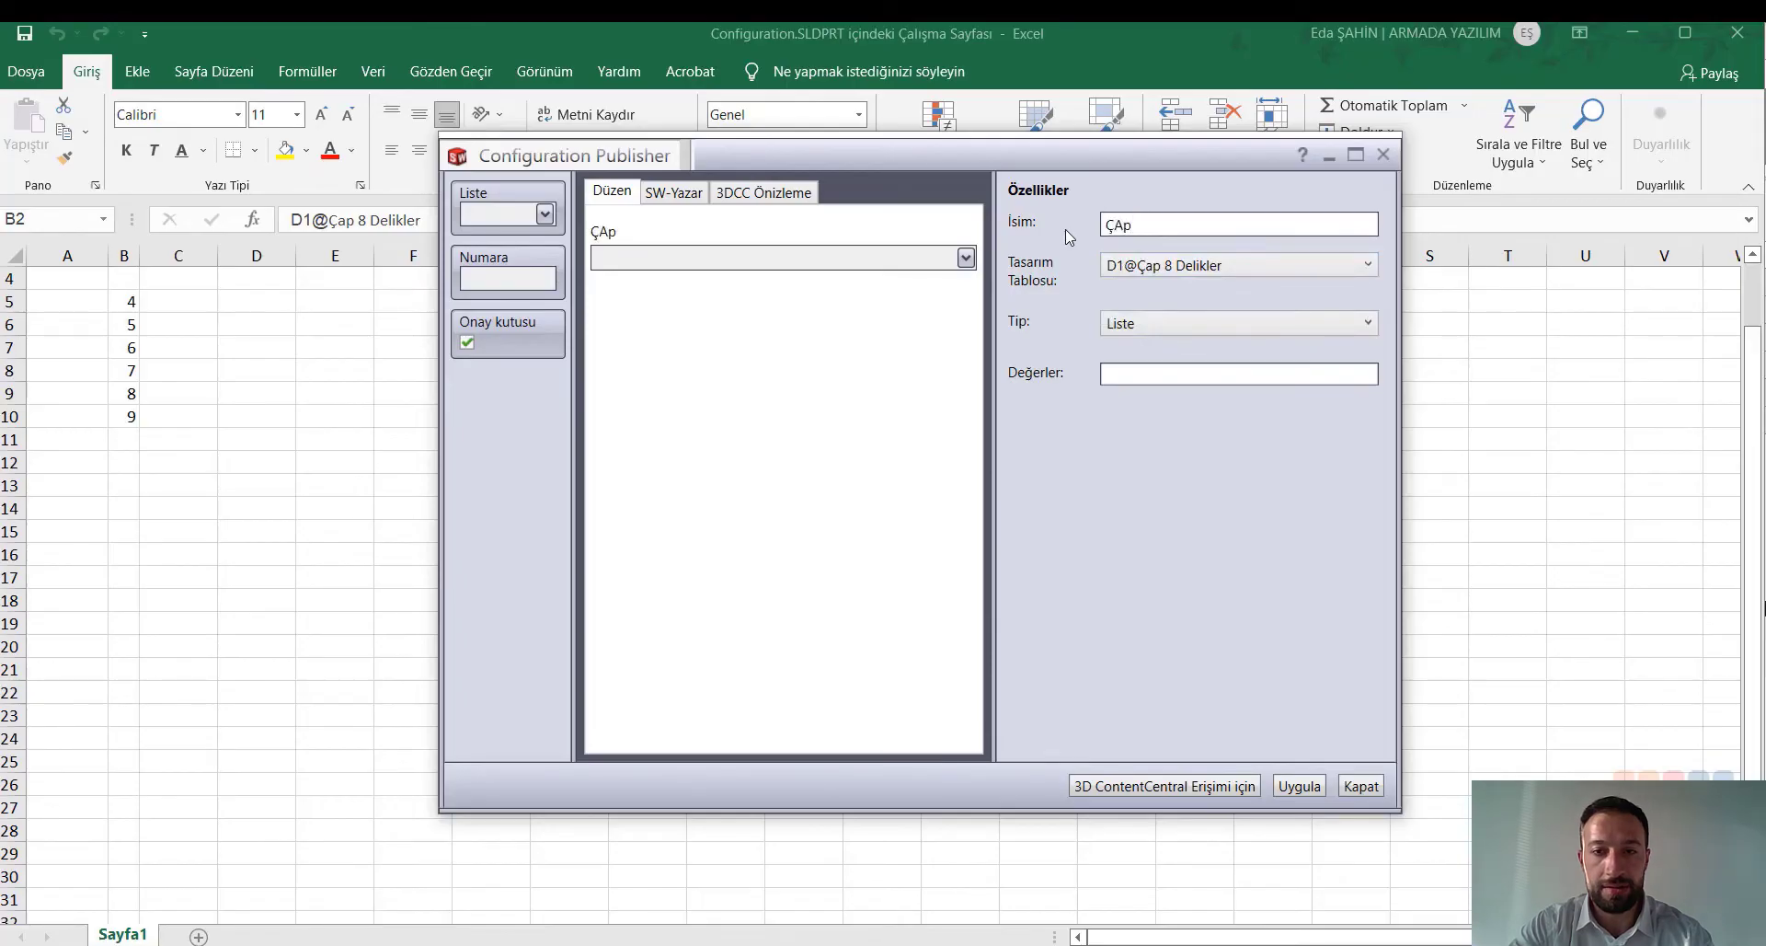
pyautogui.write('Ça')
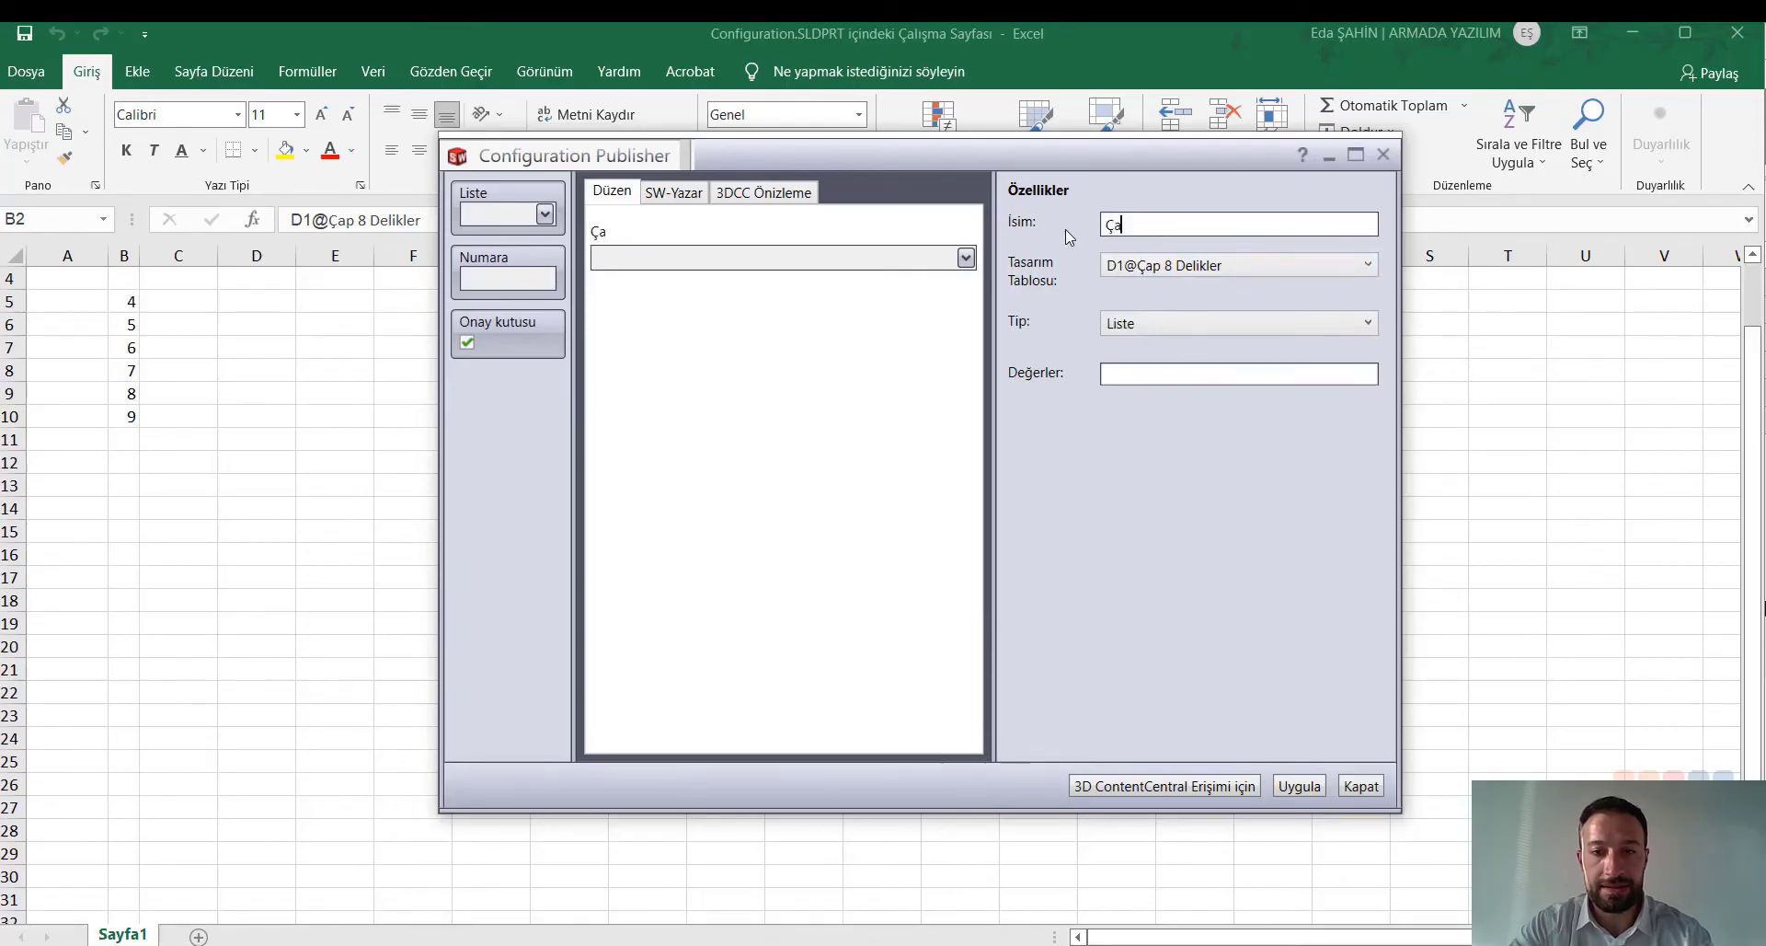
pyautogui.write('p 8 Deli')
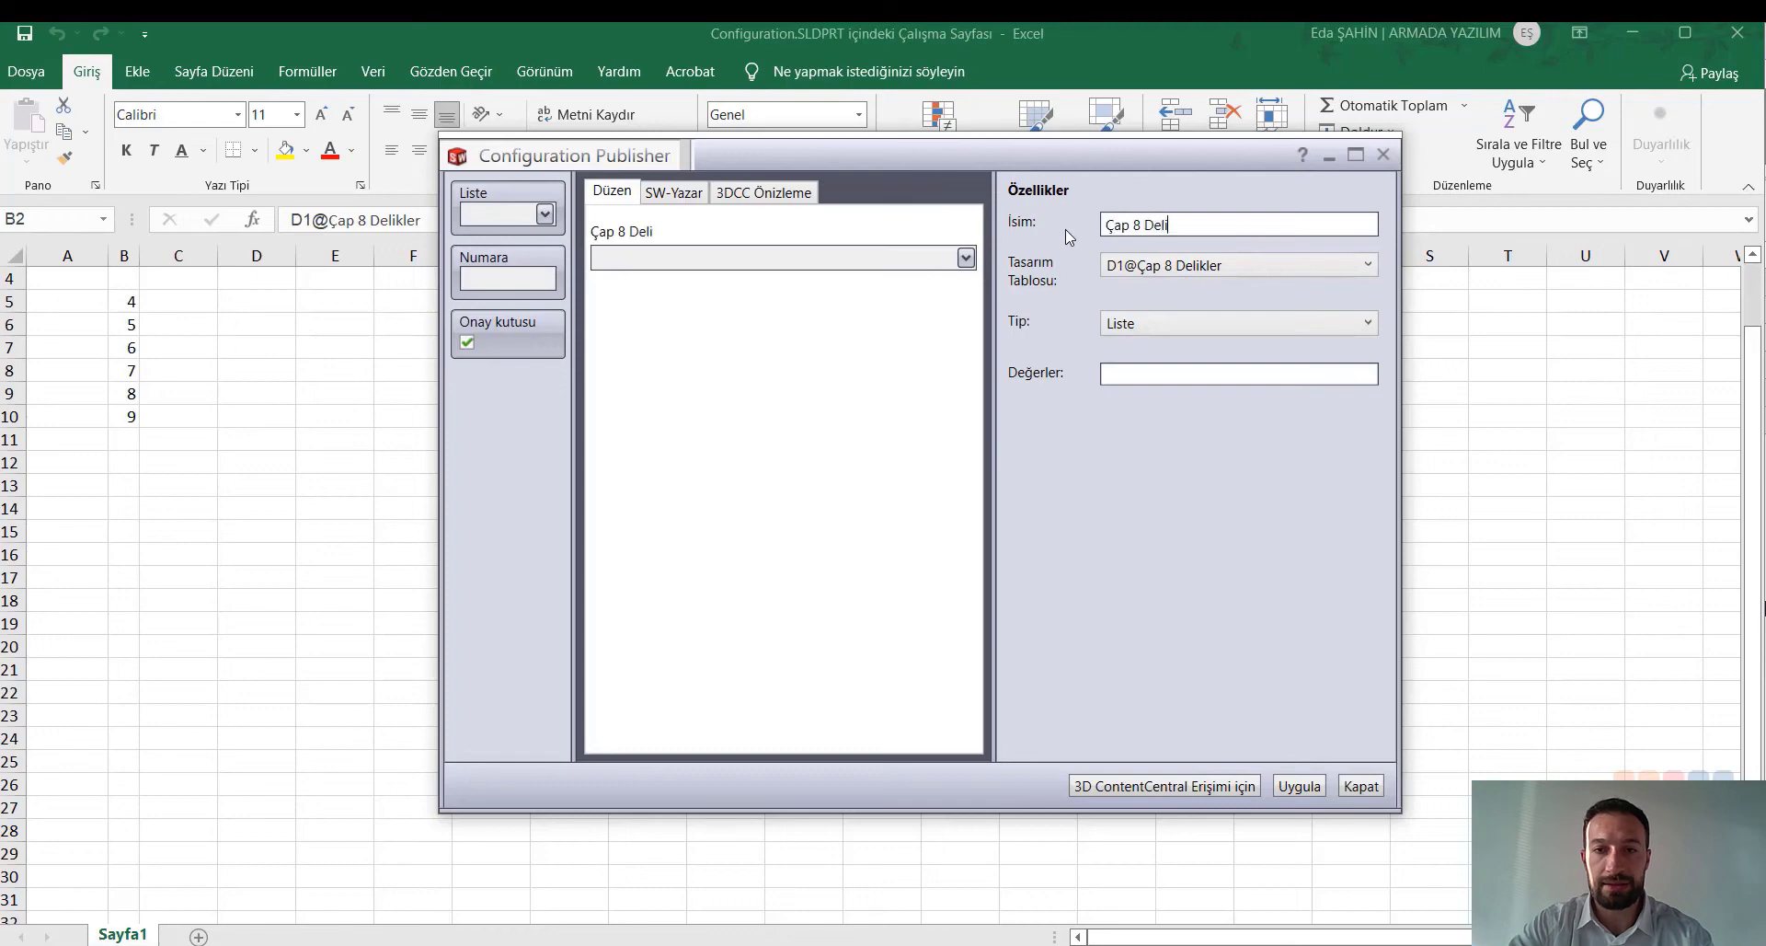
pyautogui.write('kler')
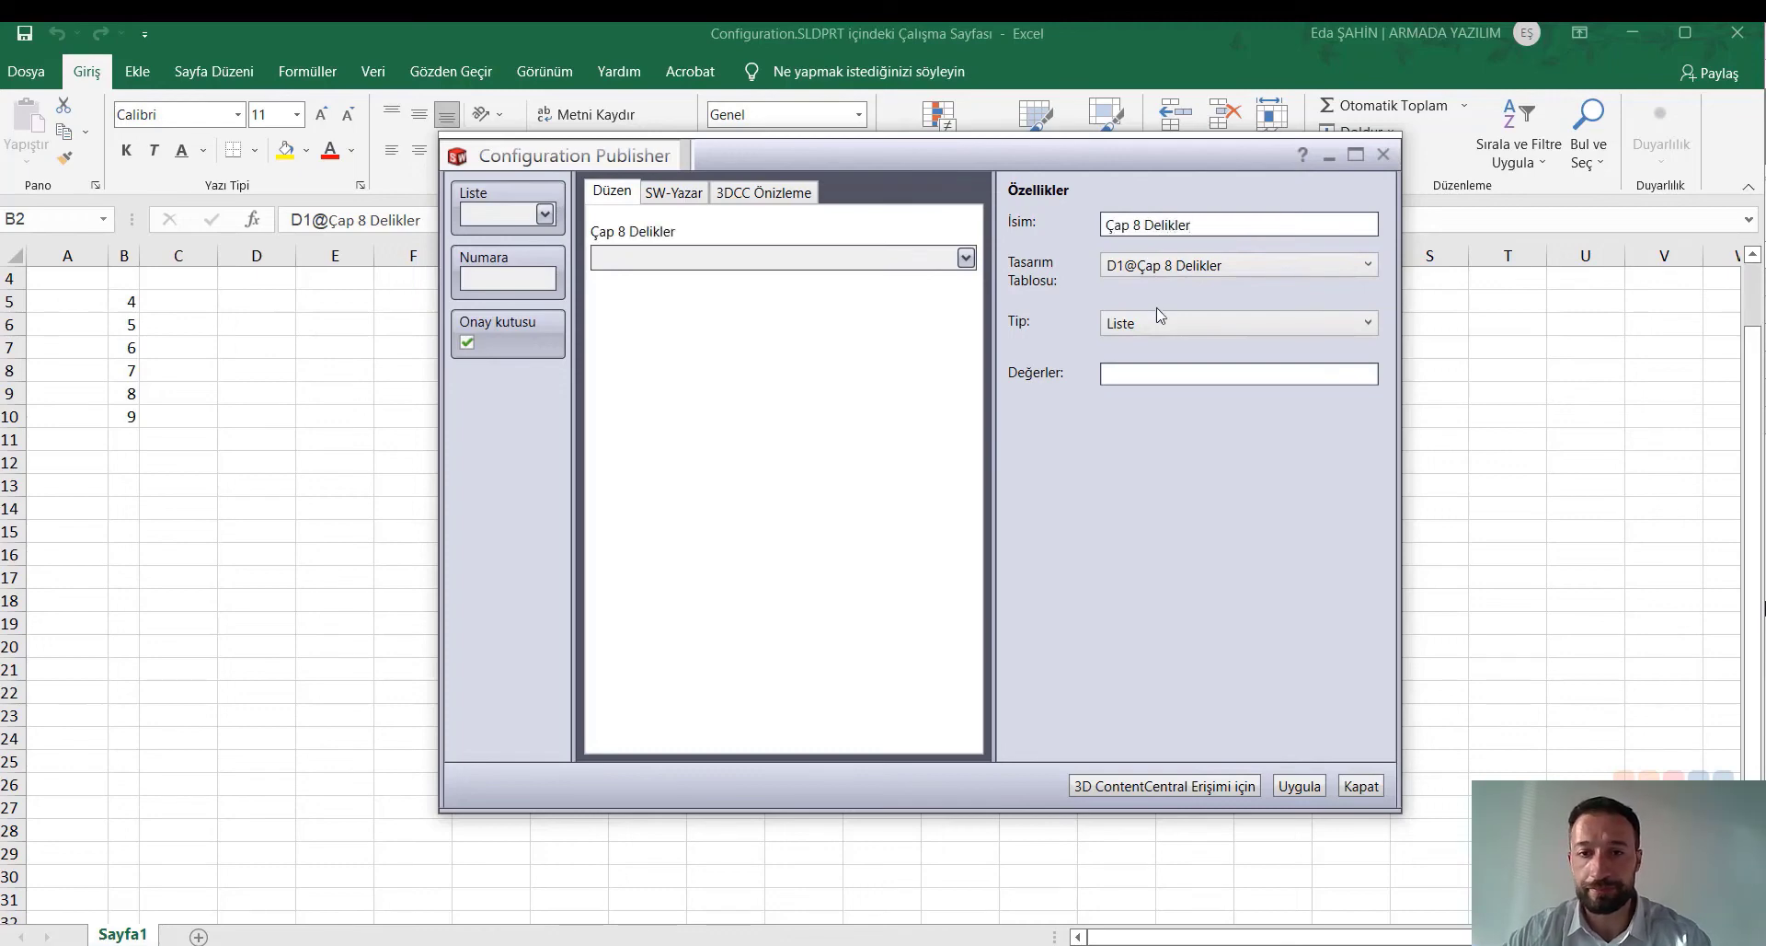
pyautogui.click(1165, 324)
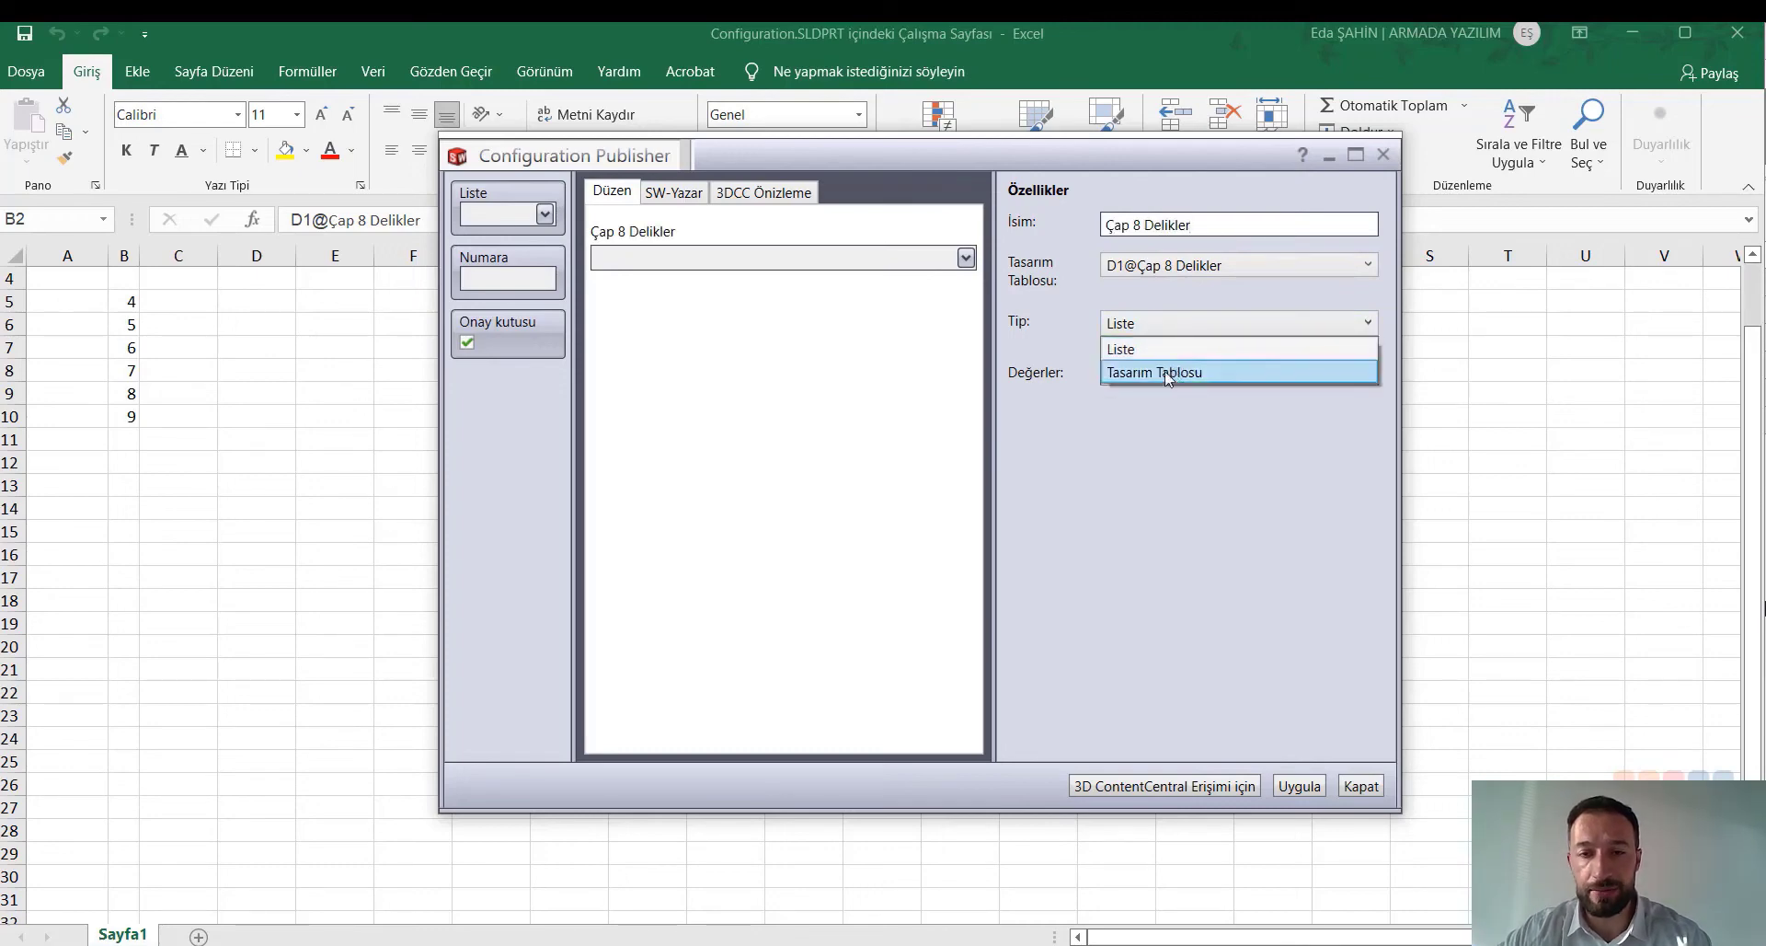
pyautogui.click(1161, 371)
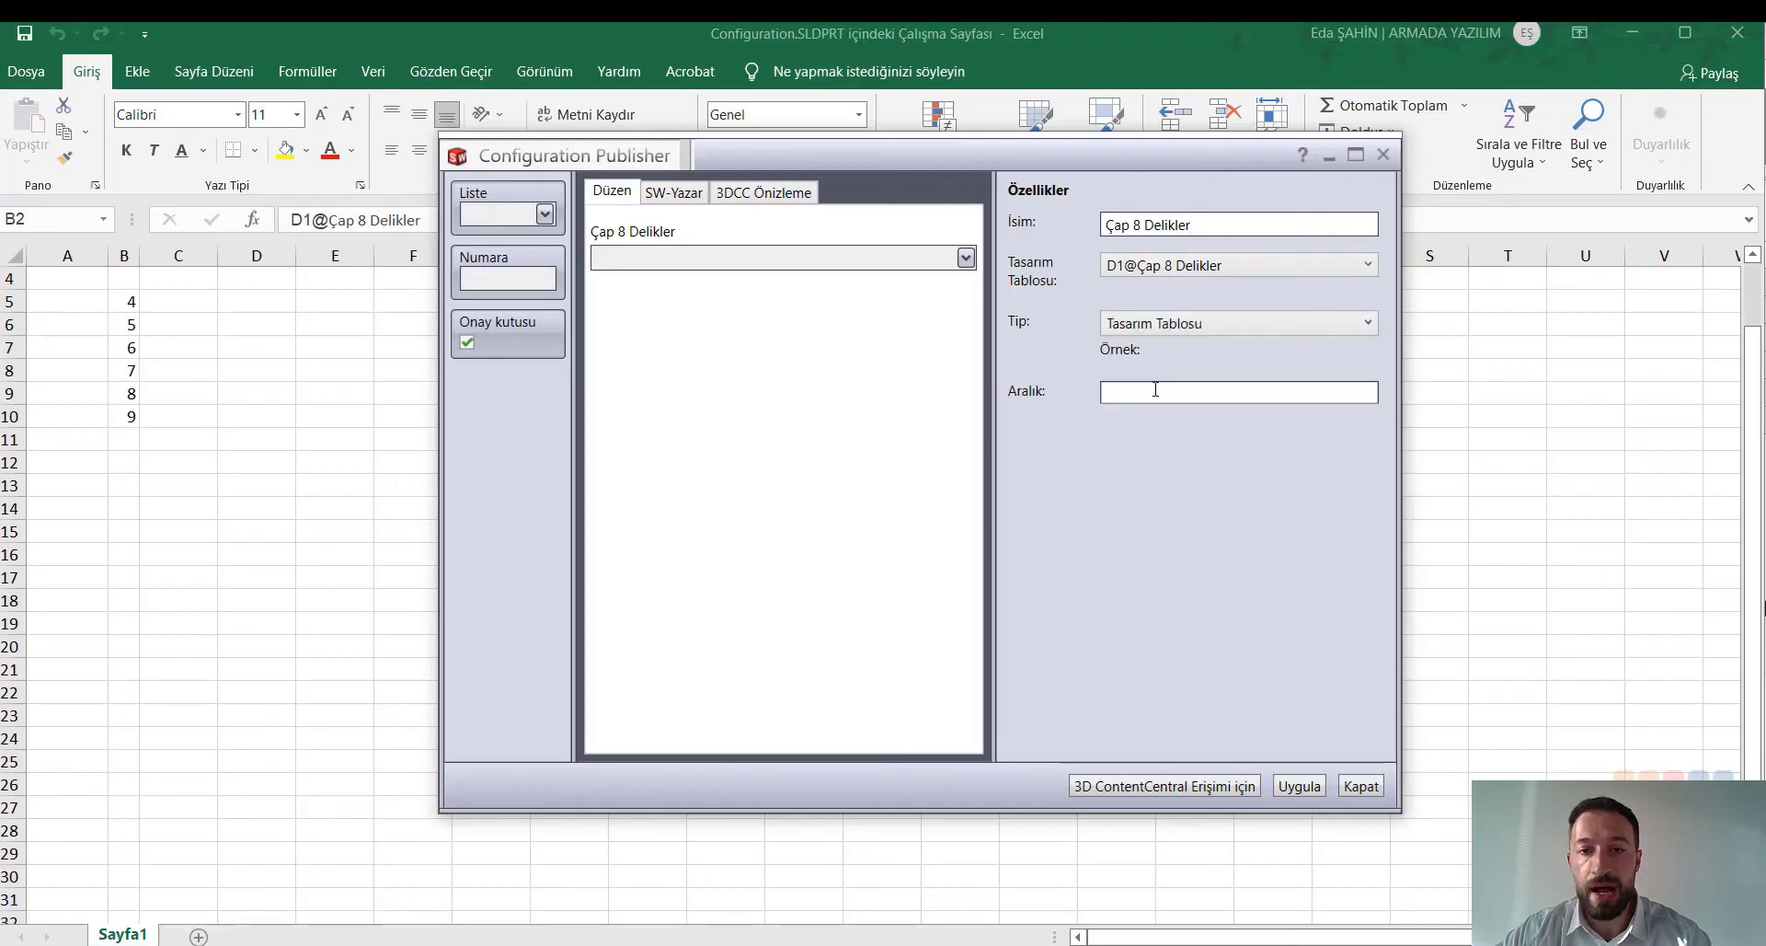
pyautogui.moveTo(1109, 157); pyautogui.dragTo(1311, 187)
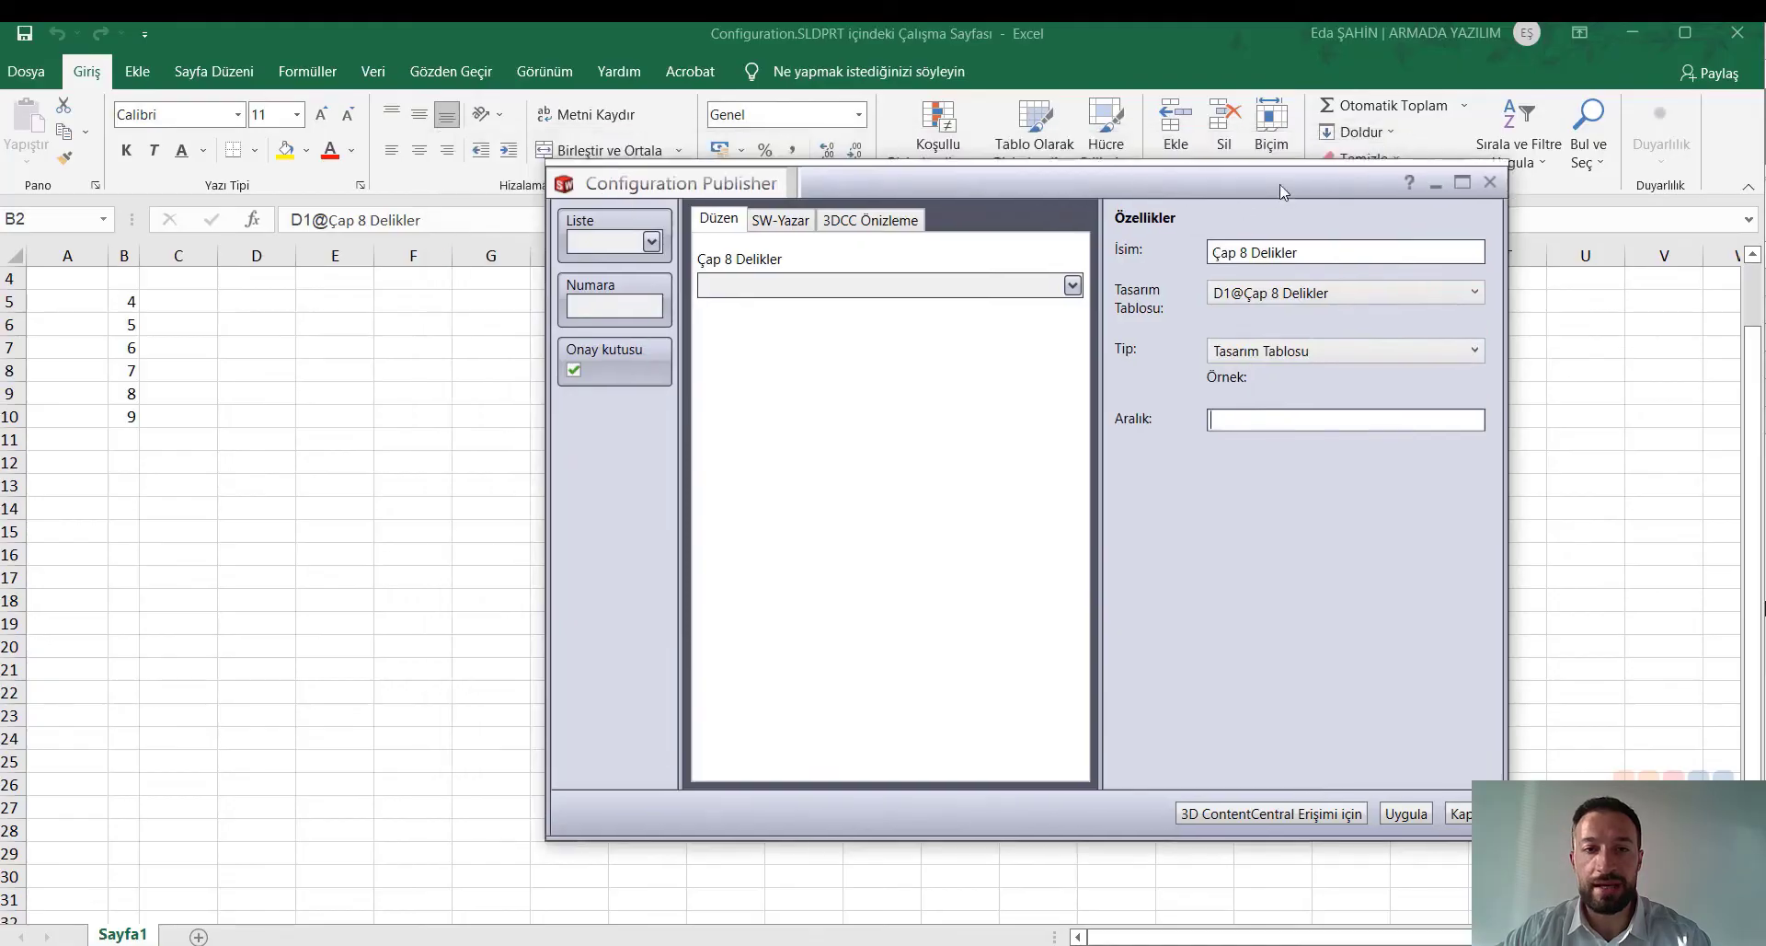
pyautogui.scroll(1, 155, 345)
pyautogui.scroll(1, 155, 345)
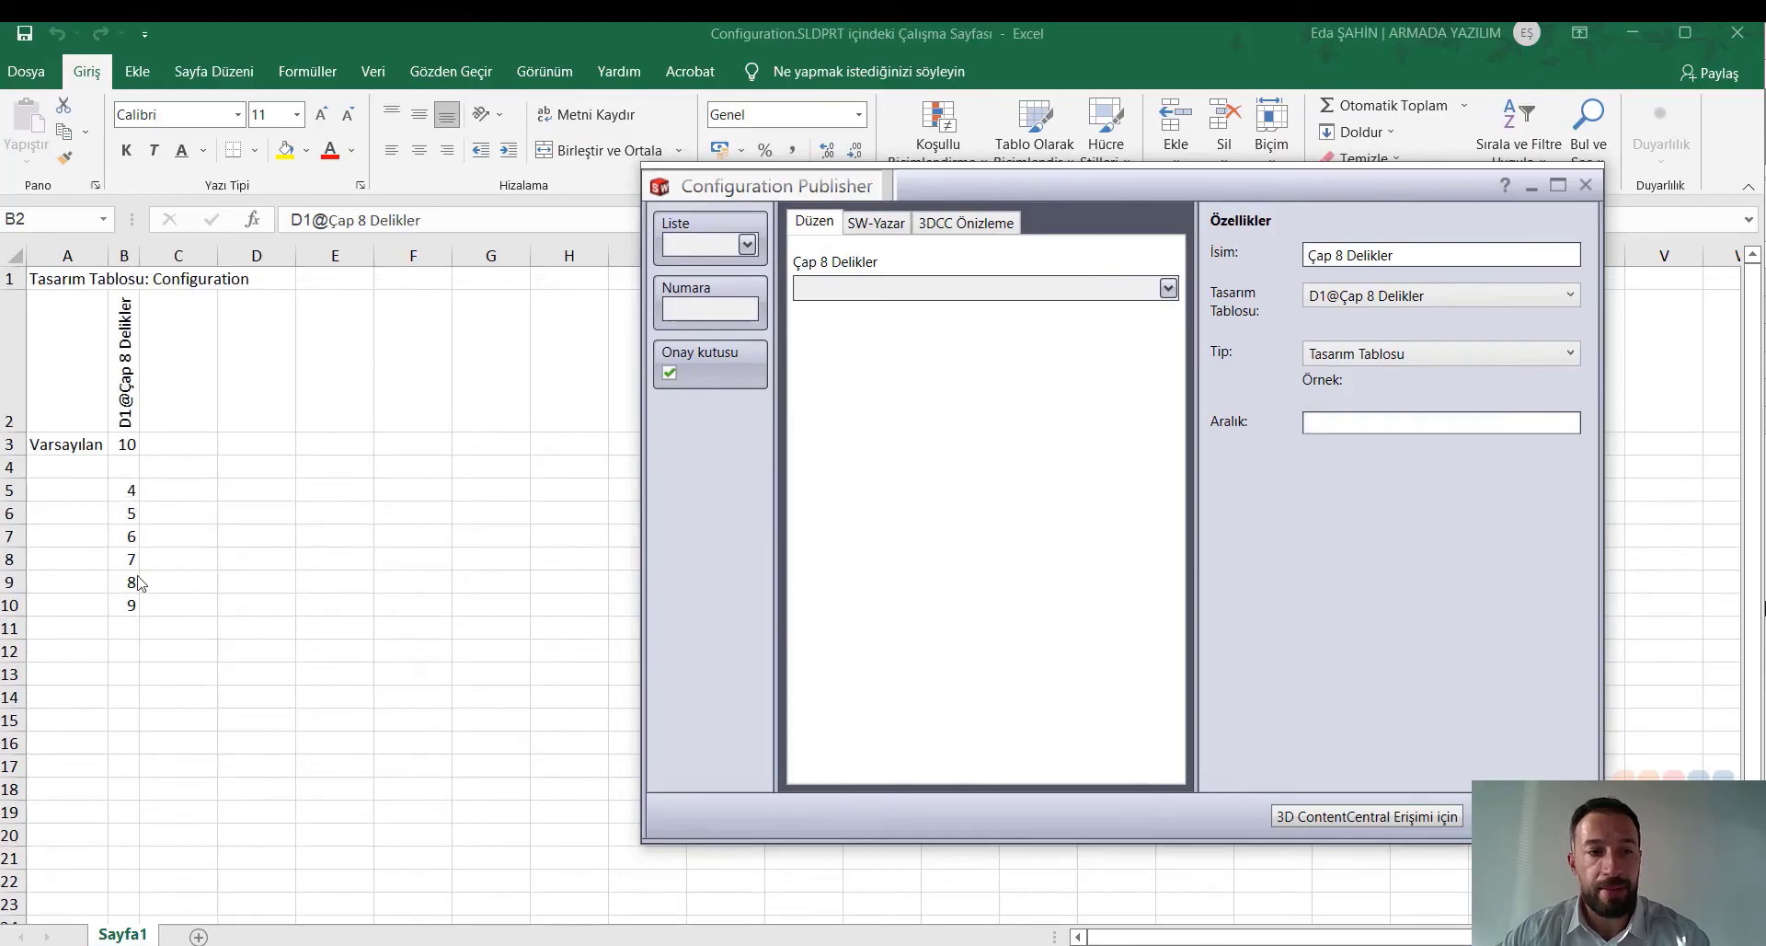
pyautogui.press('Escape')
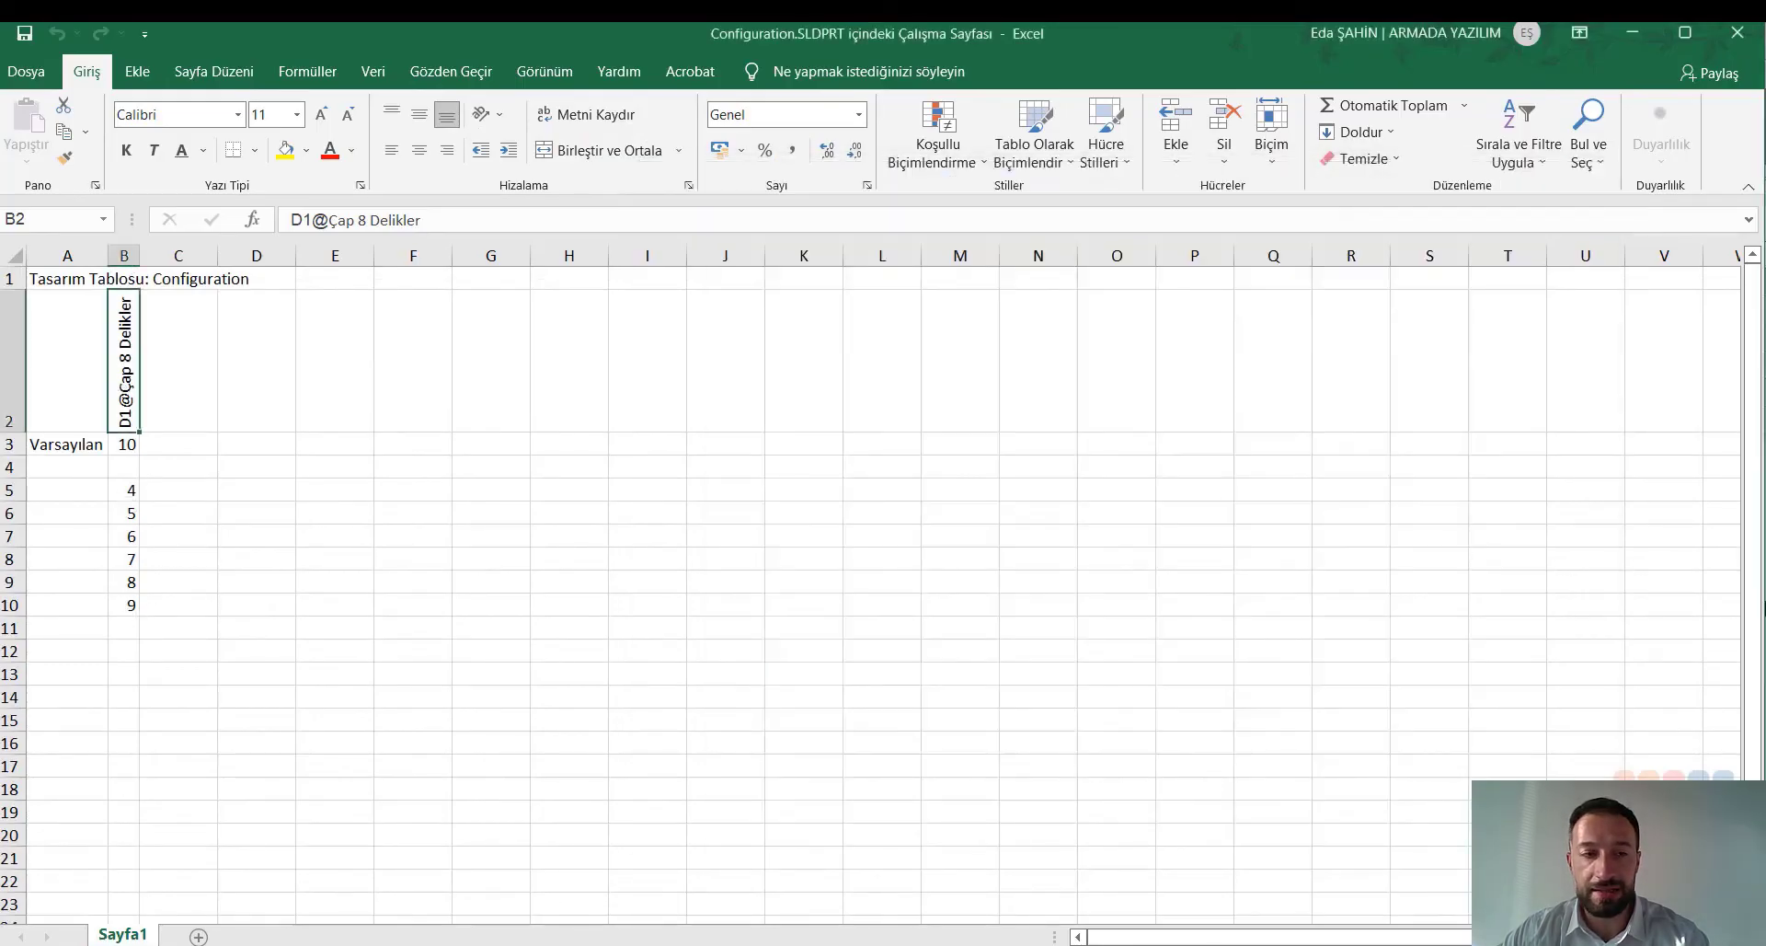
# Return from the design table to the Configuration.SLDPRT part window.
pyautogui.click(727, 874)
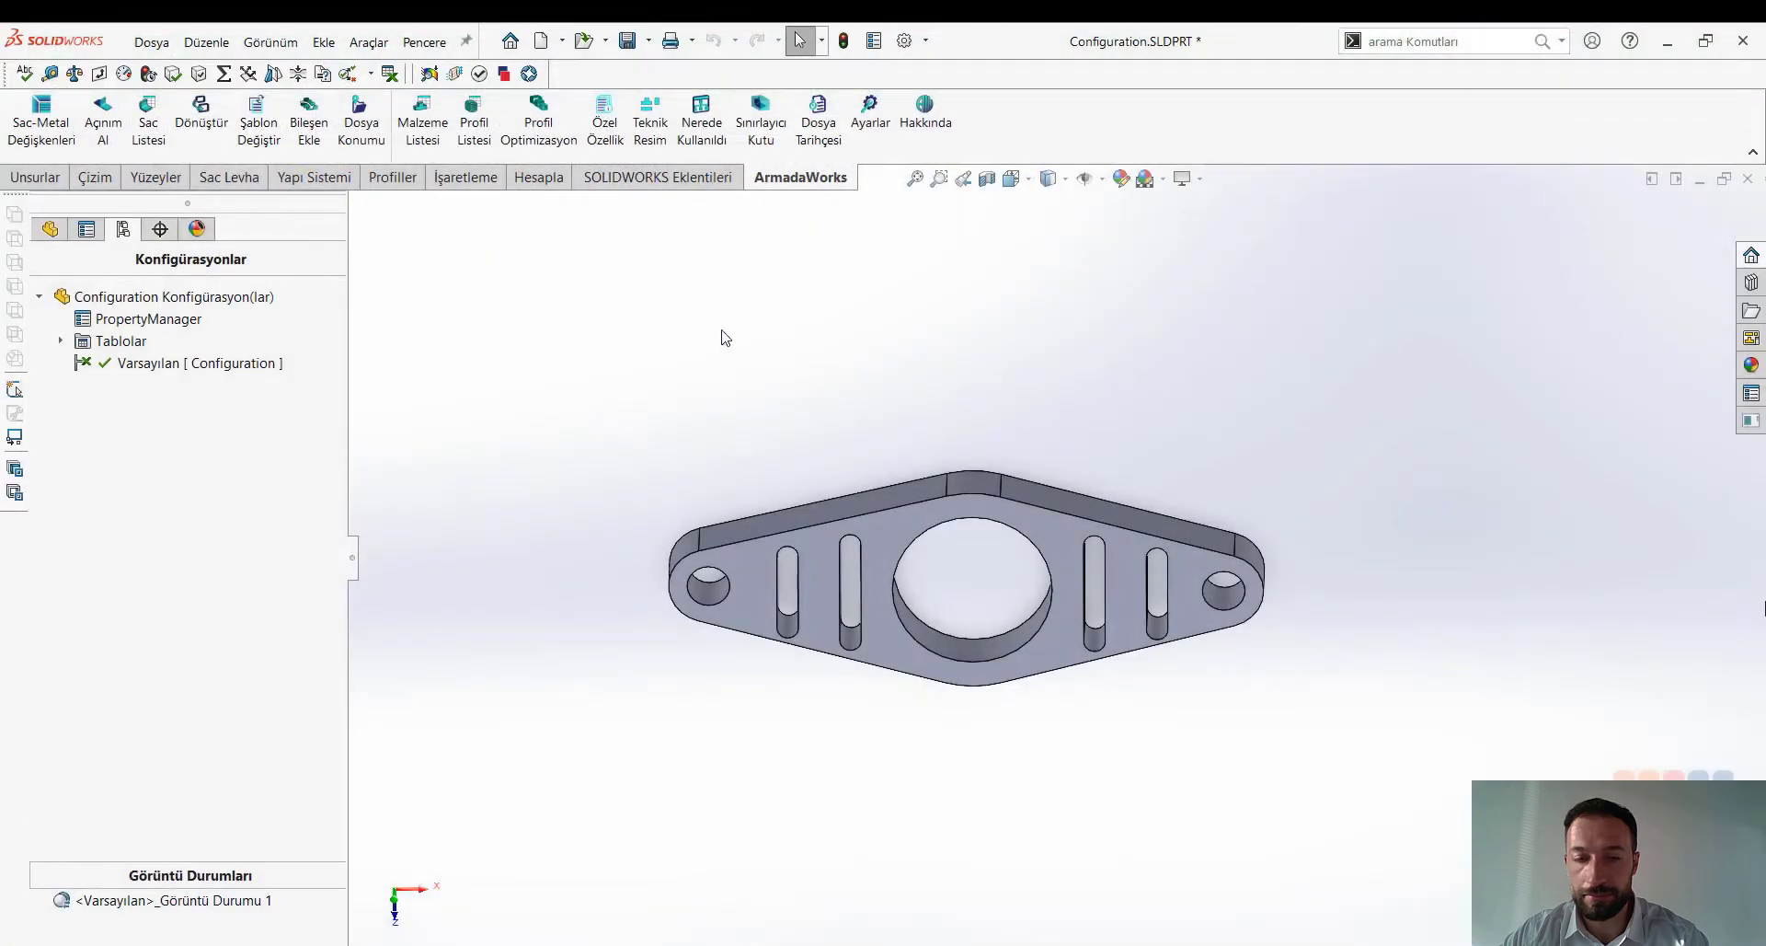
pyautogui.click(563, 40)
# Make a new assembly from the flange part, placing it with Çap 8 Delikler hole size 7.
pyautogui.click(594, 115)
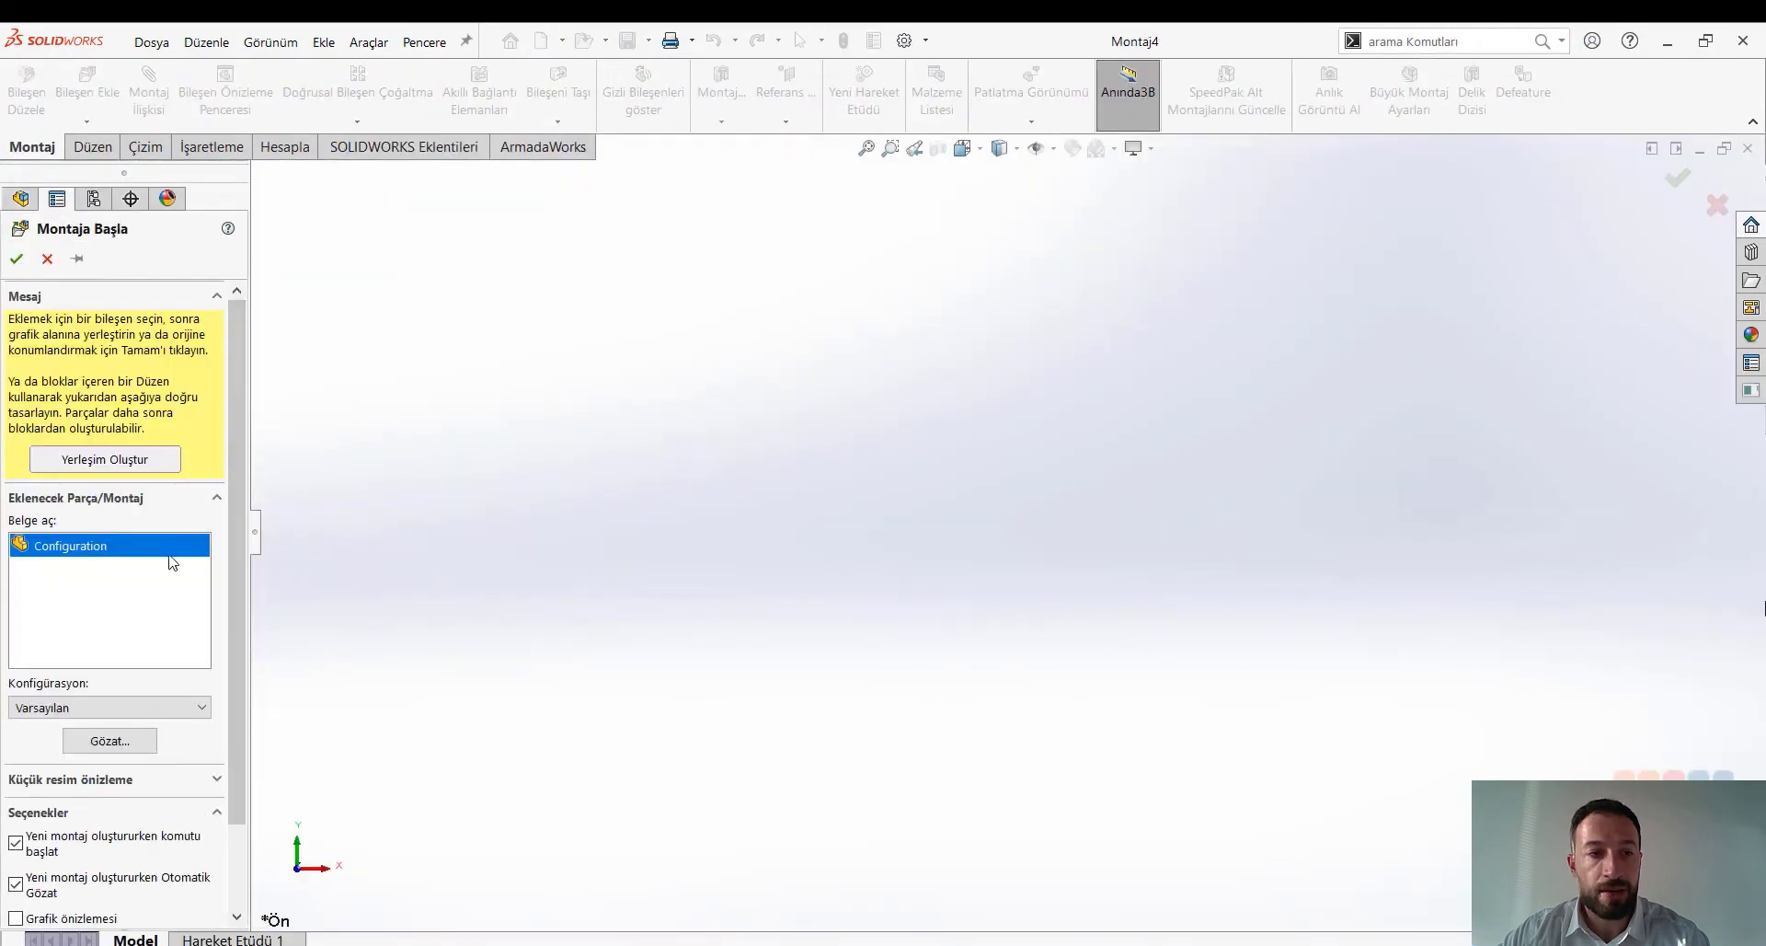
pyautogui.click(874, 529)
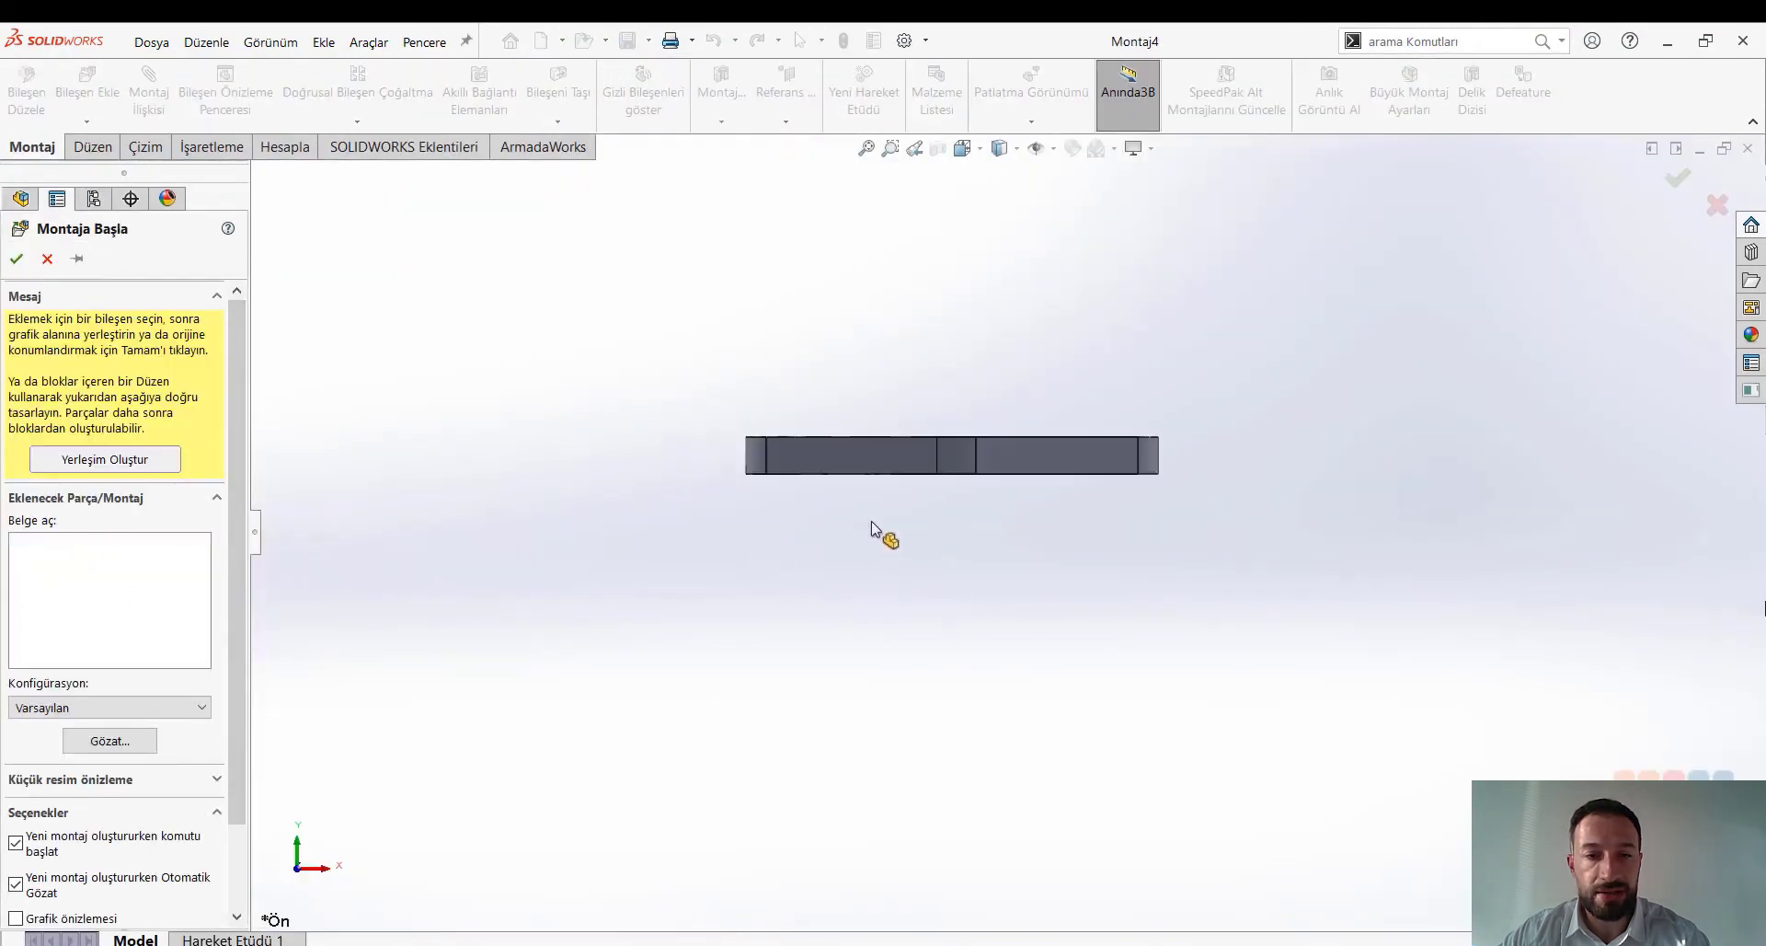
pyautogui.moveTo(920, 383)
pyautogui.mouseDown(button='middle')
pyautogui.moveTo(919, 722)
pyautogui.moveTo(856, 746)
pyautogui.mouseUp(button='middle')
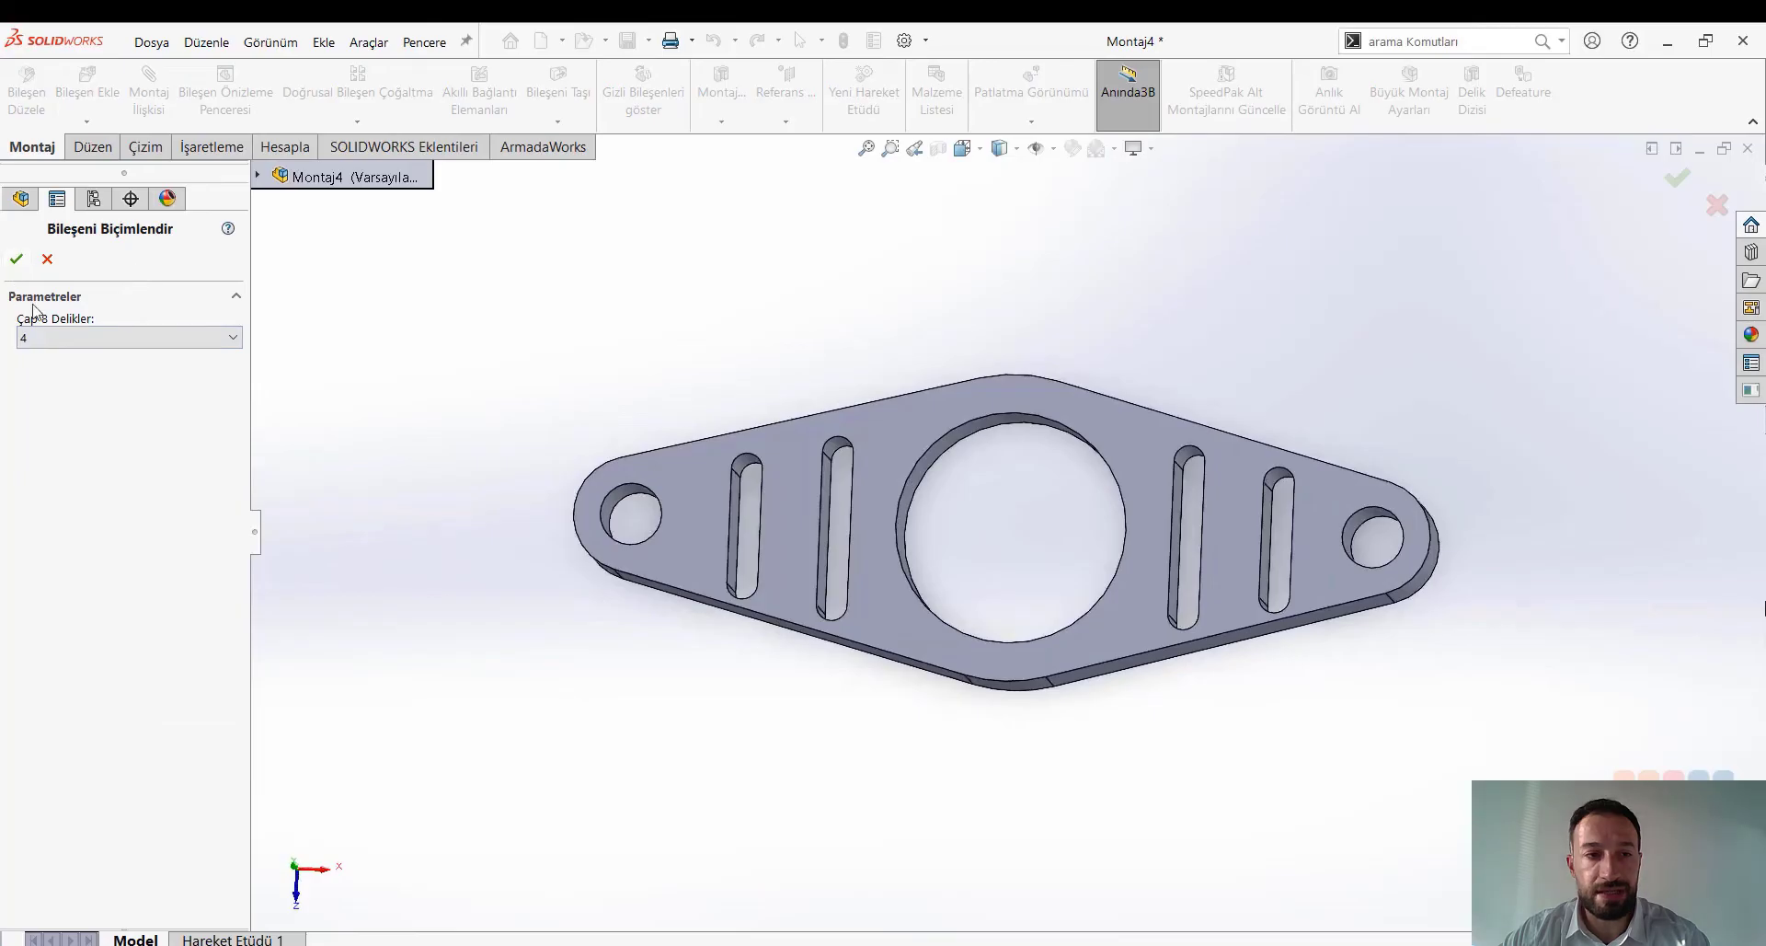
pyautogui.click(79, 336)
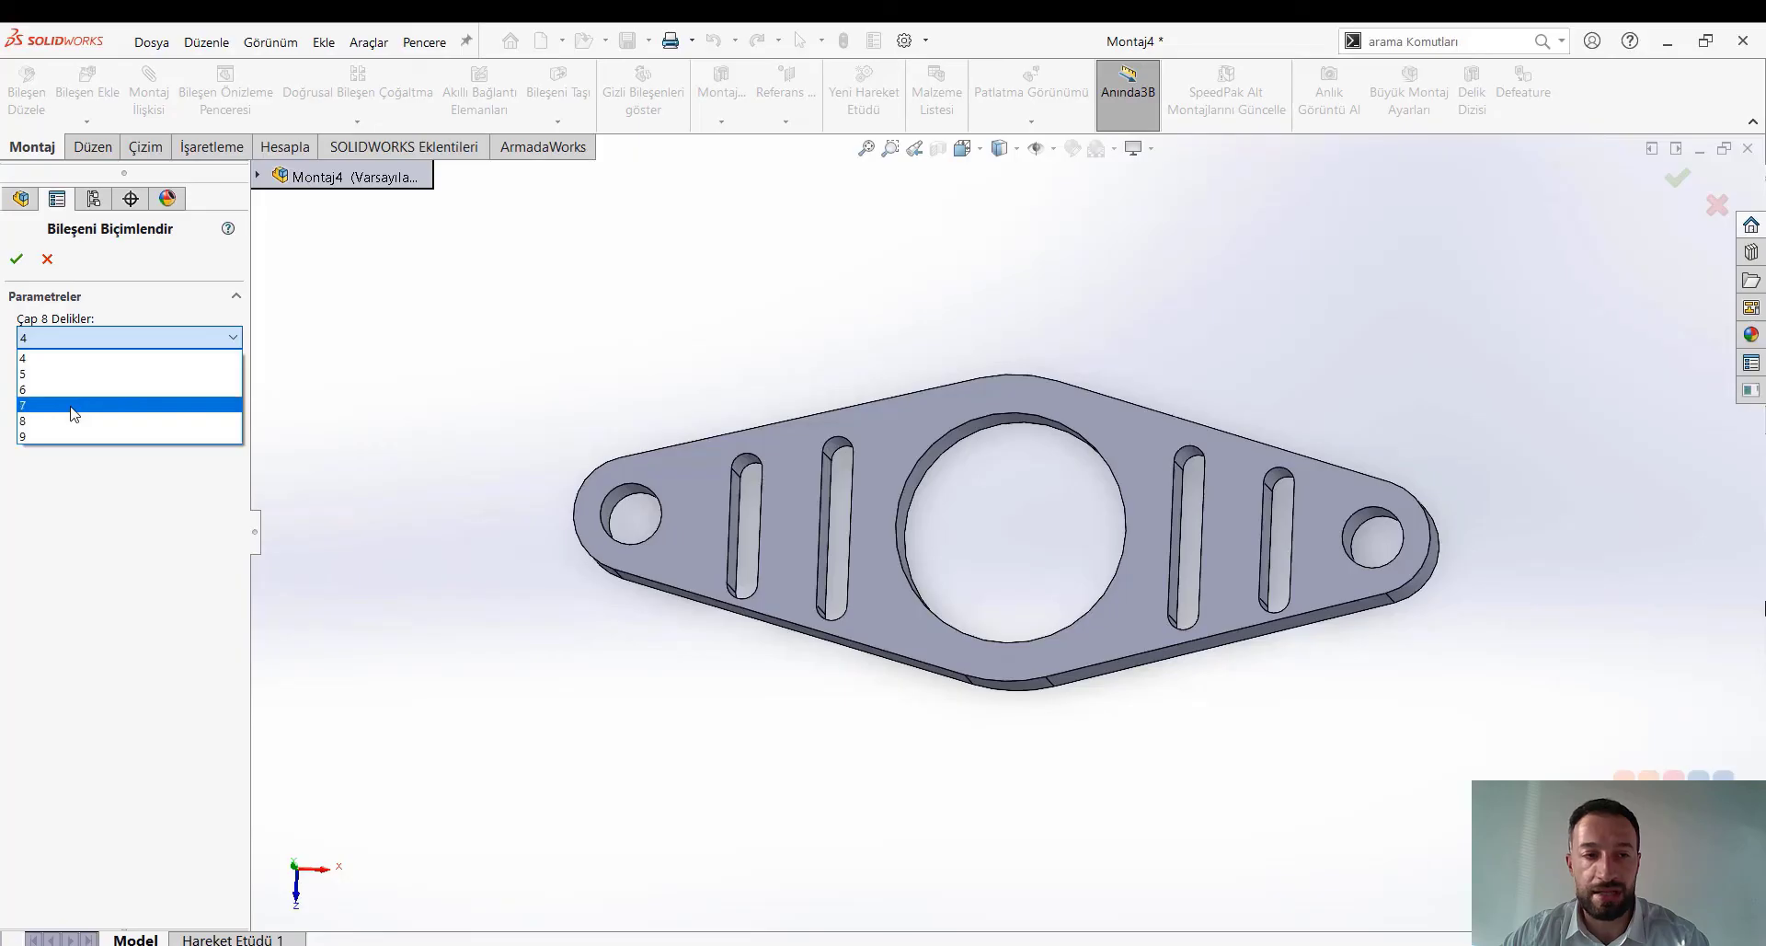
pyautogui.click(74, 405)
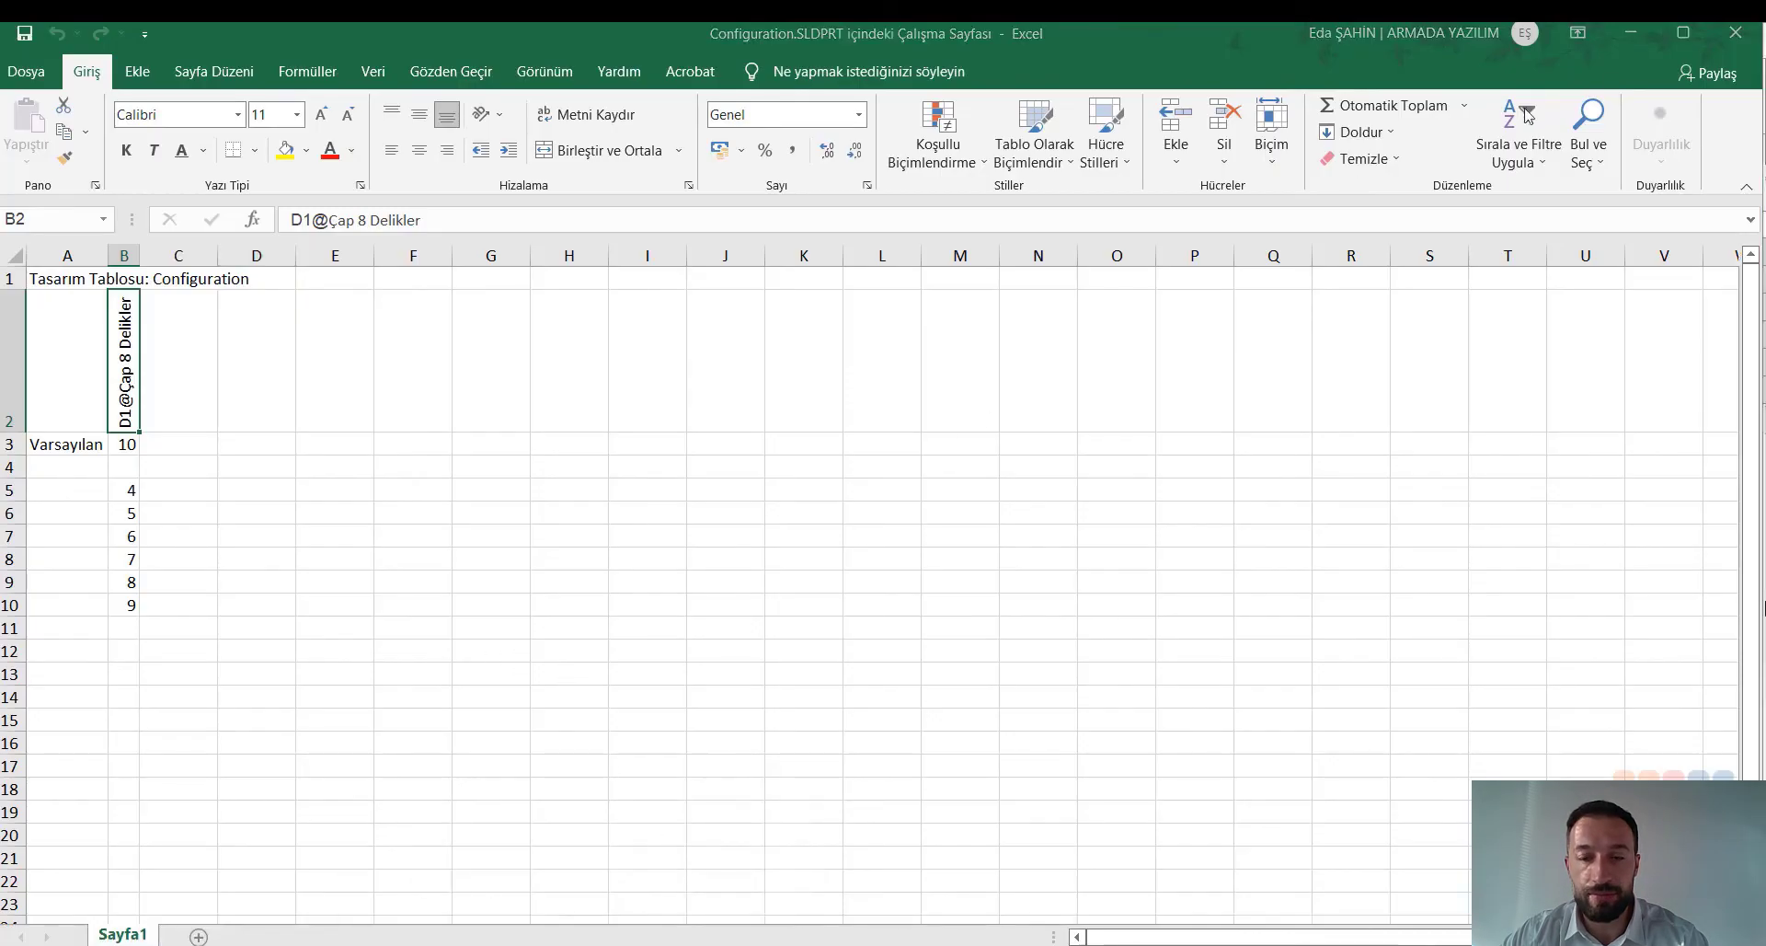
# Bring Montaj4 forward and orbit the flange, including a top view, to inspect its small holes.
pyautogui.click(1633, 35)
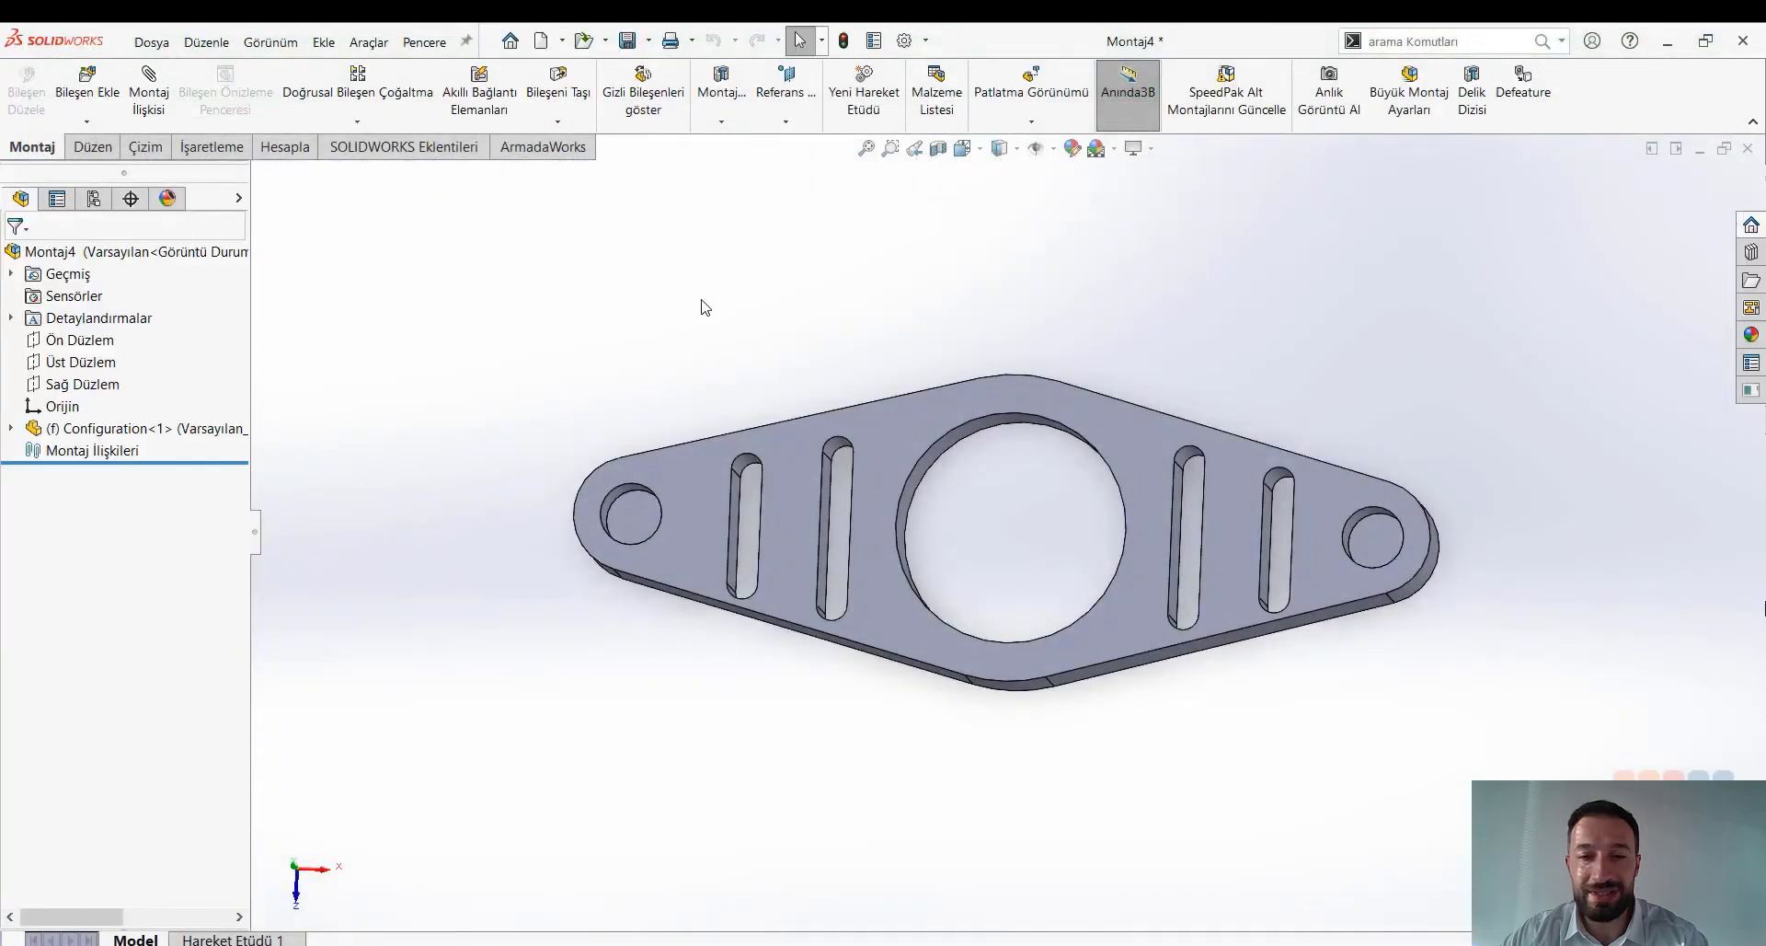
pyautogui.moveTo(564, 320)
pyautogui.mouseDown(button='middle')
pyautogui.moveTo(589, 348)
pyautogui.moveTo(519, 405)
pyautogui.mouseUp(button='middle')
pyautogui.moveTo(625, 575); pyautogui.dragTo(701, 585, button='middle')
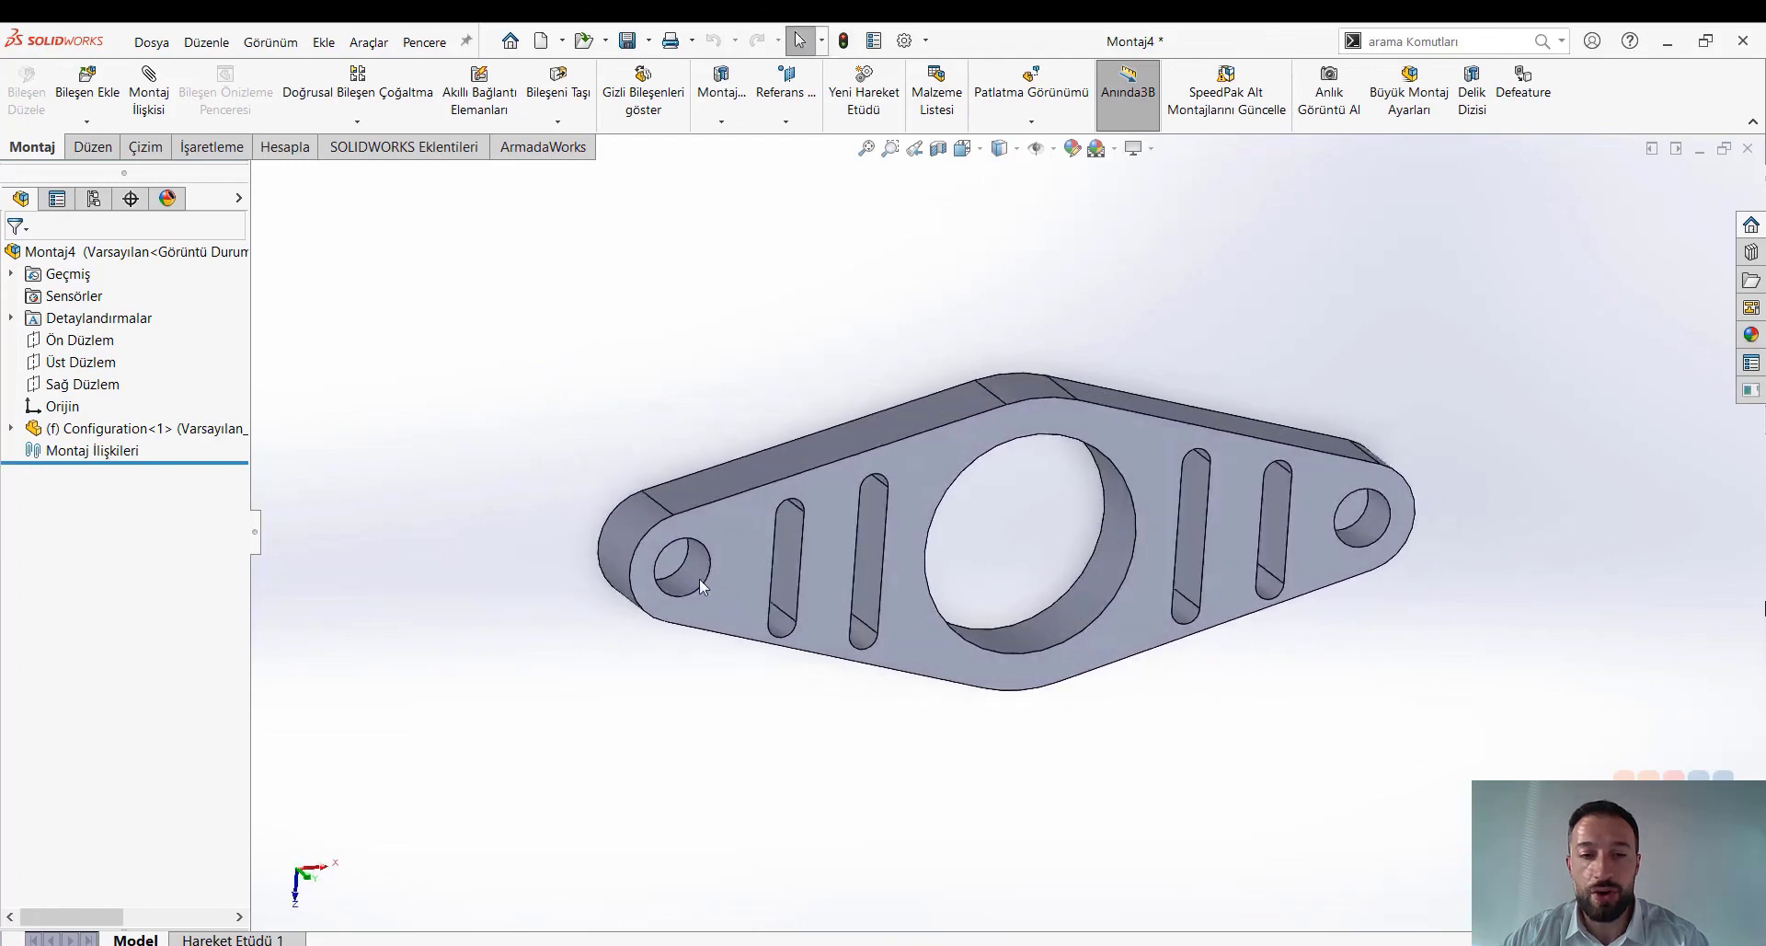
pyautogui.click(688, 579)
pyautogui.moveTo(662, 642)
pyautogui.mouseDown(button='middle')
pyautogui.moveTo(714, 678)
pyautogui.moveTo(760, 655)
pyautogui.mouseUp(button='middle')
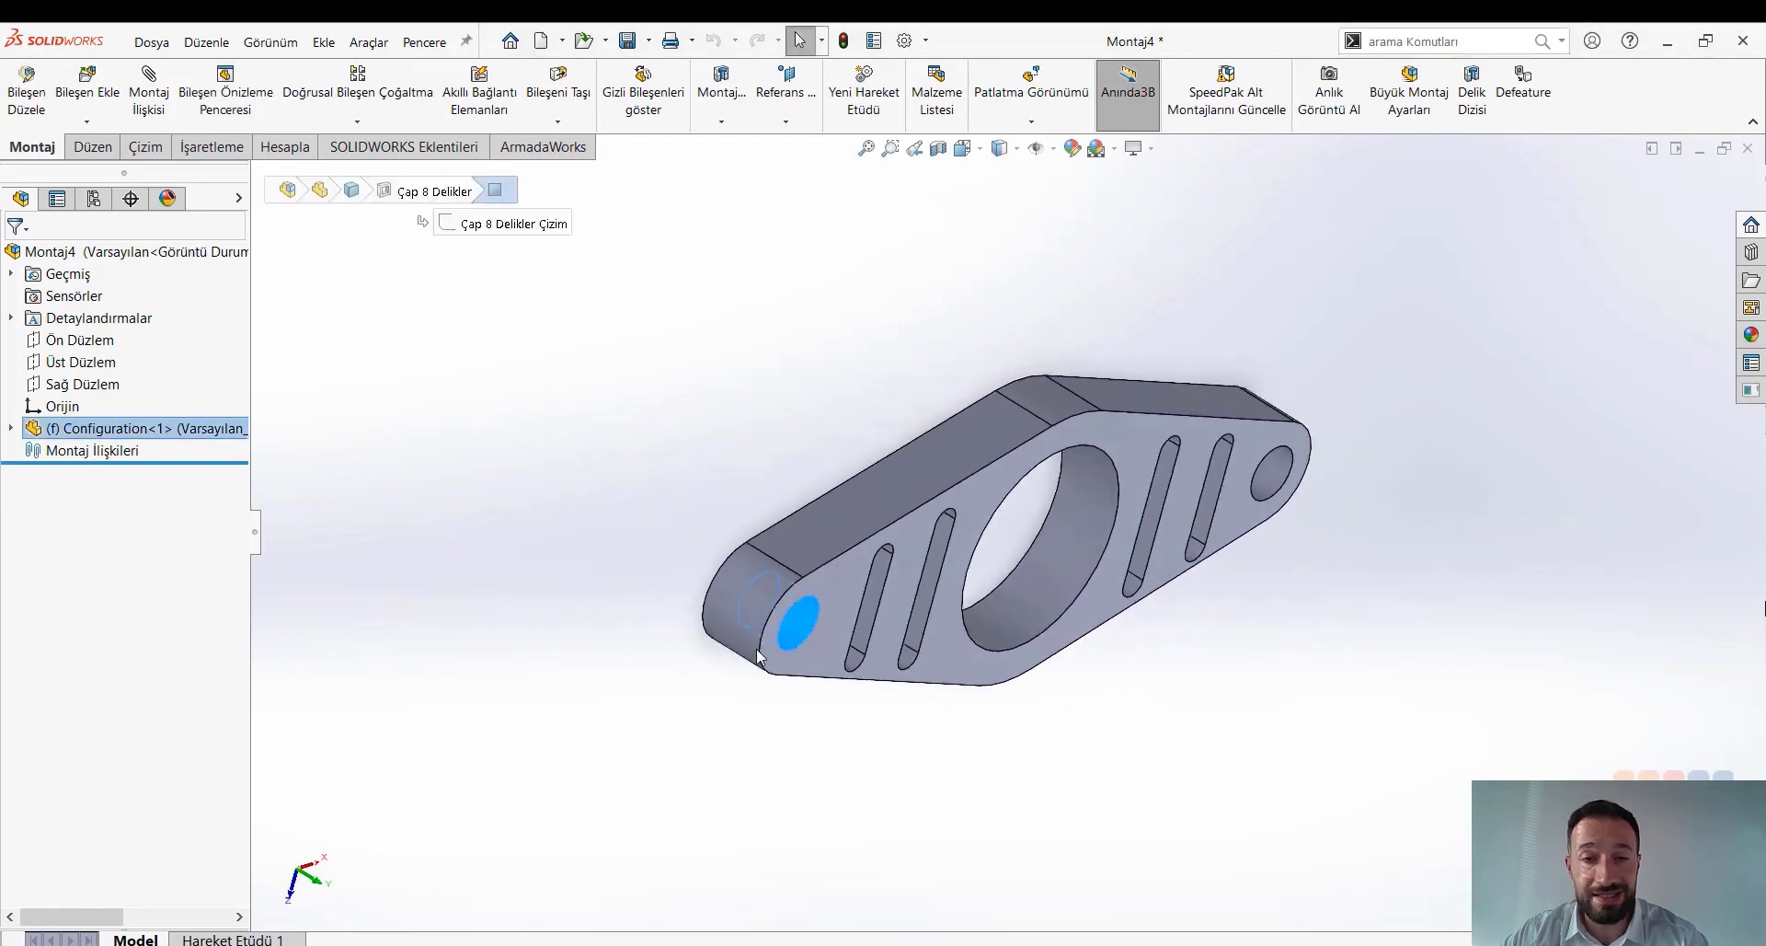
pyautogui.hotkey('ctrl', '8')
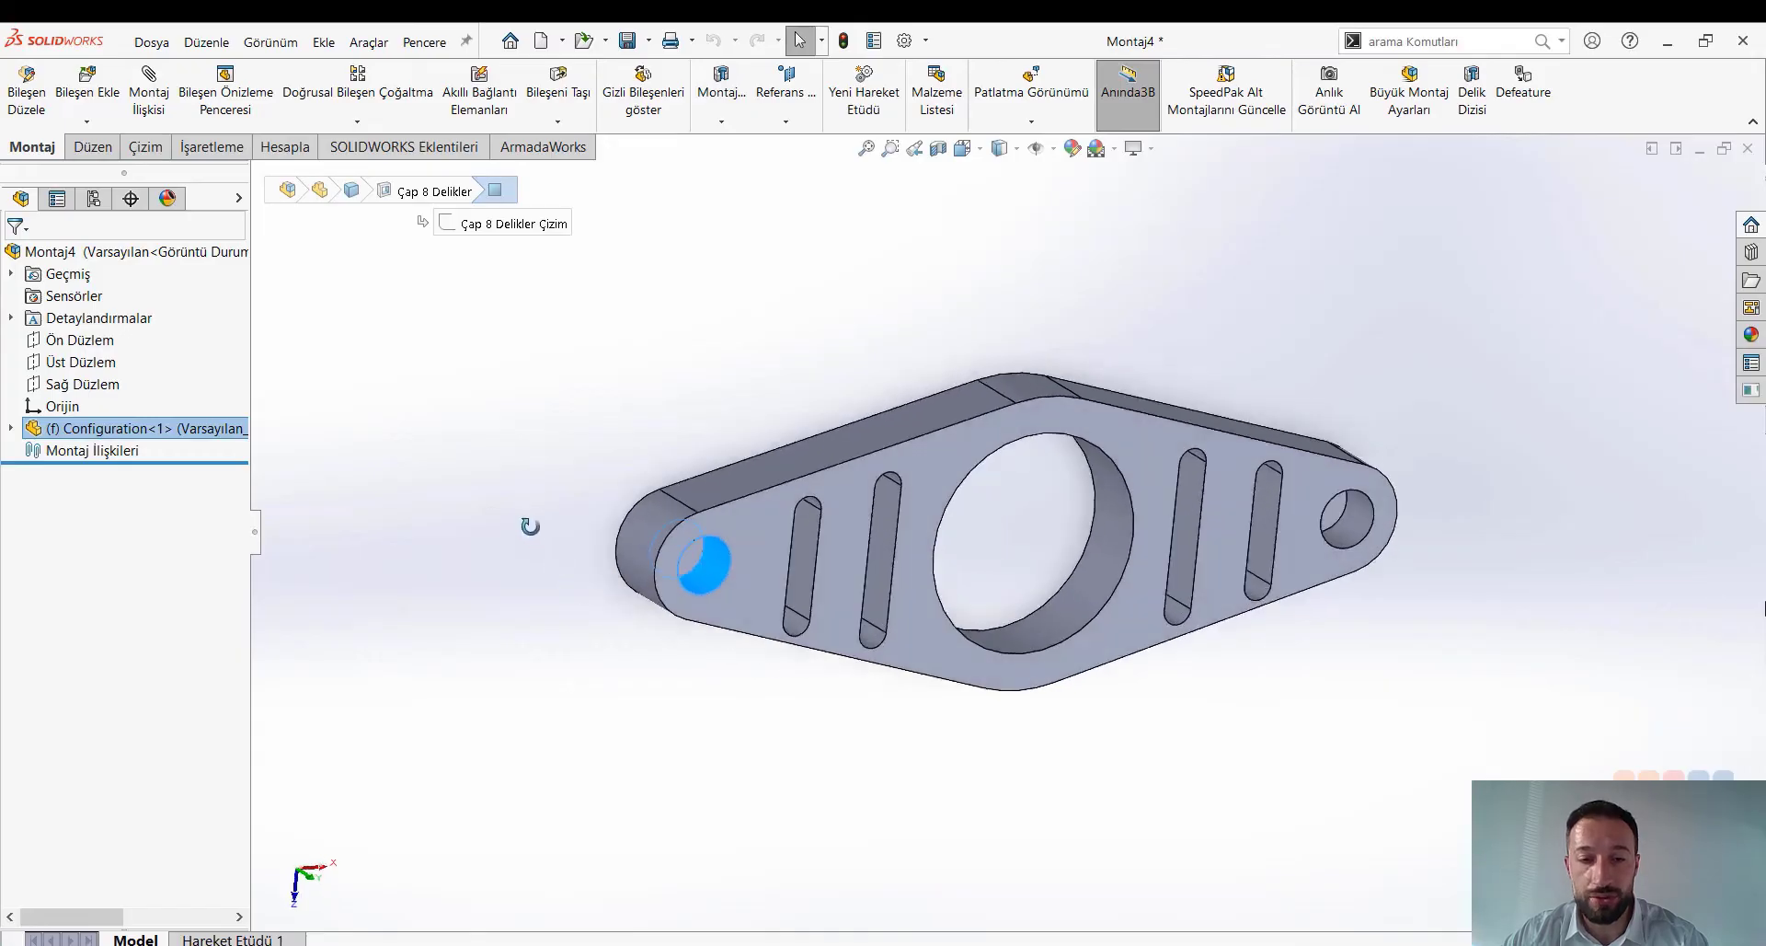
pyautogui.click(579, 623)
pyautogui.moveTo(661, 633)
pyautogui.mouseDown(button='middle')
pyautogui.moveTo(721, 706)
pyautogui.moveTo(654, 690)
pyautogui.moveTo(702, 686)
pyautogui.moveTo(721, 657)
pyautogui.mouseUp(button='middle')
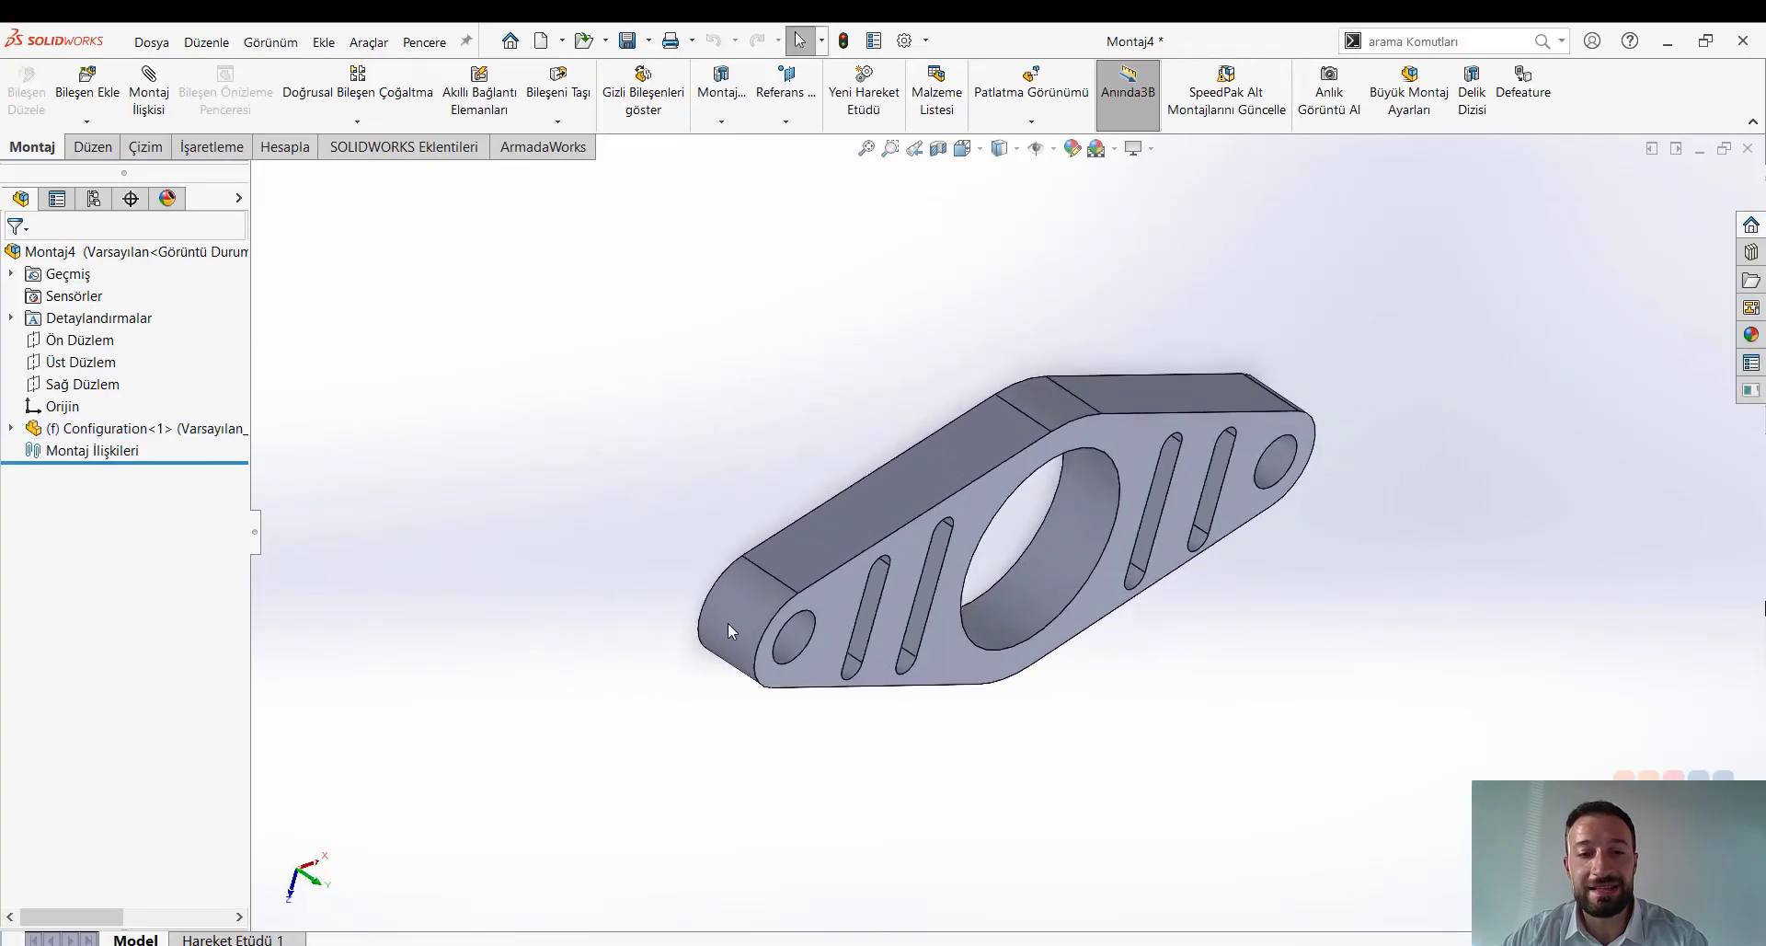
pyautogui.click(735, 665)
pyautogui.doubleClick(742, 669)
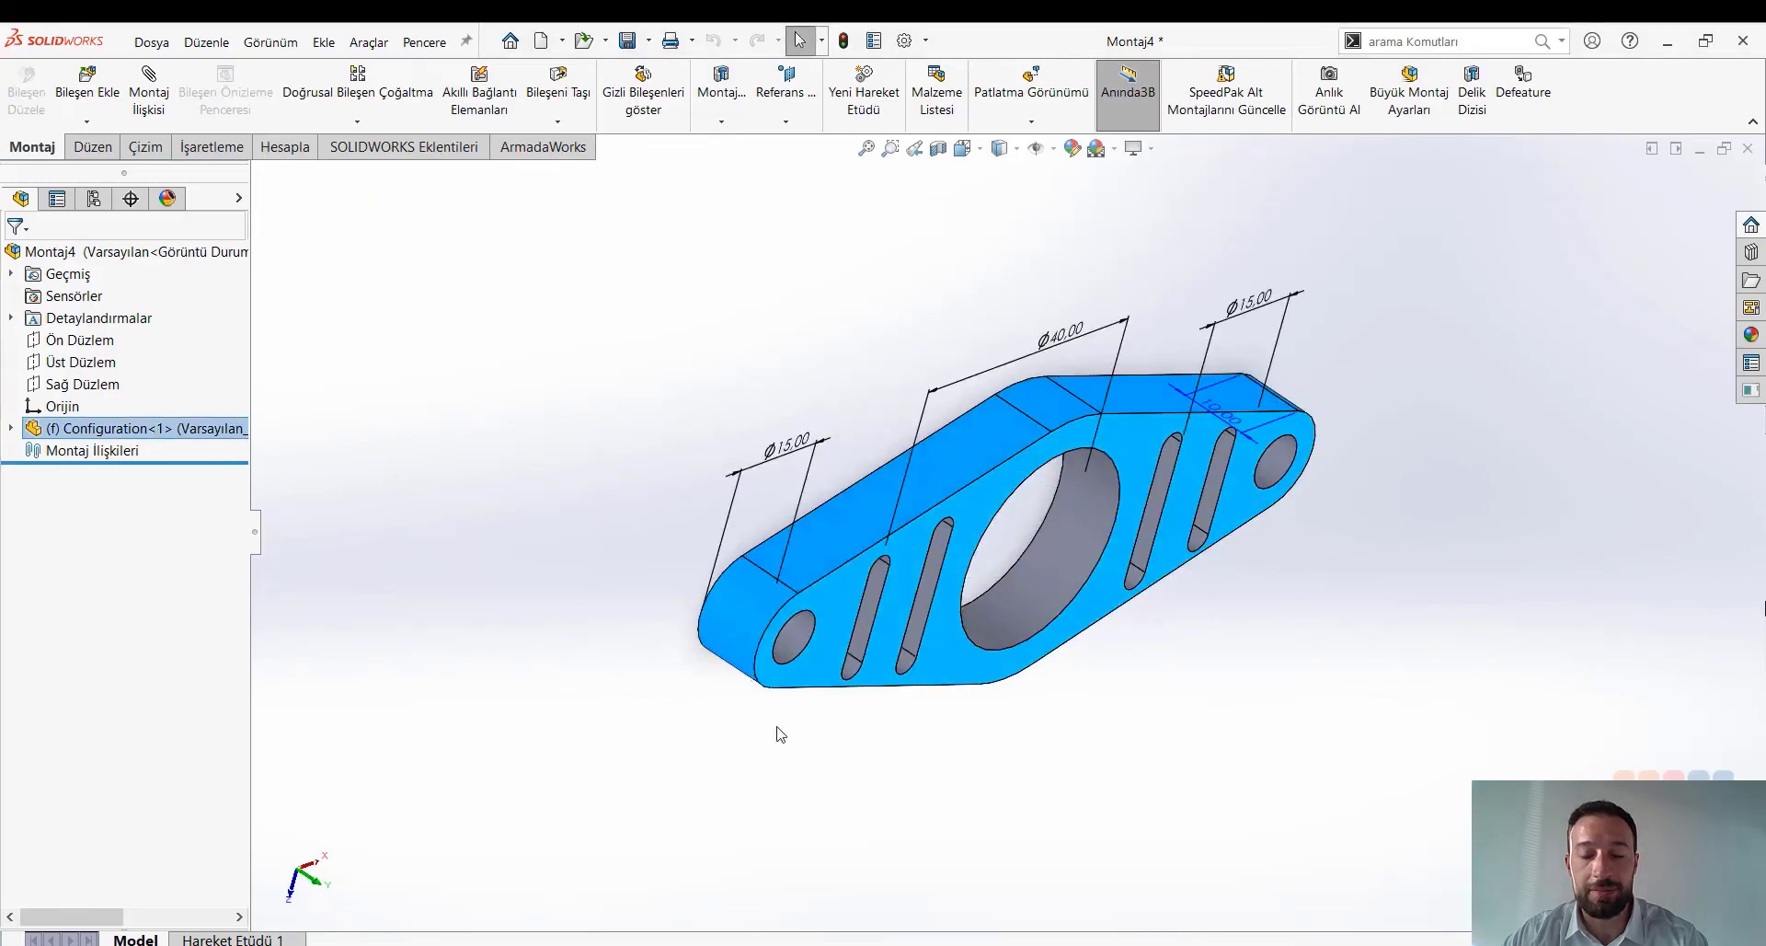
pyautogui.moveTo(776, 733)
pyautogui.mouseDown(button='middle')
pyautogui.moveTo(702, 669)
pyautogui.moveTo(654, 714)
pyautogui.moveTo(772, 741)
pyautogui.moveTo(1183, 635)
pyautogui.moveTo(1313, 380)
pyautogui.mouseUp(button='middle')
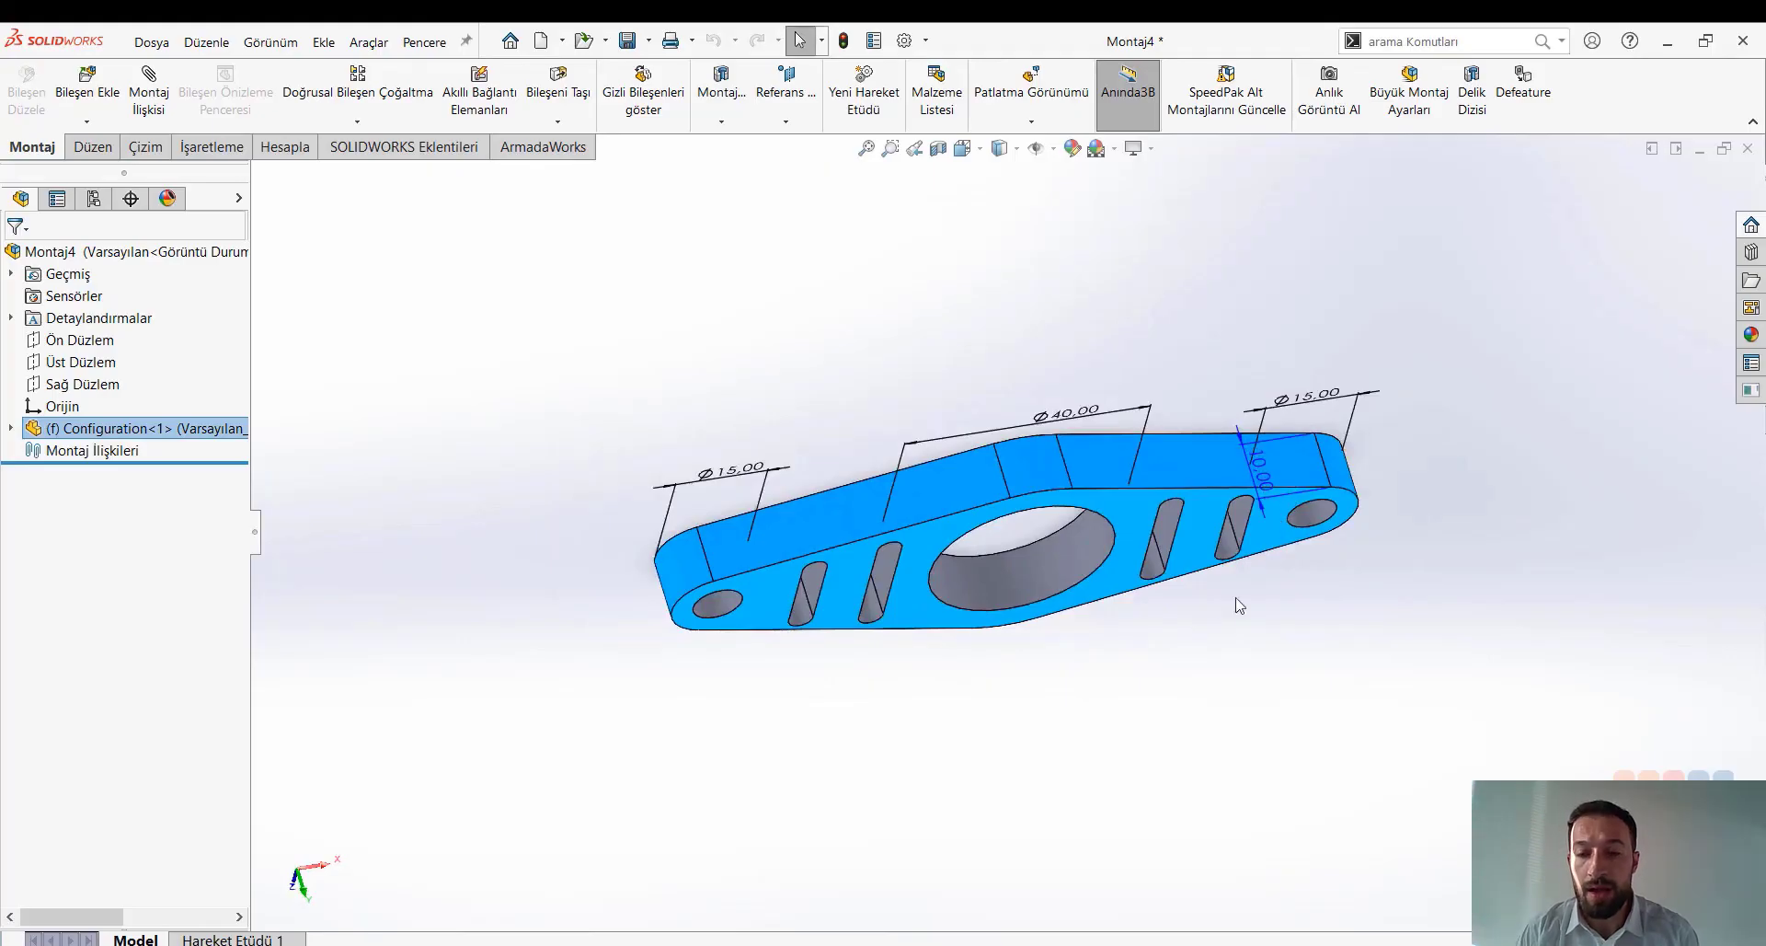
pyautogui.moveTo(1239, 604)
pyautogui.mouseDown(button='middle')
pyautogui.moveTo(1171, 347)
pyautogui.moveTo(1349, 551)
pyautogui.moveTo(1296, 567)
pyautogui.moveTo(1261, 611)
pyautogui.moveTo(1288, 518)
pyautogui.mouseUp(button='middle')
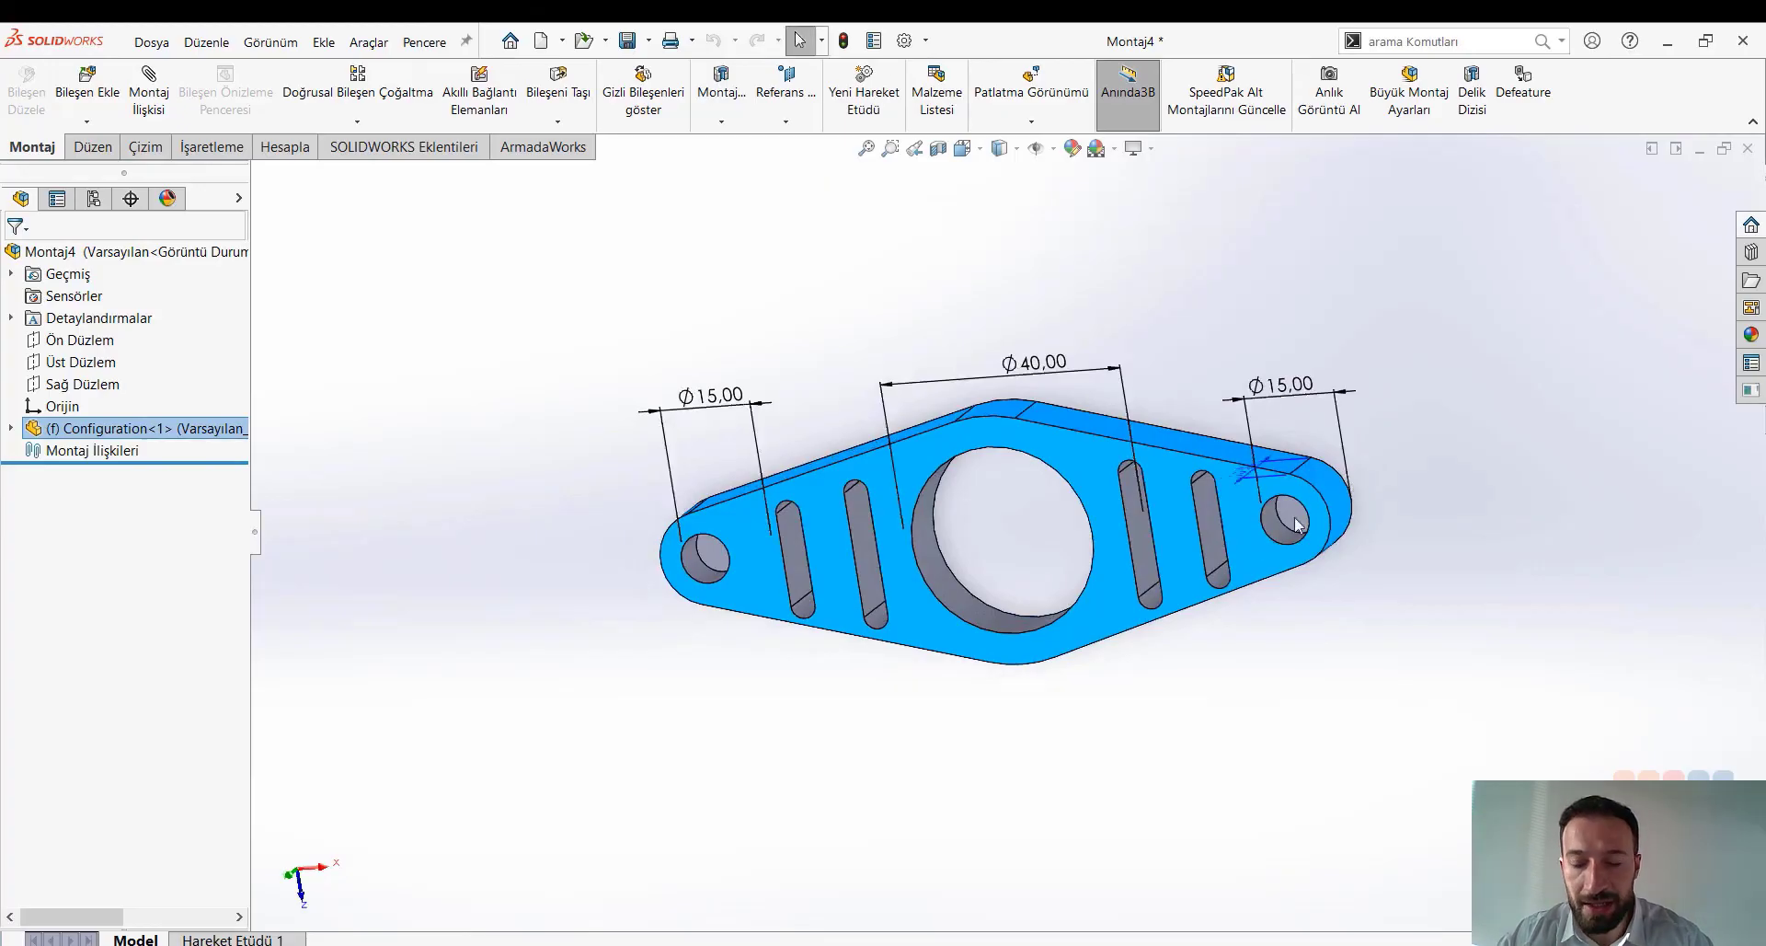
pyautogui.moveTo(1276, 614)
pyautogui.mouseDown(button='middle')
pyautogui.moveTo(1314, 611)
pyautogui.moveTo(1342, 512)
pyautogui.moveTo(1285, 611)
pyautogui.moveTo(1274, 520)
pyautogui.mouseUp(button='middle')
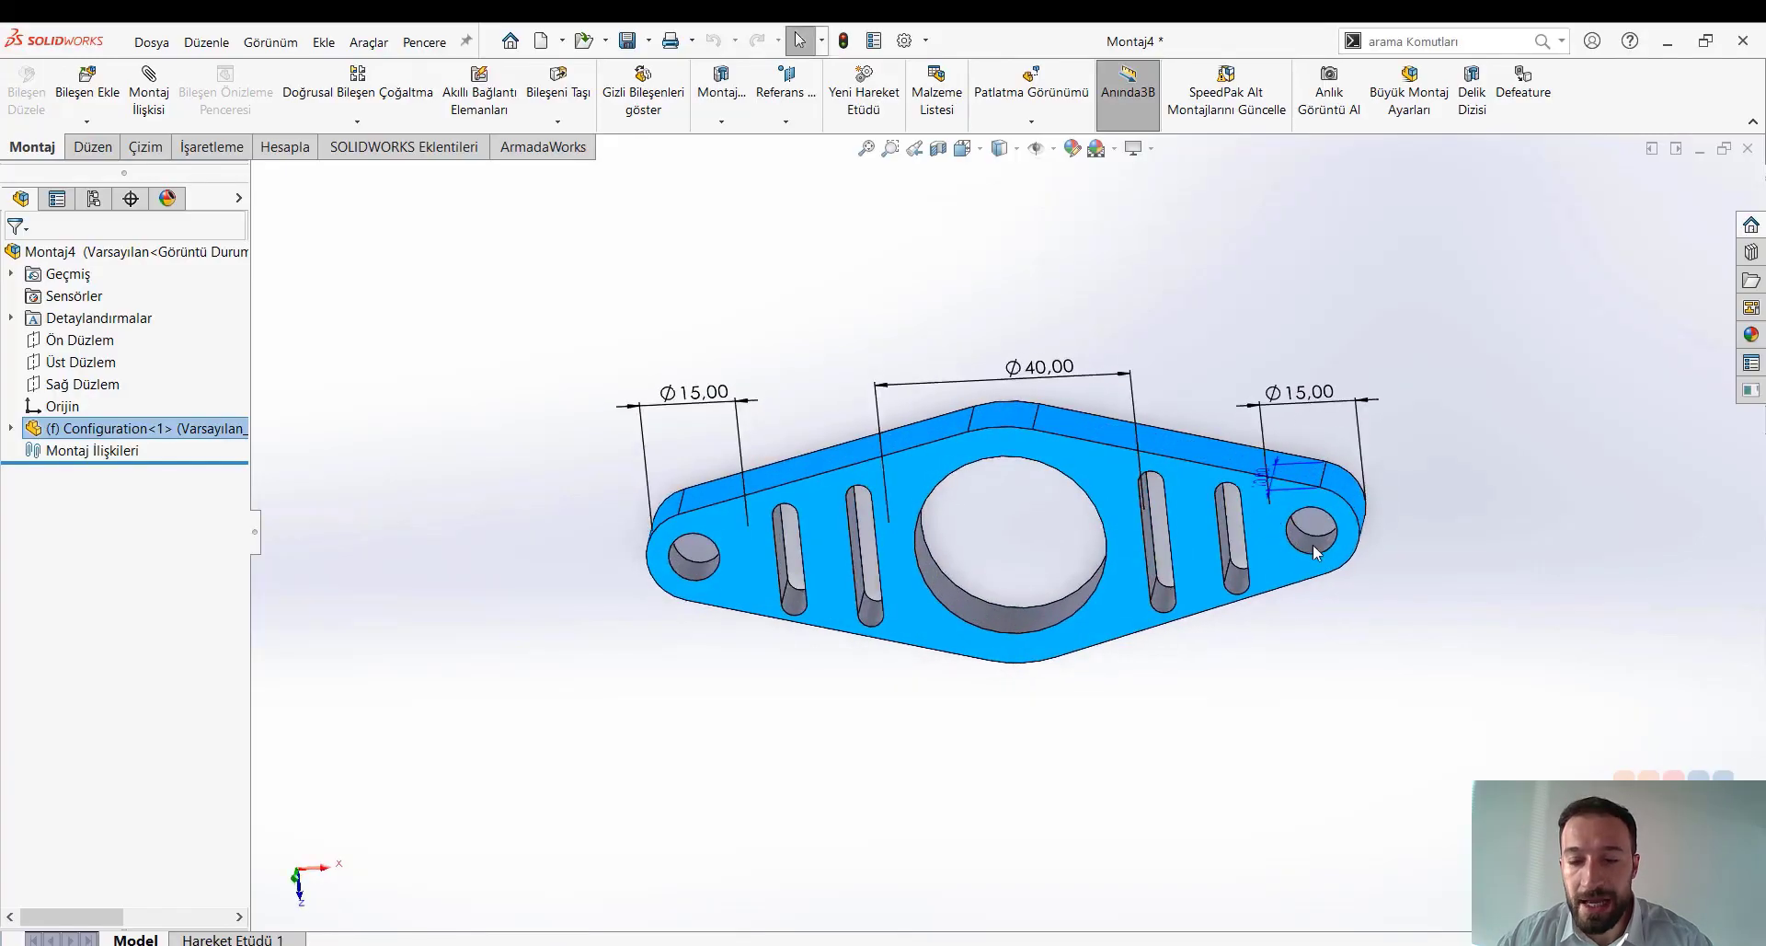
pyautogui.scroll(-3, 1314, 547)
pyautogui.scroll(-3, 1258, 596)
pyautogui.scroll(3, 1308, 632)
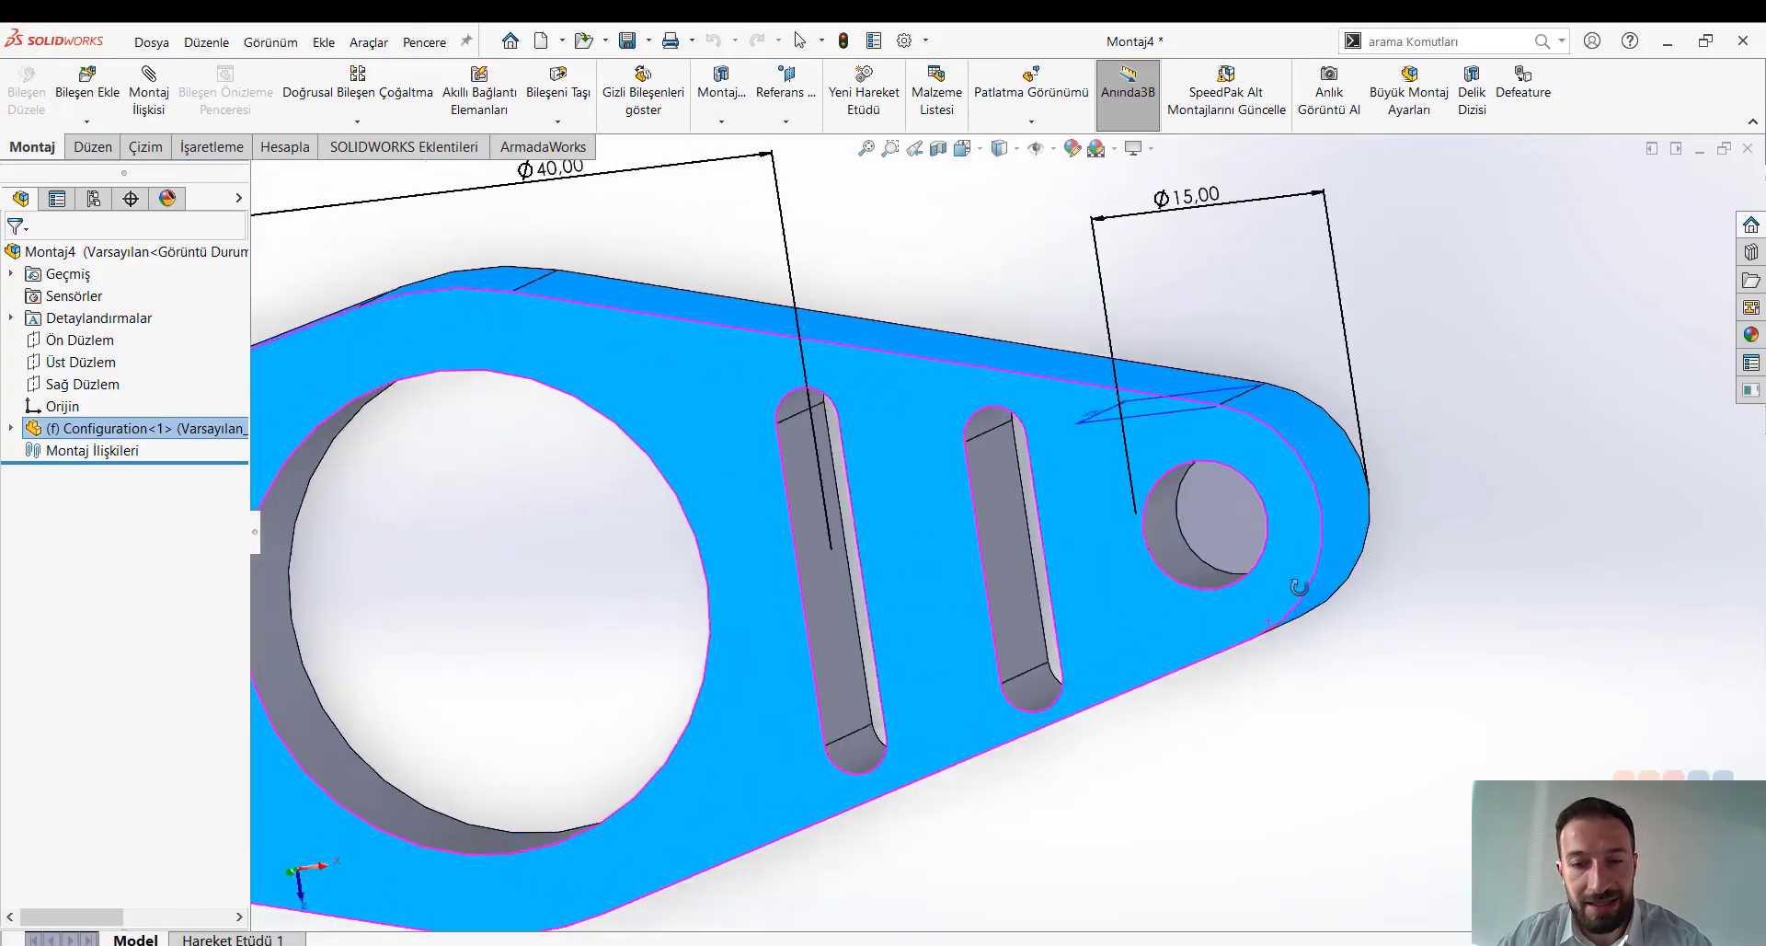
pyautogui.scroll(2, 1196, 626)
pyautogui.scroll(2, 1072, 619)
pyautogui.scroll(2, 743, 516)
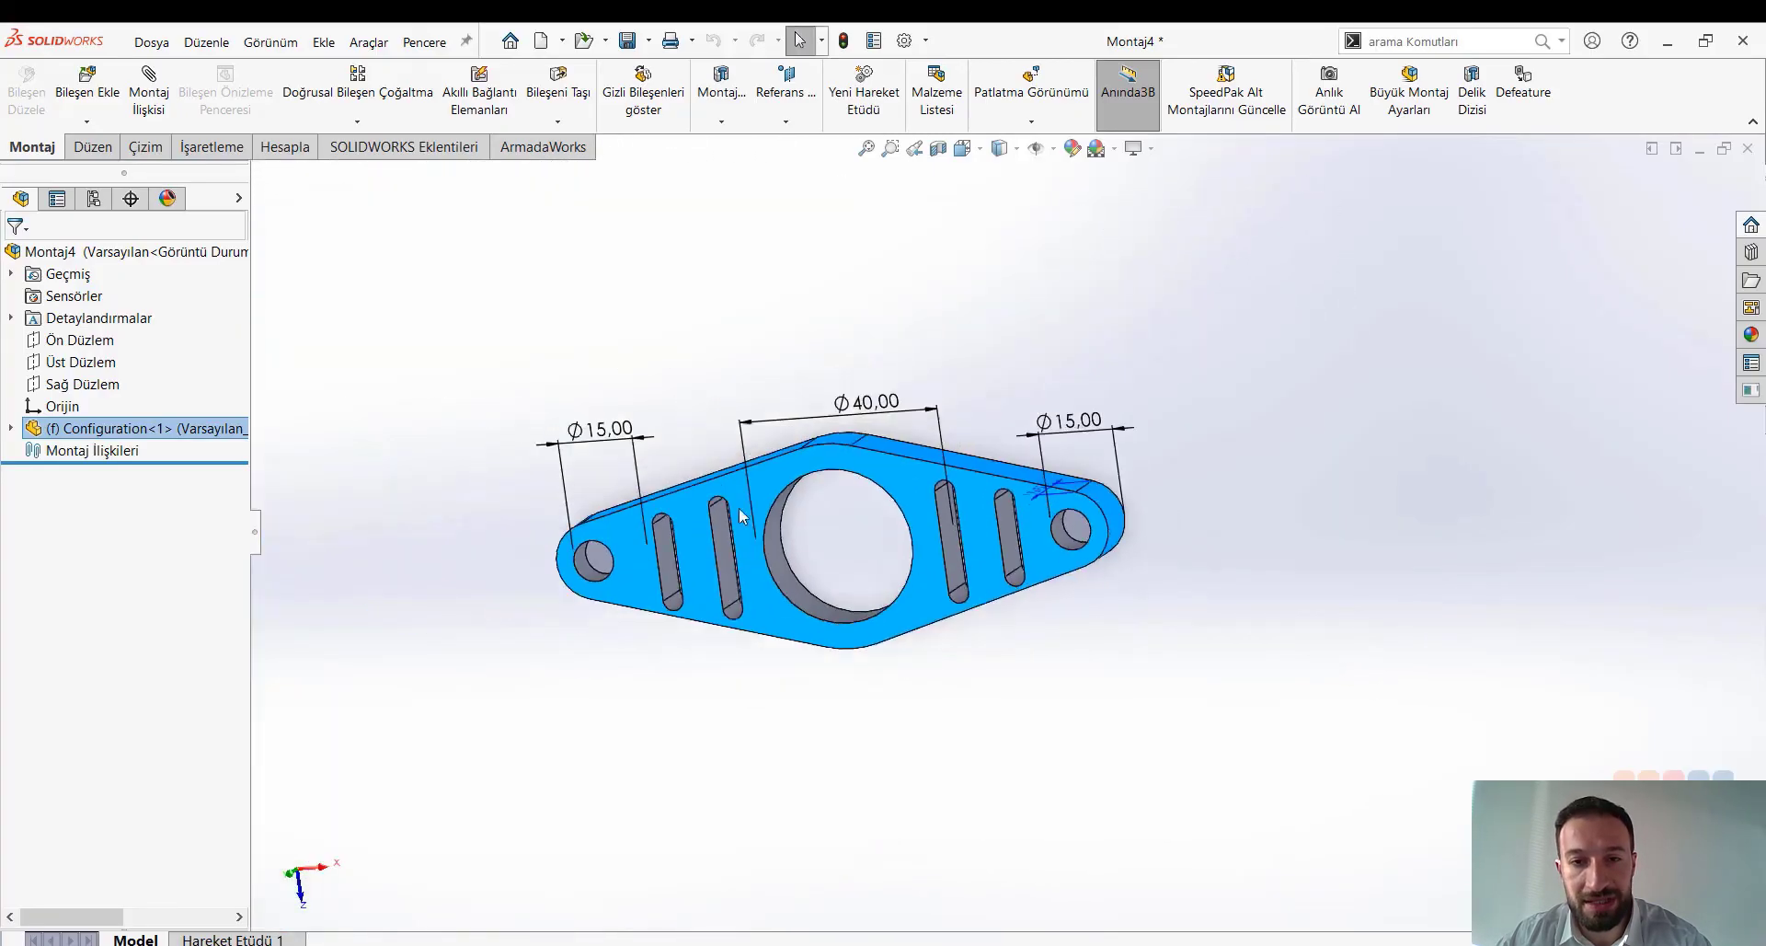
pyautogui.click(619, 316)
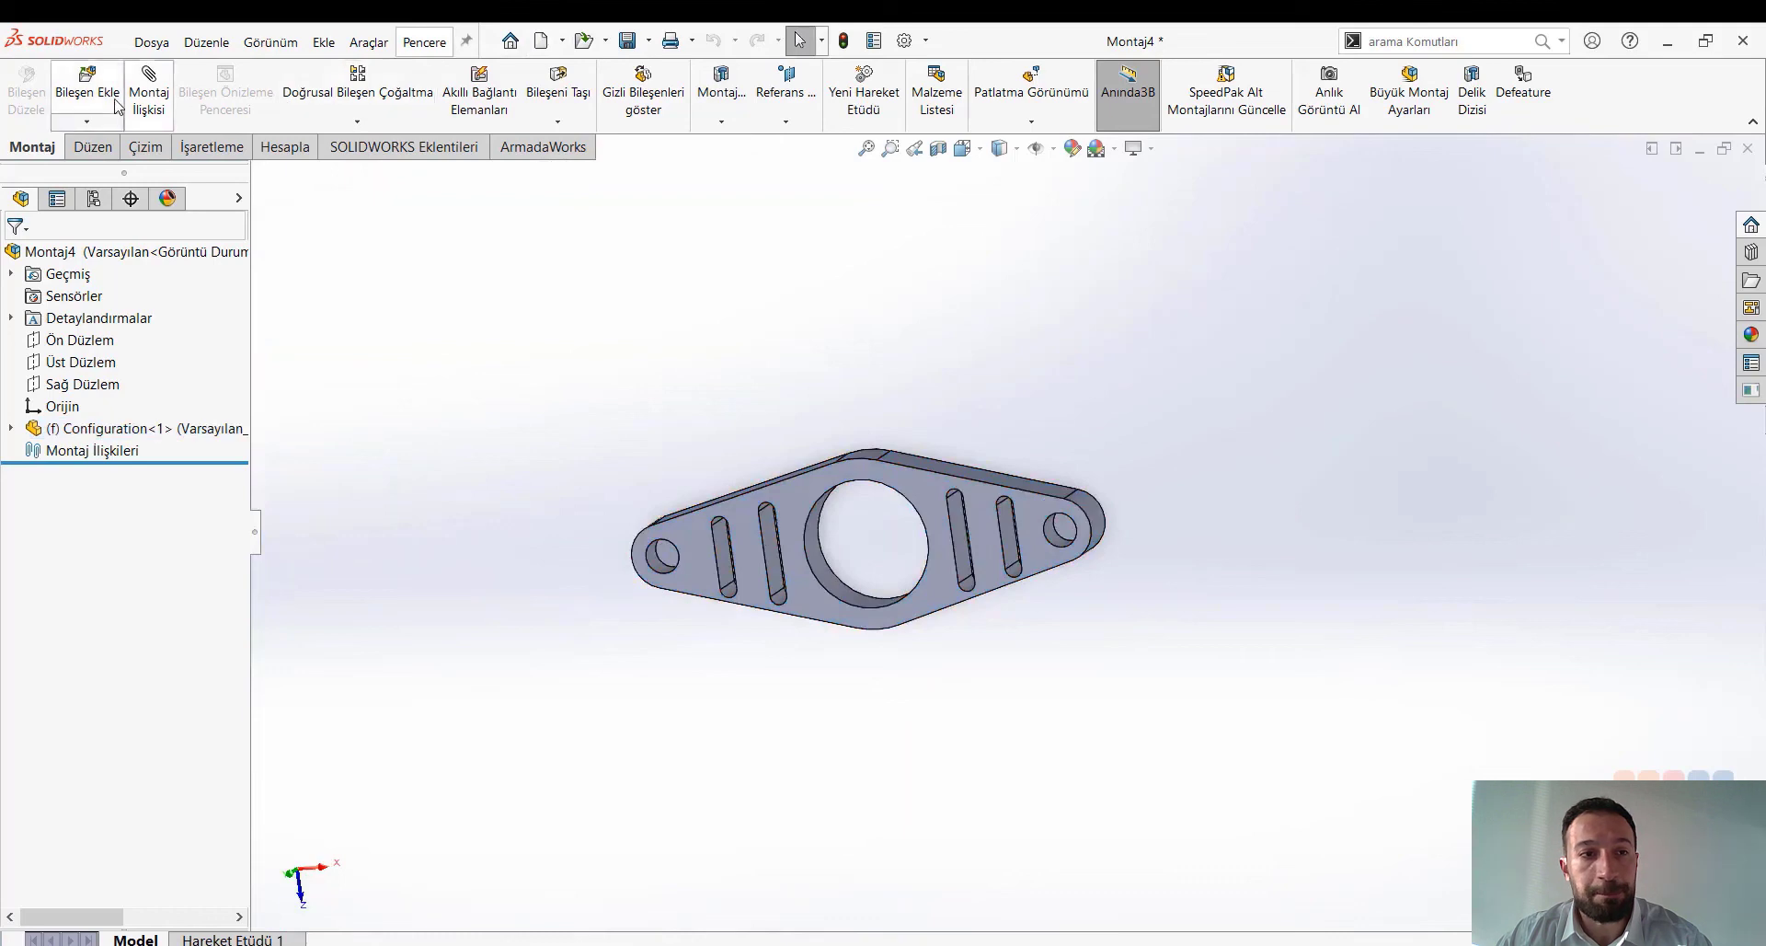
# Insert a second Configuration flange below the first with Çap 8 Delikler hole size 5.
pyautogui.click(88, 84)
pyautogui.click(97, 515)
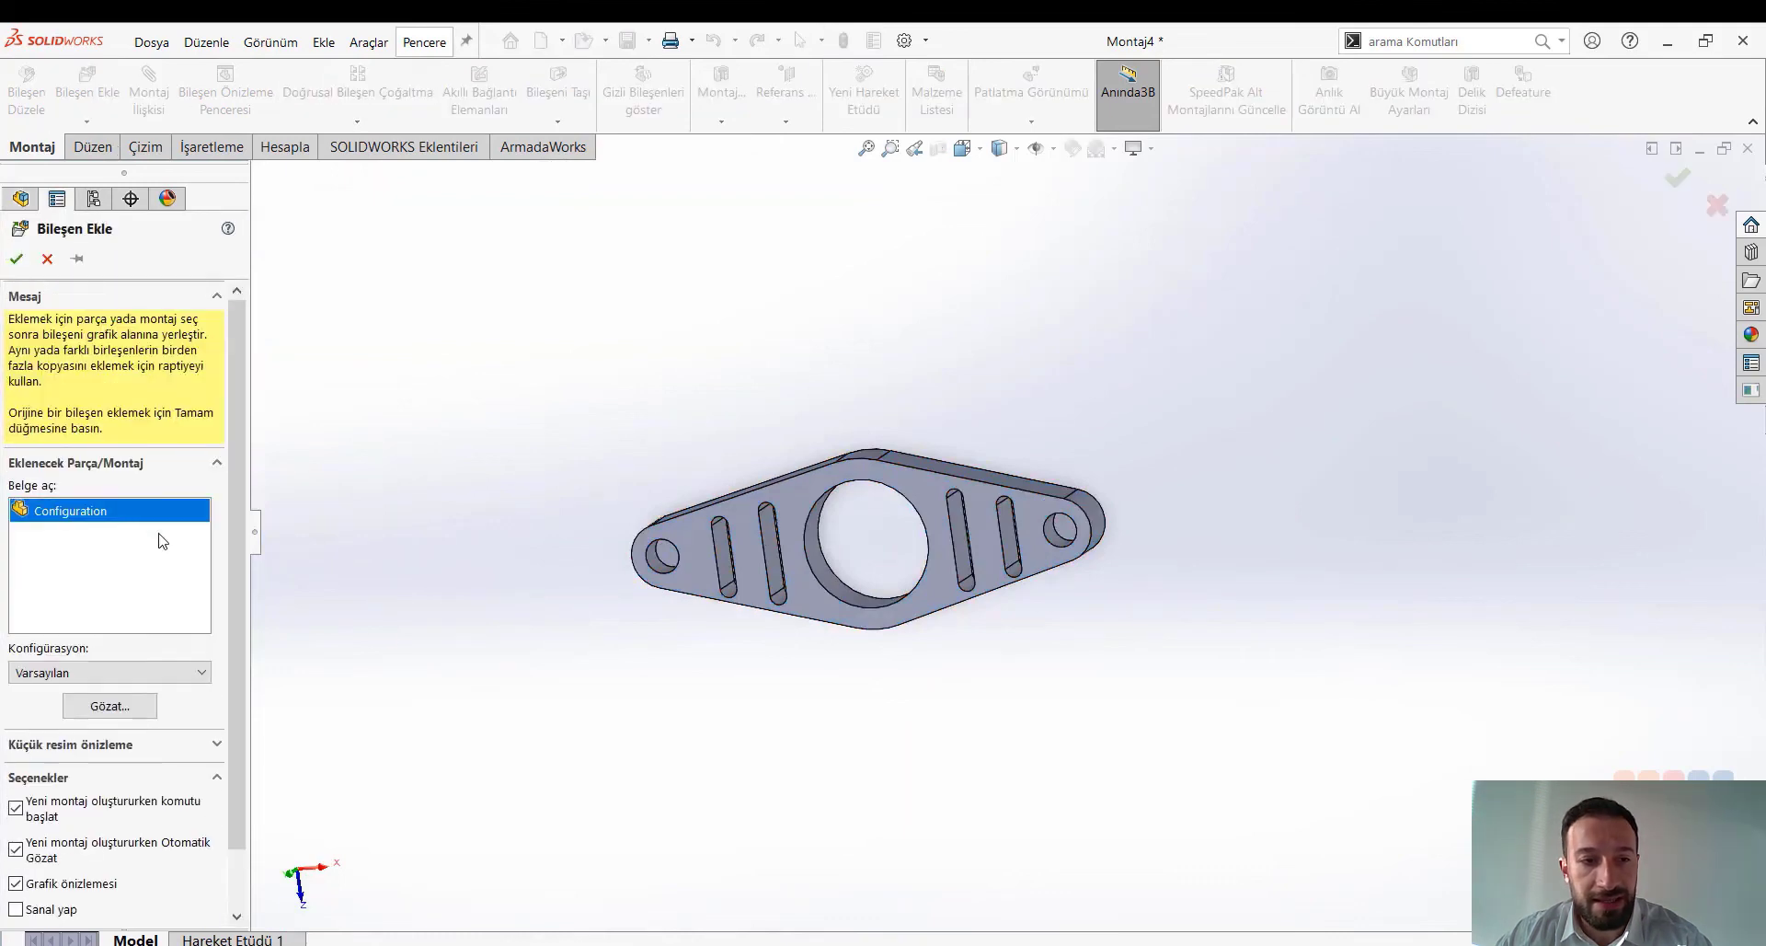
pyautogui.click(698, 844)
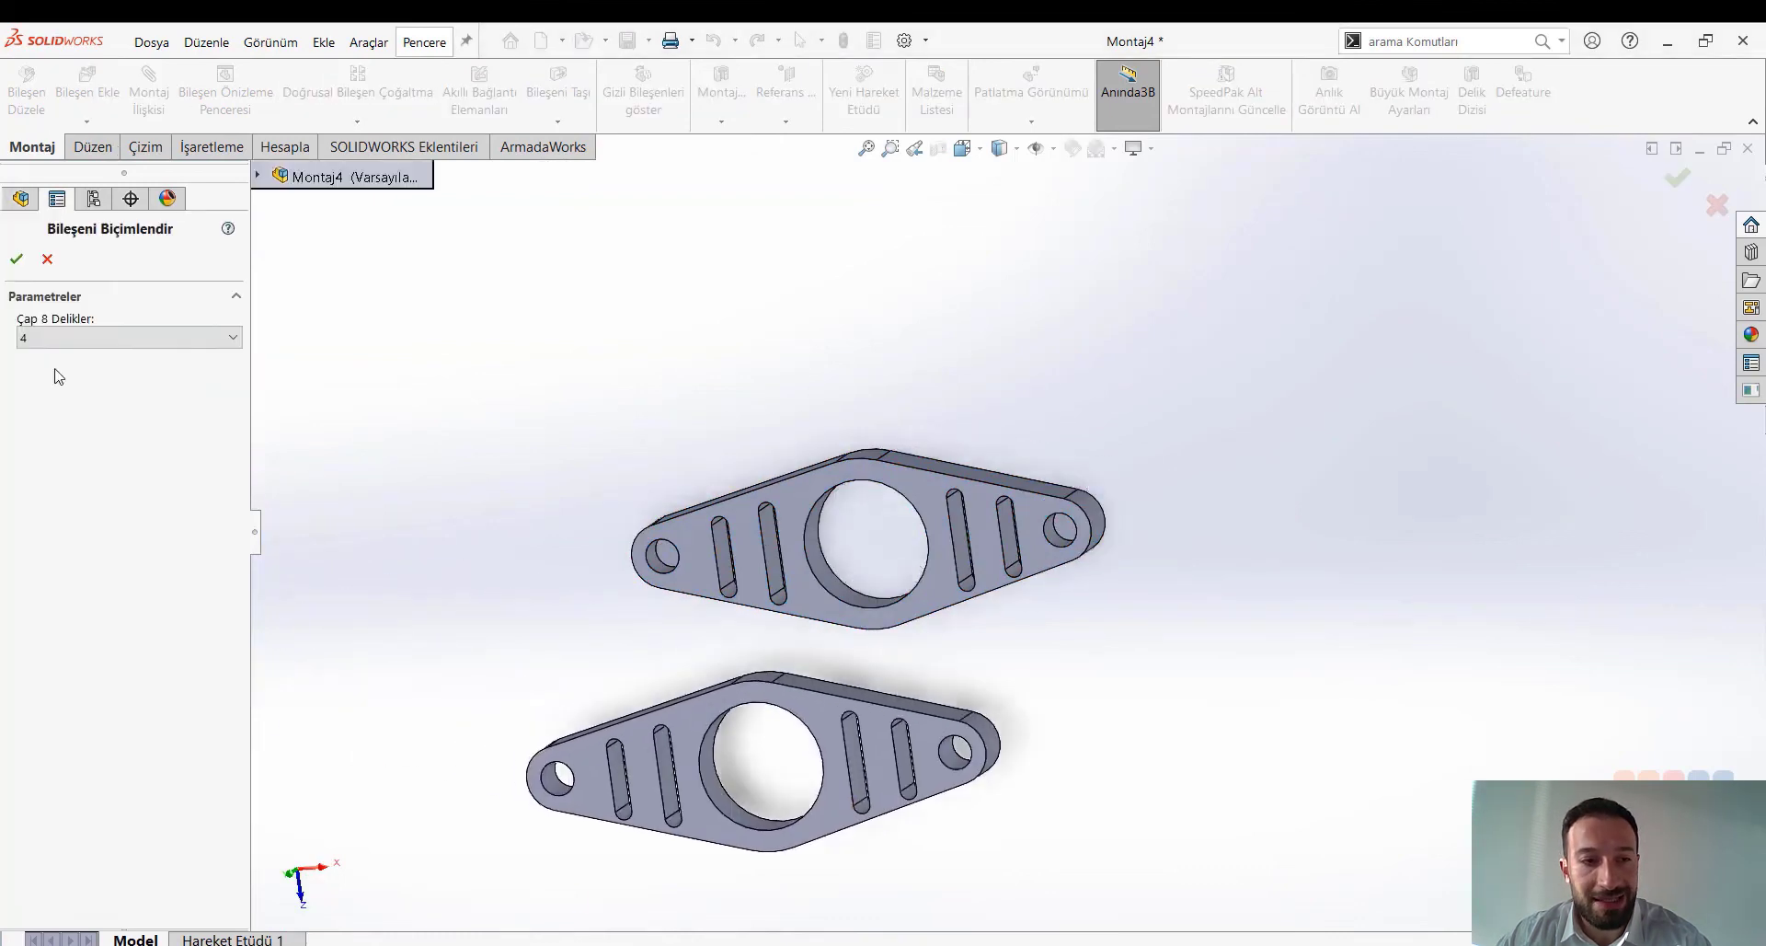
pyautogui.click(73, 343)
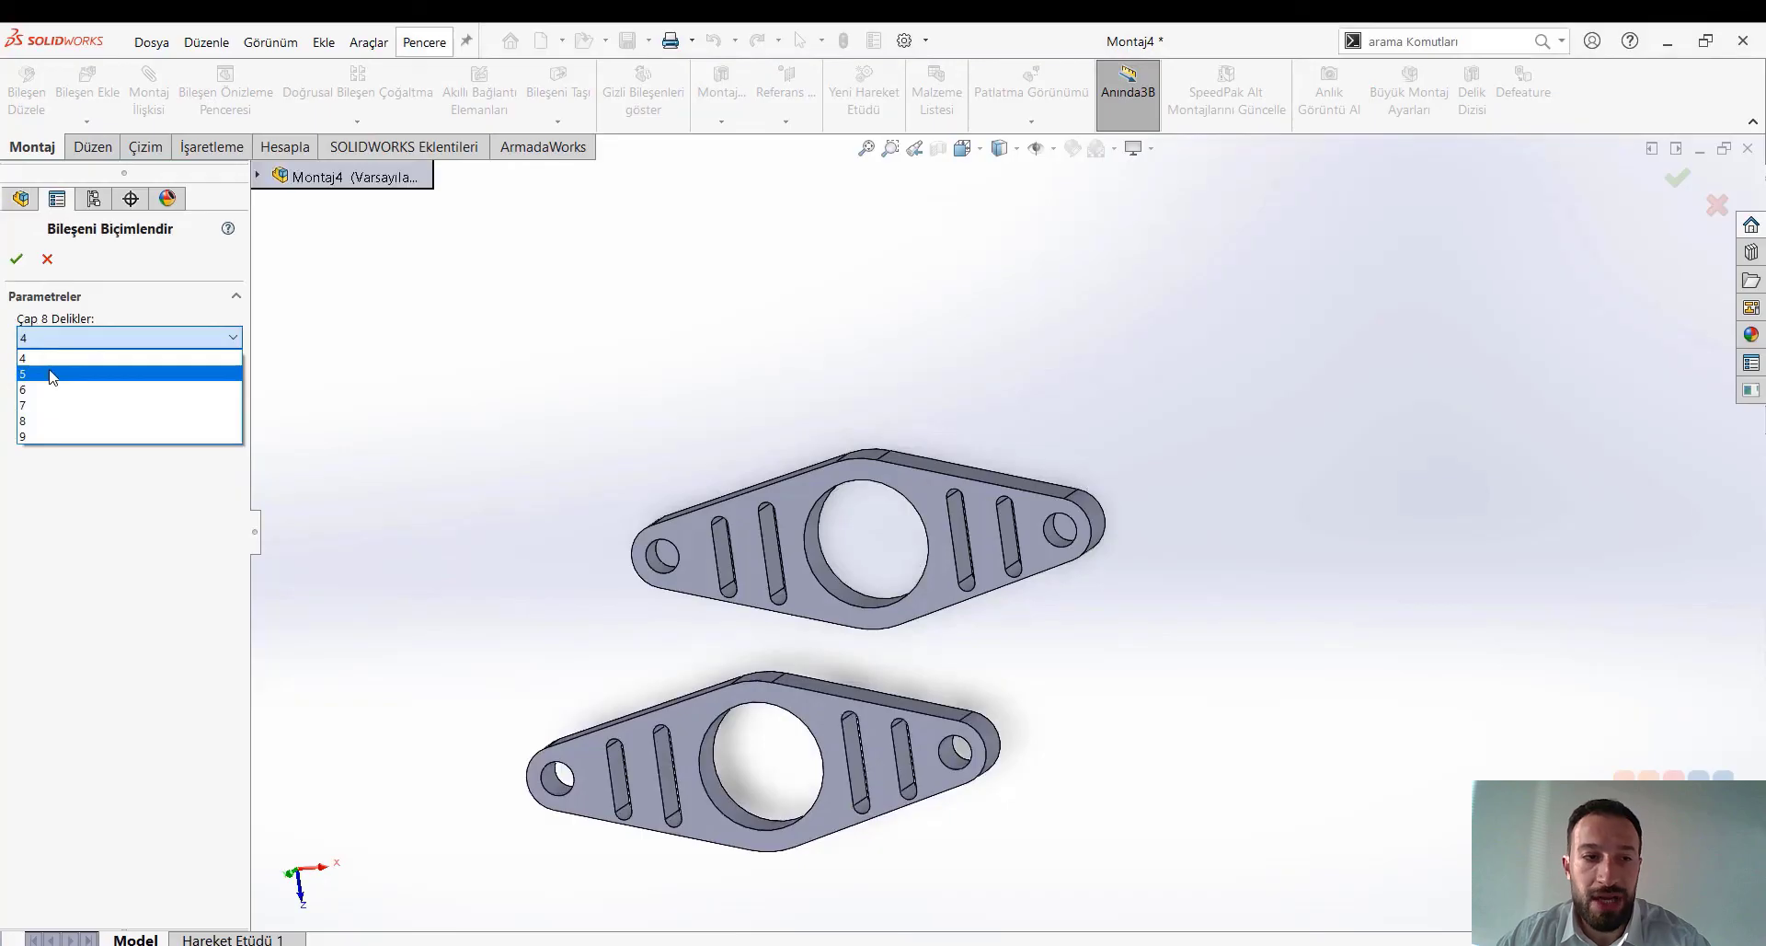
pyautogui.click(51, 375)
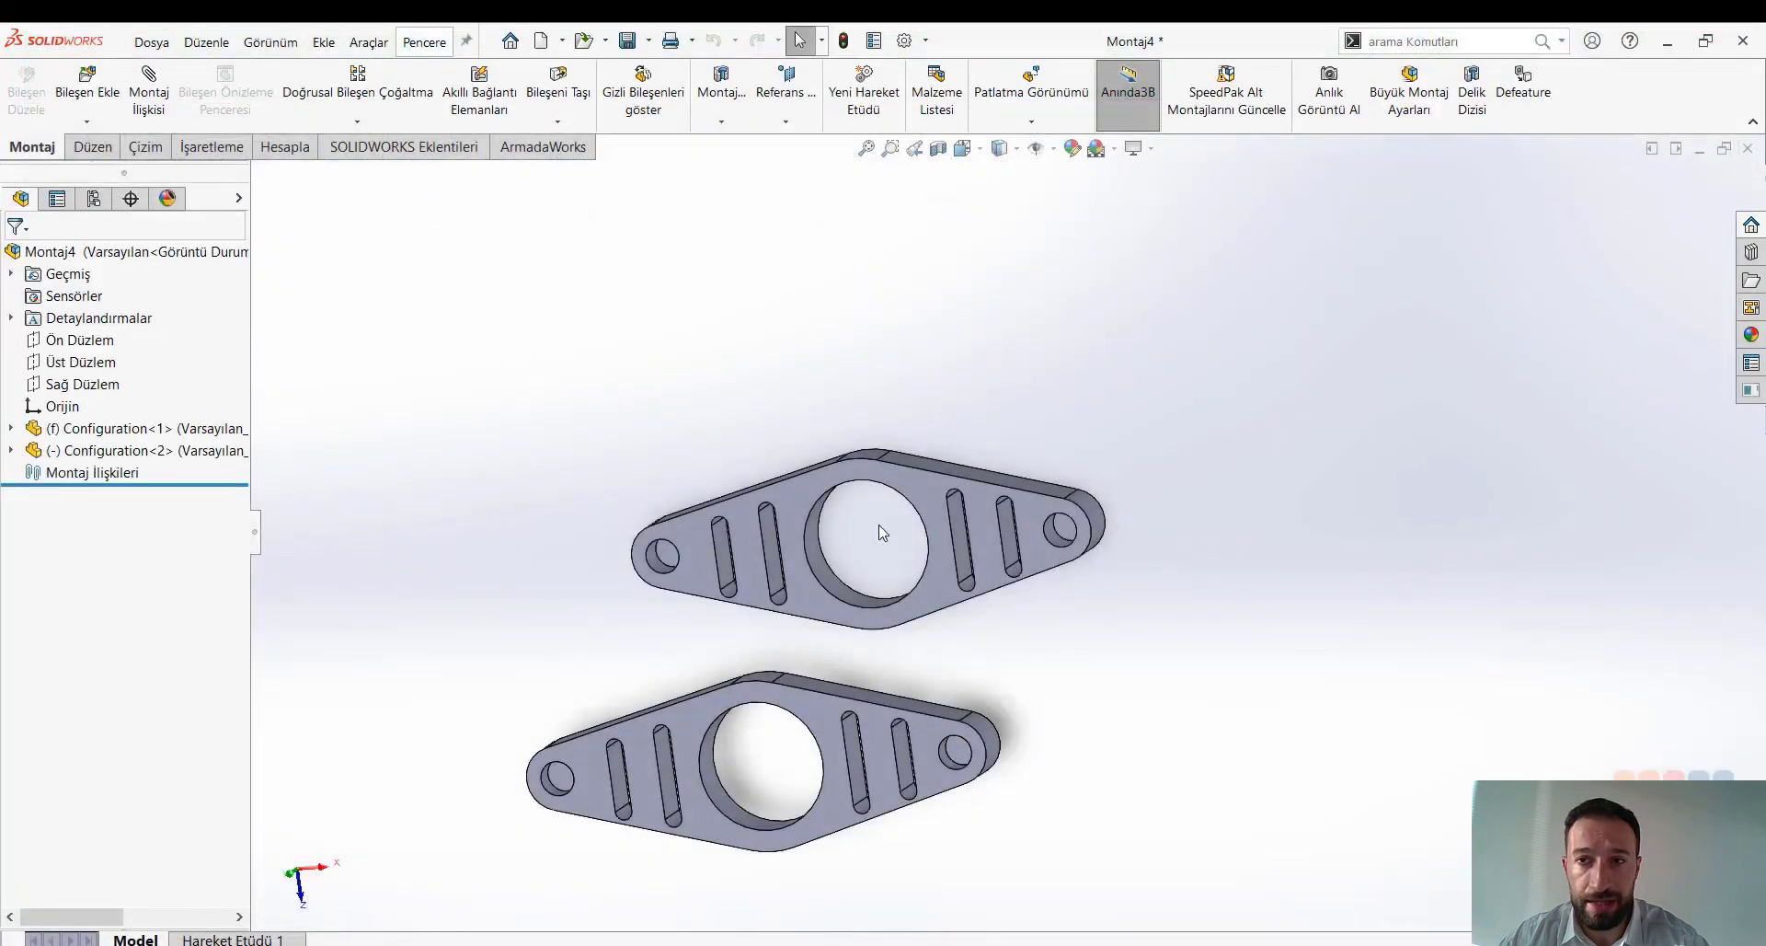
pyautogui.scroll(-2, 696, 756)
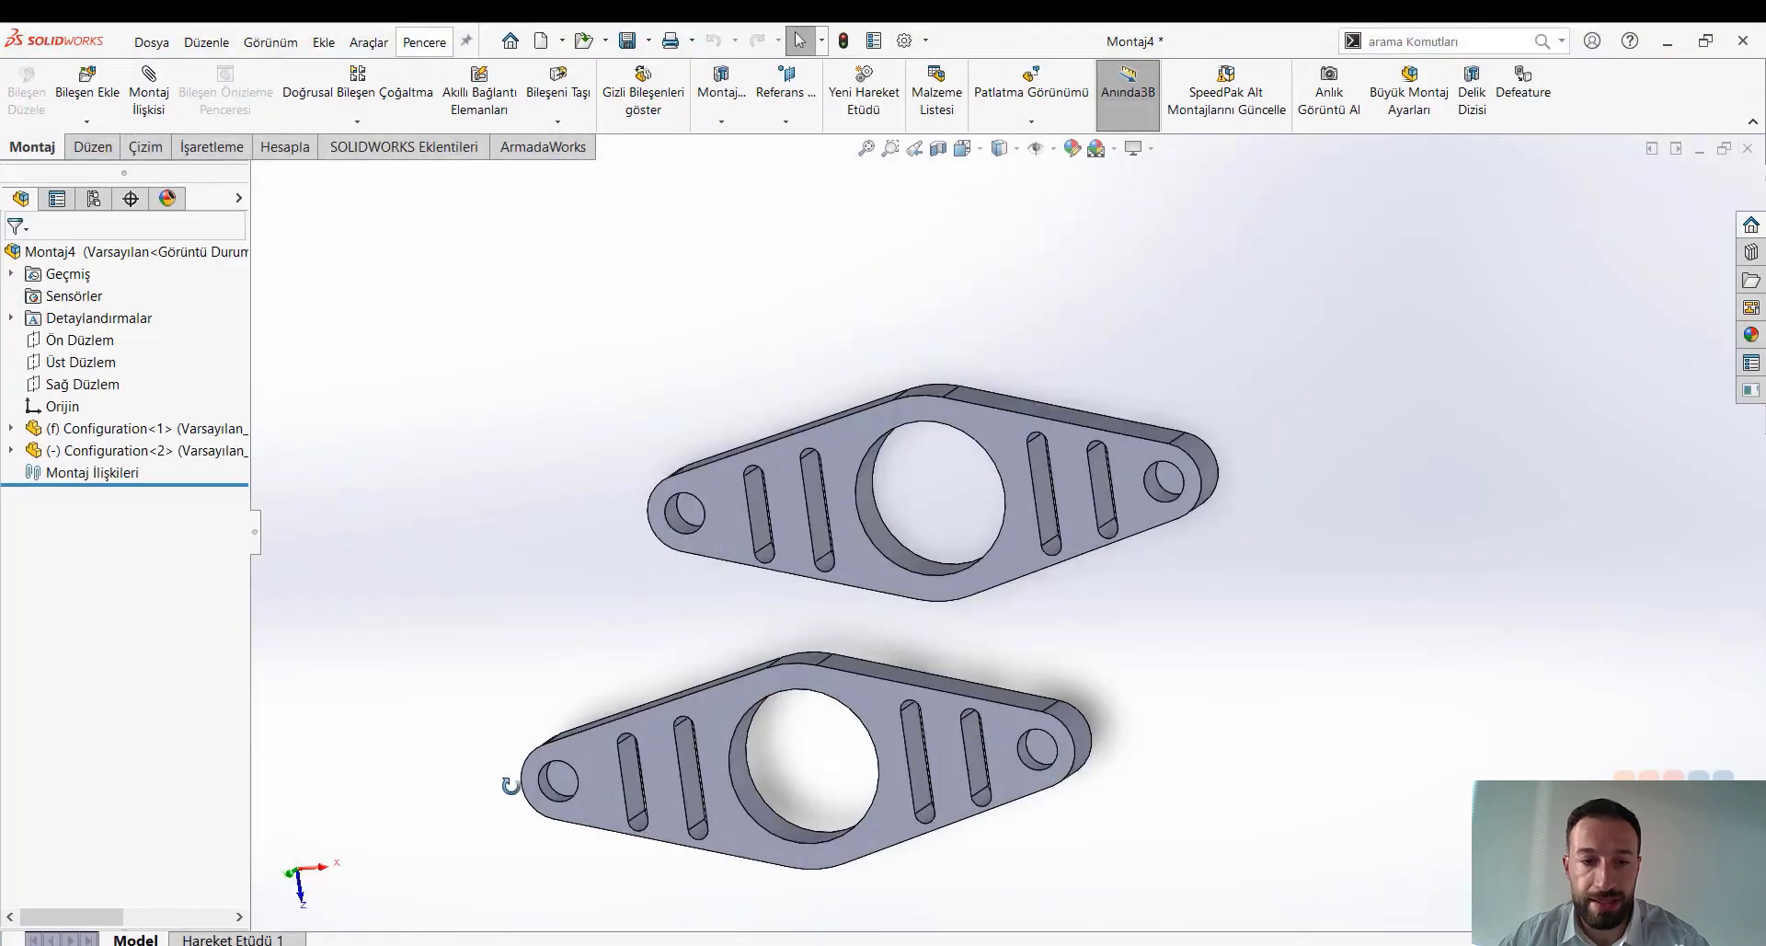
pyautogui.scroll(-5, 590, 809)
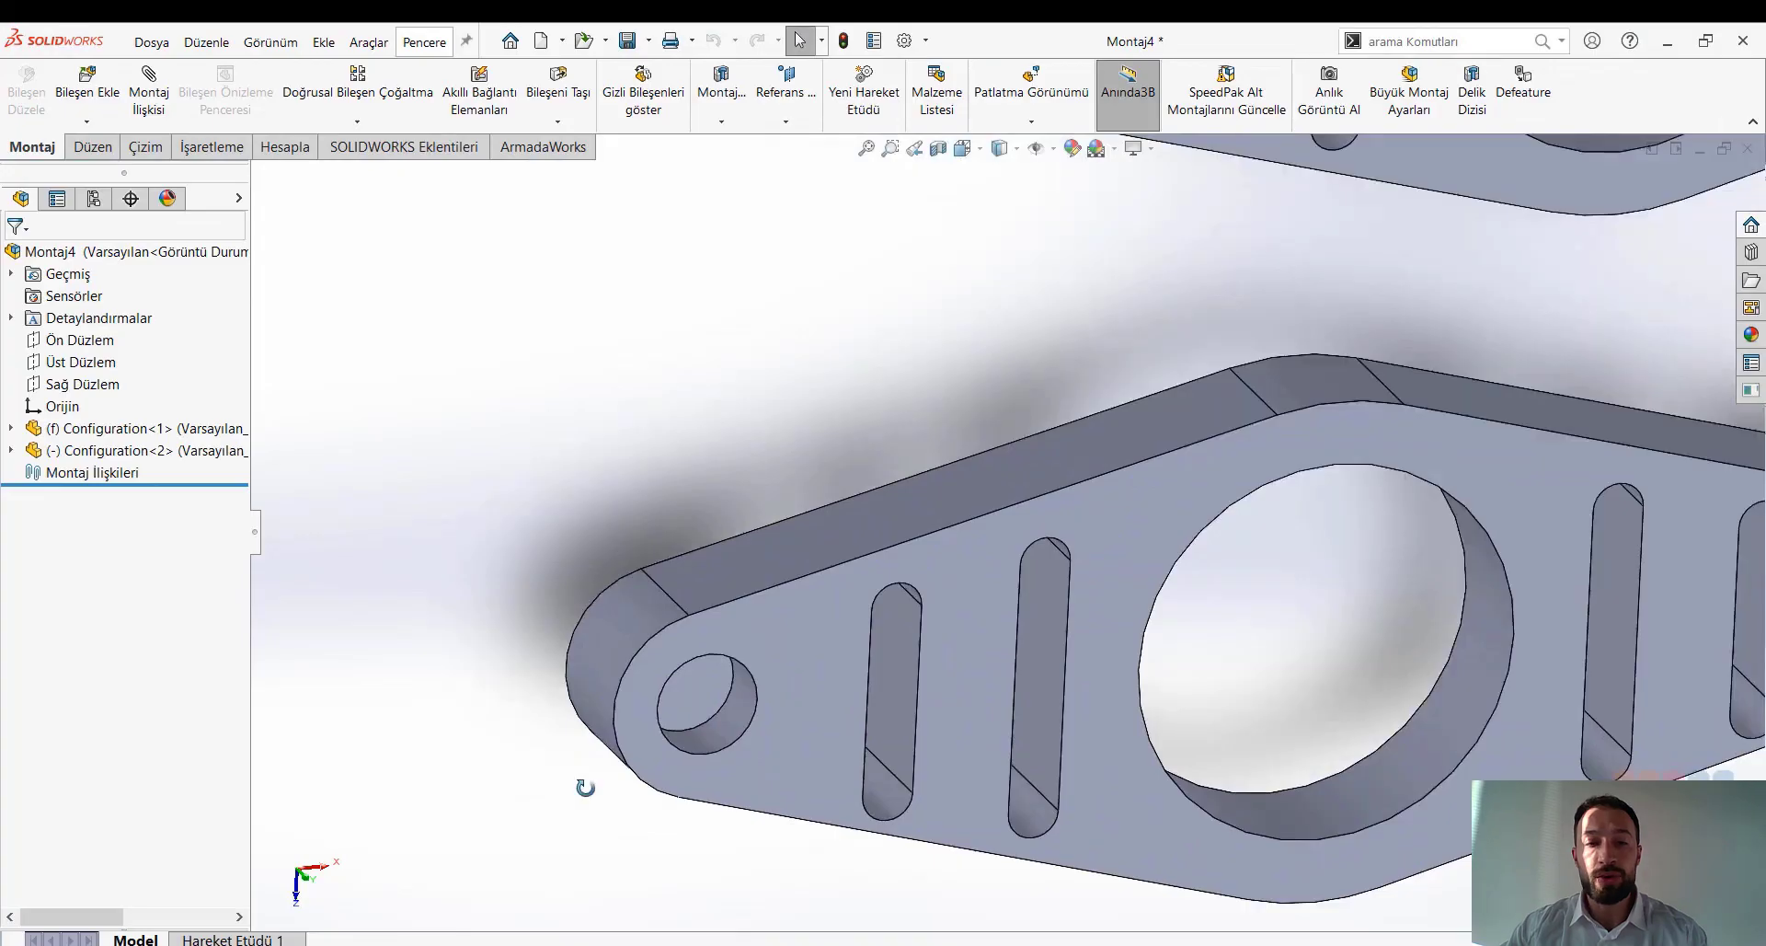